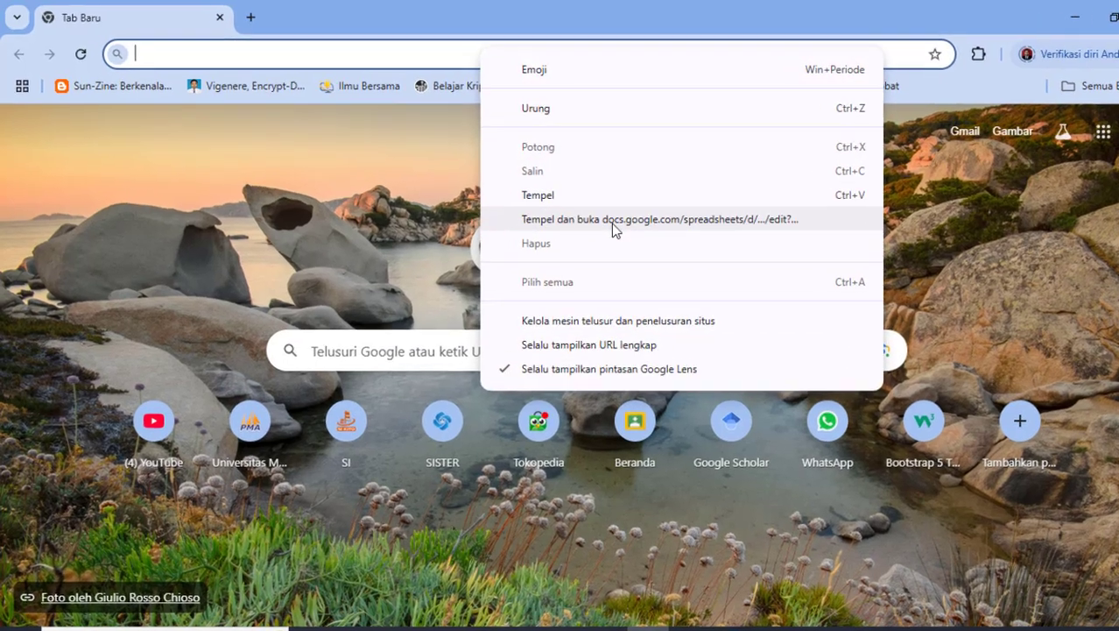
- Open the shared knnbeasiswa spreadsheet from the copied link and download it in Microsoft Excel (.xlsx) format
left_click(586, 209)
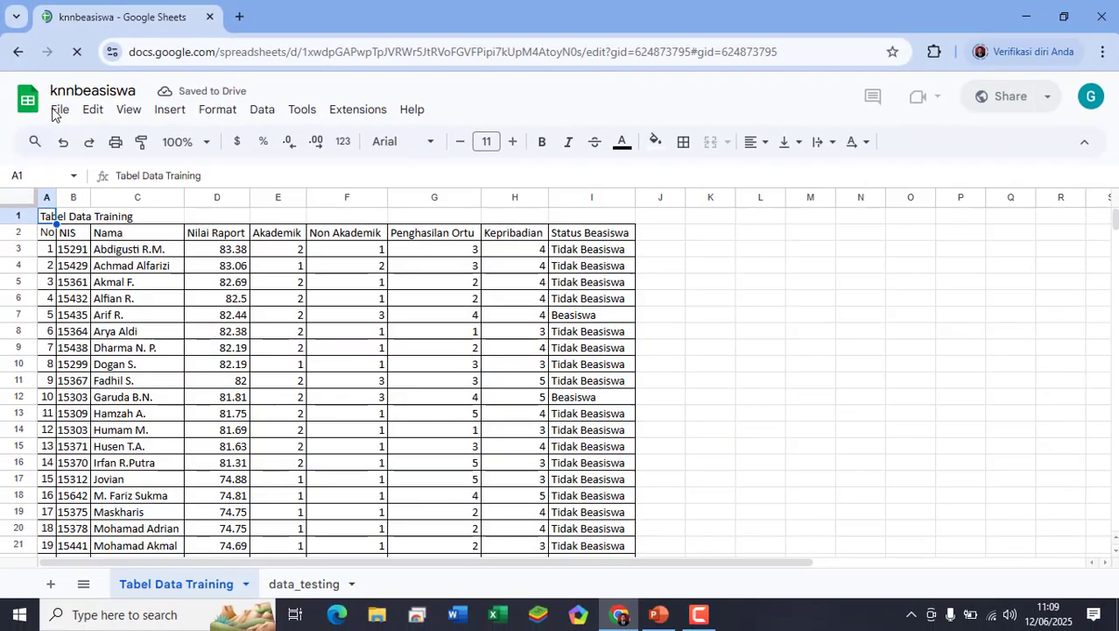
left_click(60, 111)
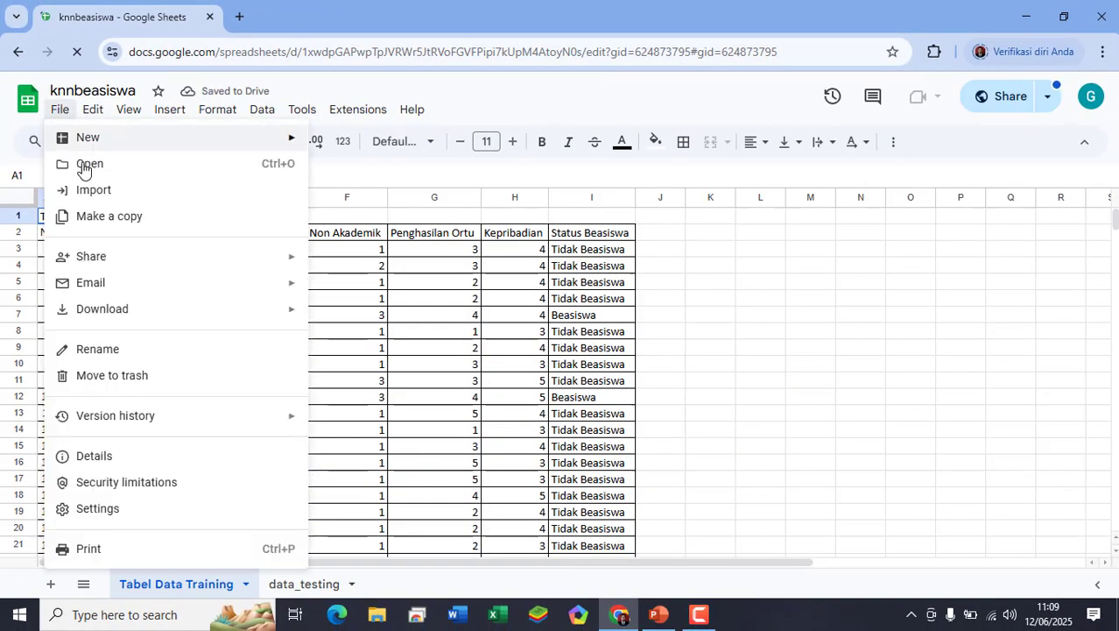
mouse_move(187, 313)
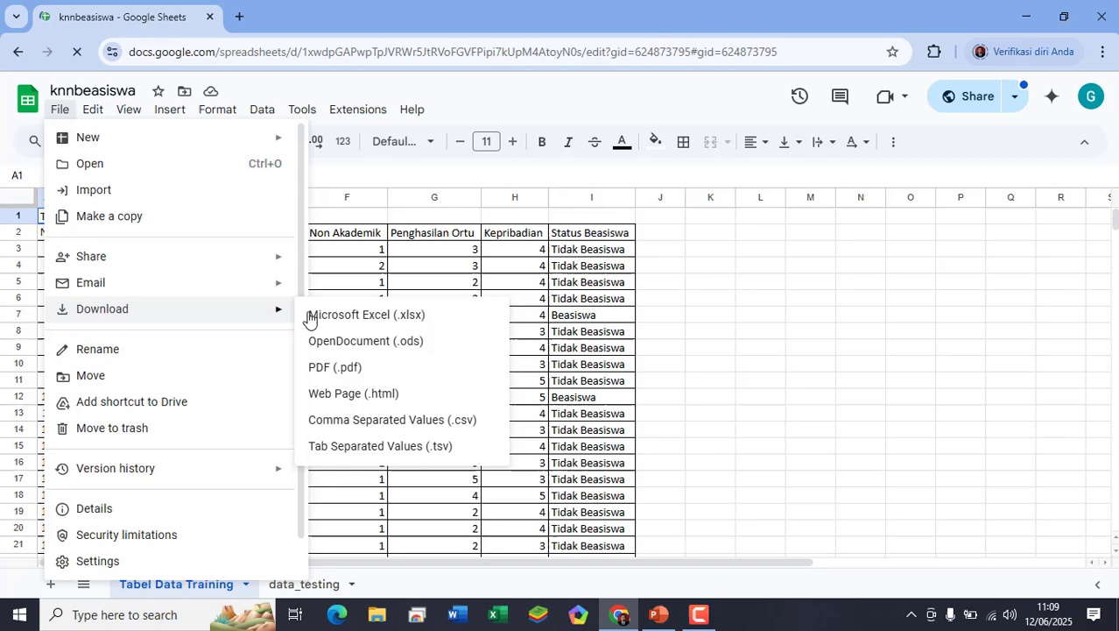
left_click(366, 315)
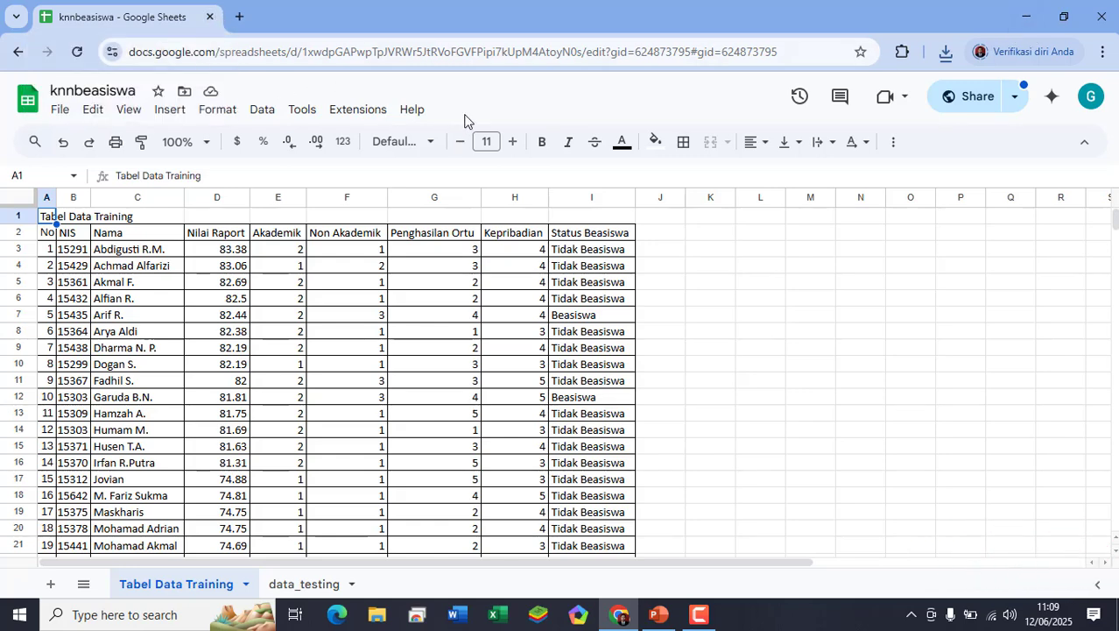
- Switch to Excel and open the downloaded workbook knnbeasiswa (2).xlsx from the Downloads folder
left_click(619, 623)
left_click(497, 616)
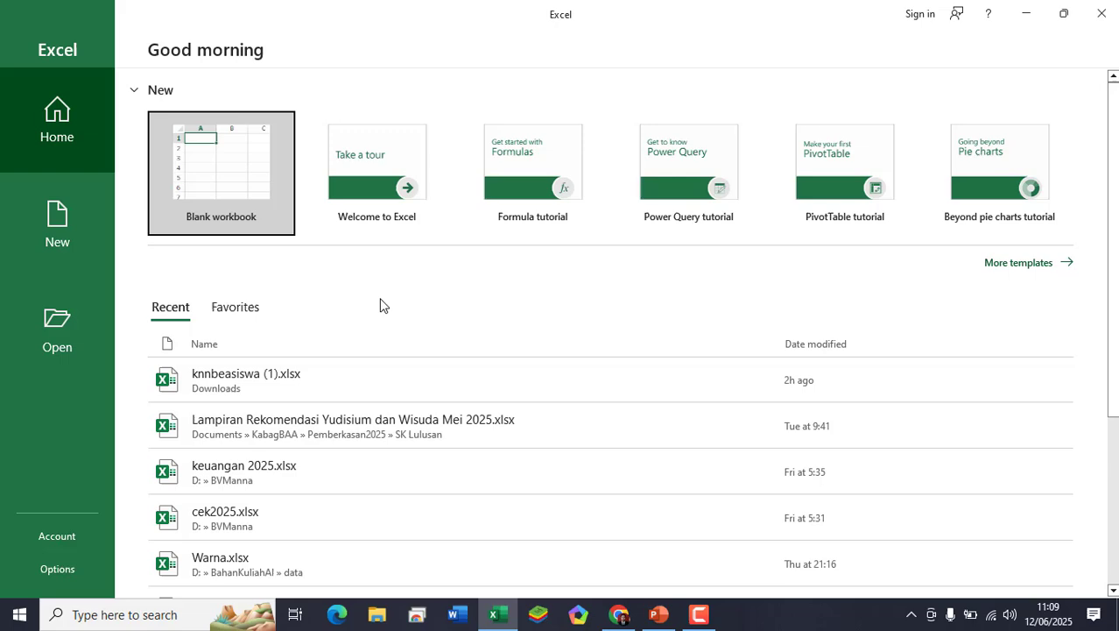
left_click(52, 340)
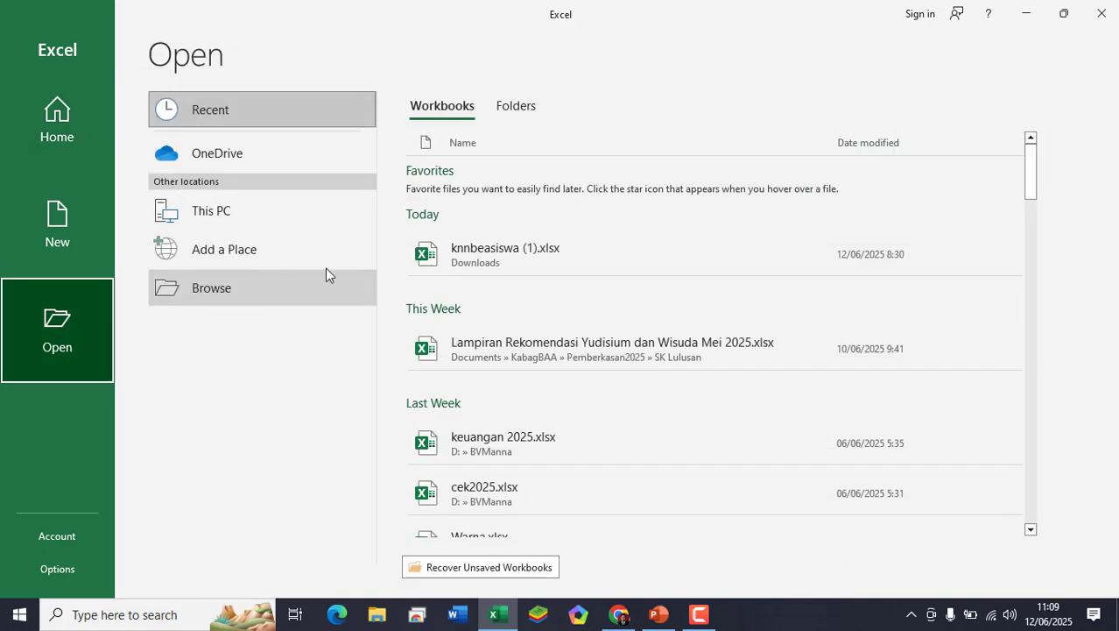
left_click(259, 296)
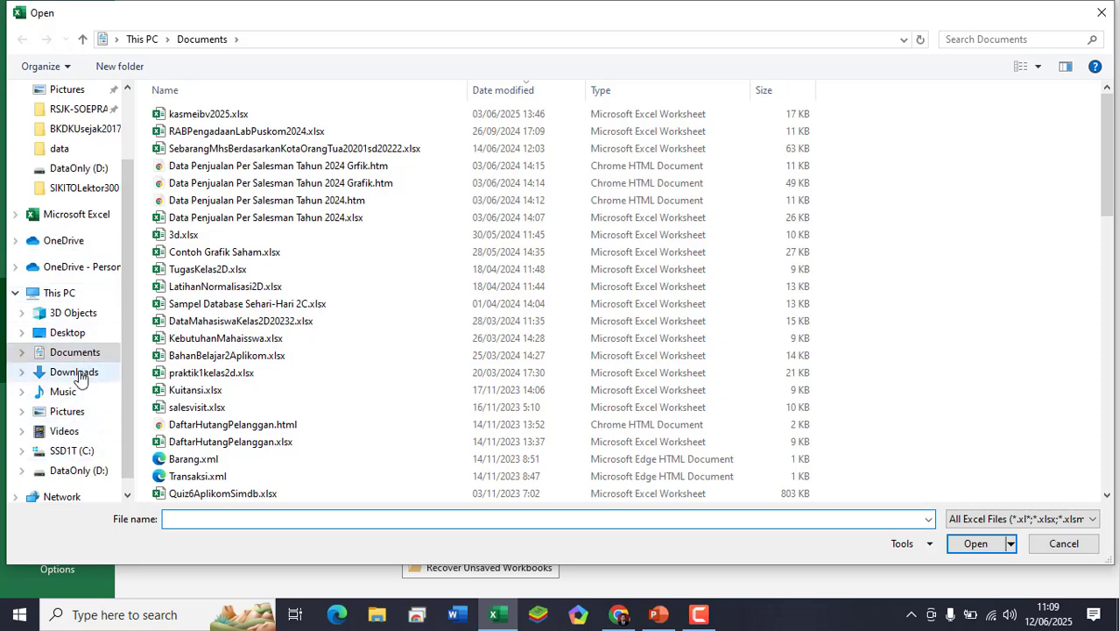
left_click(81, 375)
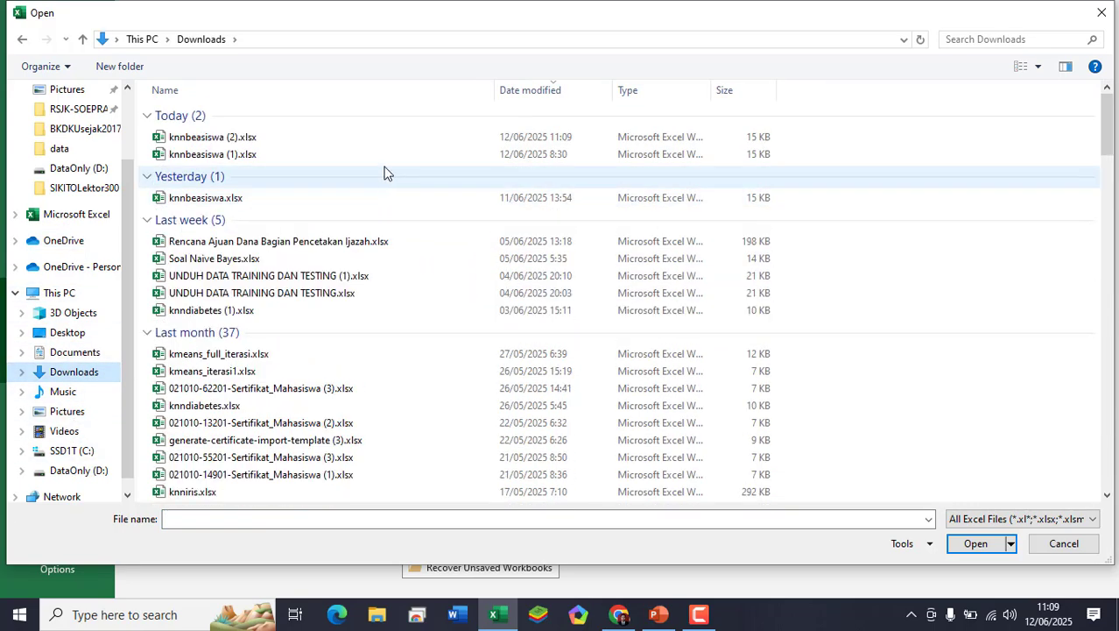
left_click(232, 138)
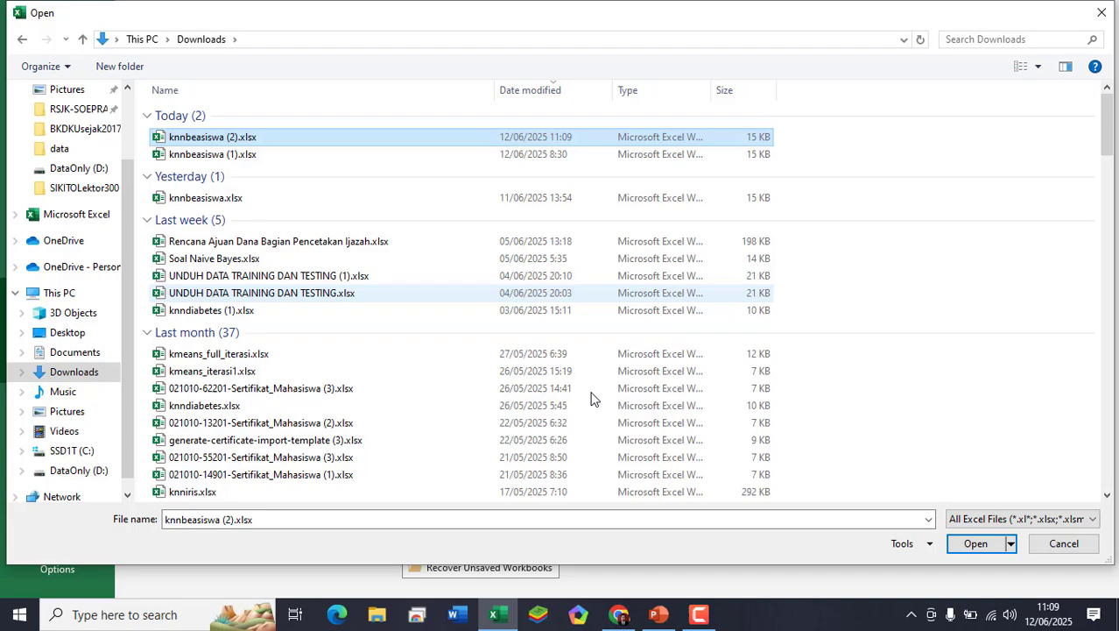
left_click(975, 543)
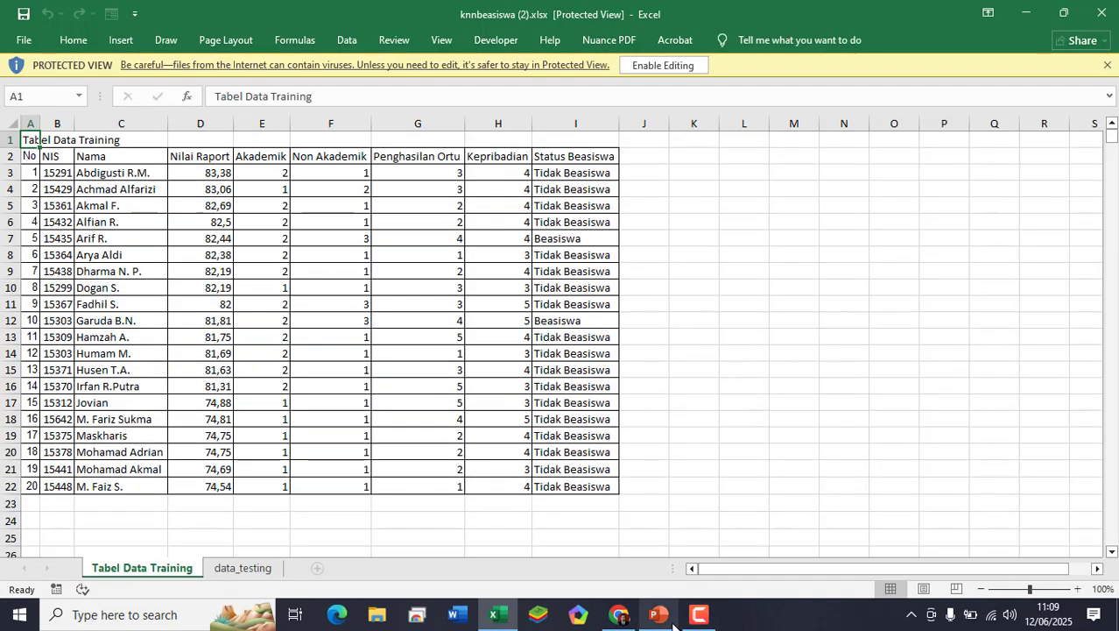
- Switch to the PowerPoint presentation and review the "Apa Itu Spreadsheet?" and "Data Collection (Pengumpulan Data)" slides
left_click(659, 615)
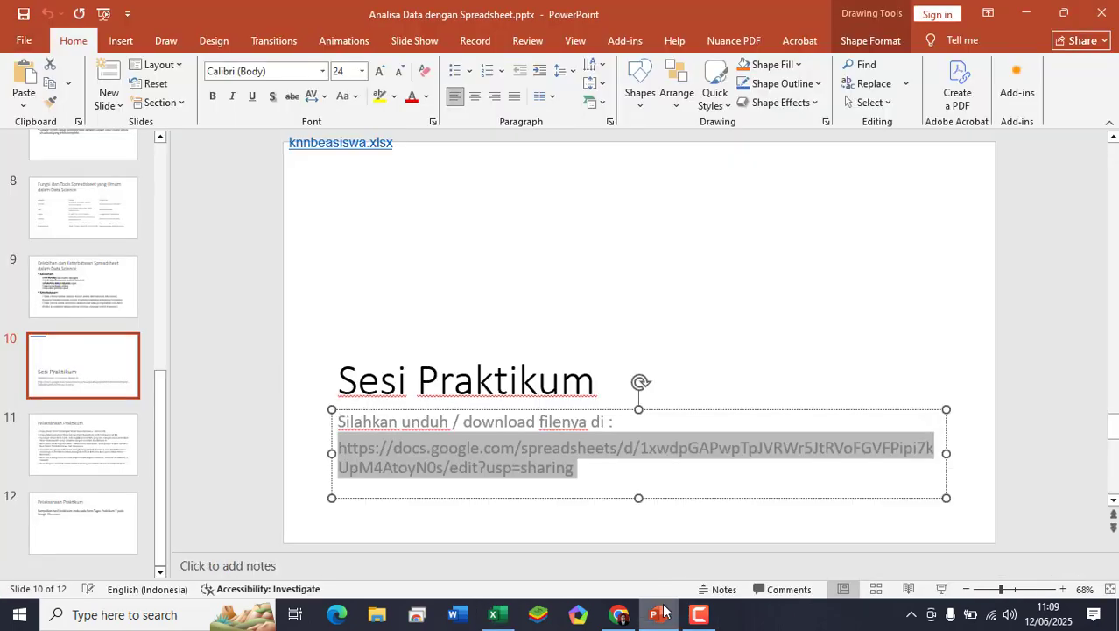
scroll(100, 300, "up", 4)
scroll(129, 275, "up", 5)
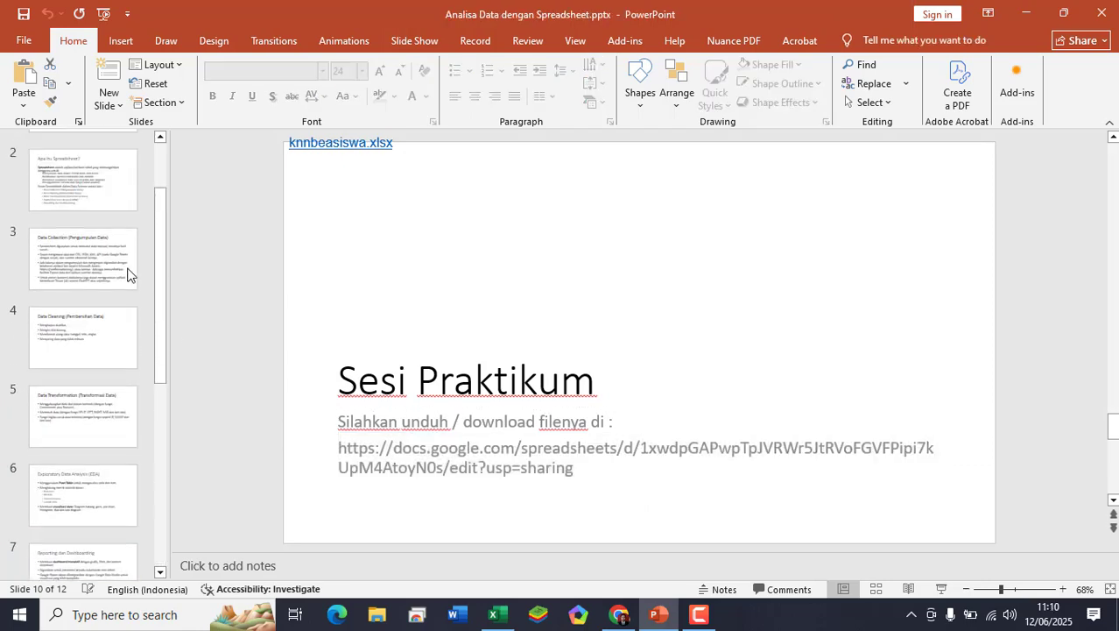
left_click(112, 258)
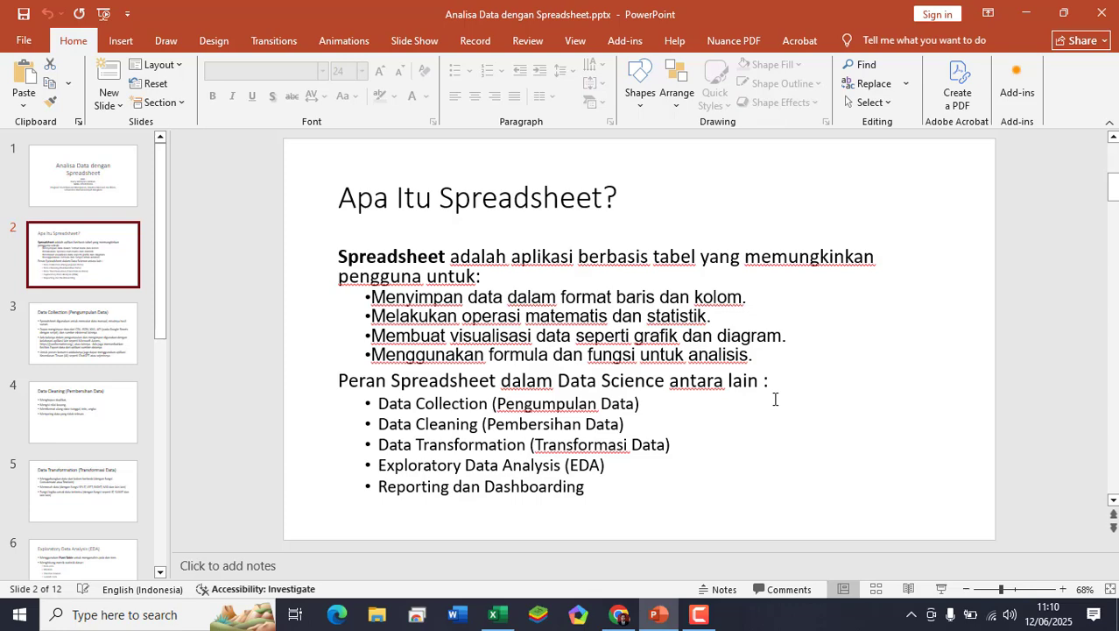
left_click(114, 342)
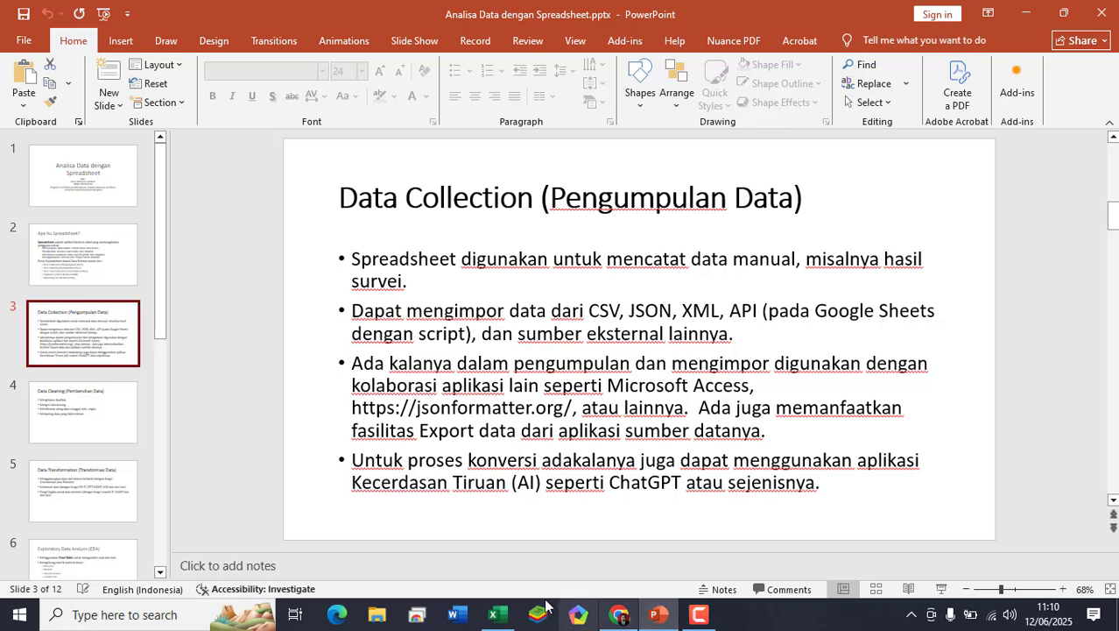
- Switch to the knnbeasiswa Google Sheet and review its pending access requests and sharing settings without changing them
left_click(618, 614)
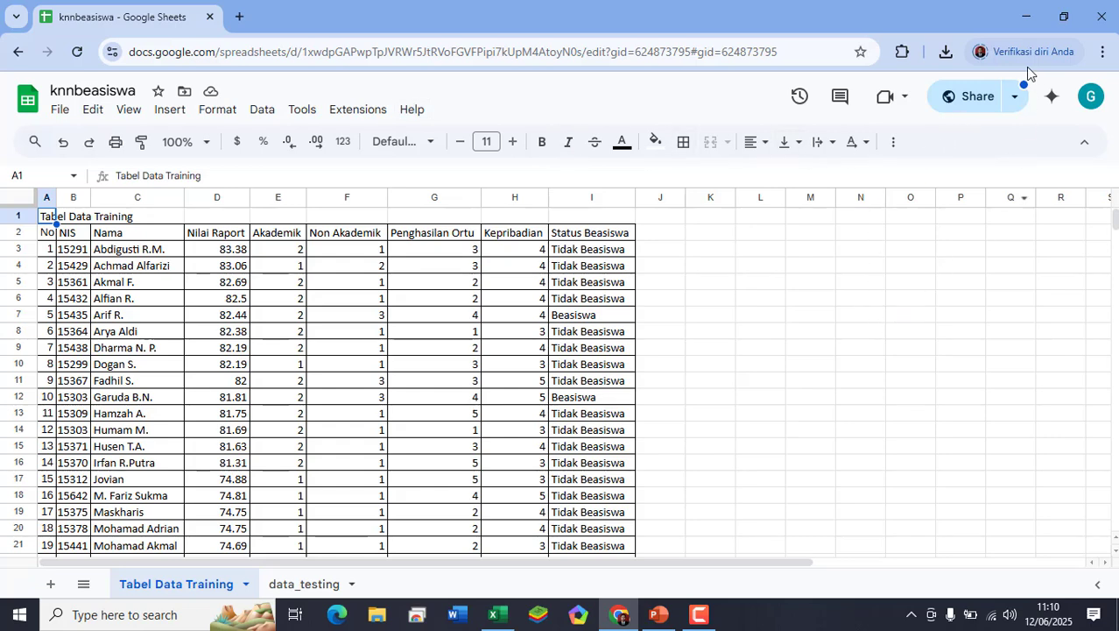
left_click(1014, 98)
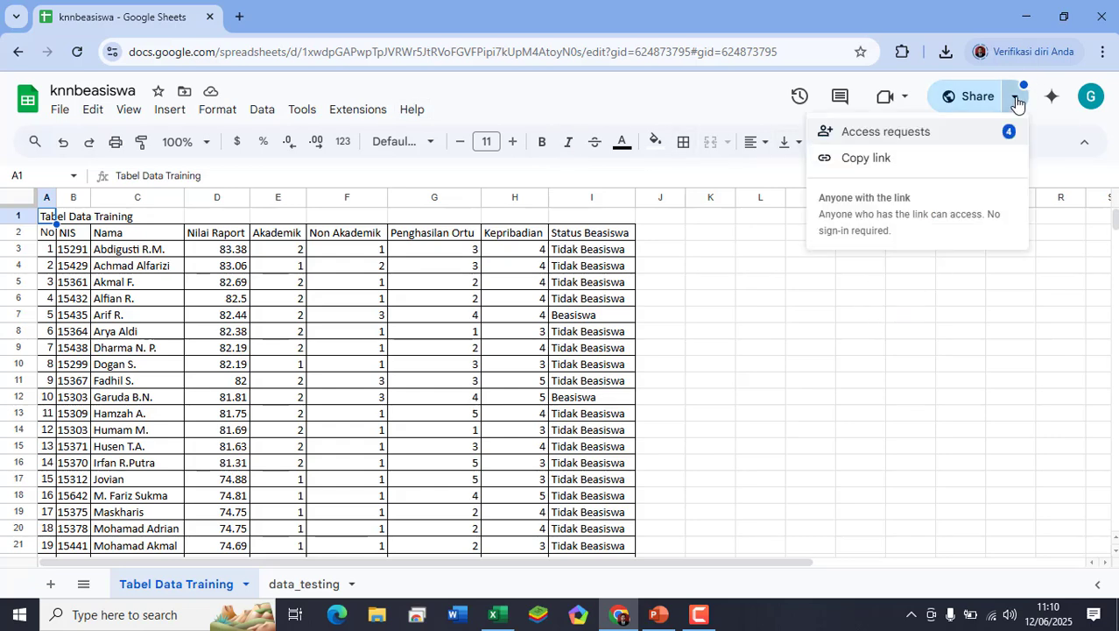
left_click(919, 135)
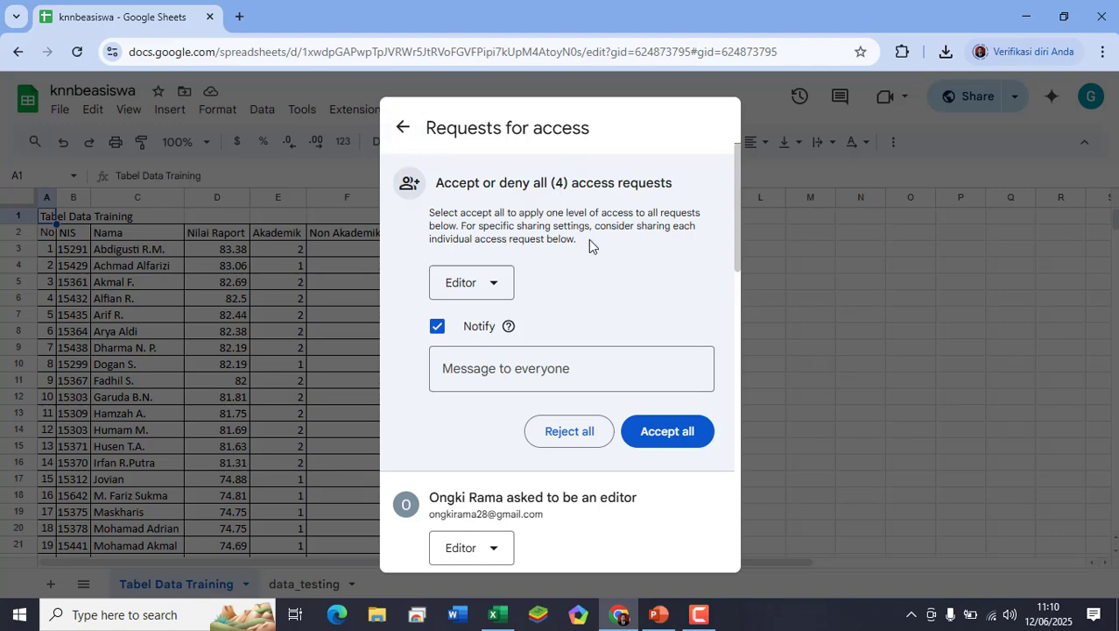
scroll(565, 352, "down", 3)
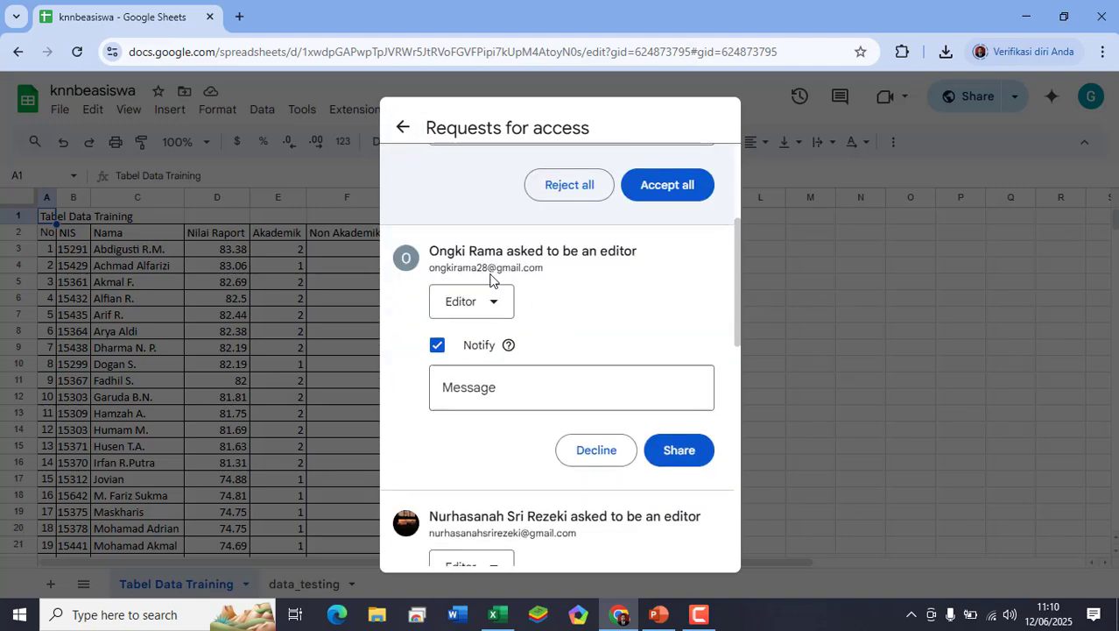
scroll(477, 287, "down", 3)
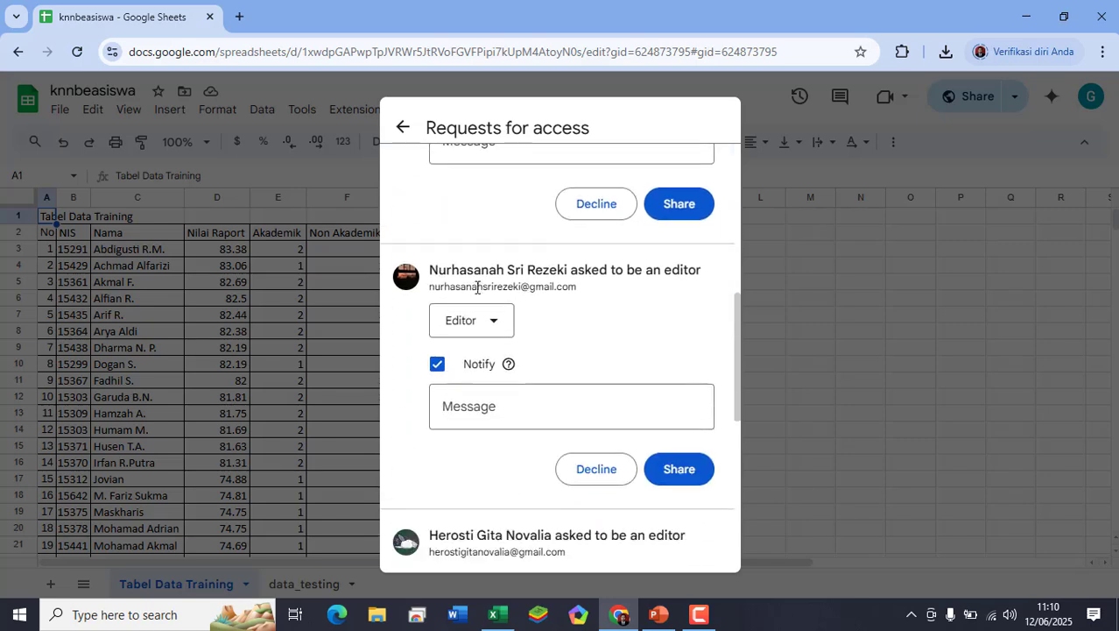
scroll(520, 288, "down", 3)
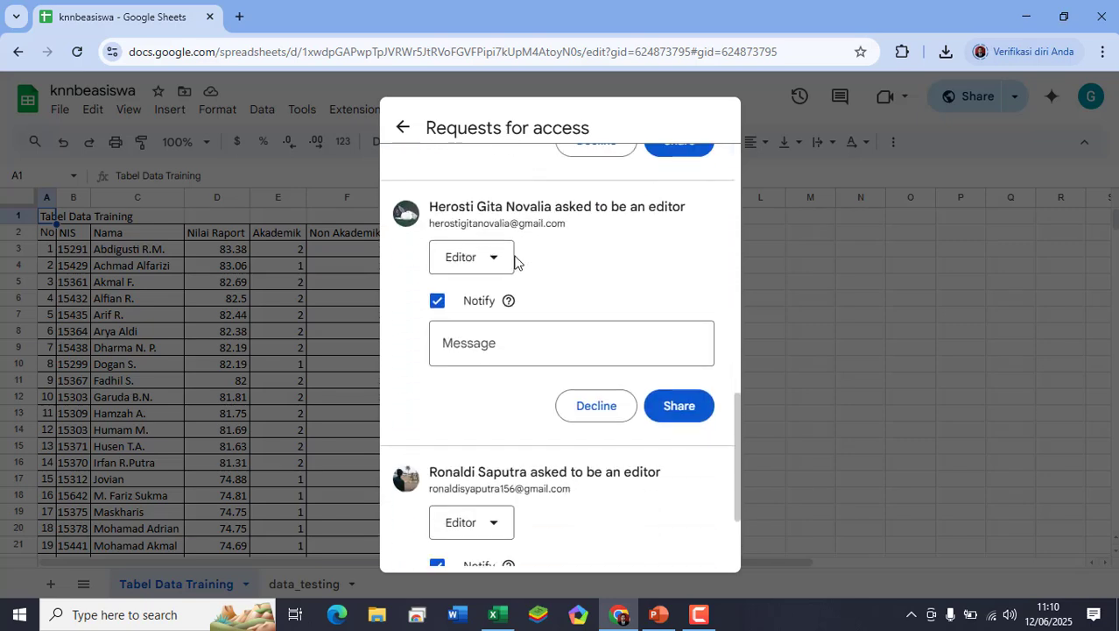
scroll(515, 261, "down", 2)
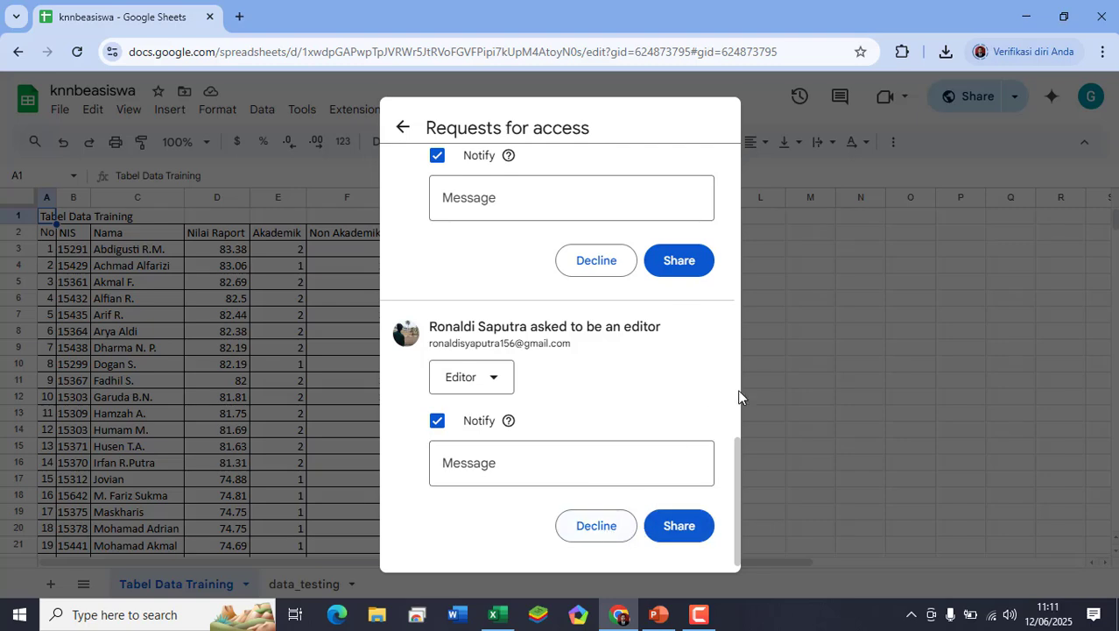
left_click(403, 127)
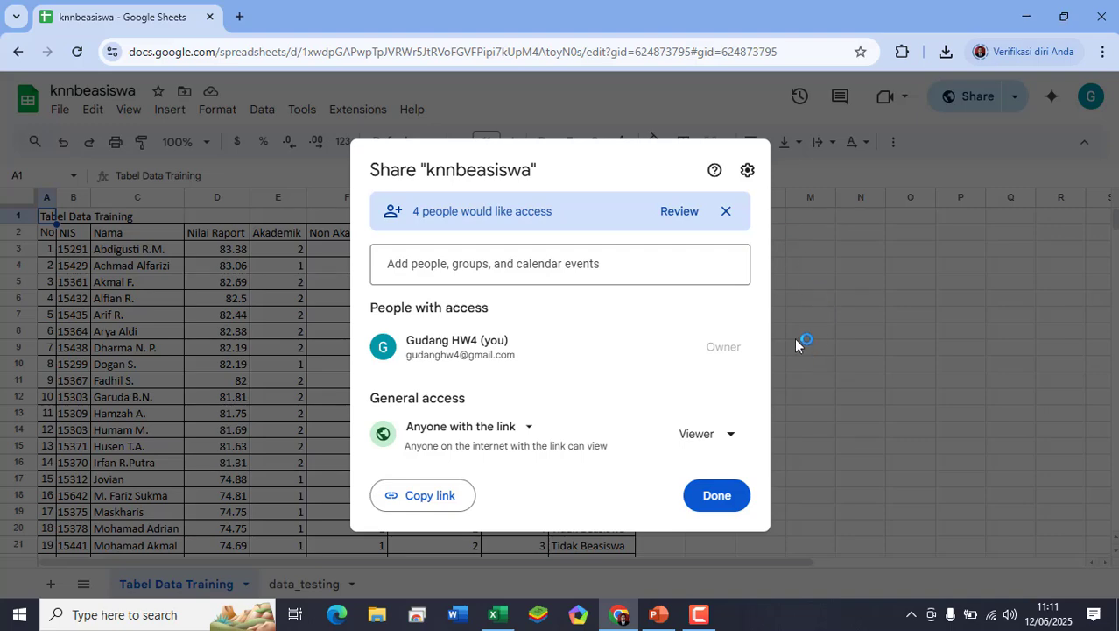
left_click(963, 328)
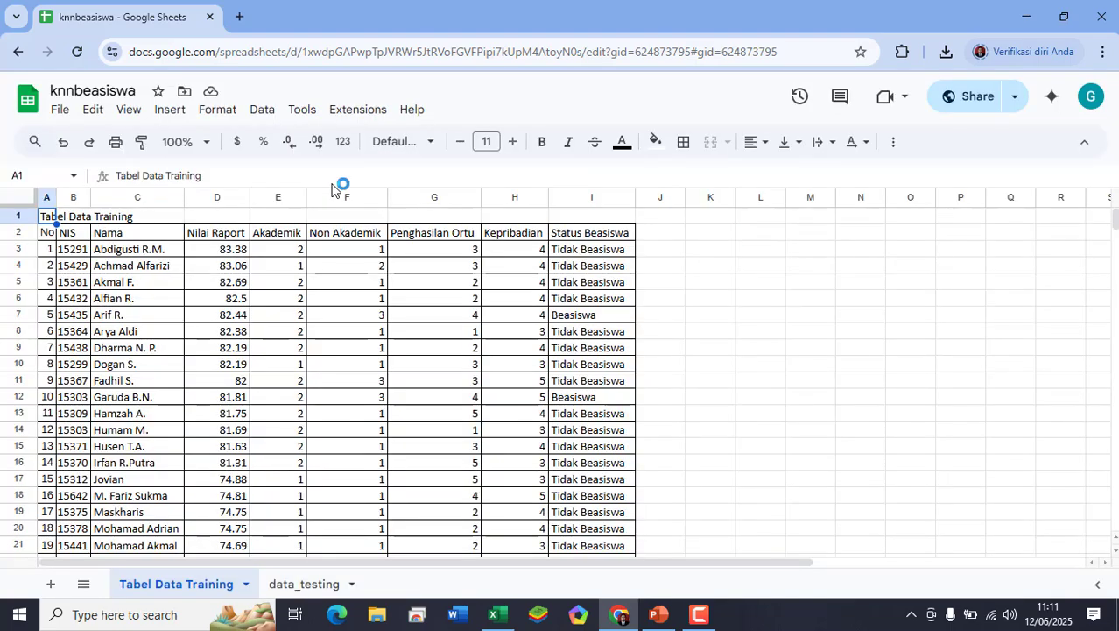
- Create a new blank Google Sheets spreadsheet
left_click(60, 111)
mouse_move(83, 137)
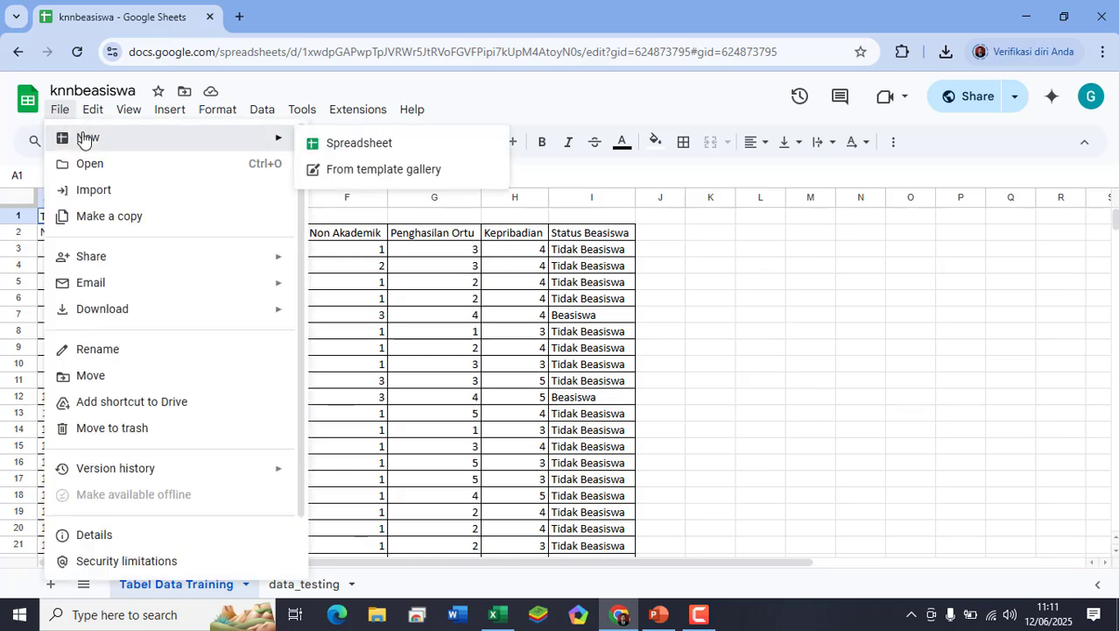
left_click(331, 142)
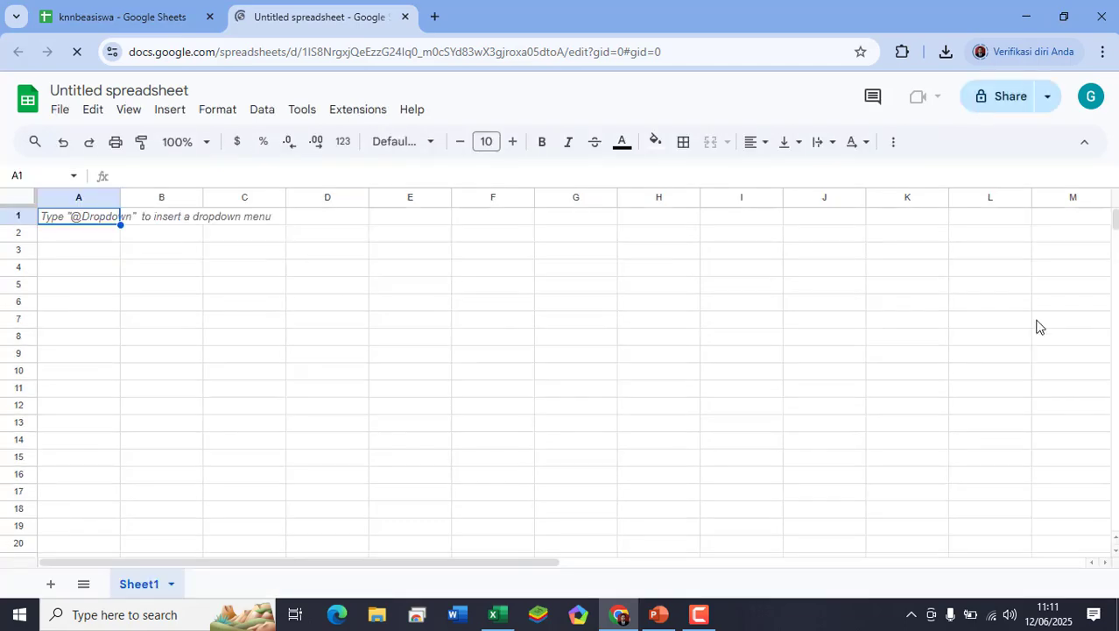
- Enter the column headers NPM, Nama and Jenis Kelamin in cells A1 to C1
type("NPM")
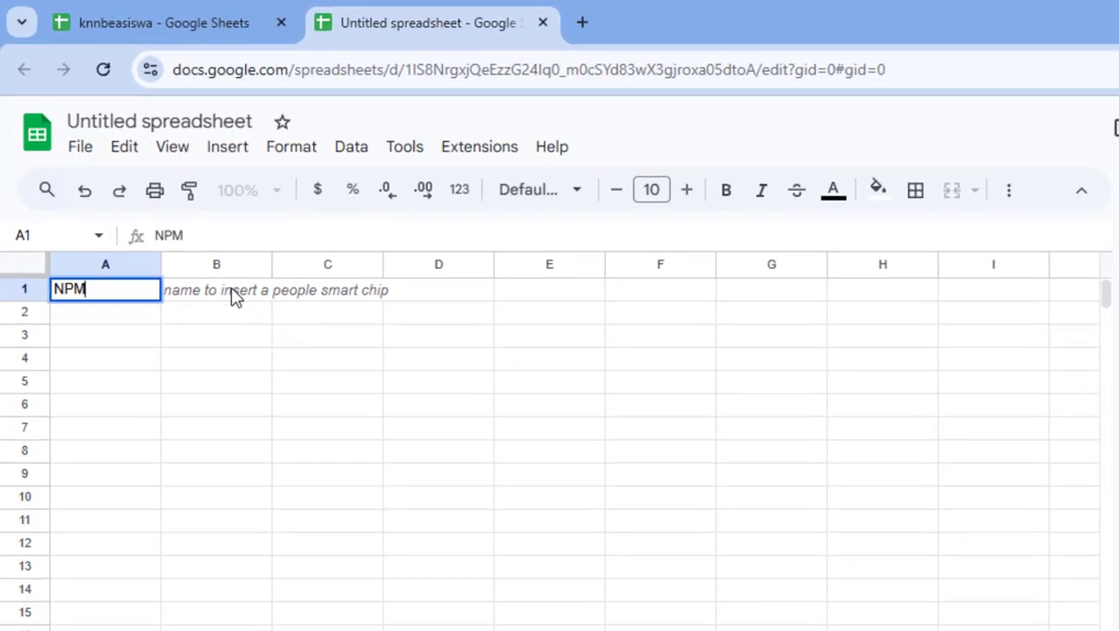
left_click(231, 292)
type("Nama")
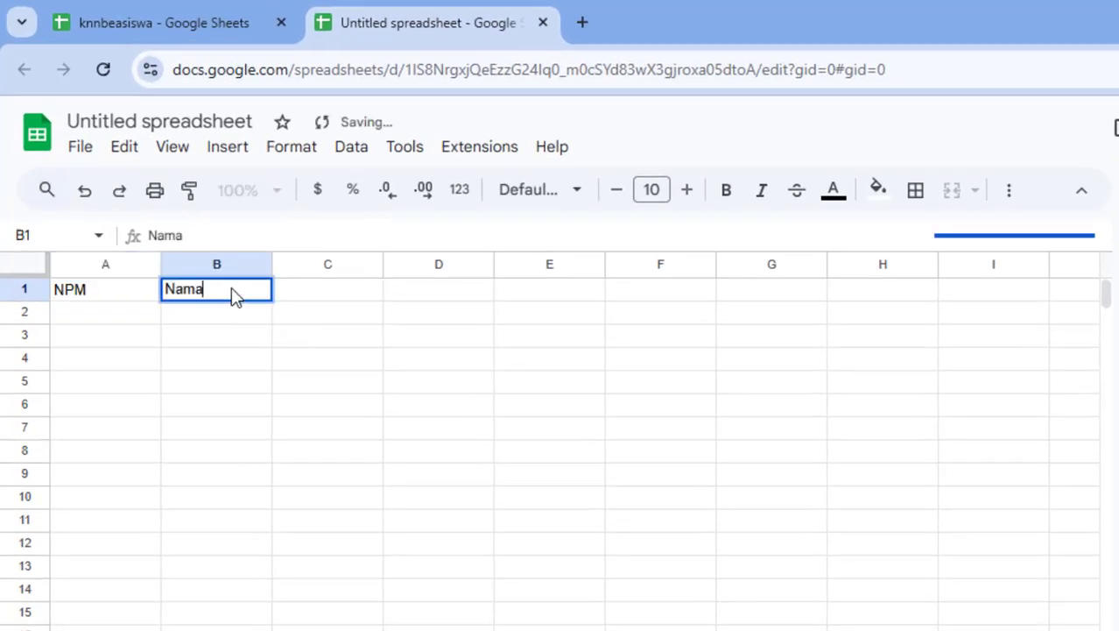
left_click(369, 297)
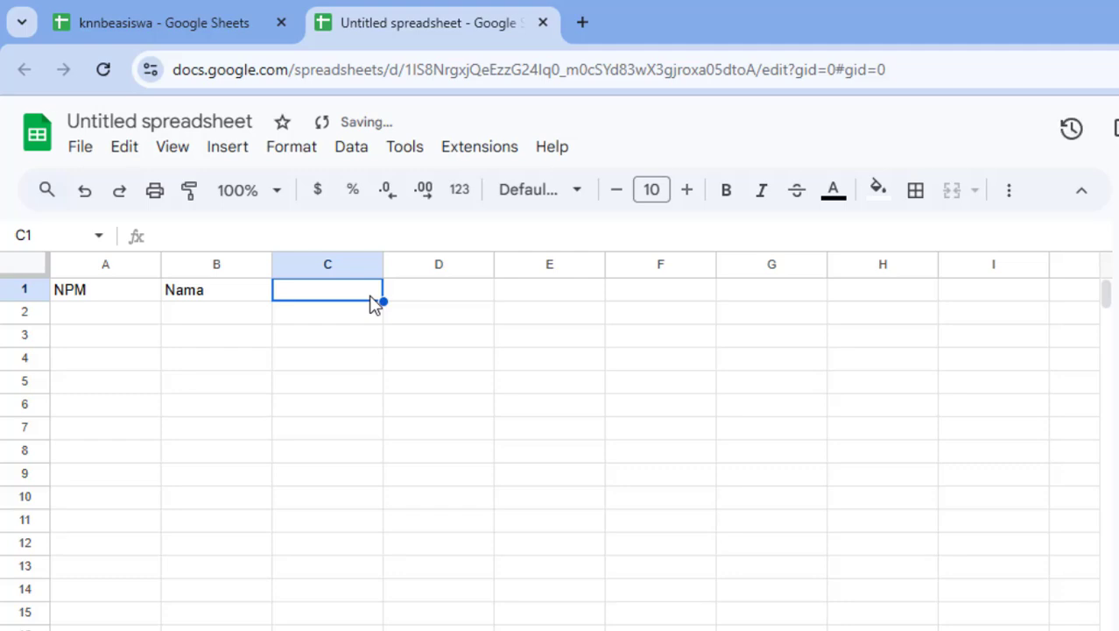
type("Jenis K")
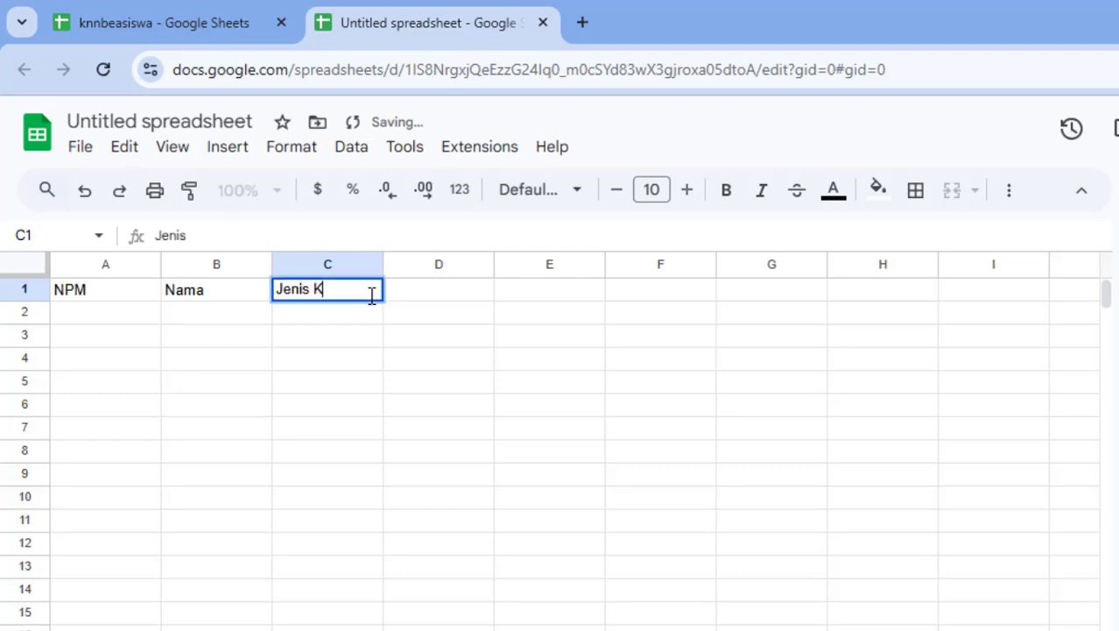
type("elamin")
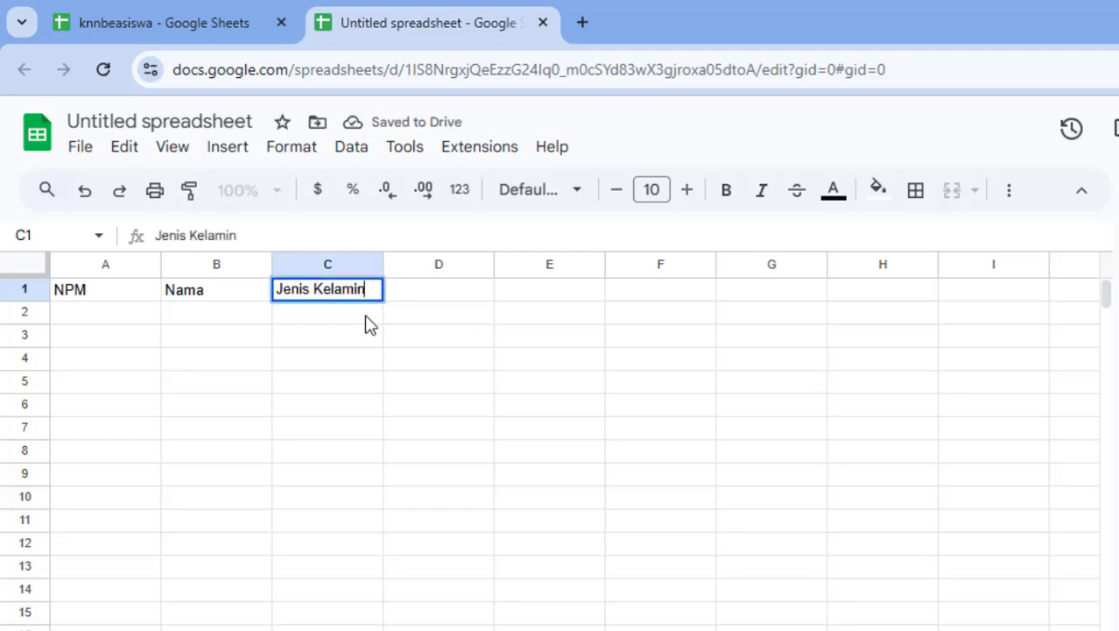
key("Return")
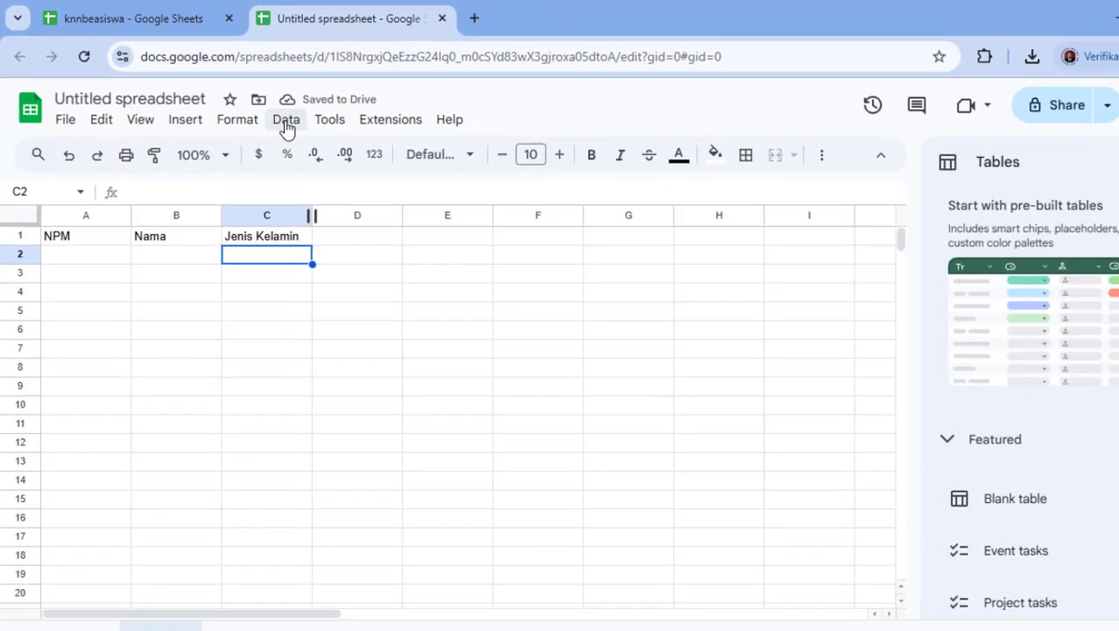
- Add a dropdown data validation rule to cell C2 with the options Perempuan and Laki-laki
left_click(348, 145)
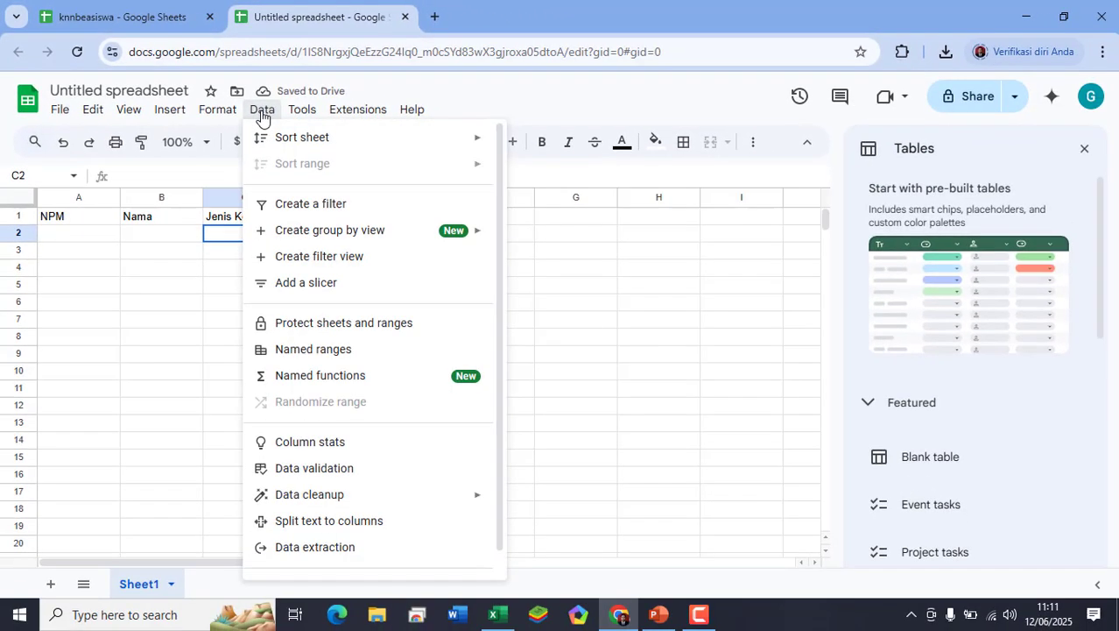
left_click(358, 469)
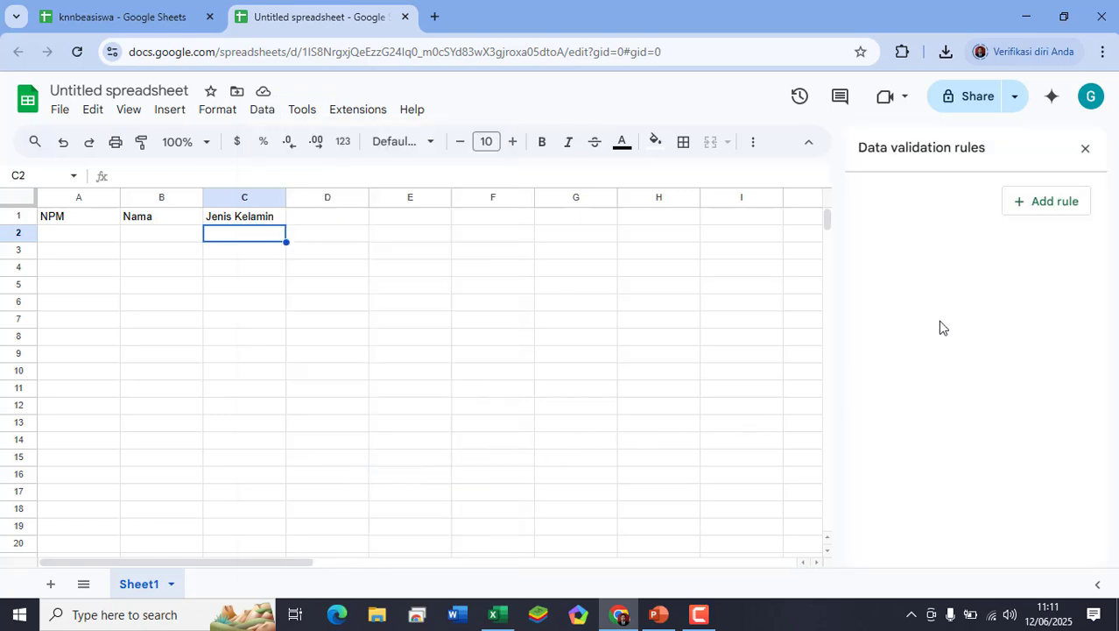
left_click(1027, 212)
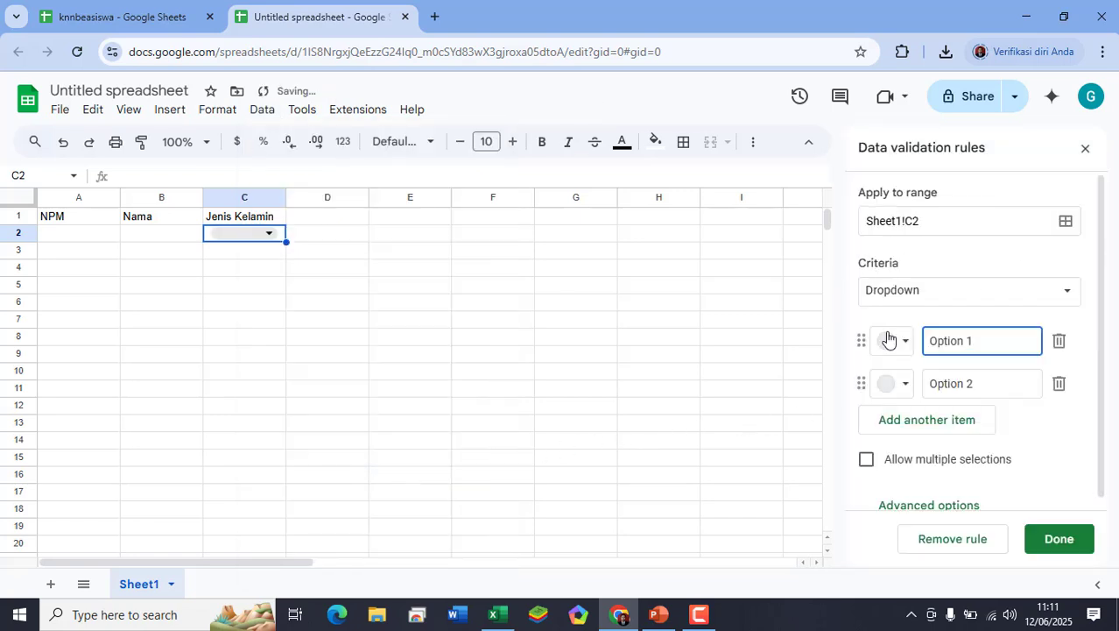
left_click_drag(994, 343, 771, 342)
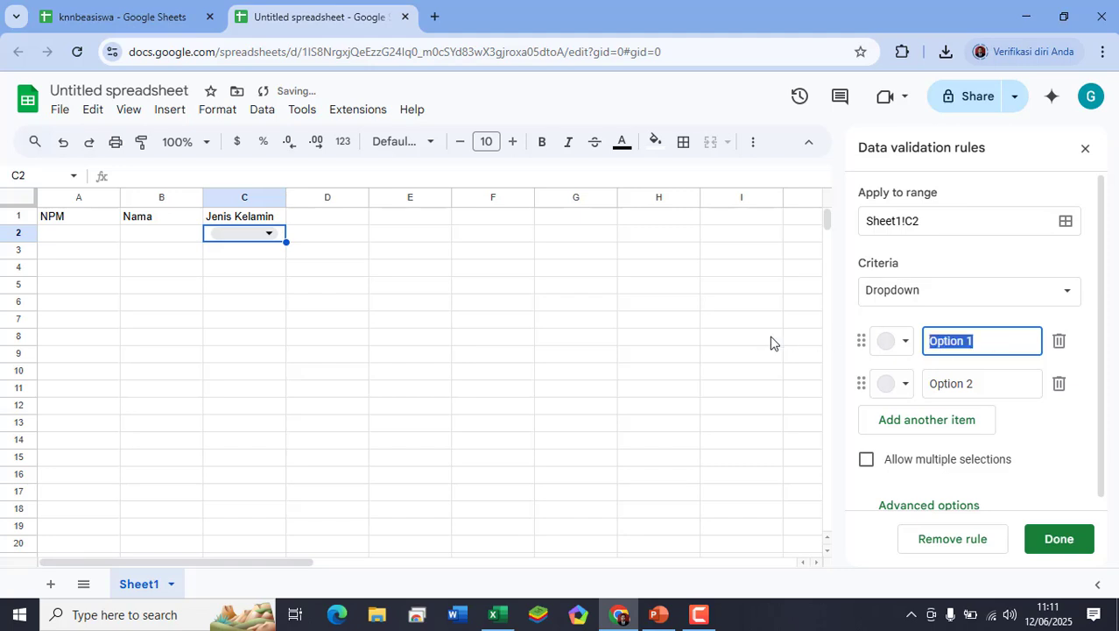
type("La")
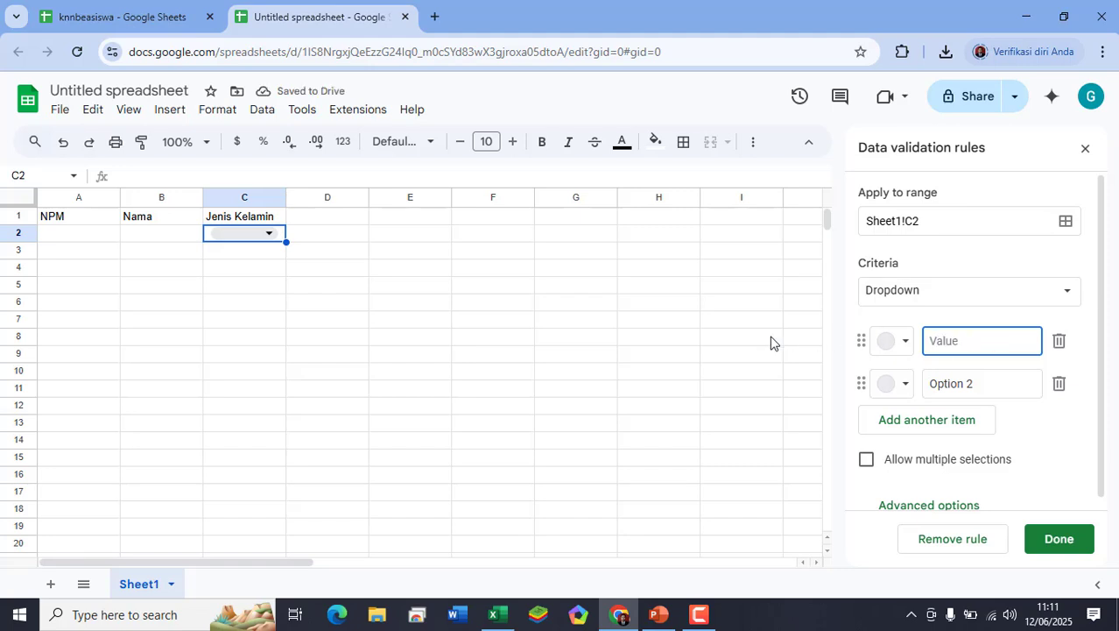
key("BackSpace")
key("BackSpace")
key("BackSpace")
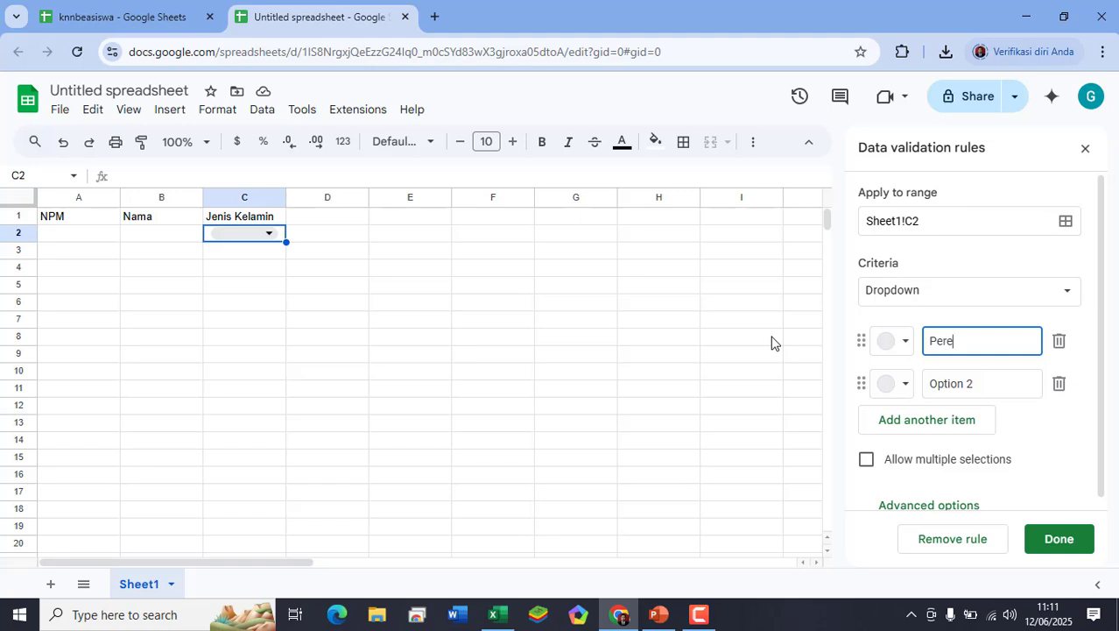
left_click(1000, 386)
type("Laki-laki")
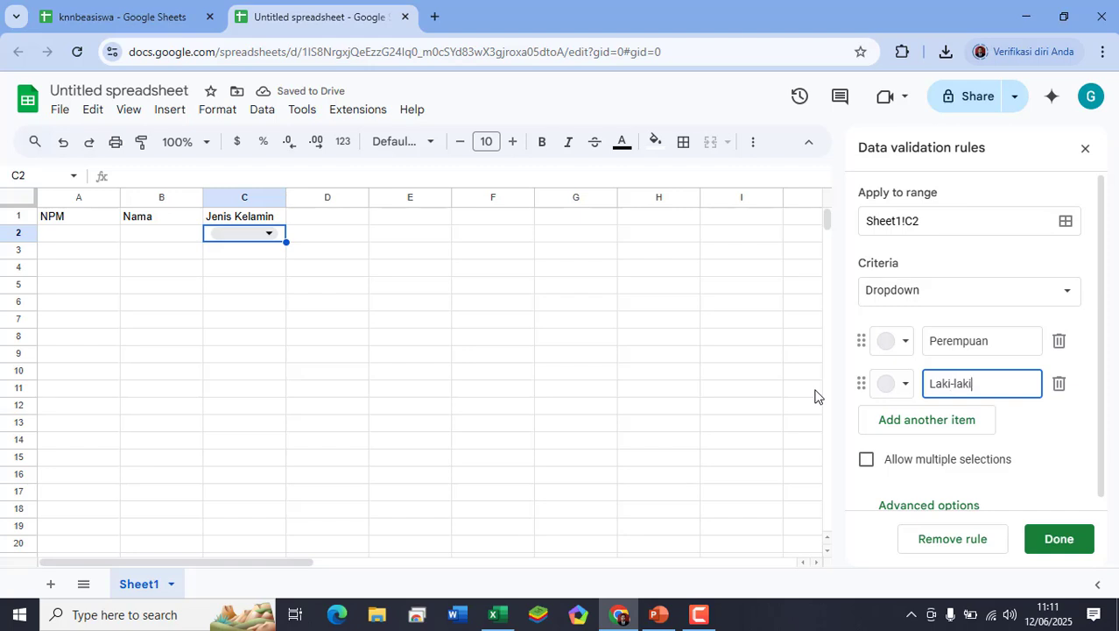
left_click(1070, 541)
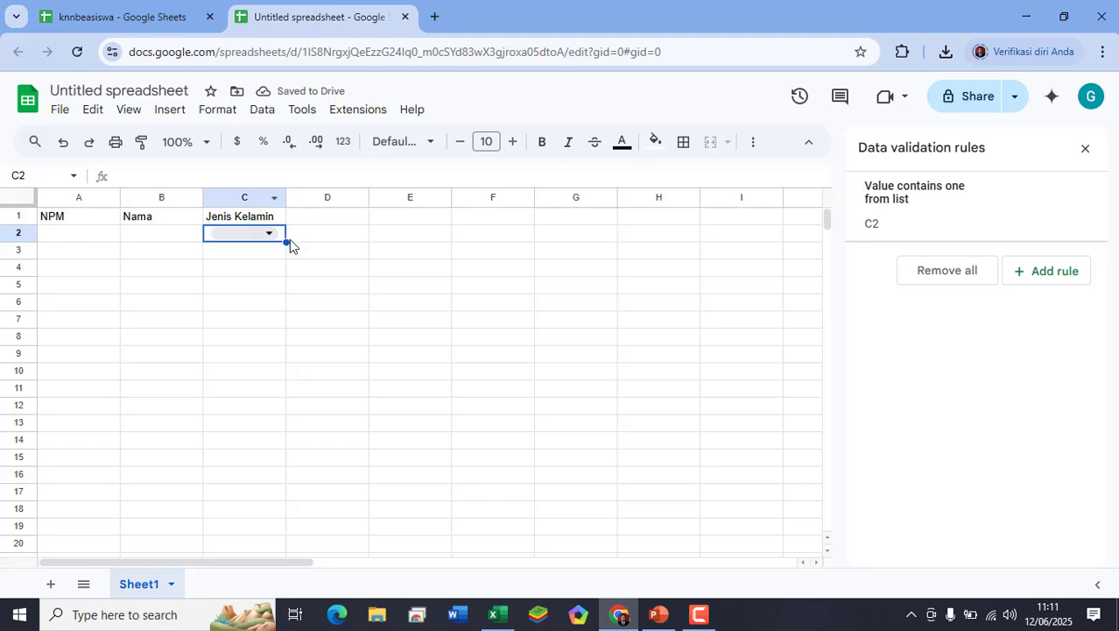
- Extend the Jenis Kelamin dropdown from C2 down to C20 and close the data validation rules
left_click_drag(286, 242, 250, 540)
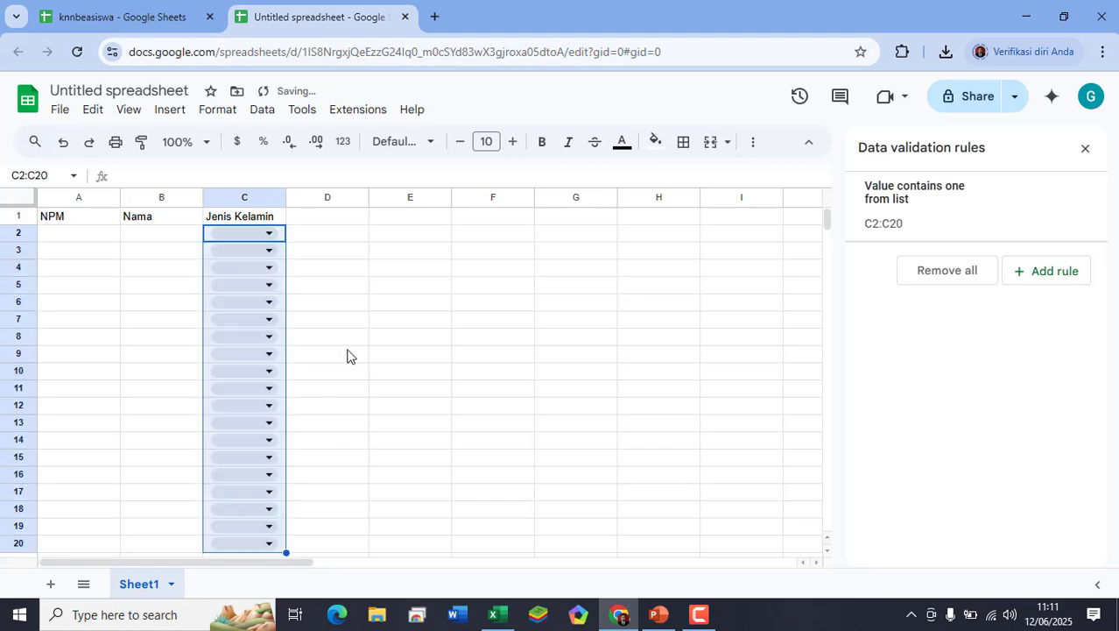
left_click(379, 321)
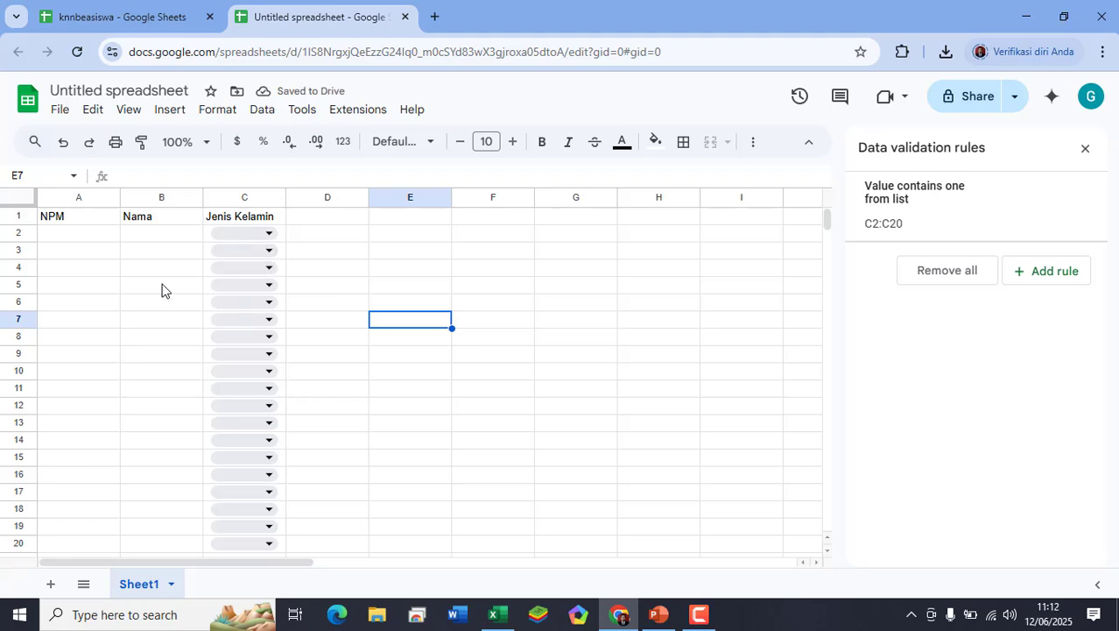
scroll(145, 266, "down", 2)
scroll(147, 266, "up", 2)
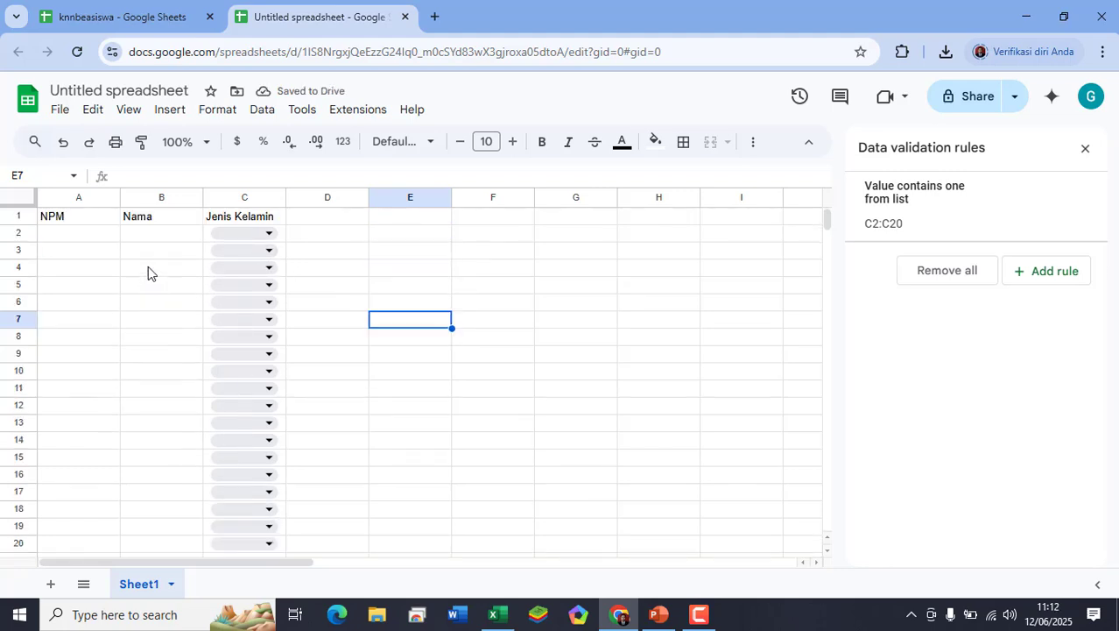
left_click(58, 237)
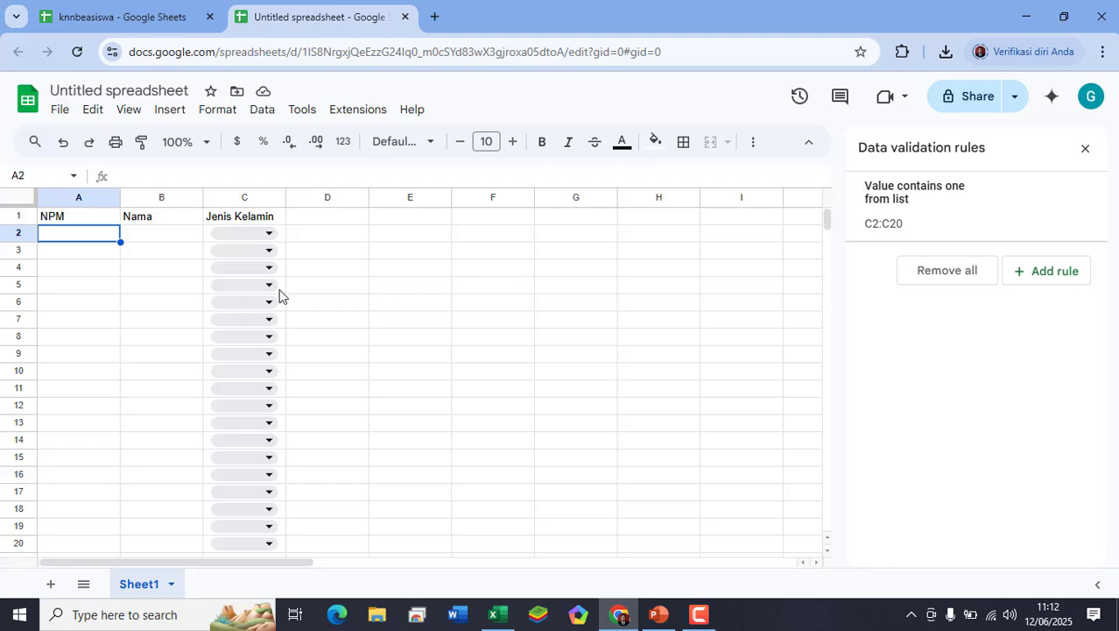
left_click(1085, 149)
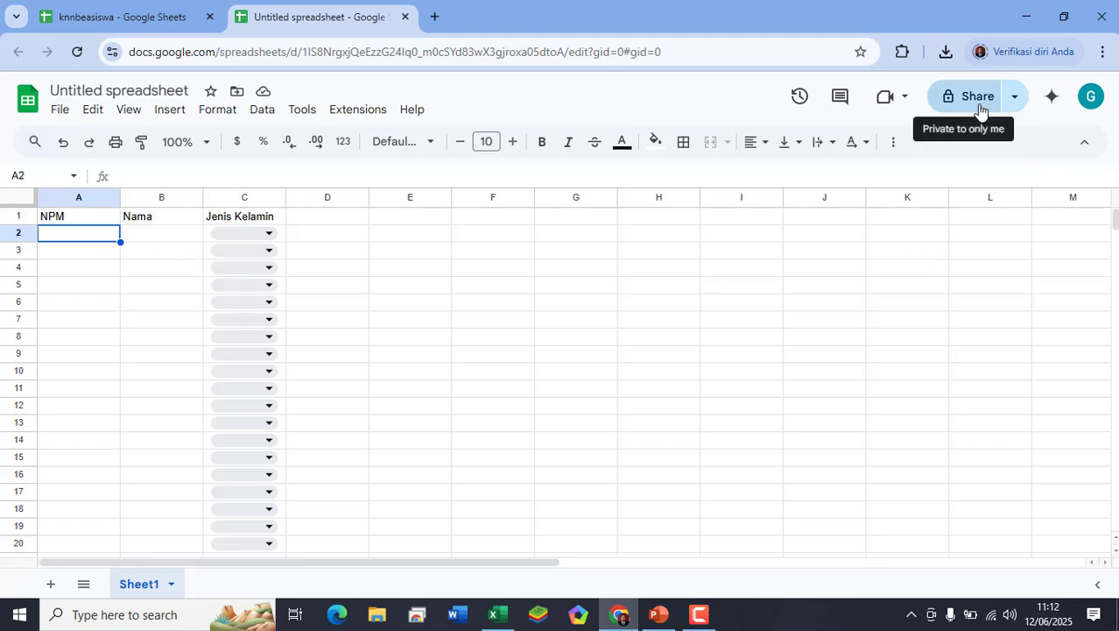
left_click(263, 109)
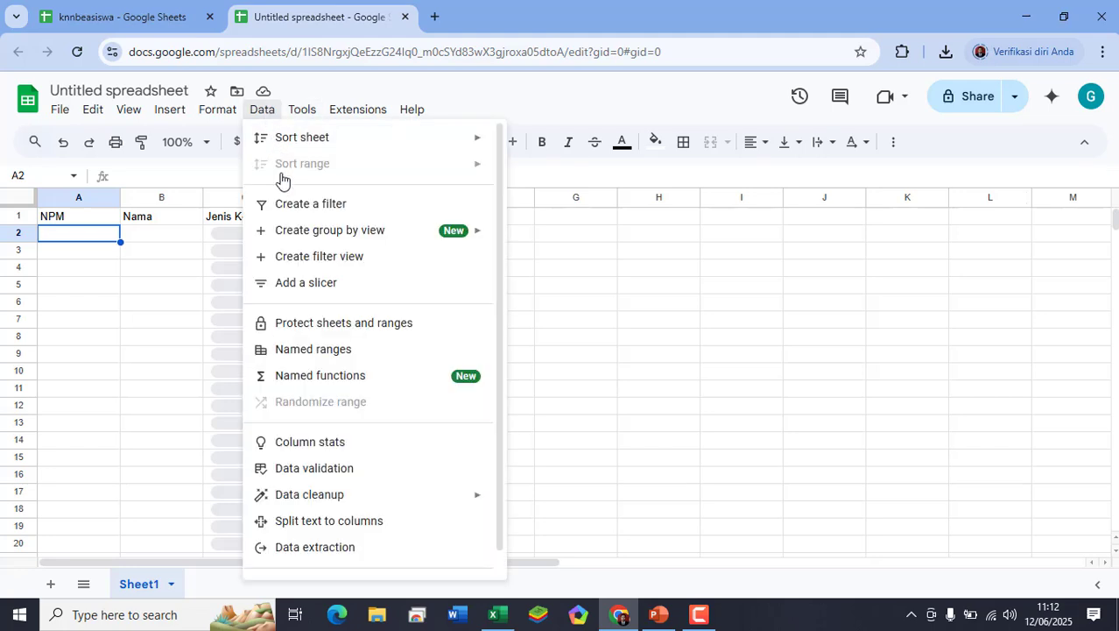
scroll(289, 303, "down", 1)
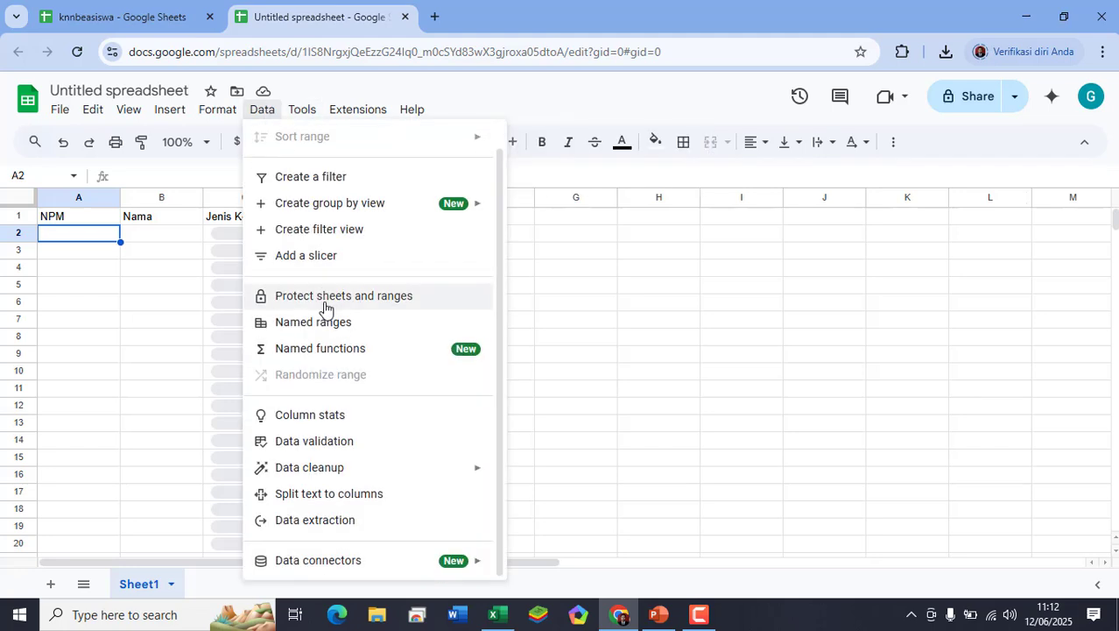
left_click(180, 109)
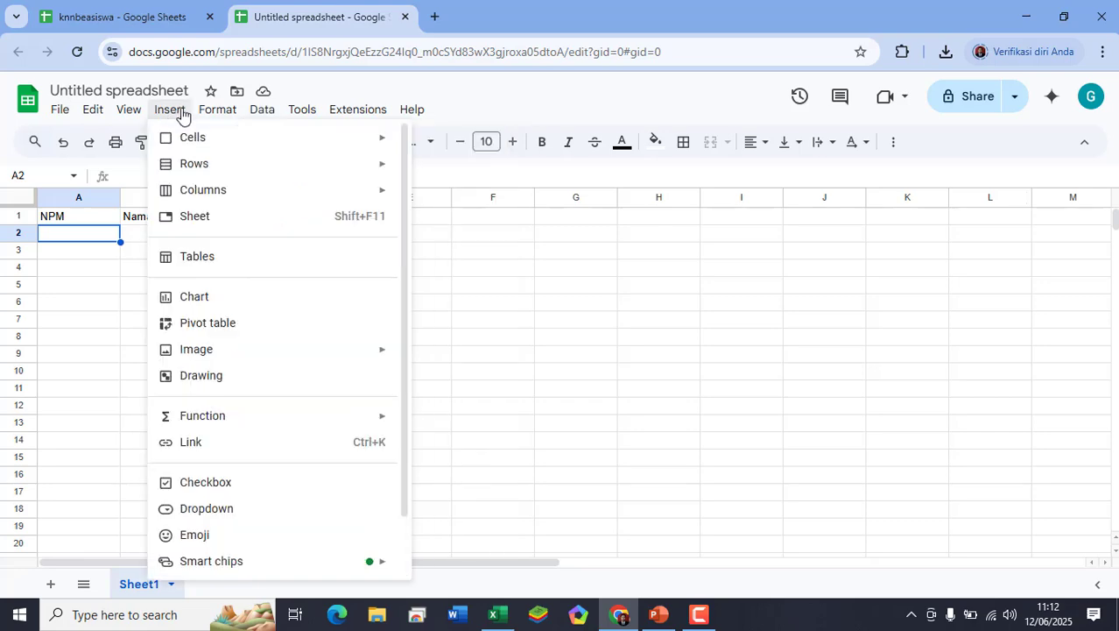
left_click(692, 273)
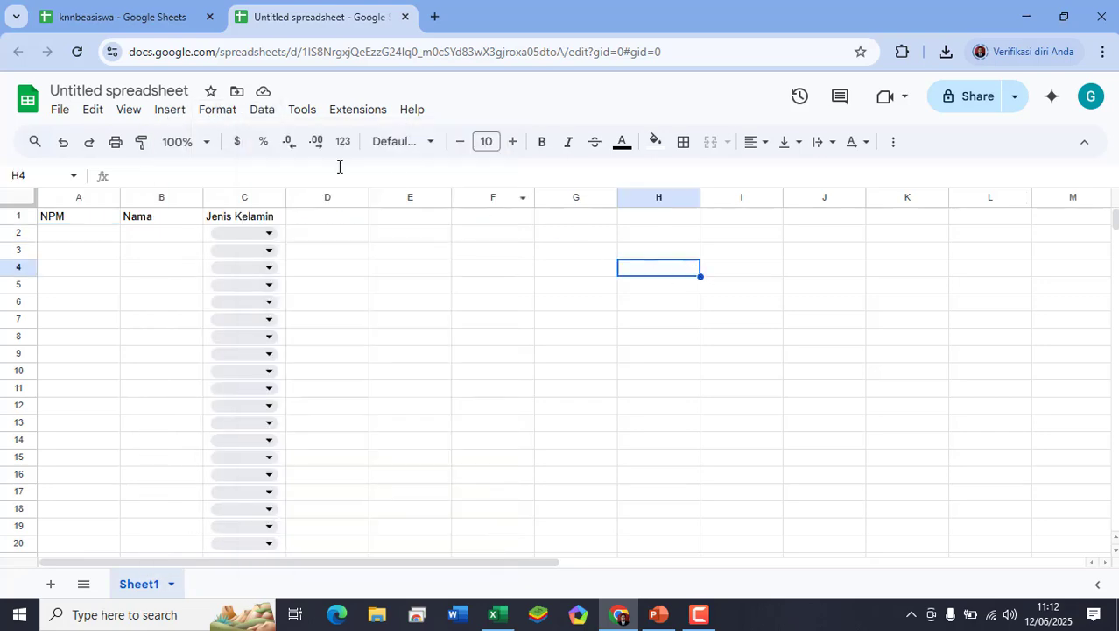
- Share the untitled spreadsheet with anyone with the link as Editor, skipping the naming, and copy its link
left_click(972, 100)
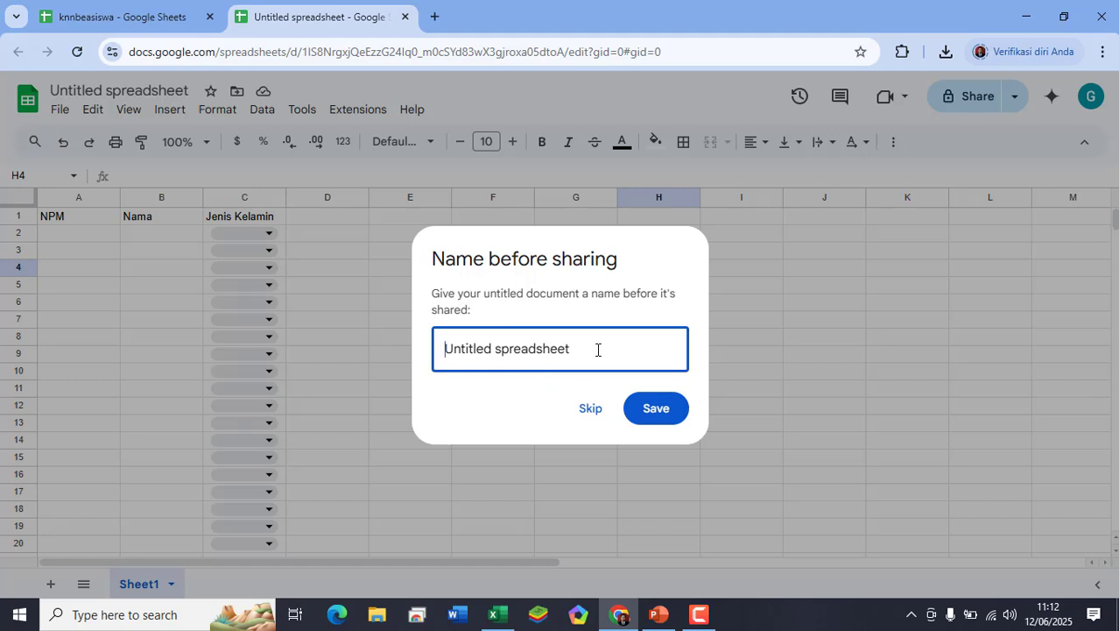
left_click(592, 408)
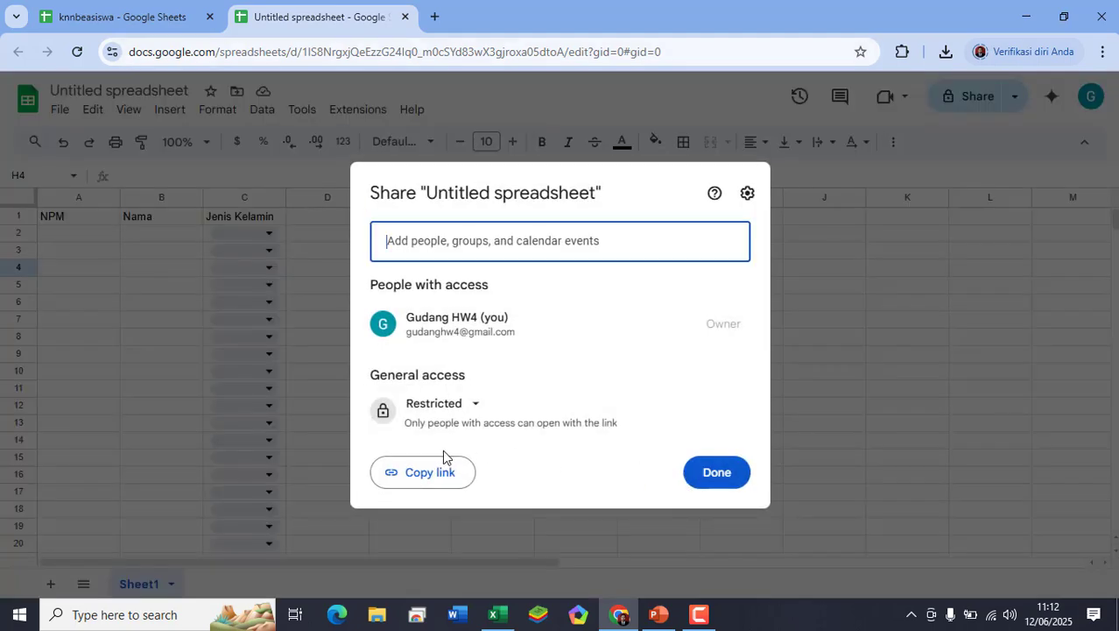
left_click(475, 408)
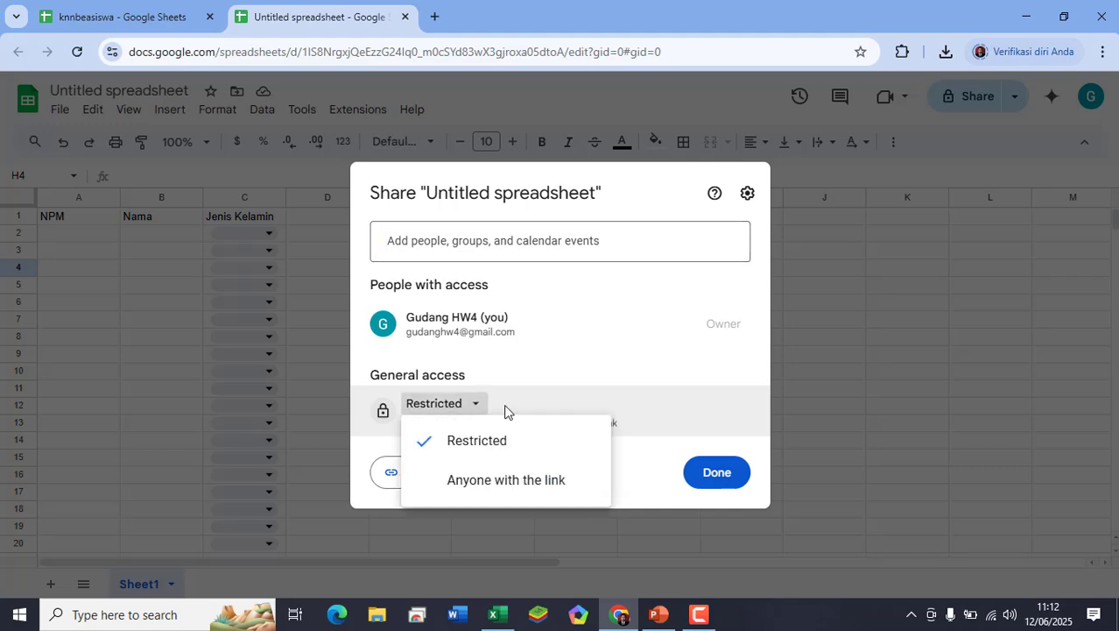
left_click(519, 483)
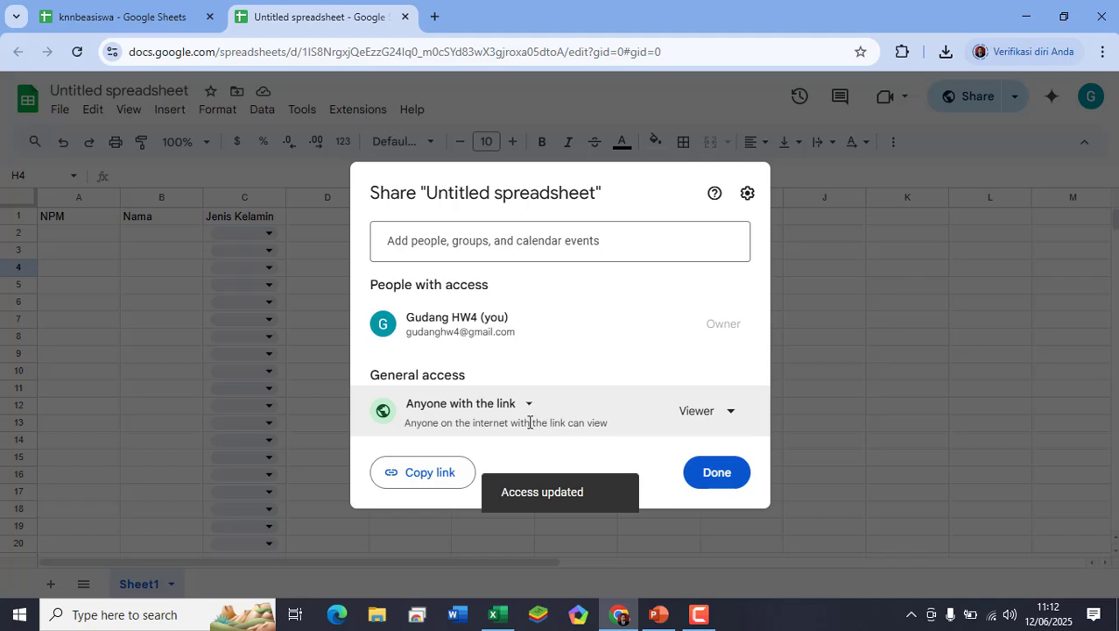
left_click(731, 414)
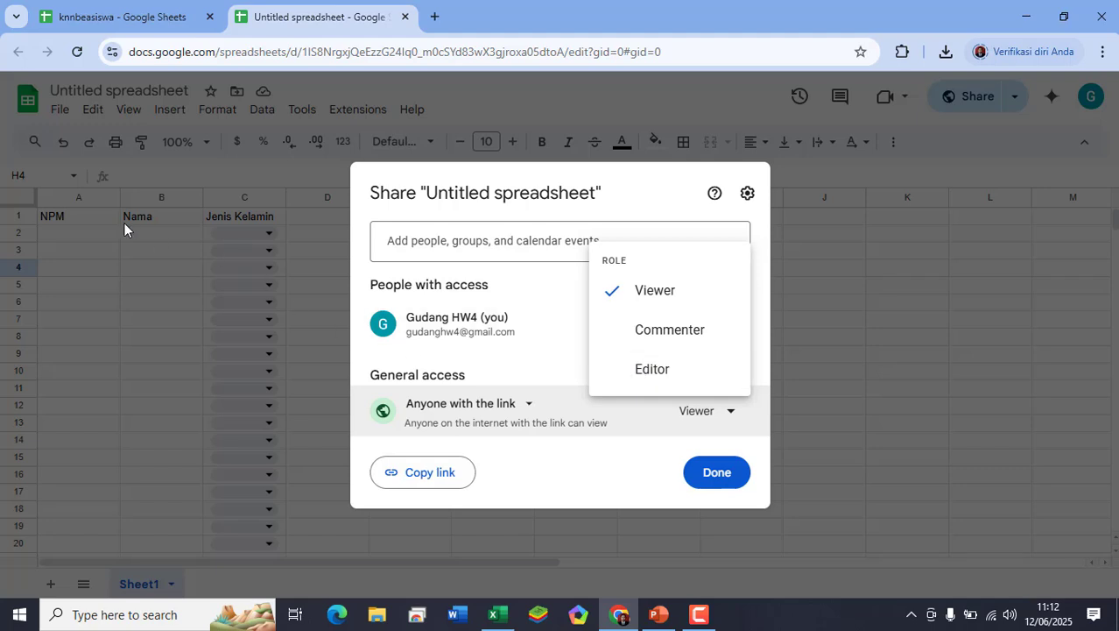
left_click(651, 372)
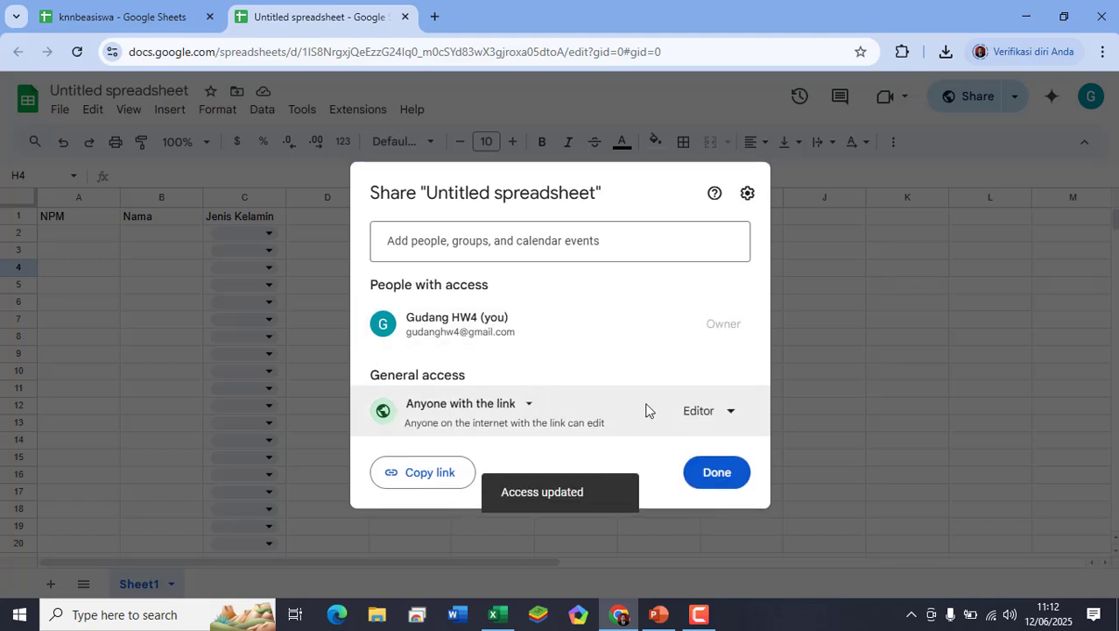
left_click(717, 473)
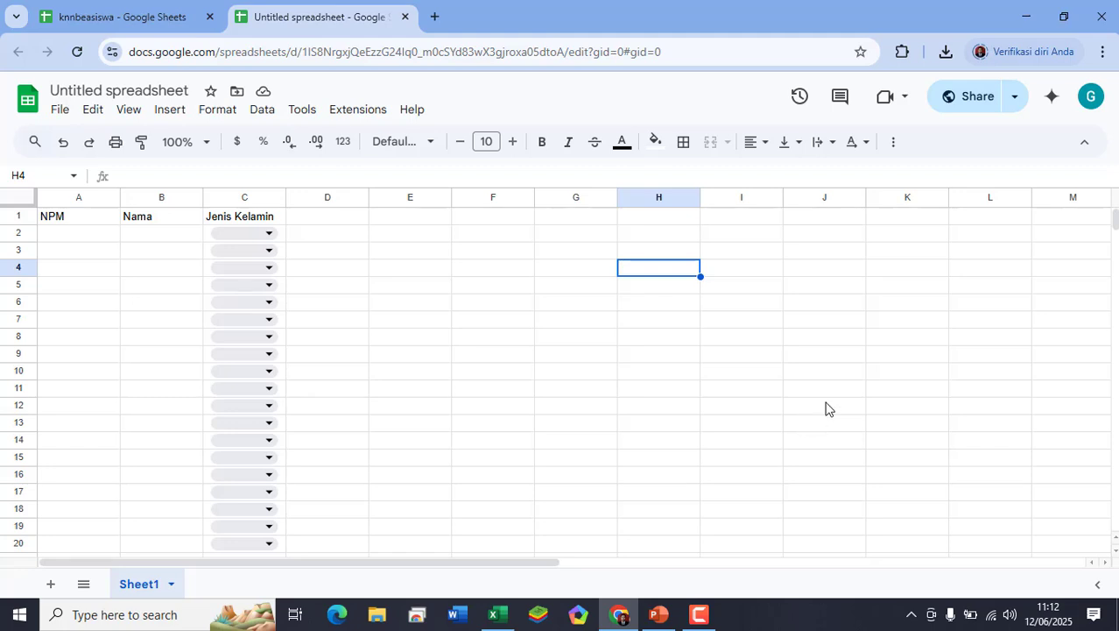
left_click(1014, 98)
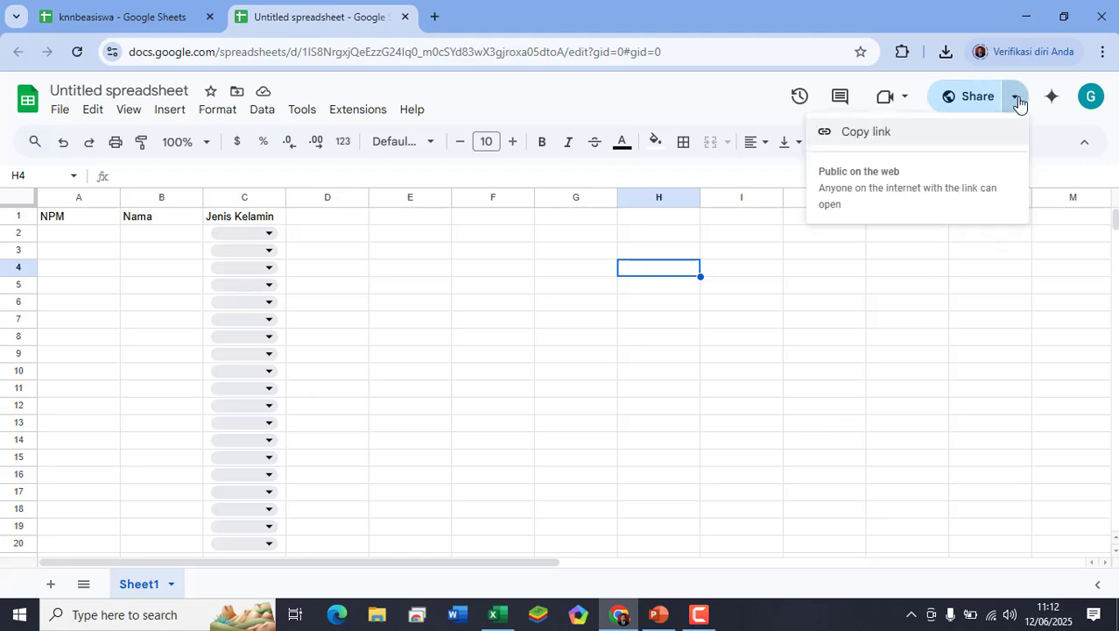
left_click(884, 133)
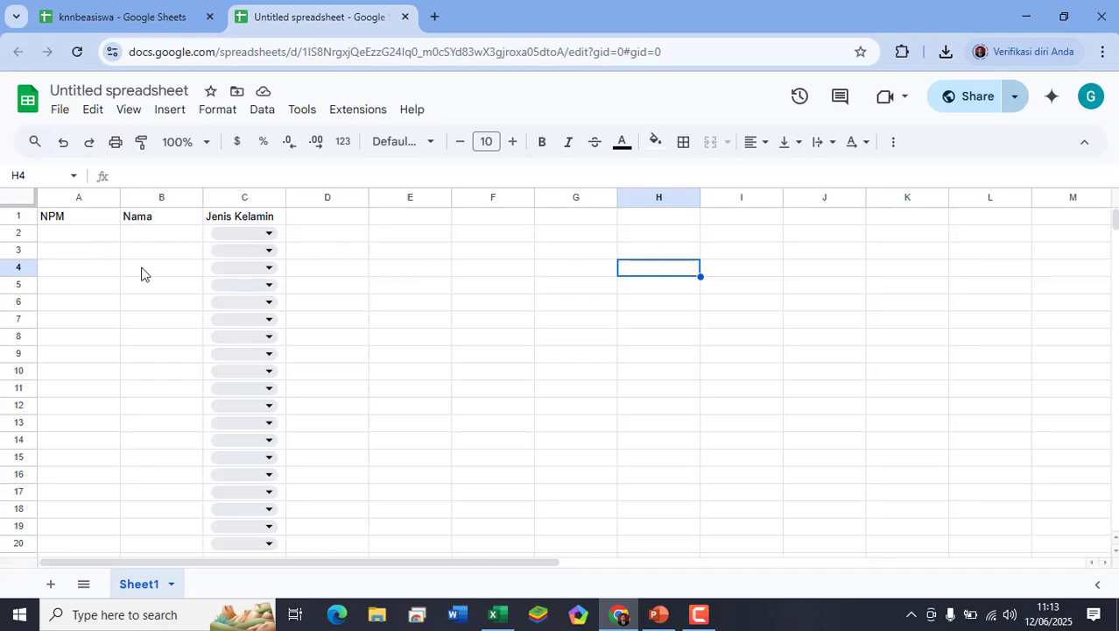
- Switch to the PowerPoint presentation and review the "Data Cleaning (Pembersihan Data)" slide and the "Pelaksanaan Praktikum" task list on slide 11
left_click(658, 614)
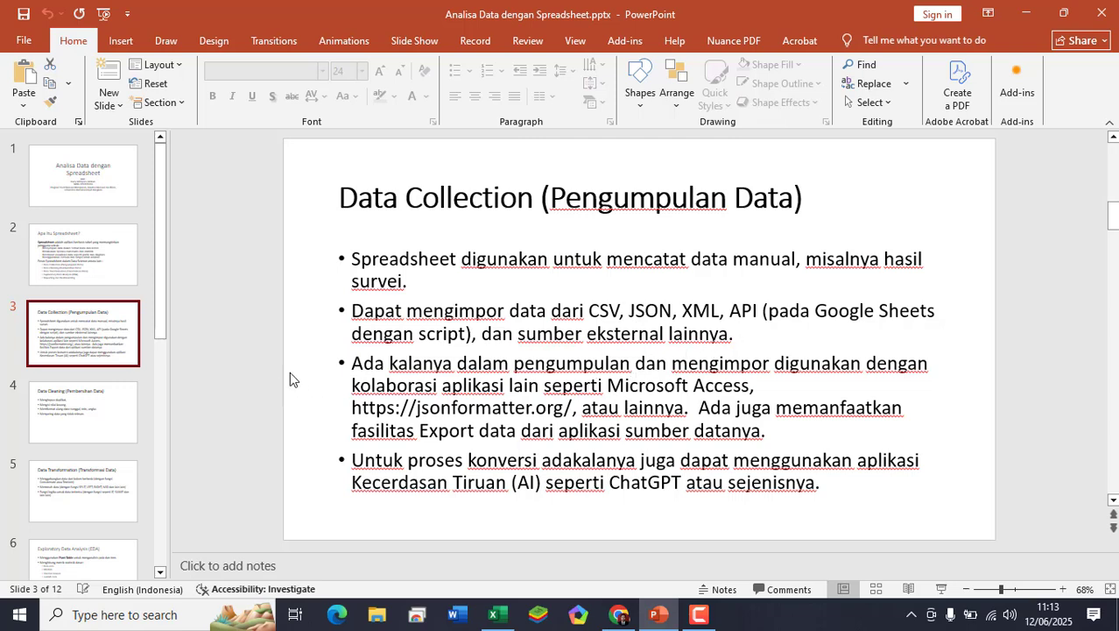
left_click(68, 422)
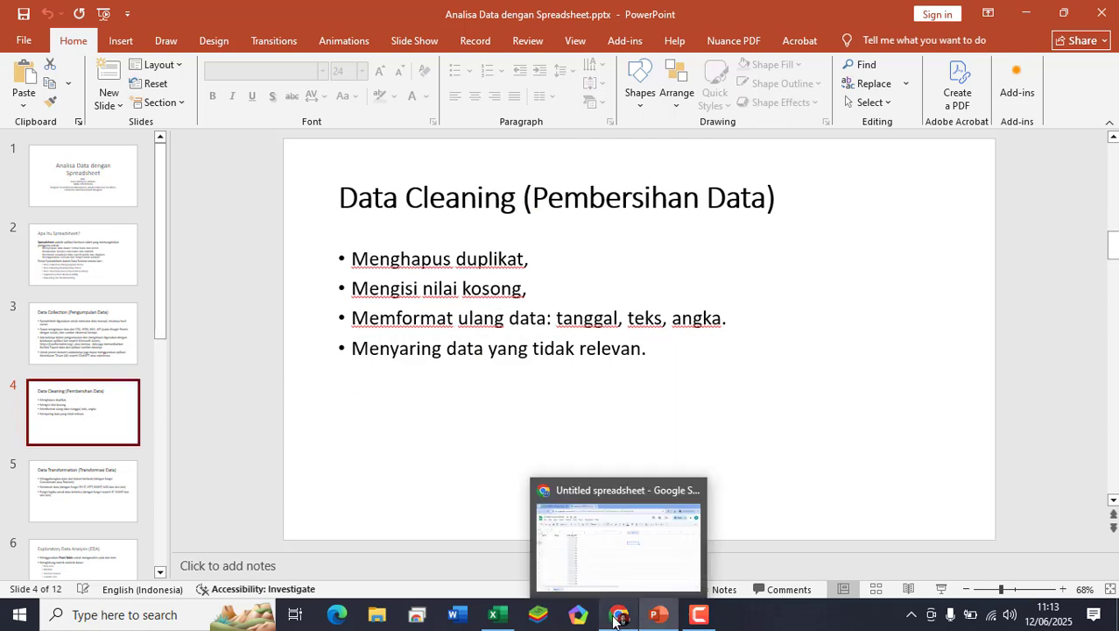
left_click(507, 618)
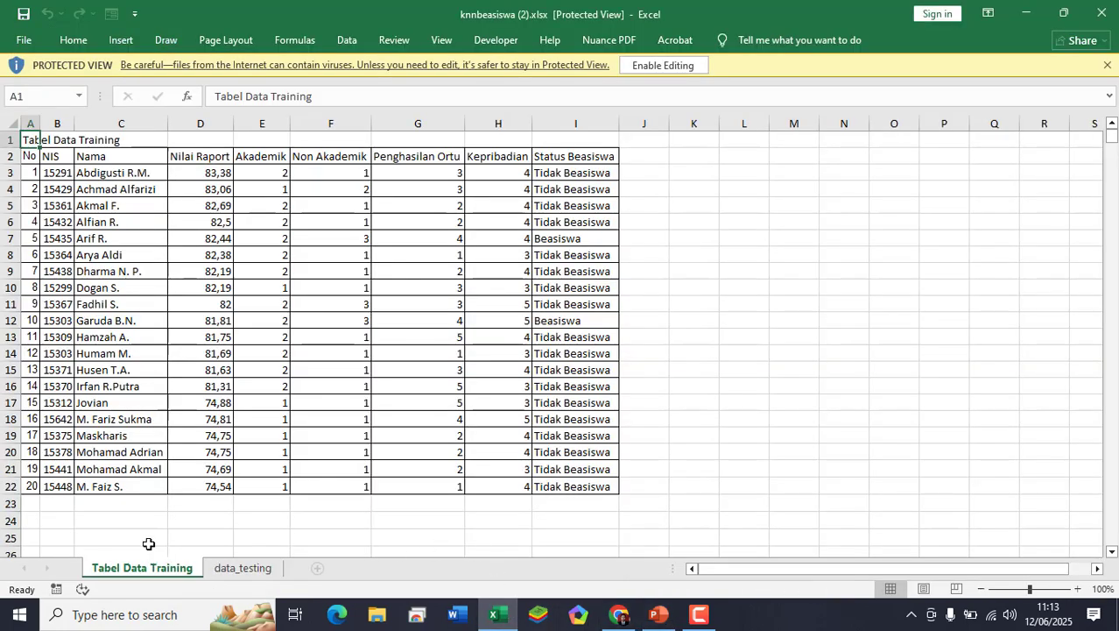
left_click(659, 614)
scroll(120, 525, "down", 6)
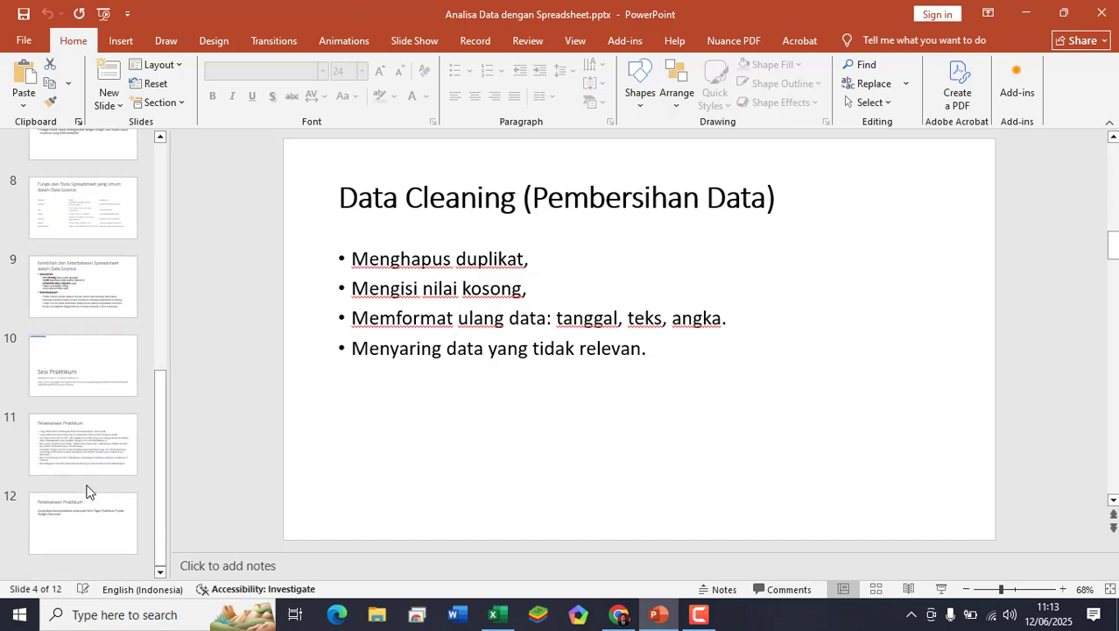
left_click(58, 449)
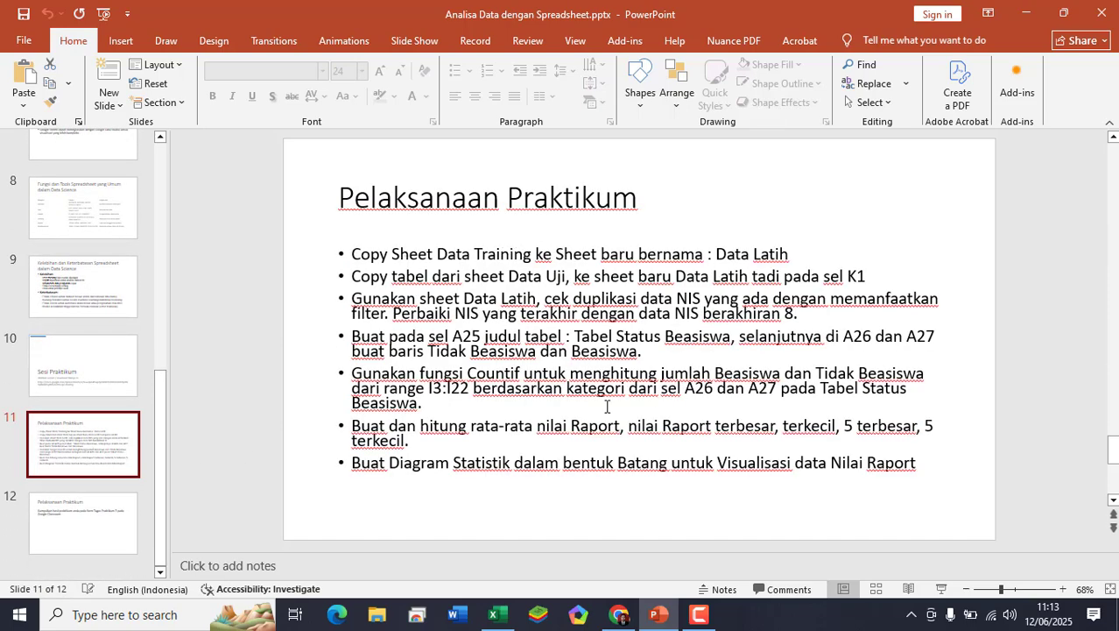
- Switch to the knnbeasiswa workbook in Excel, enable editing, and place a copy of the Tabel Data Training sheet at the end
left_click(496, 616)
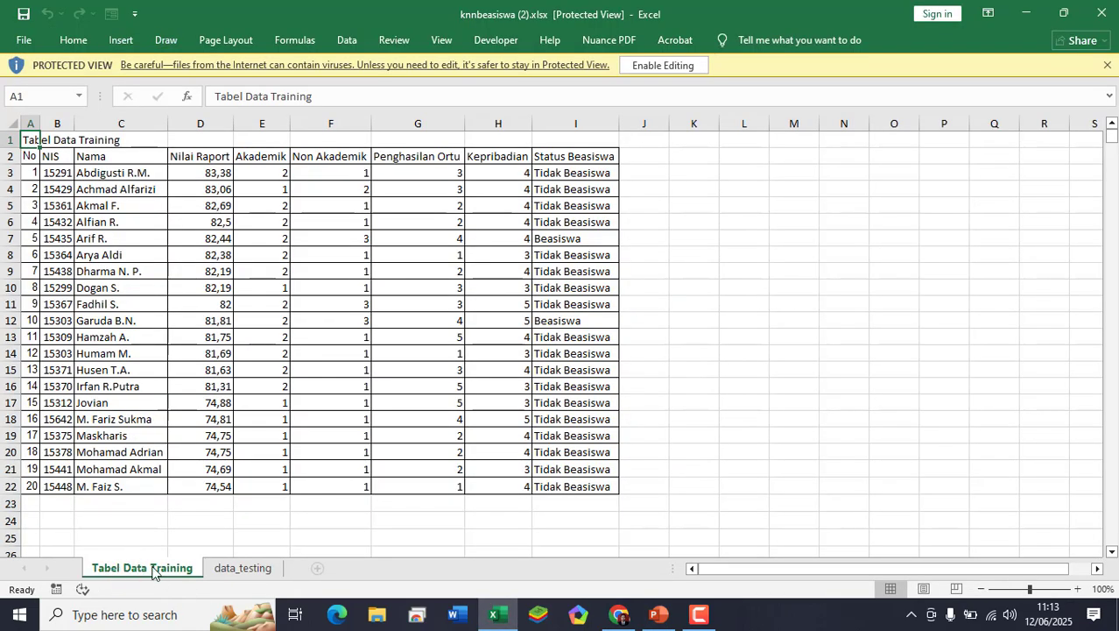
left_click(697, 65)
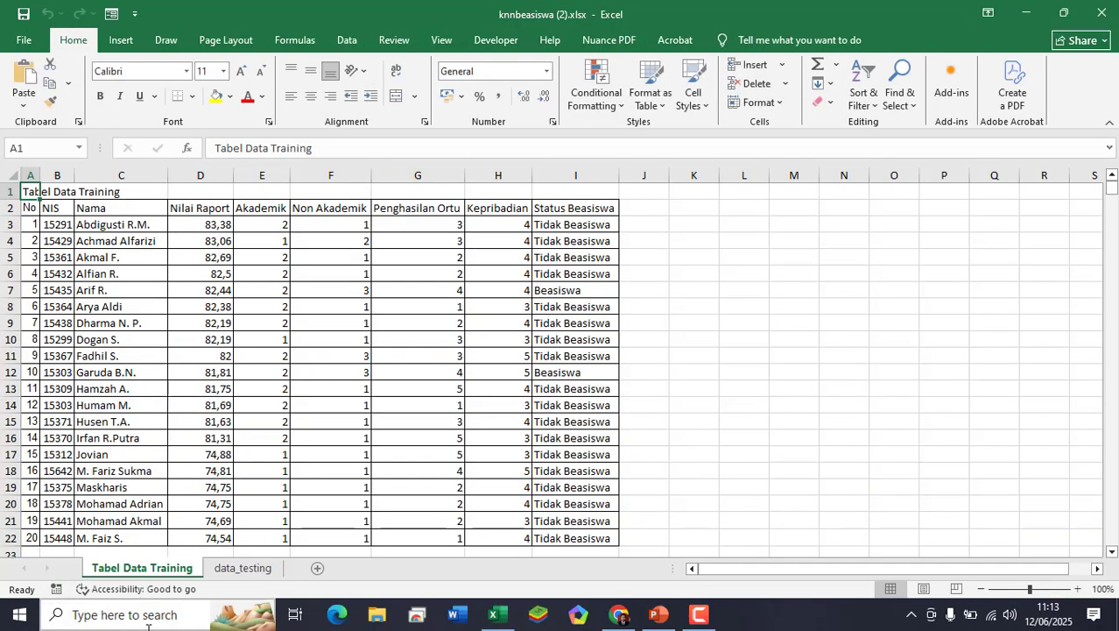
right_click(136, 571)
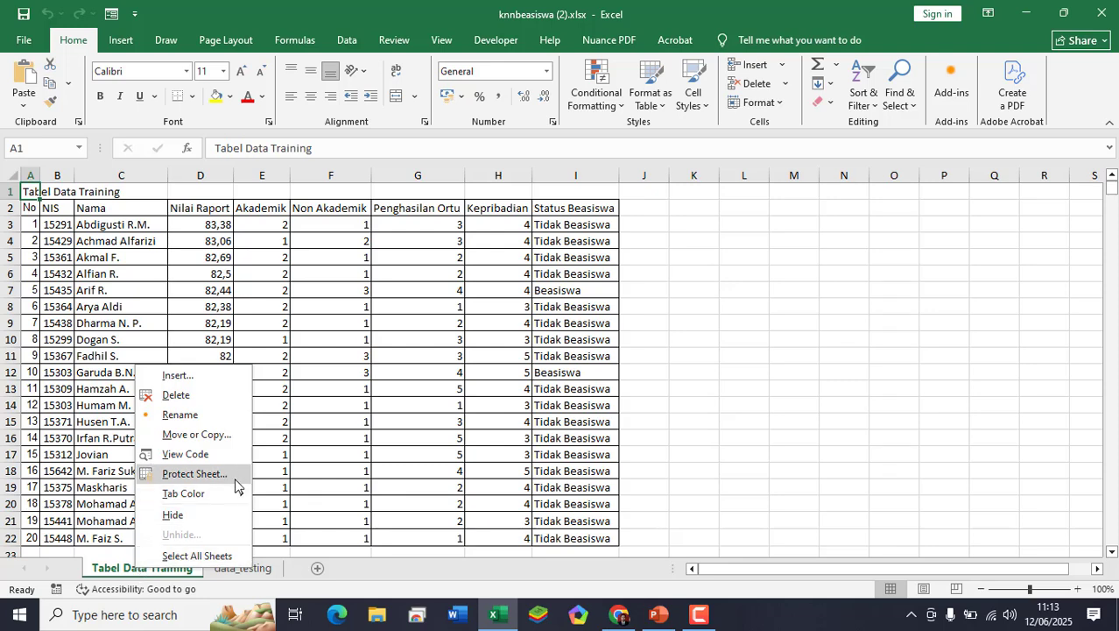
left_click(229, 434)
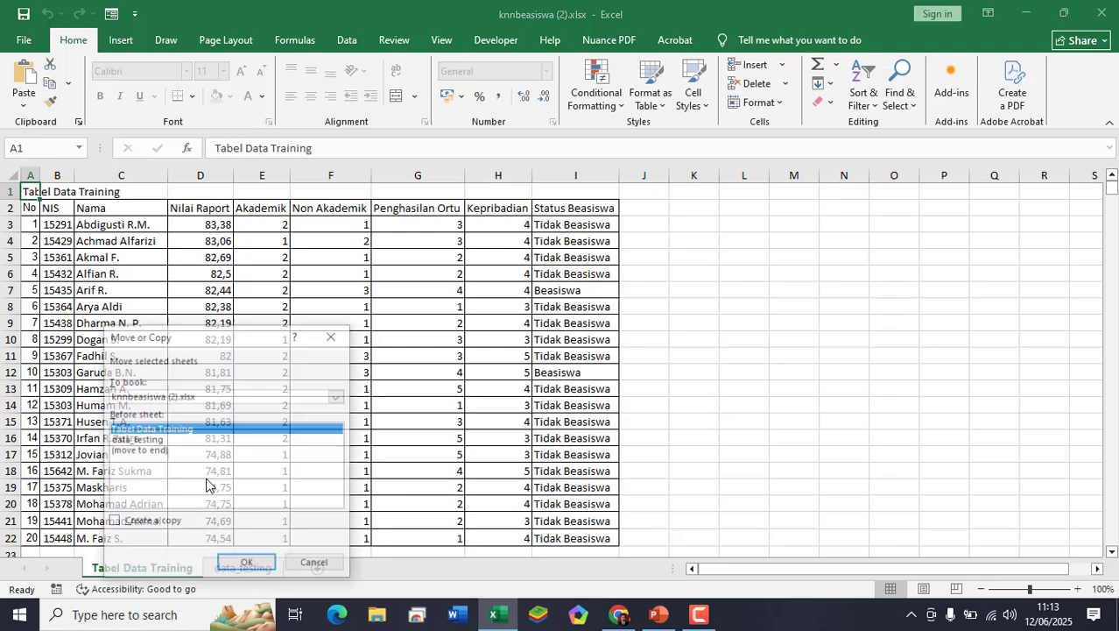
left_click(142, 524)
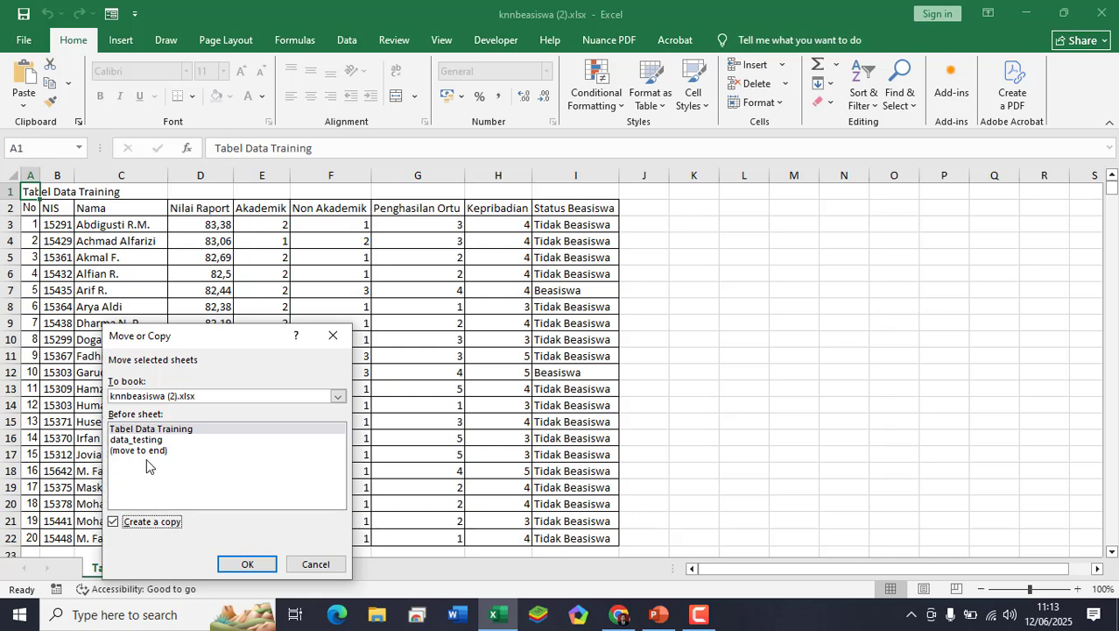
left_click(149, 451)
left_click(156, 429)
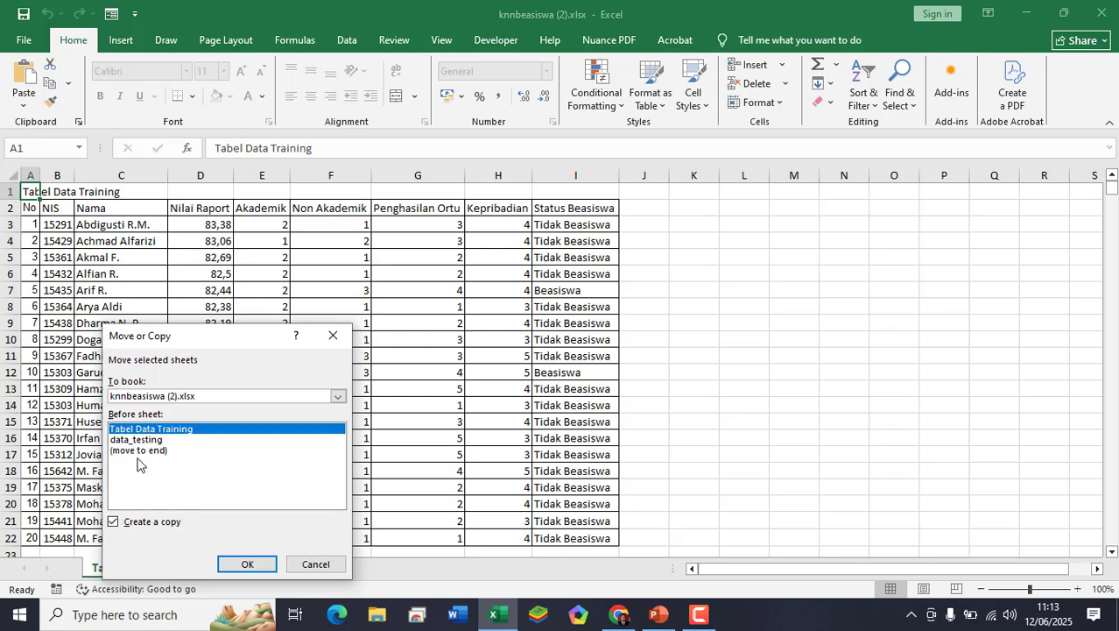
left_click(140, 451)
left_click(247, 565)
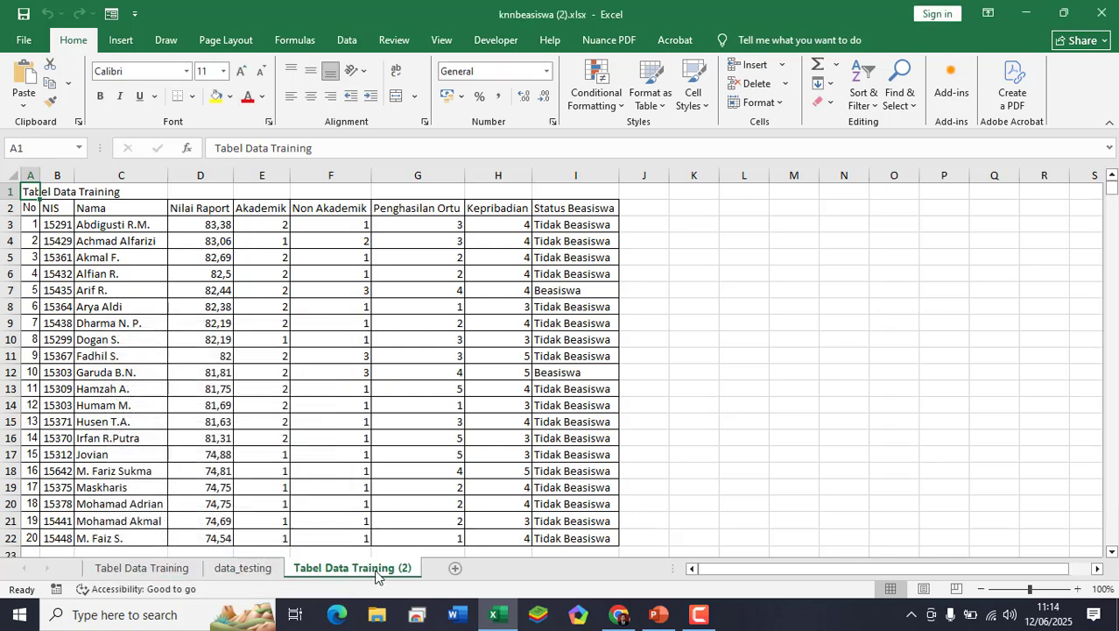
- Copy the name Data Latih from the PowerPoint task list and rename the duplicated Tabel Data Training sheet in Excel as Data Latih
left_click(659, 614)
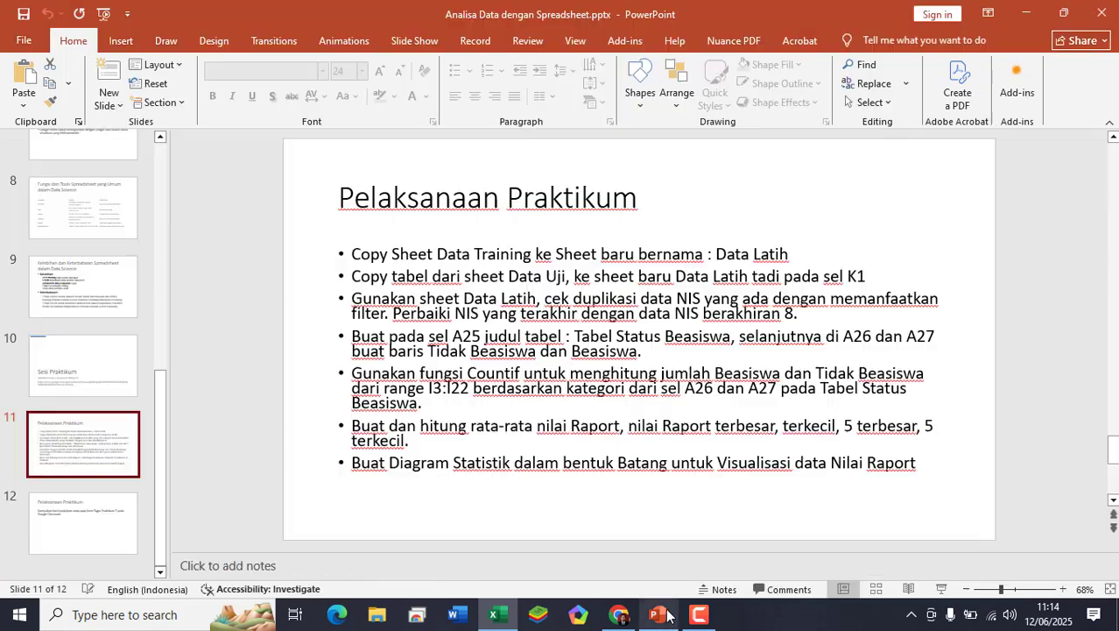
left_click_drag(727, 260, 782, 261)
right_click(782, 261)
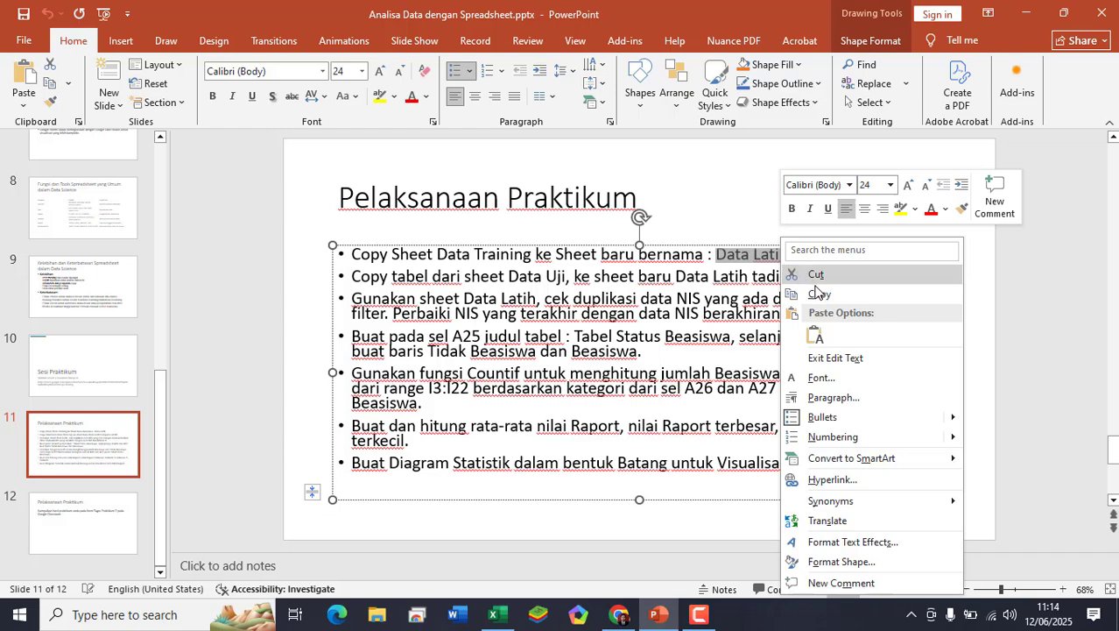
left_click(818, 292)
left_click(499, 615)
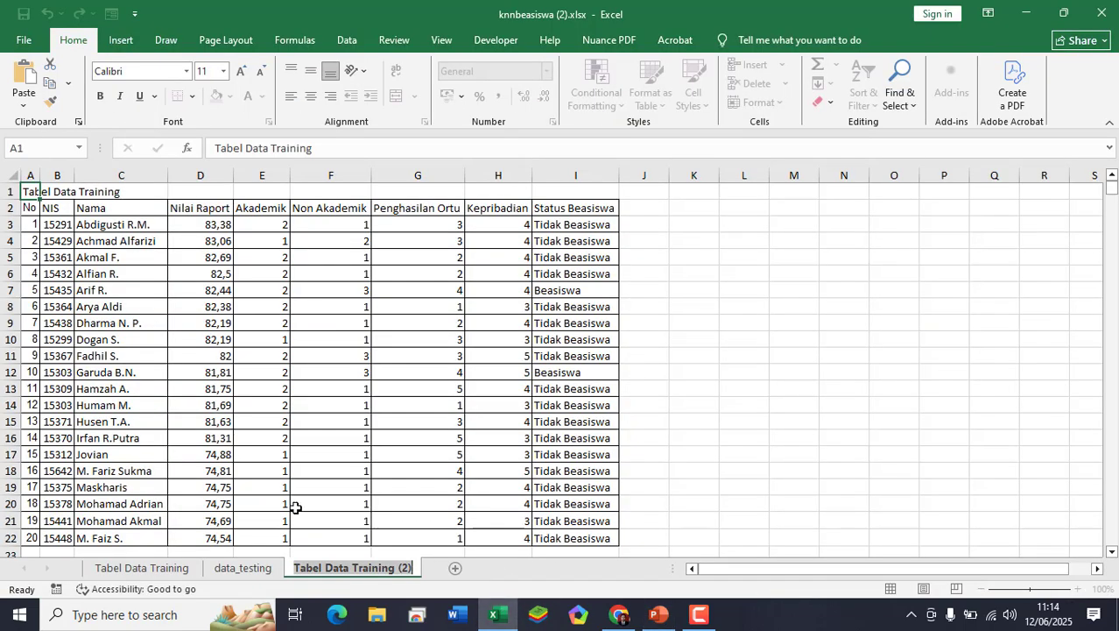
double_click(376, 567)
triple_click(376, 566)
type("Data Latih")
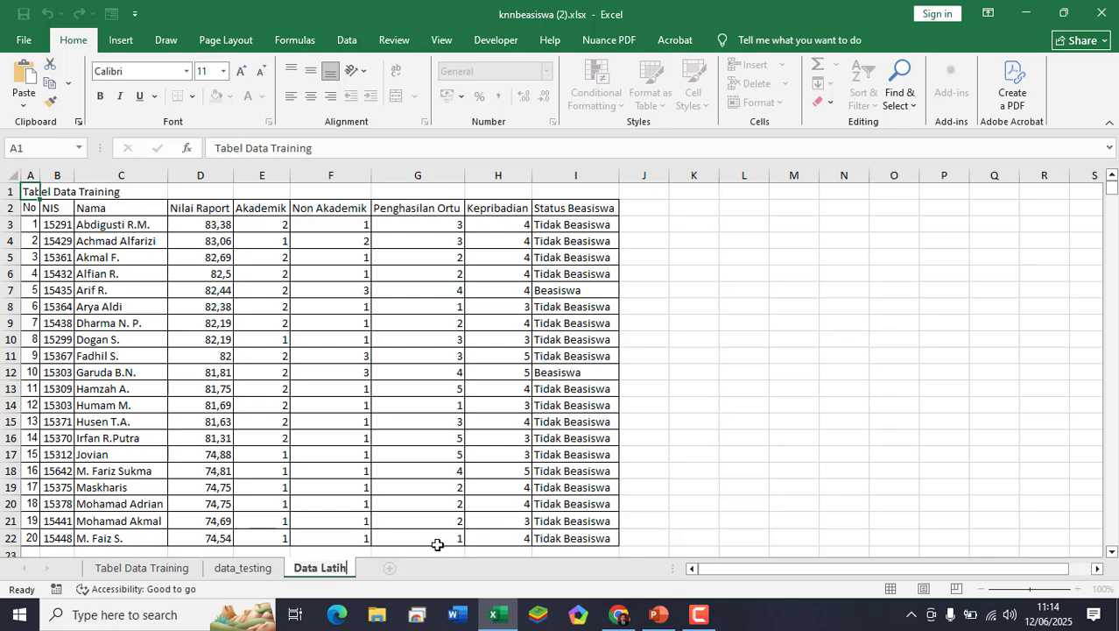
key("Return")
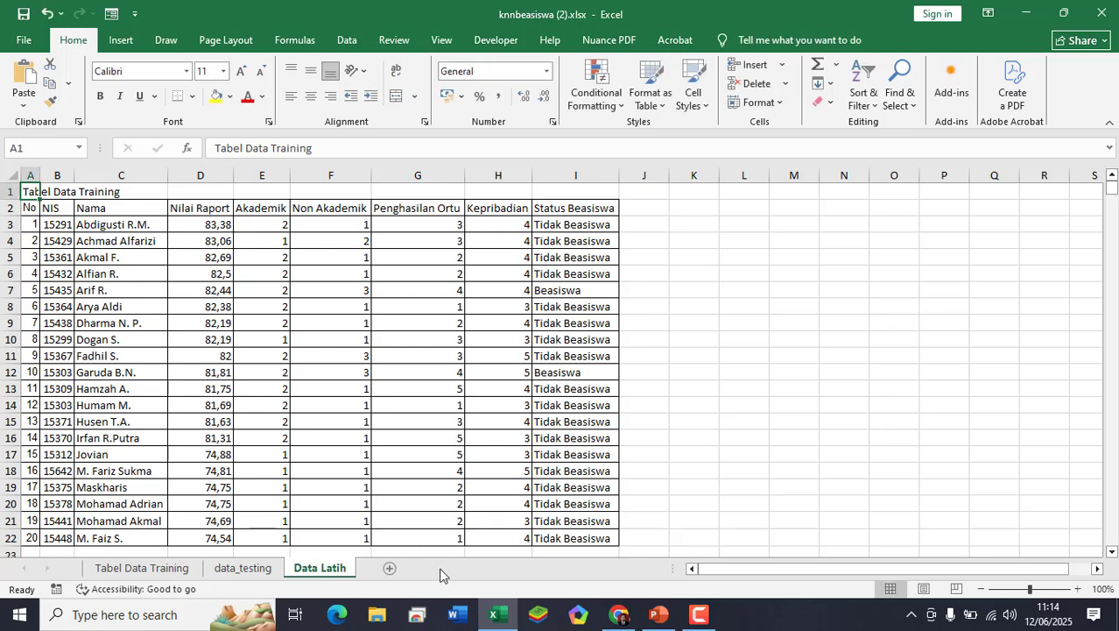
left_click(160, 571)
left_click(324, 568)
- Check the next PowerPoint task, and in Excel copy the data_testing table A1:J22 to cell K1 of the Data Latih sheet
left_click(659, 614)
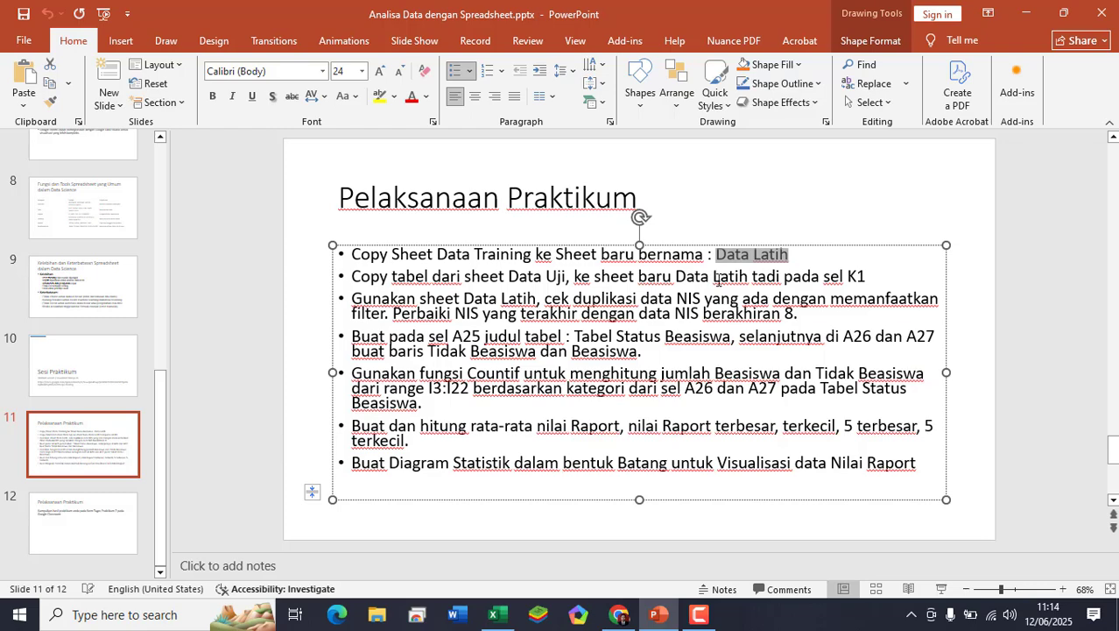
left_click(494, 614)
left_click(243, 568)
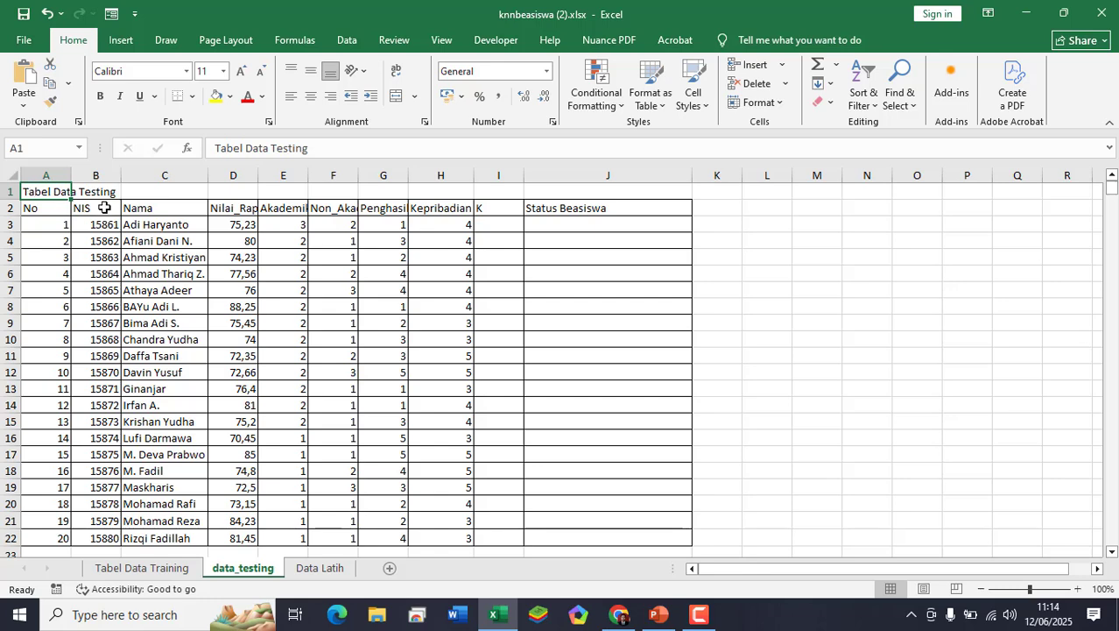
left_click(670, 538, "shift")
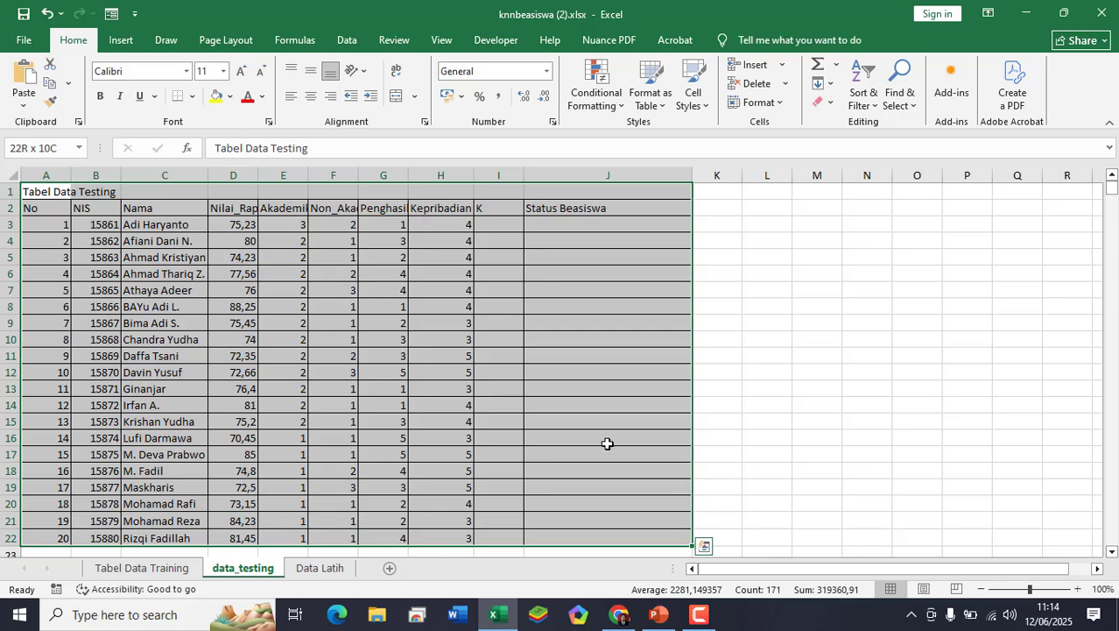
left_click(50, 84)
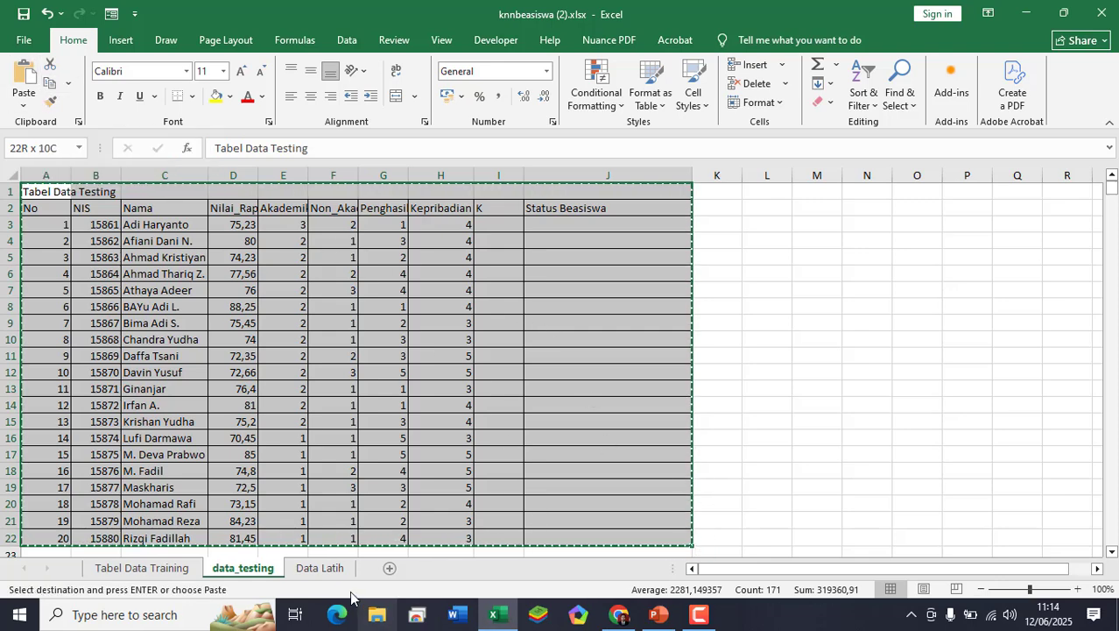
left_click(319, 567)
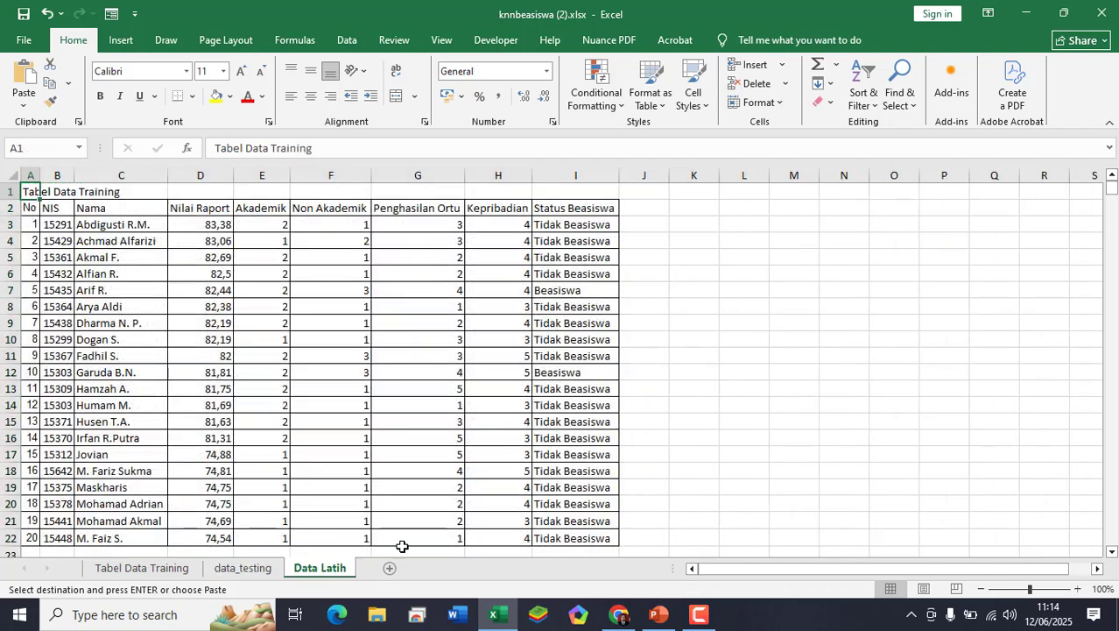
left_click(698, 193)
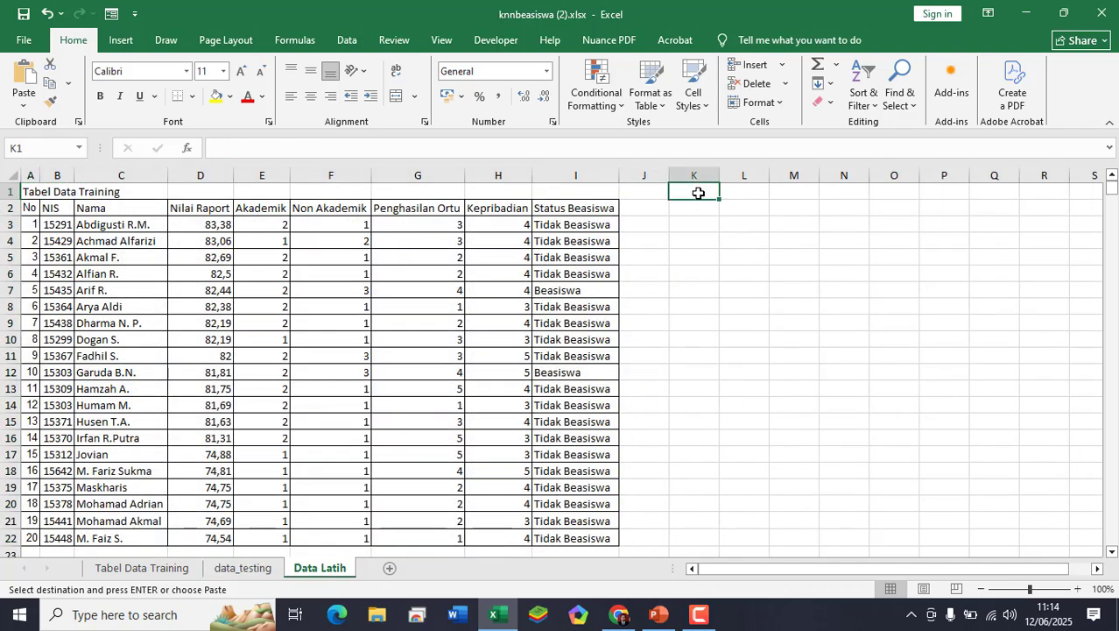
left_click(25, 77)
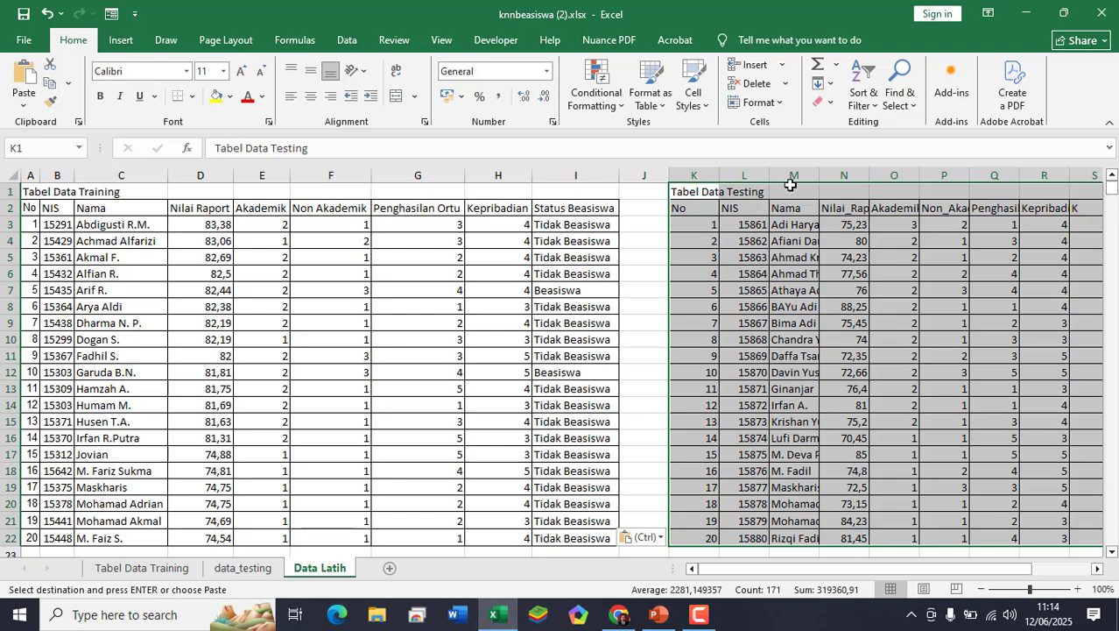
- Review the PowerPoint task list and Data Cleaning slide, and return to Excel to examine the Data Latih NIS column for duplicates
left_click(663, 613)
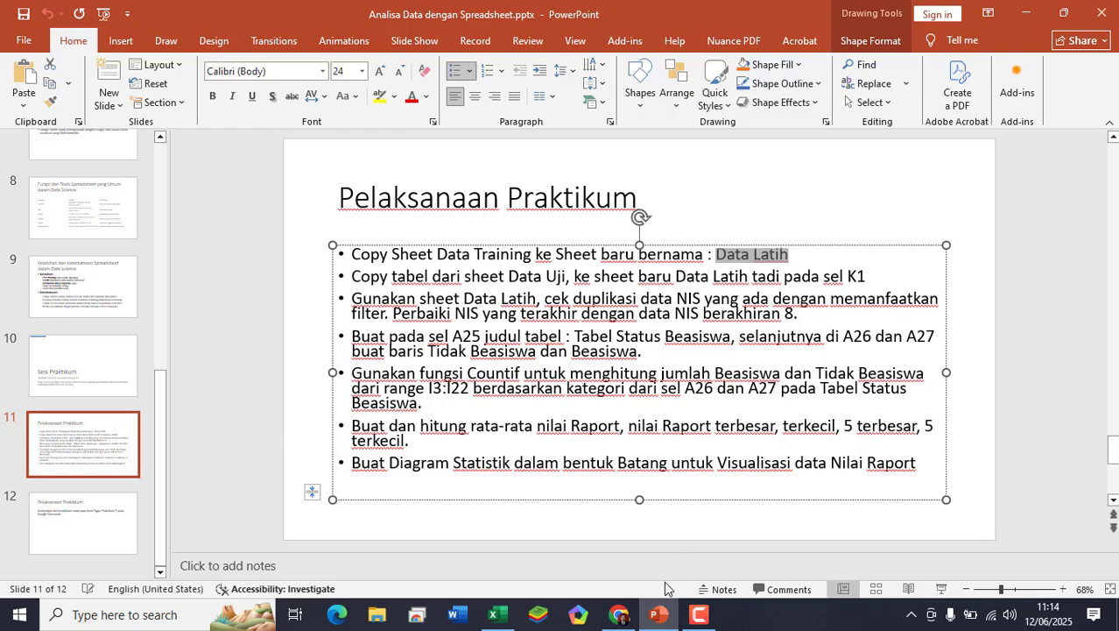
left_click(265, 413)
scroll(81, 291, "up", 10)
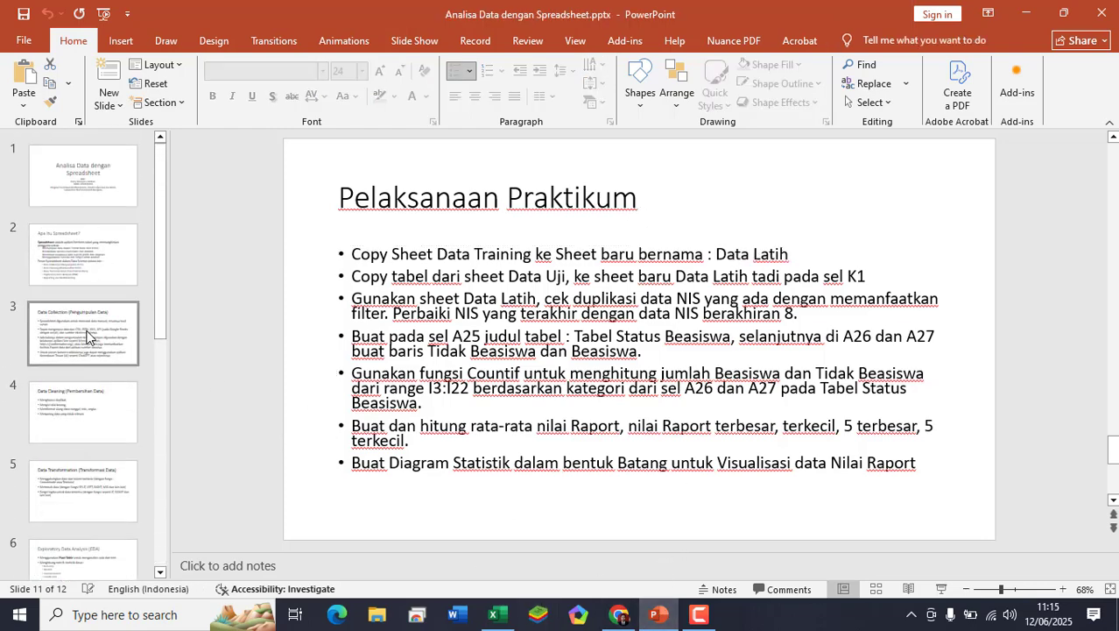
left_click(85, 404)
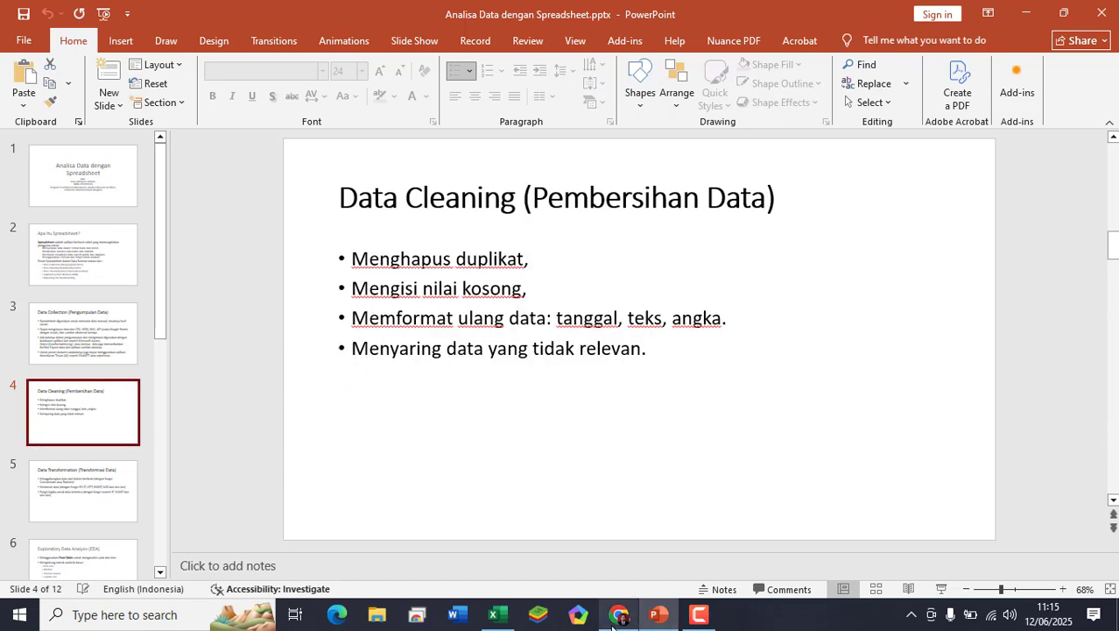
left_click(494, 614)
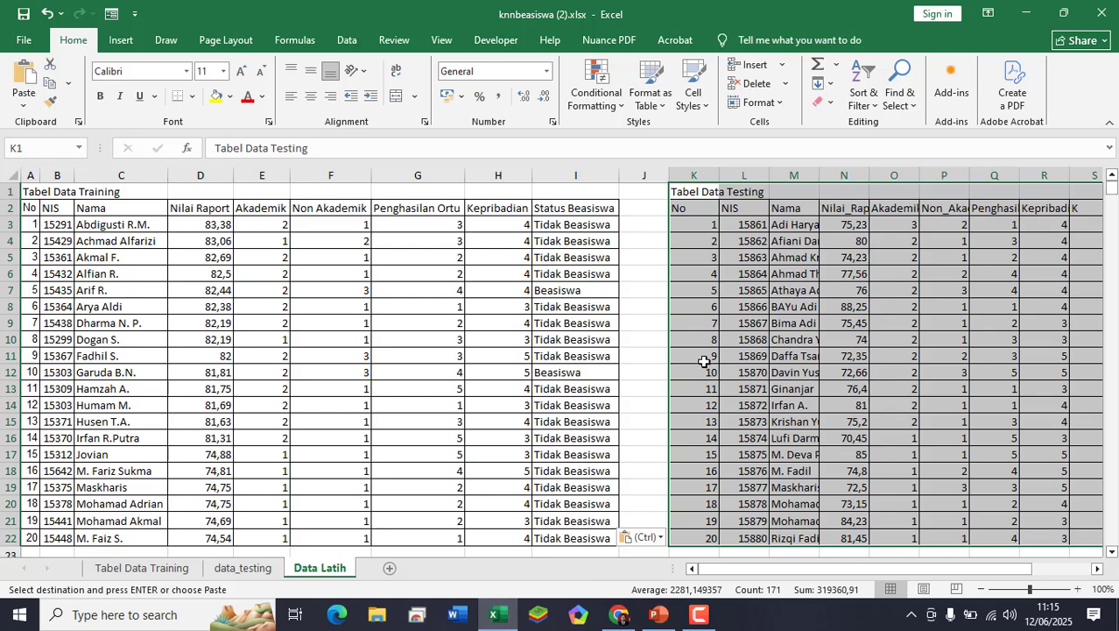
left_click(293, 257)
scroll(168, 282, "down", 2)
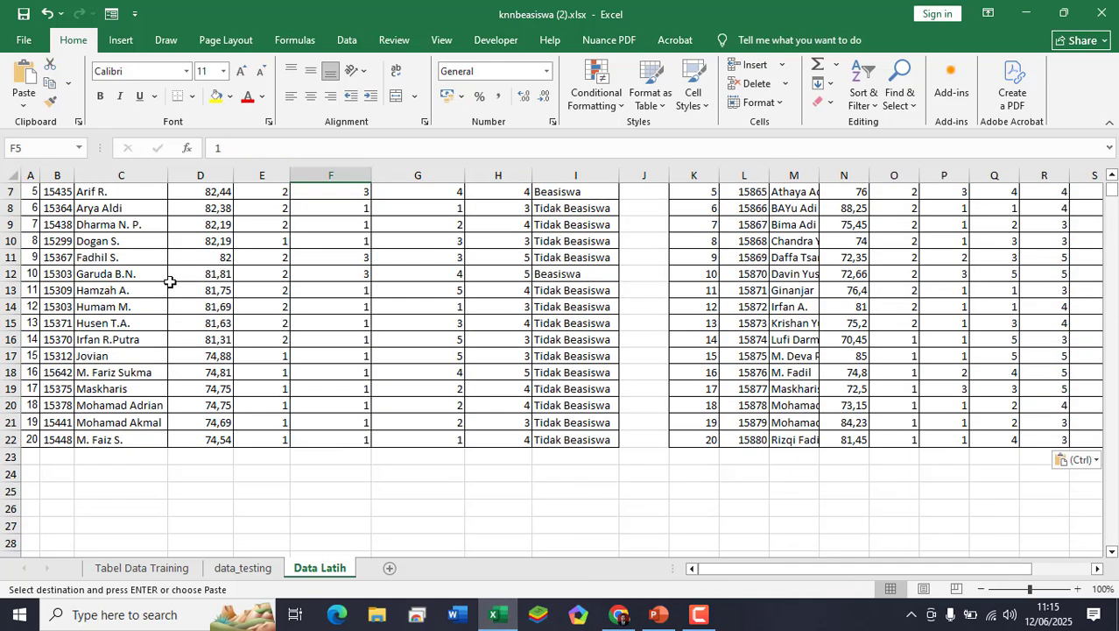
scroll(134, 292, "up", 1)
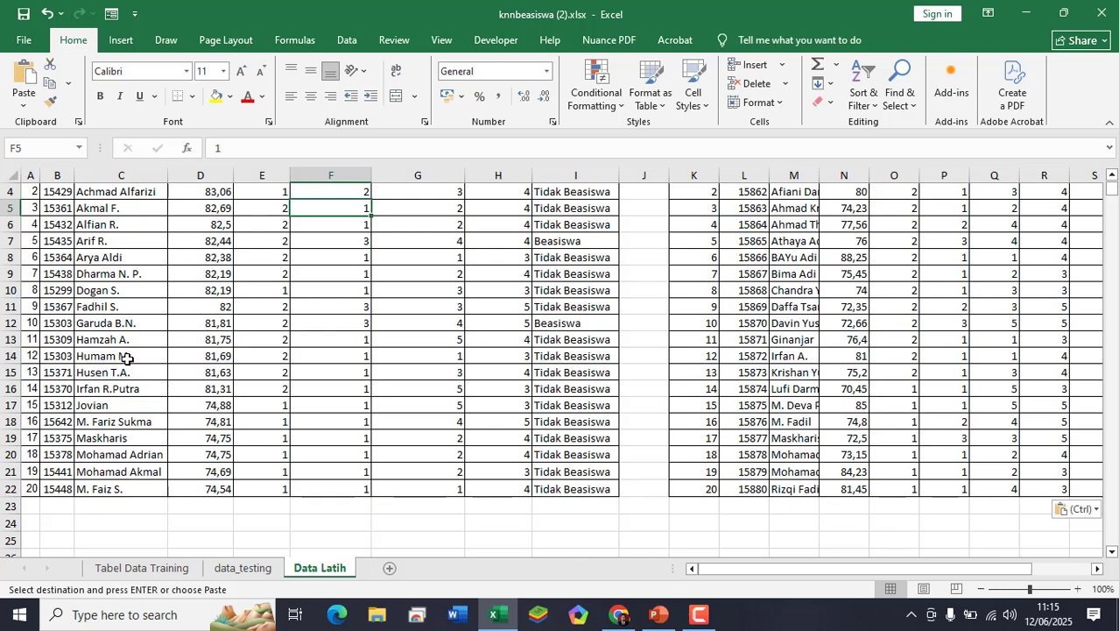
scroll(109, 321, "up", 1)
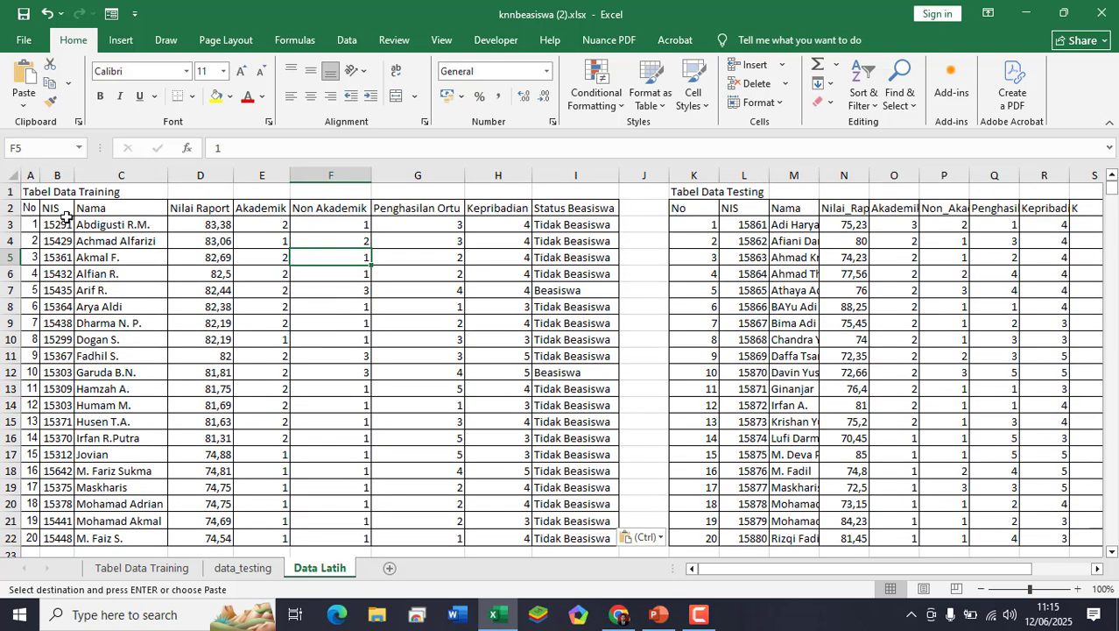
- Remove duplicate rows from the training table on Data Latih, comparing only the NIS column, with the data treated as having headers
left_click(61, 224)
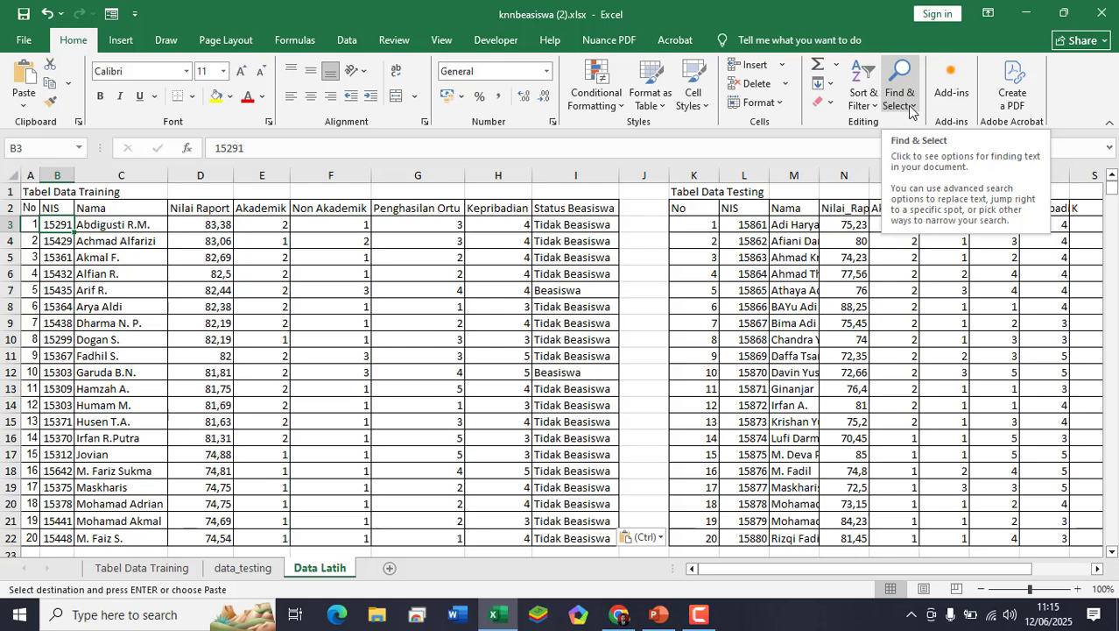
left_click(348, 40)
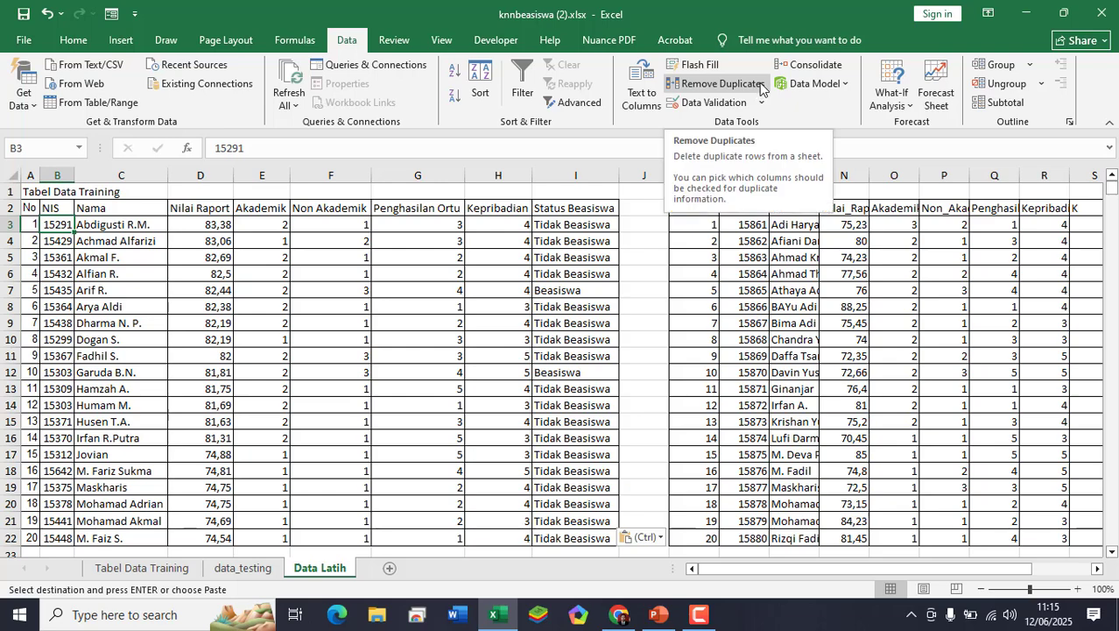
left_click(734, 86)
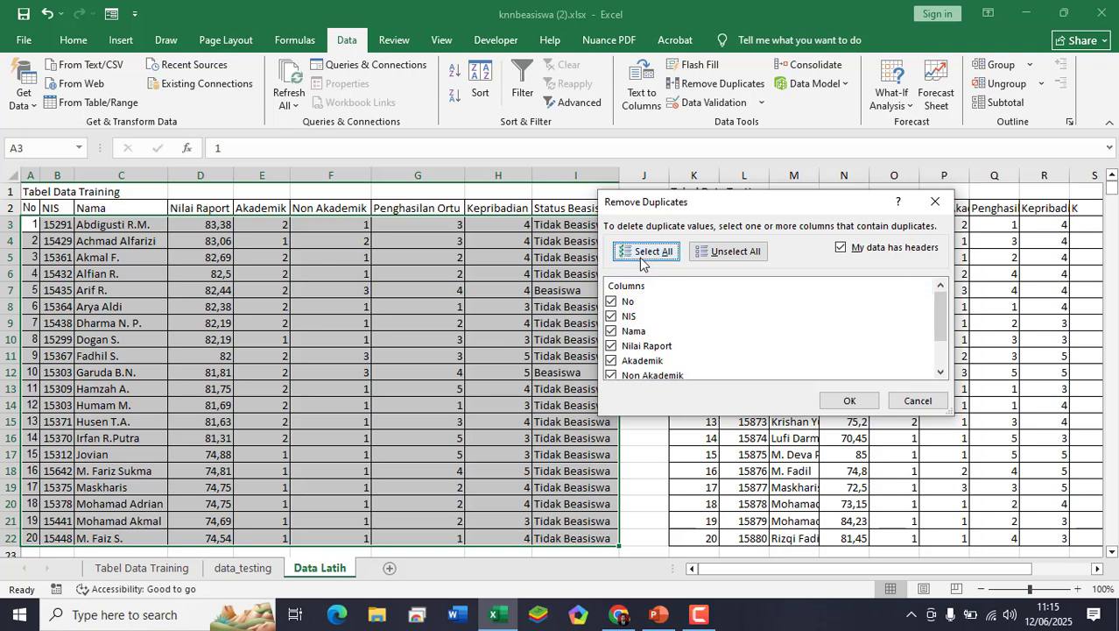
left_click(701, 251)
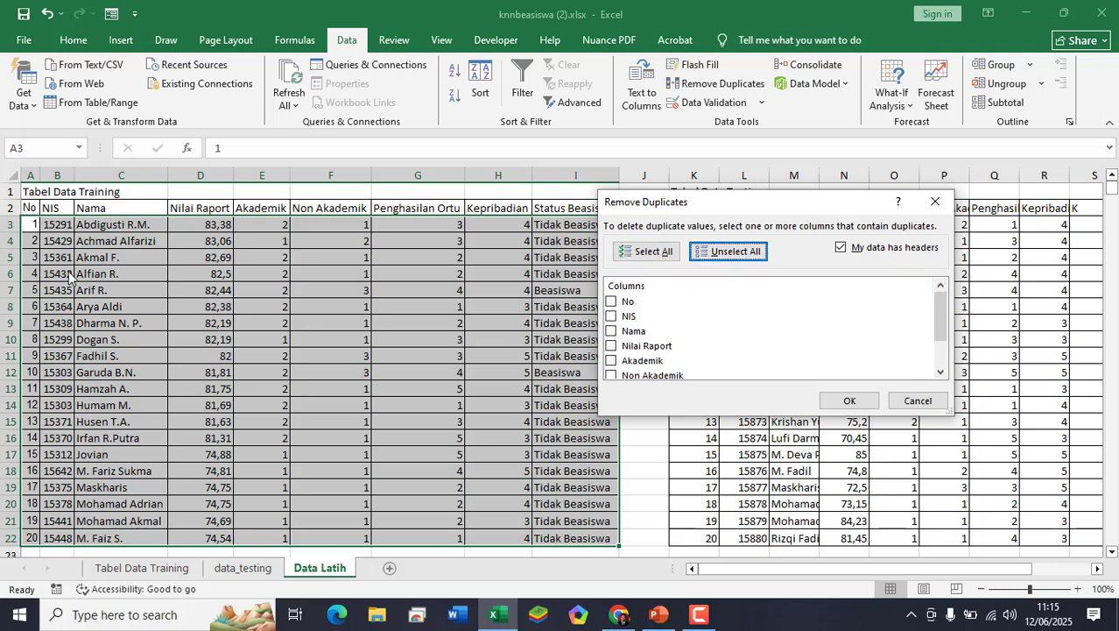
left_click(611, 317)
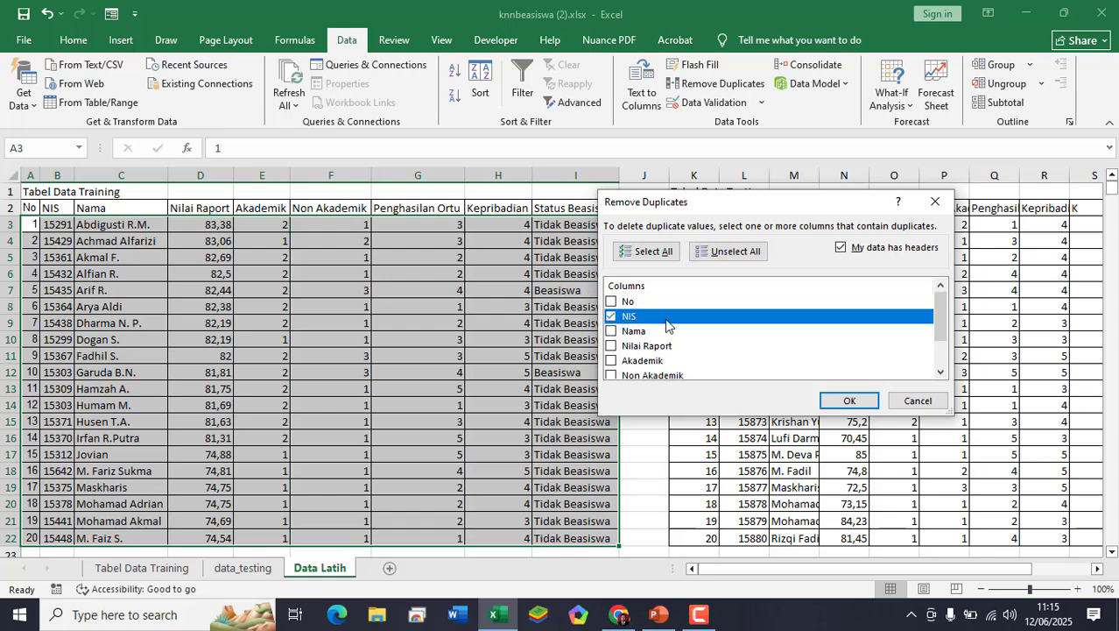
left_click(850, 402)
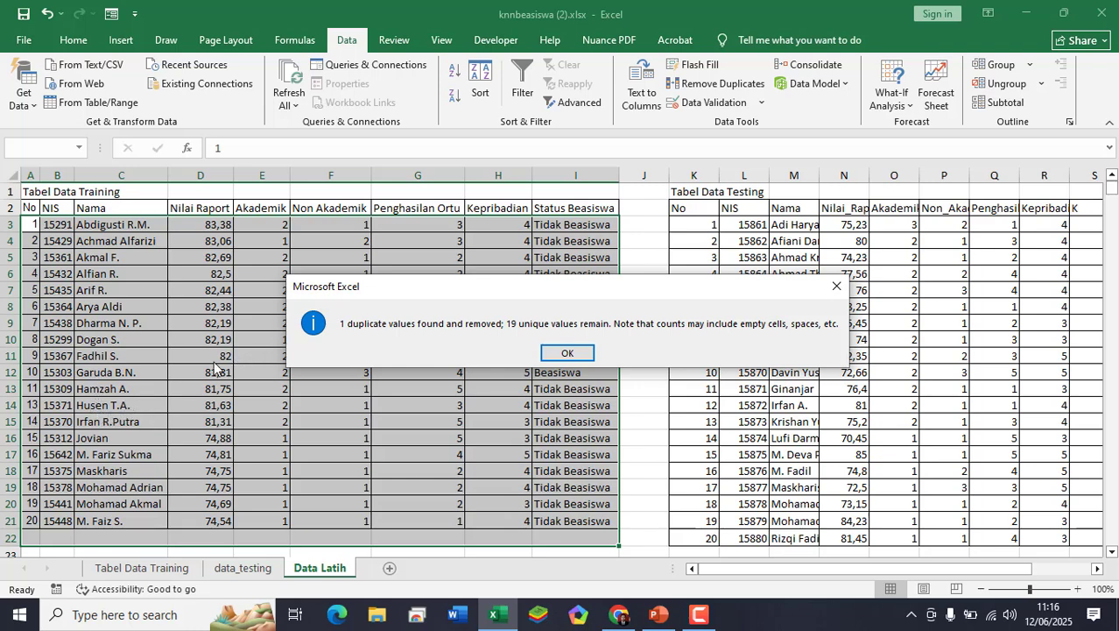
left_click(568, 353)
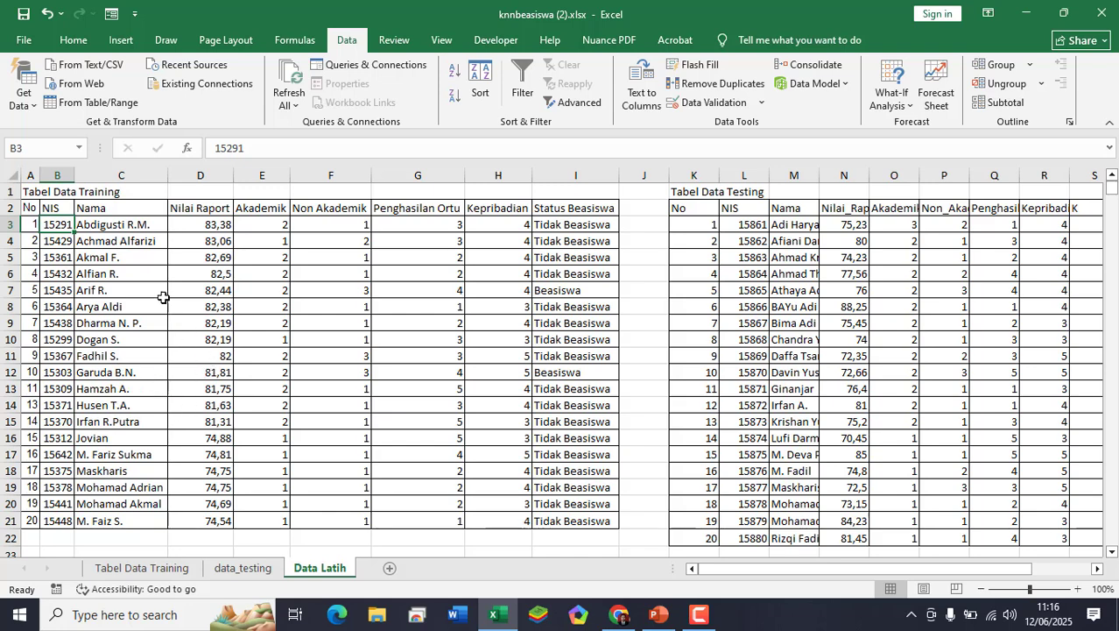
- Undo the duplicate removal to compare the rows, and redo it
left_click(47, 15)
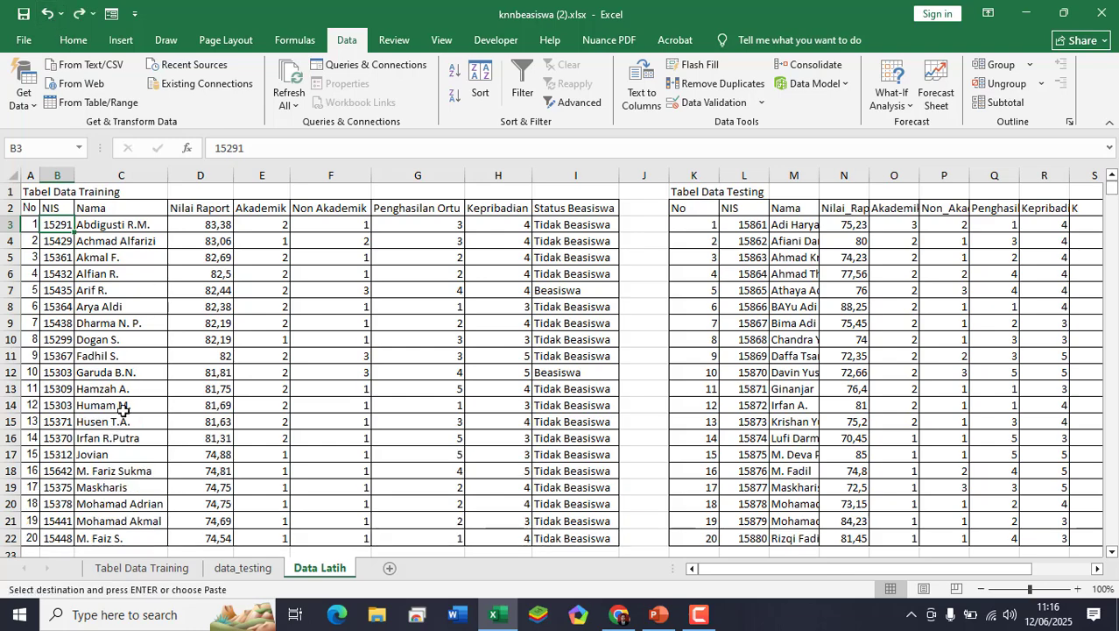
left_click(80, 15)
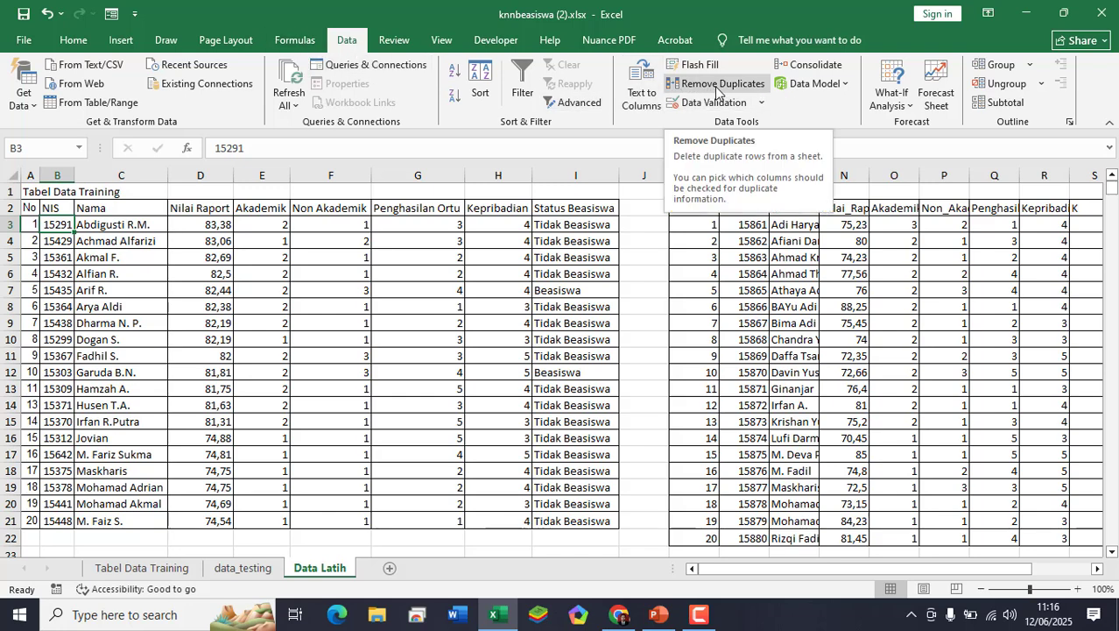
- Undo the duplicate removal in Excel, switch to the knnbeasiswa spreadsheet in Google Sheets, and select the NIS values B3:B22 on Tabel Data Training
left_click(51, 15)
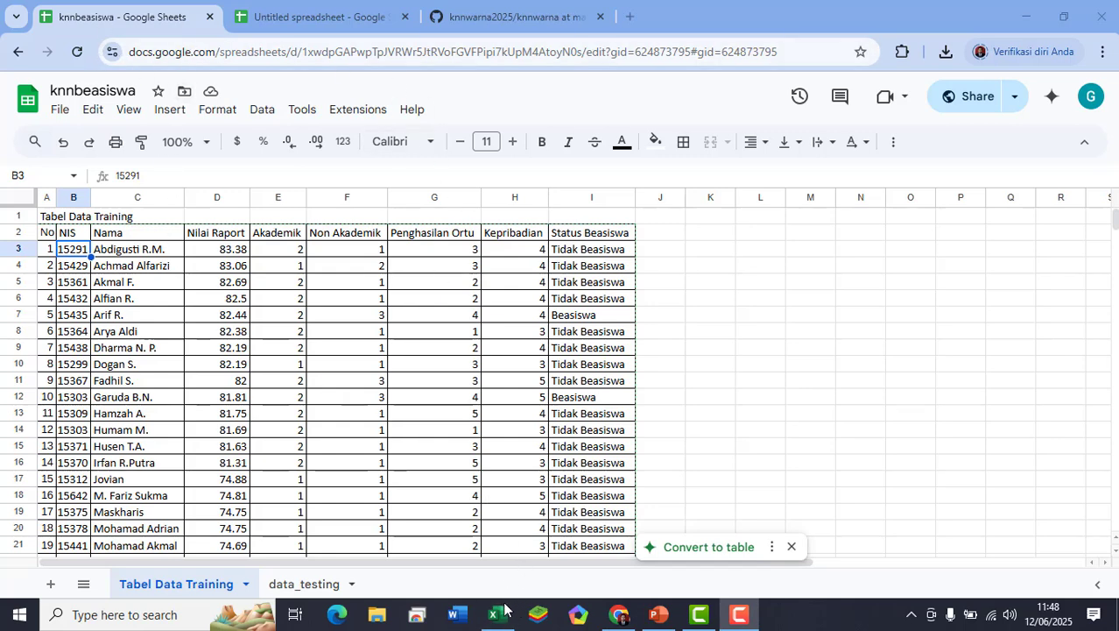
mouse_move(501, 620)
left_click(73, 254)
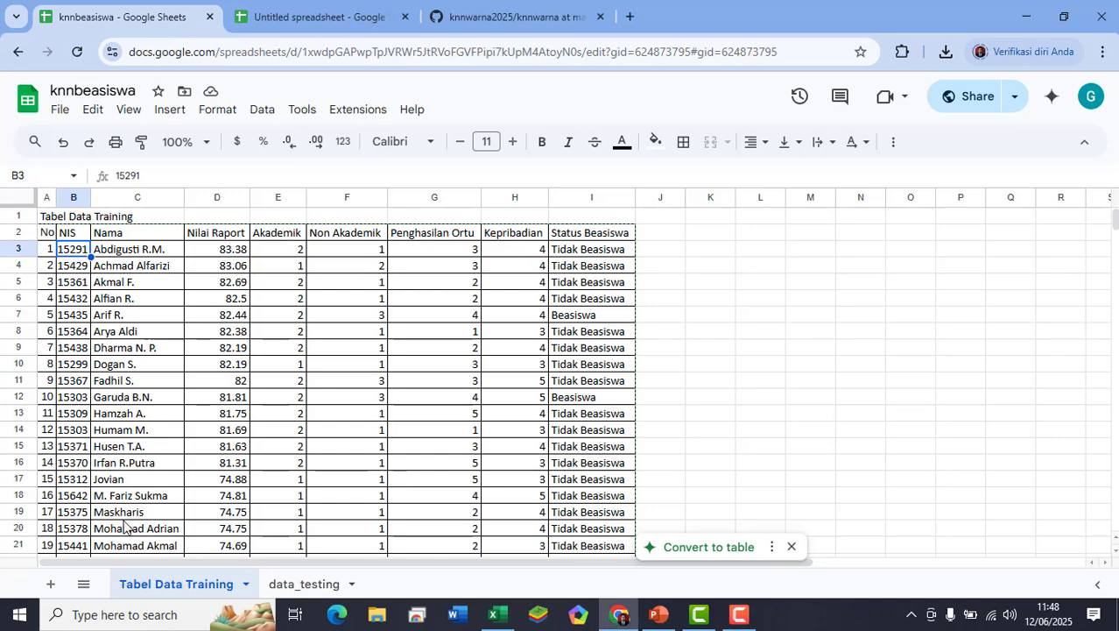
scroll(72, 548, "down", 3)
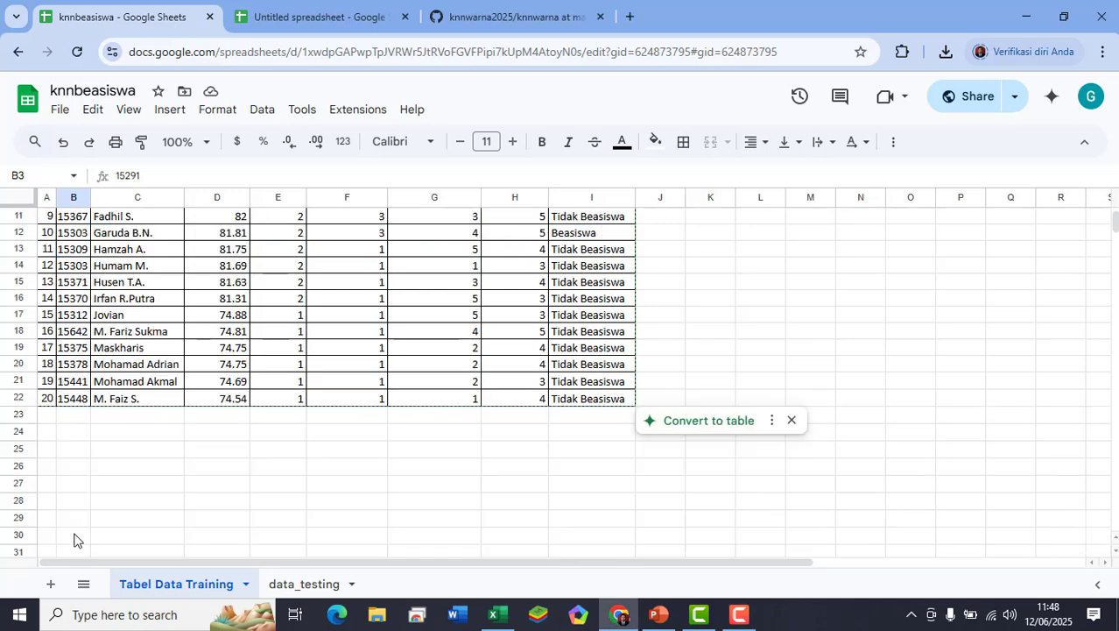
left_click(77, 399, "shift")
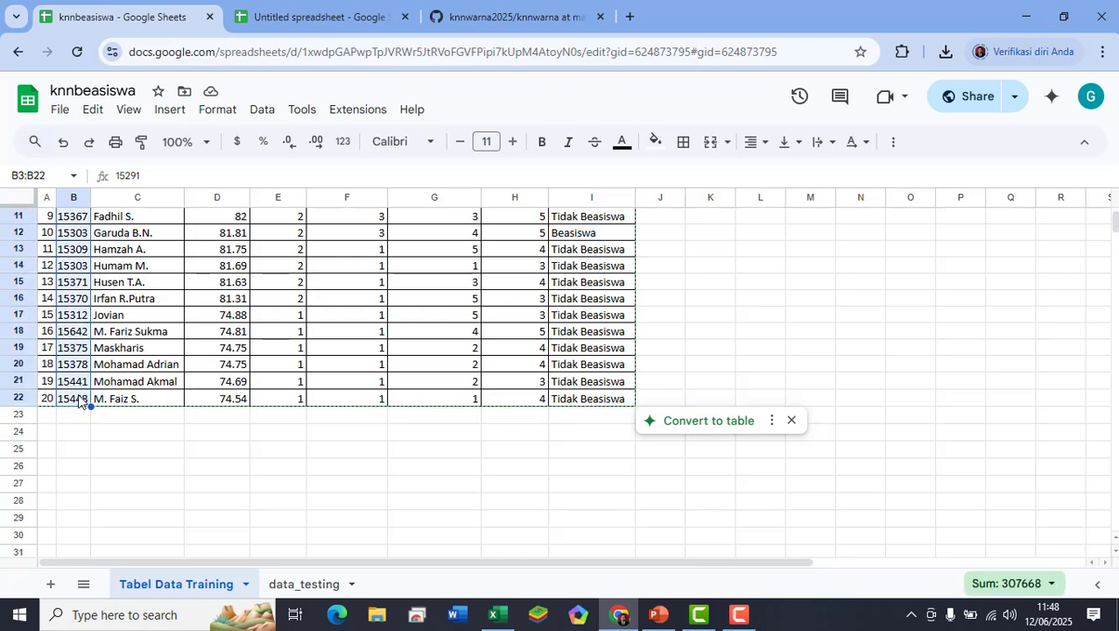
scroll(103, 376, "up", 3)
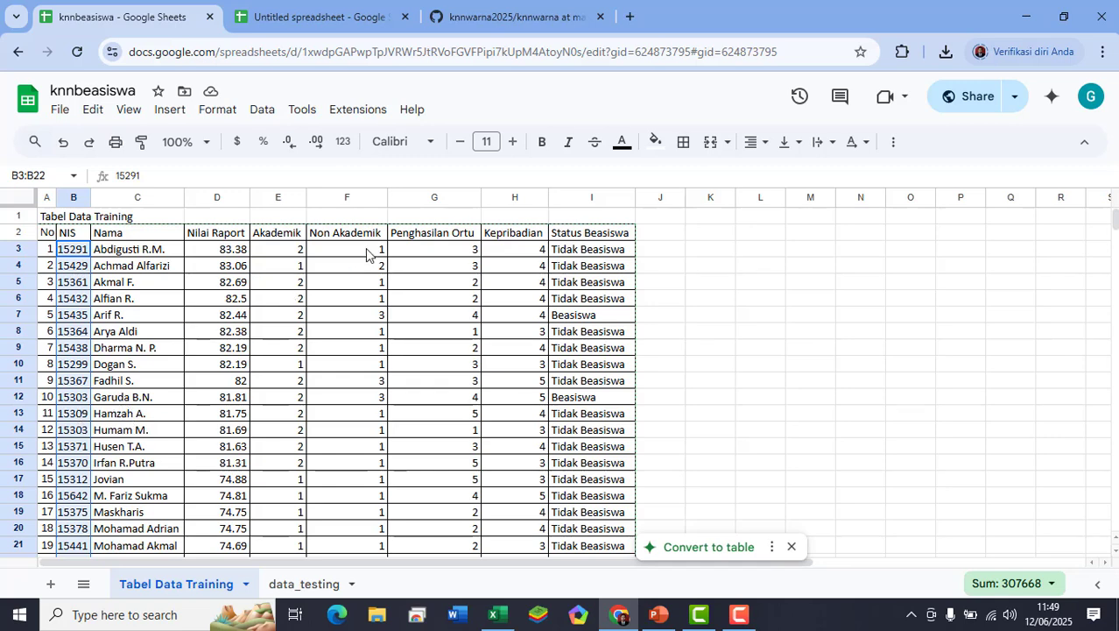
- Examine the column stats for the selected NIS column to find repeated values, and close them
left_click(264, 112)
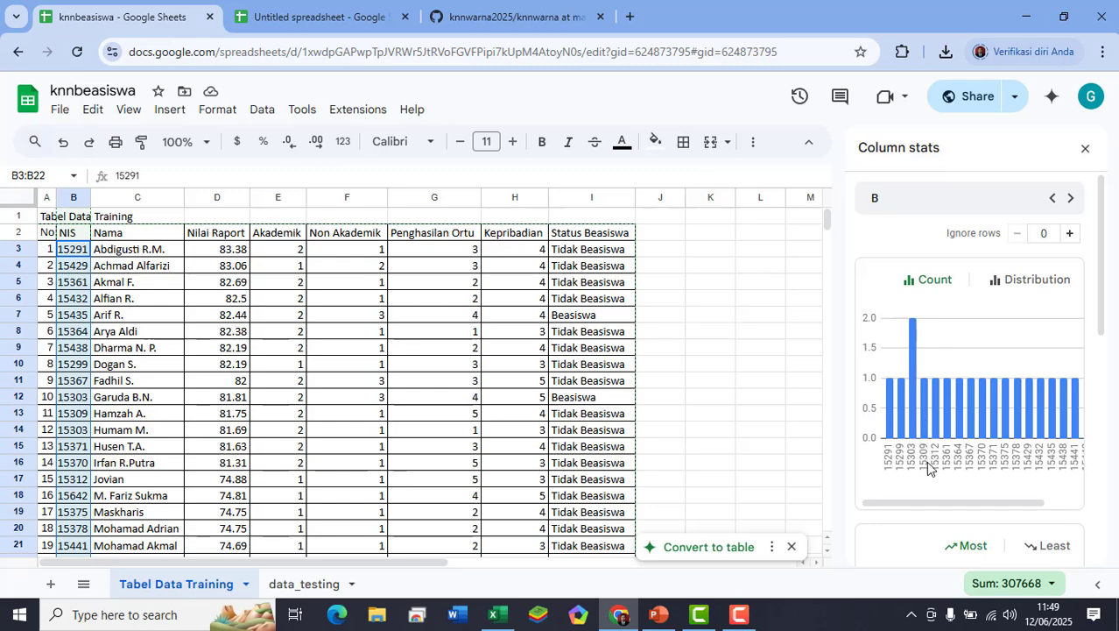
mouse_move(915, 401)
mouse_move(916, 380)
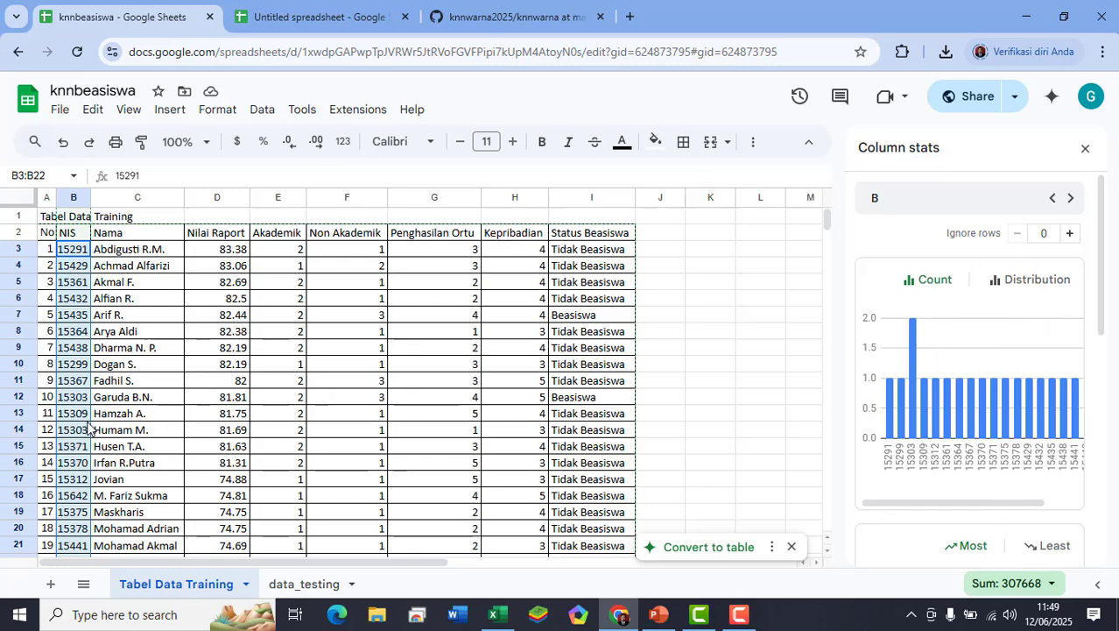
left_click(1086, 150)
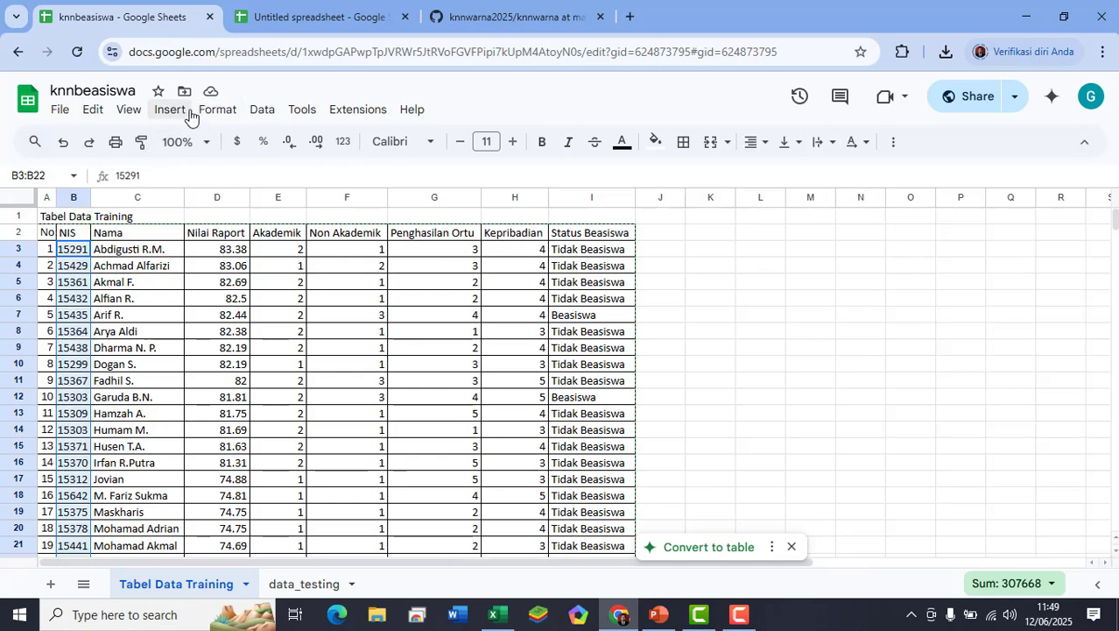
- Remove duplicates from the selected NIS range B3:B22, analysing only column B without a header row
left_click(263, 111)
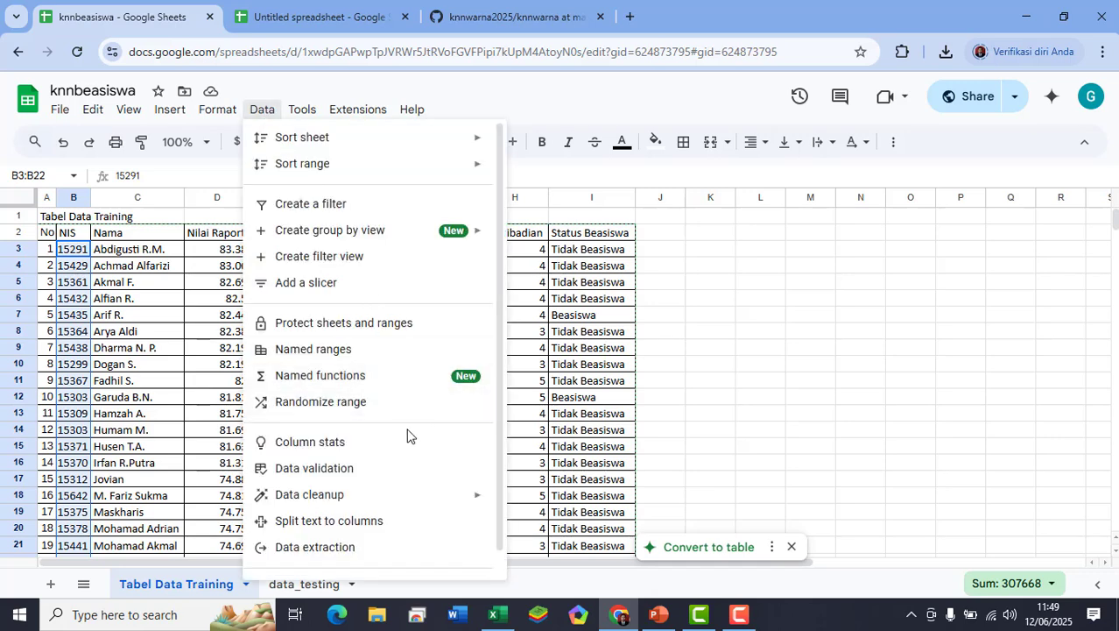
mouse_move(344, 506)
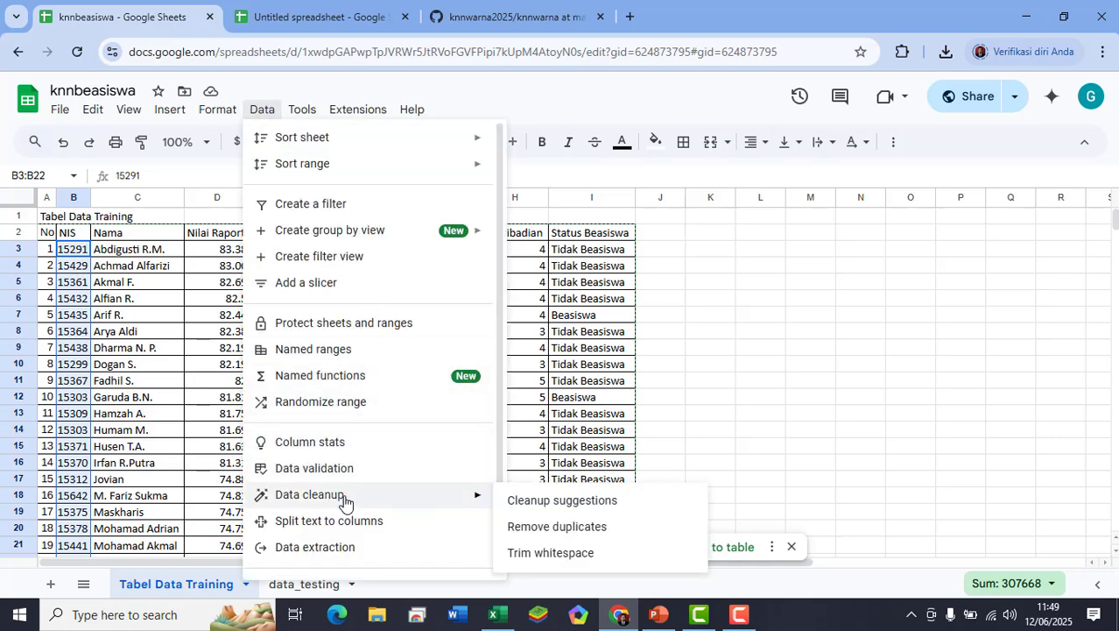
left_click(565, 528)
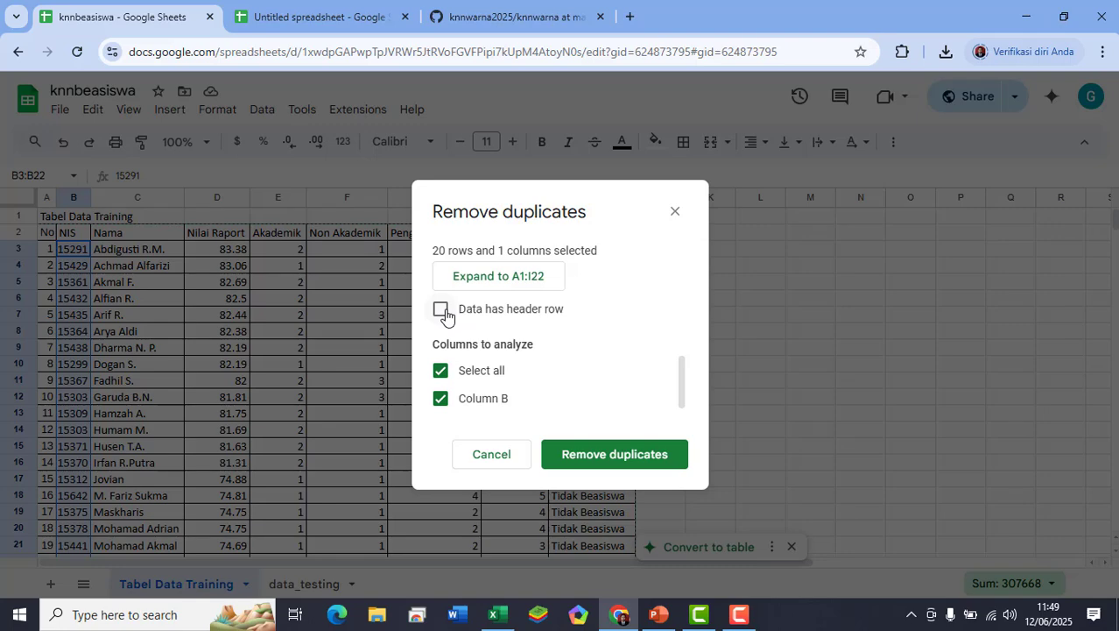
left_click(634, 464)
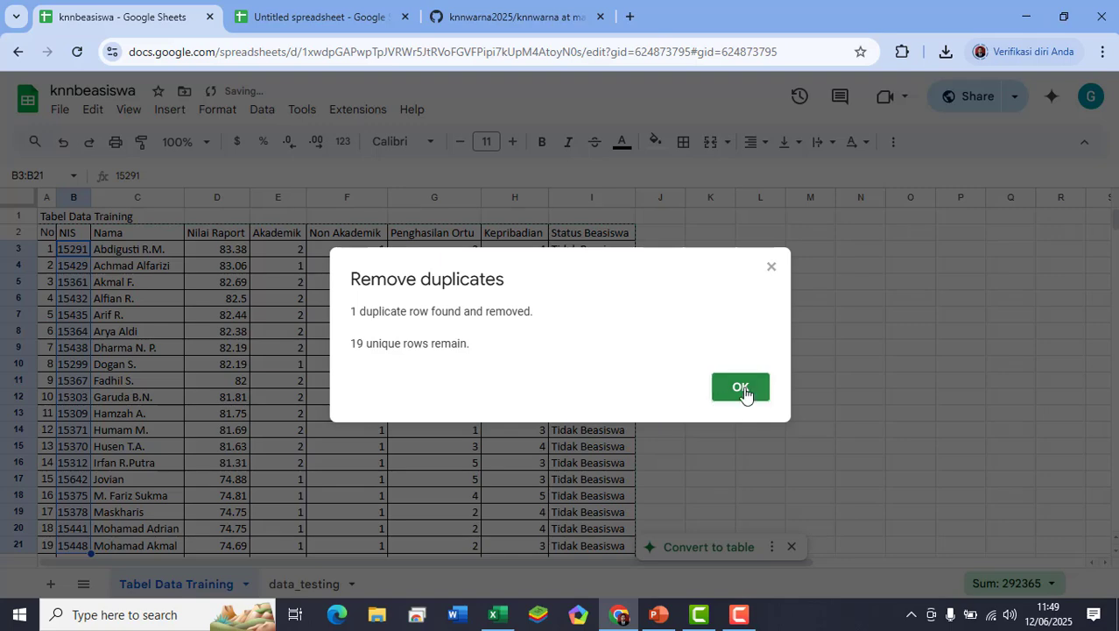
left_click(741, 389)
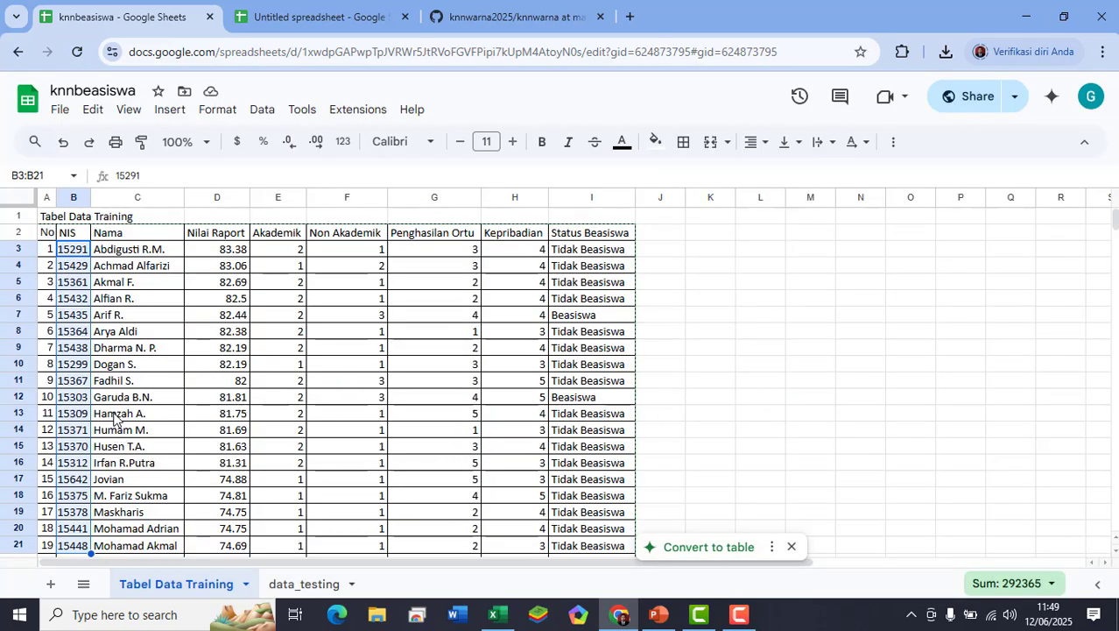
- Undo the NIS duplicate removal, redo it to compare the rows, and undo it again
left_click(62, 143)
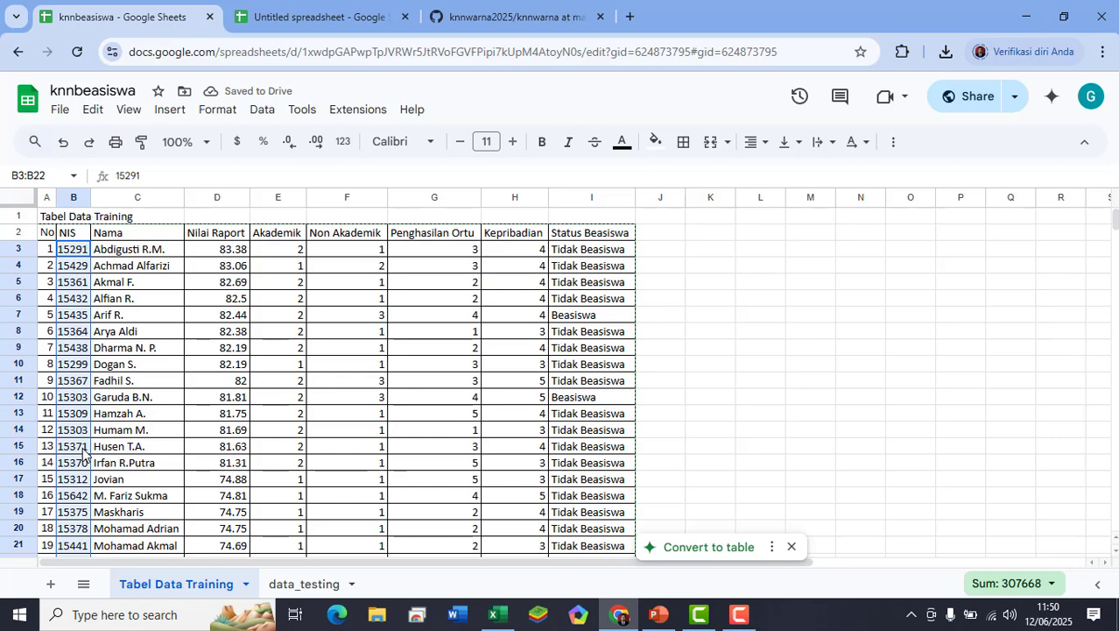
scroll(89, 473, "down", 1)
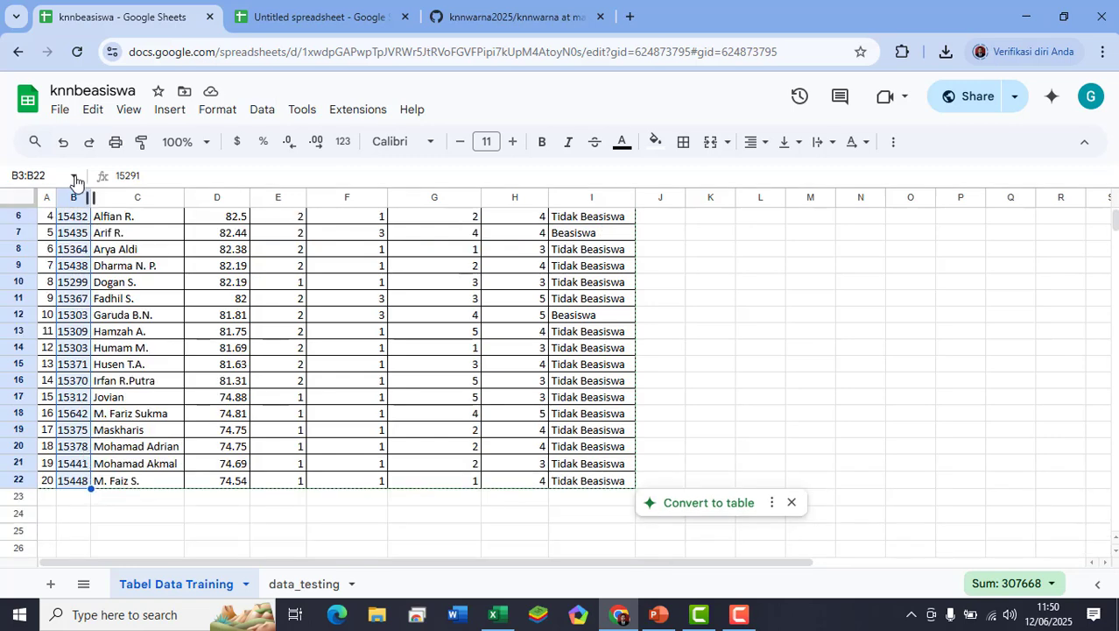
left_click(88, 143)
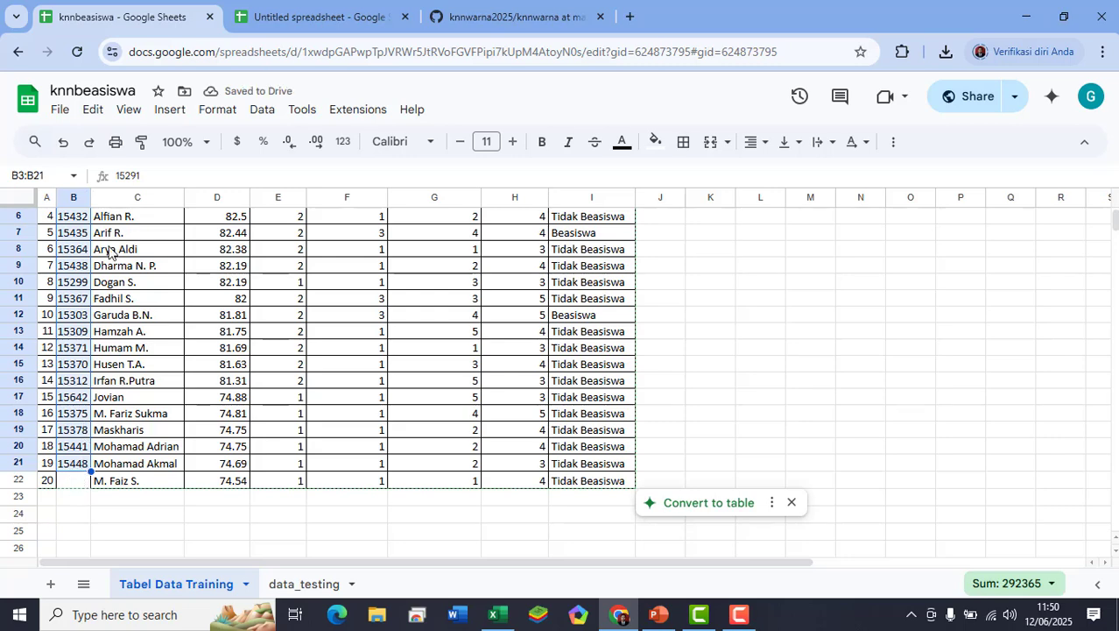
left_click(62, 143)
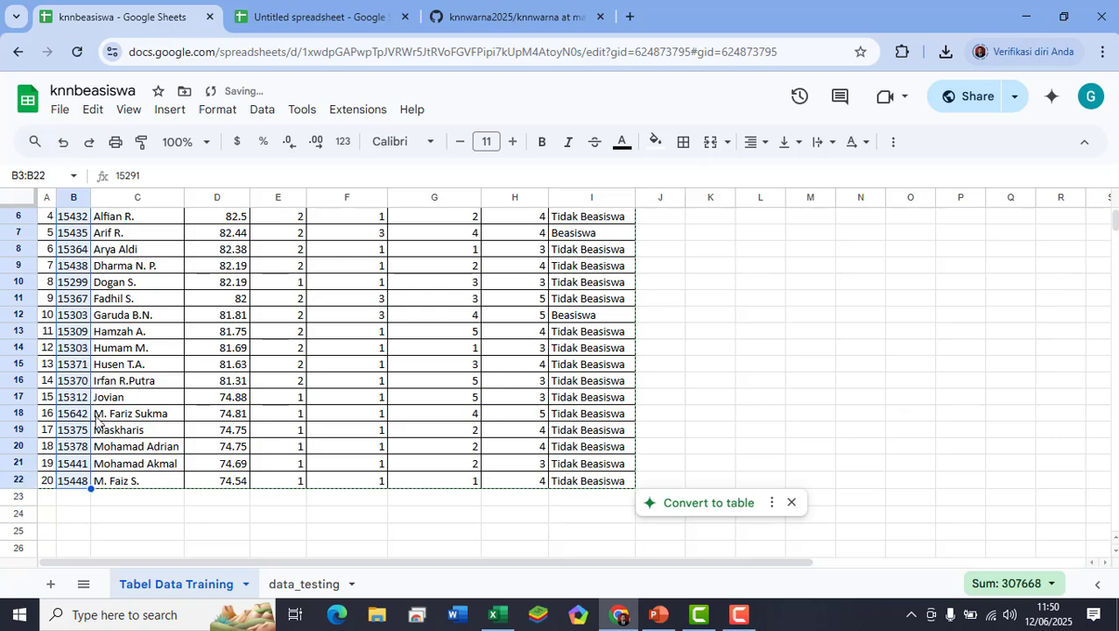
- Try to remove duplicates with only the empty cell L13 selected
left_click(757, 331)
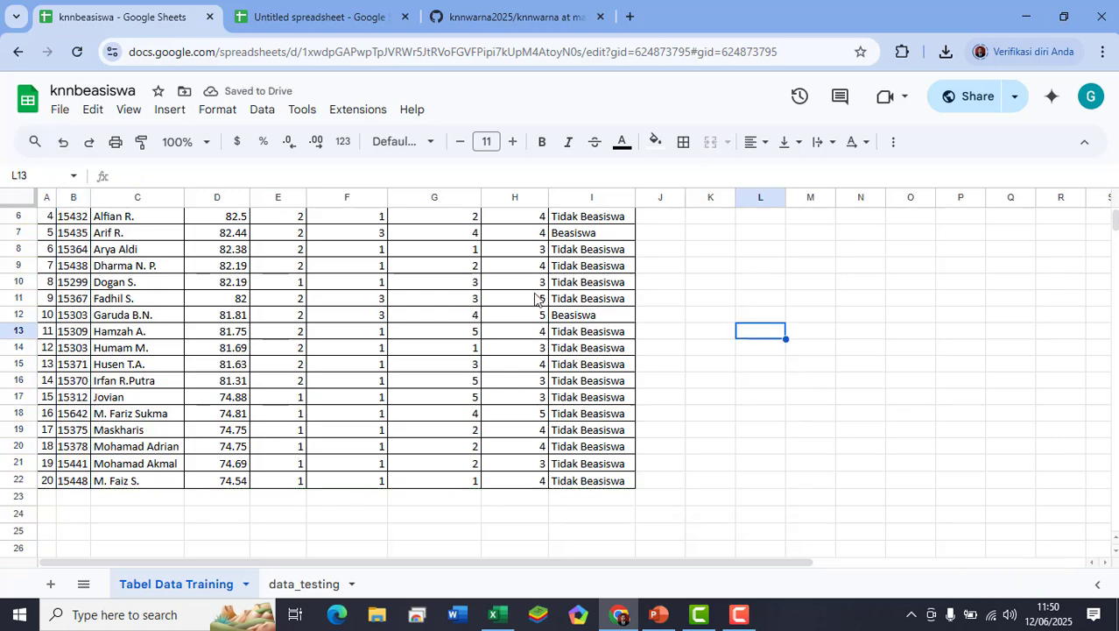
left_click(262, 111)
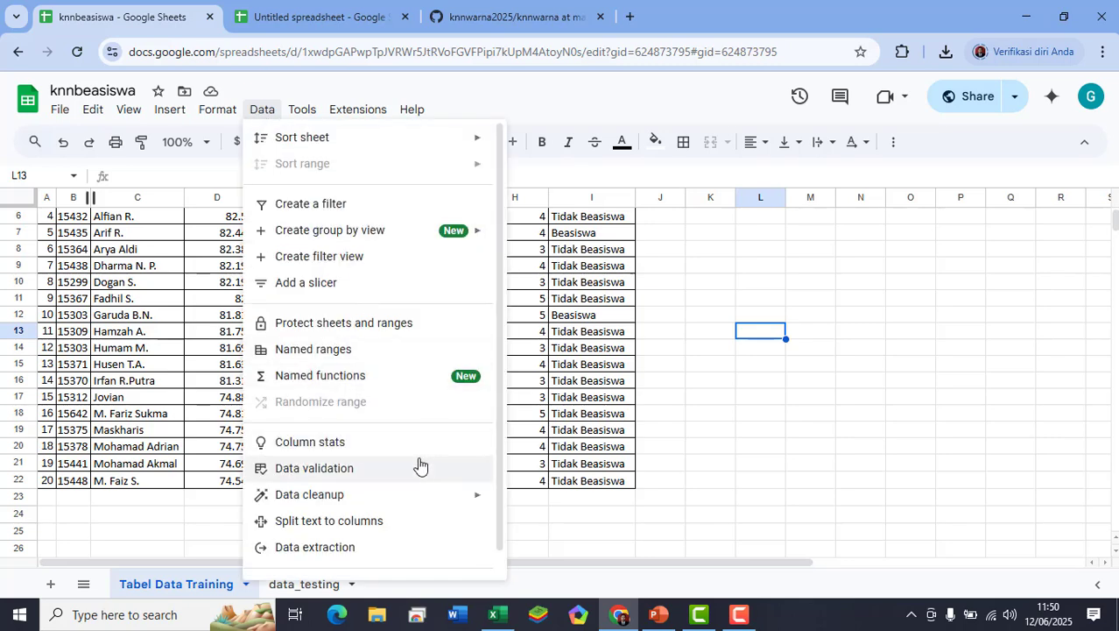
mouse_move(461, 500)
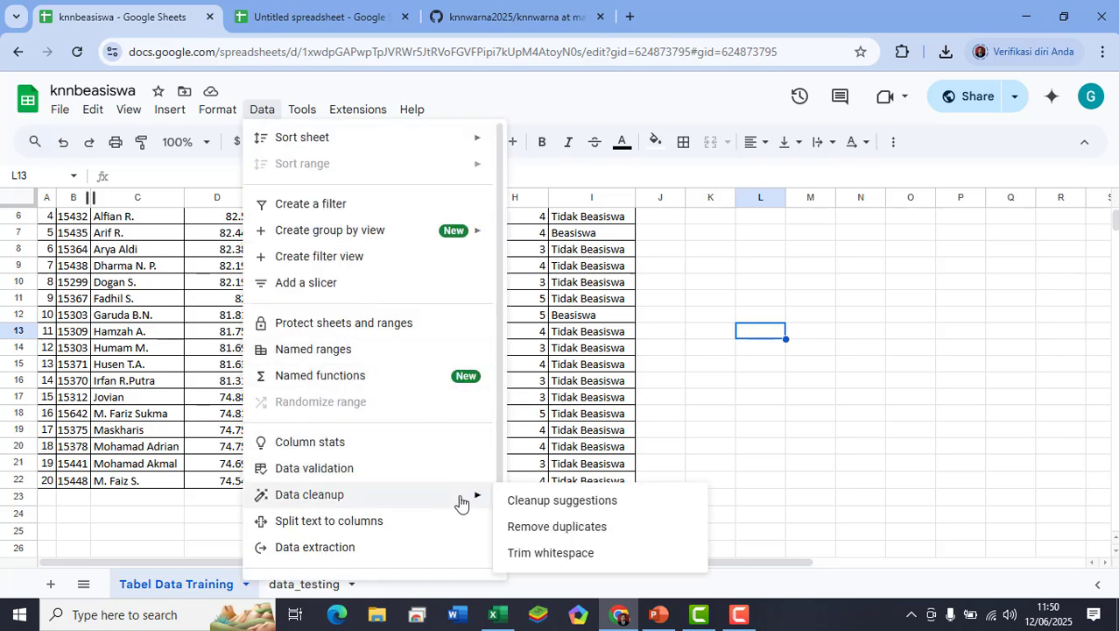
left_click(528, 526)
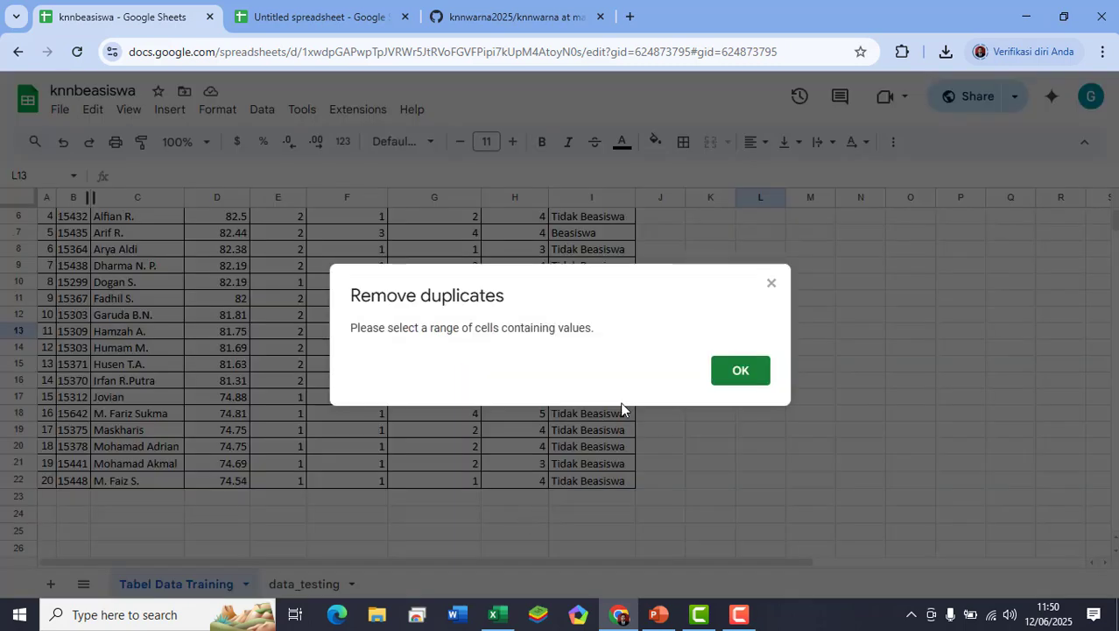
left_click(742, 371)
- Try to remove duplicate rows from the table range A3:I22, analysing all columns without a header row, after dismissing the table conversion suggestion
scroll(85, 300, "up", 2)
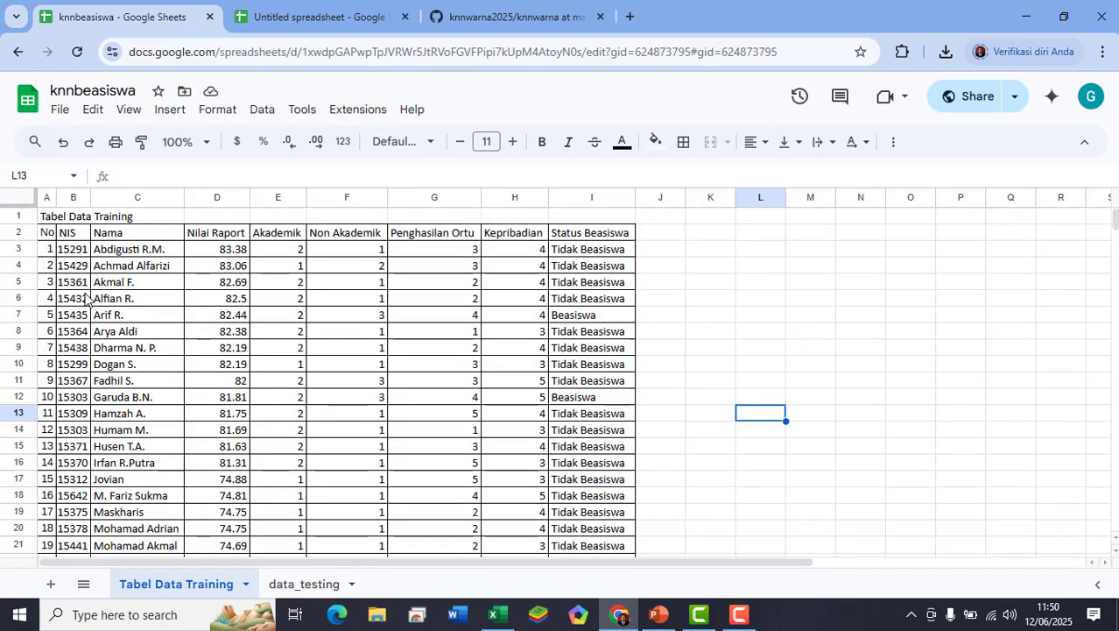
left_click(50, 254)
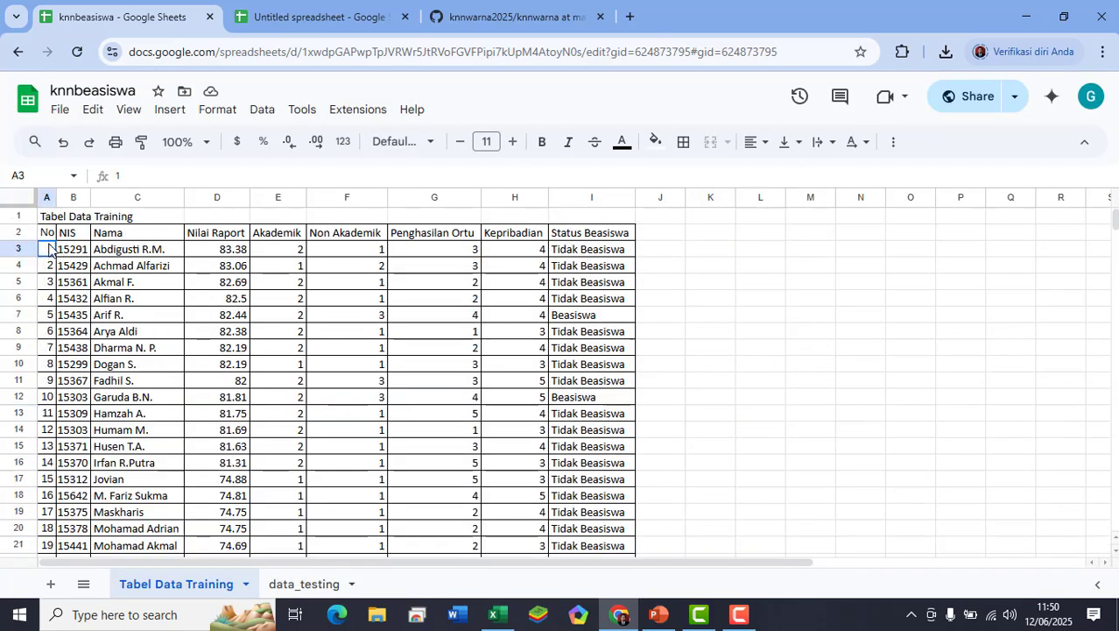
scroll(640, 506, "down", 2)
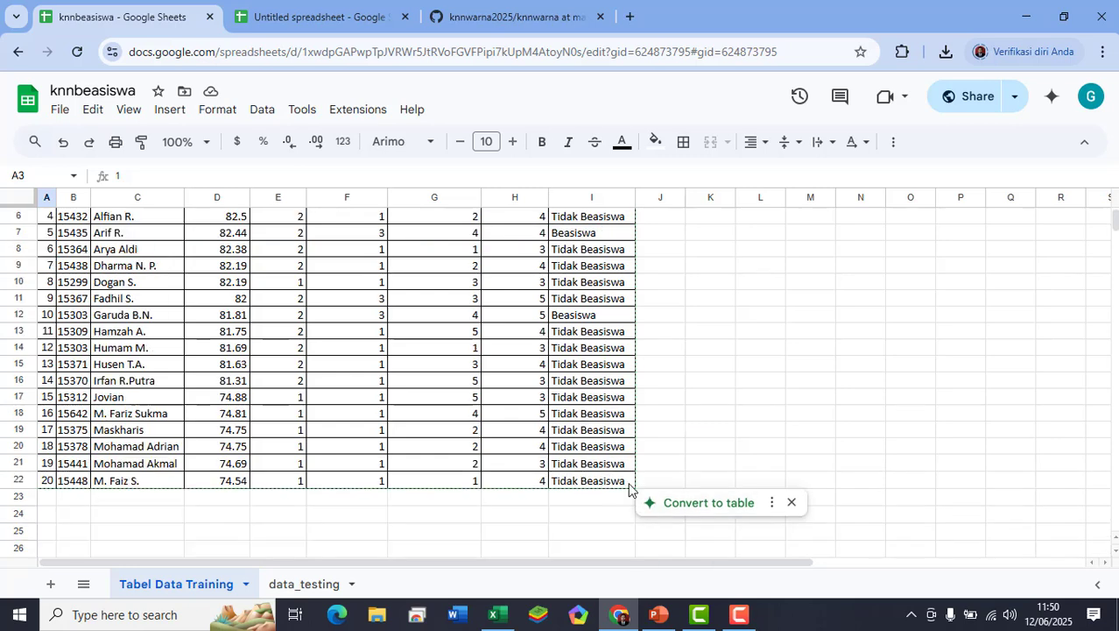
left_click(627, 484, "shift")
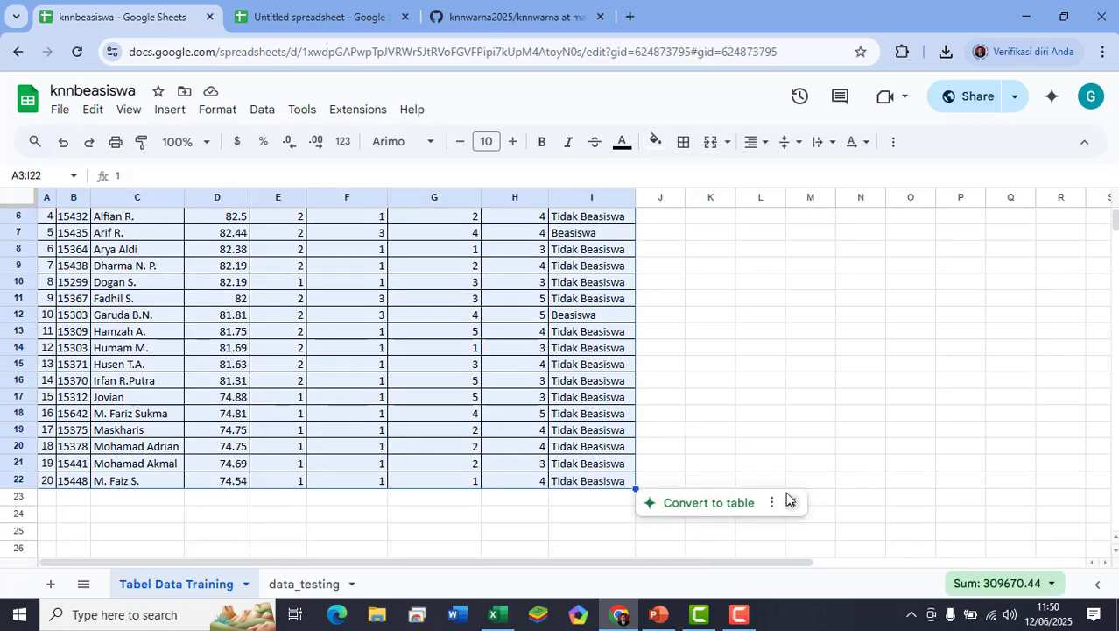
left_click(791, 501)
scroll(284, 304, "up", 2)
left_click(262, 110)
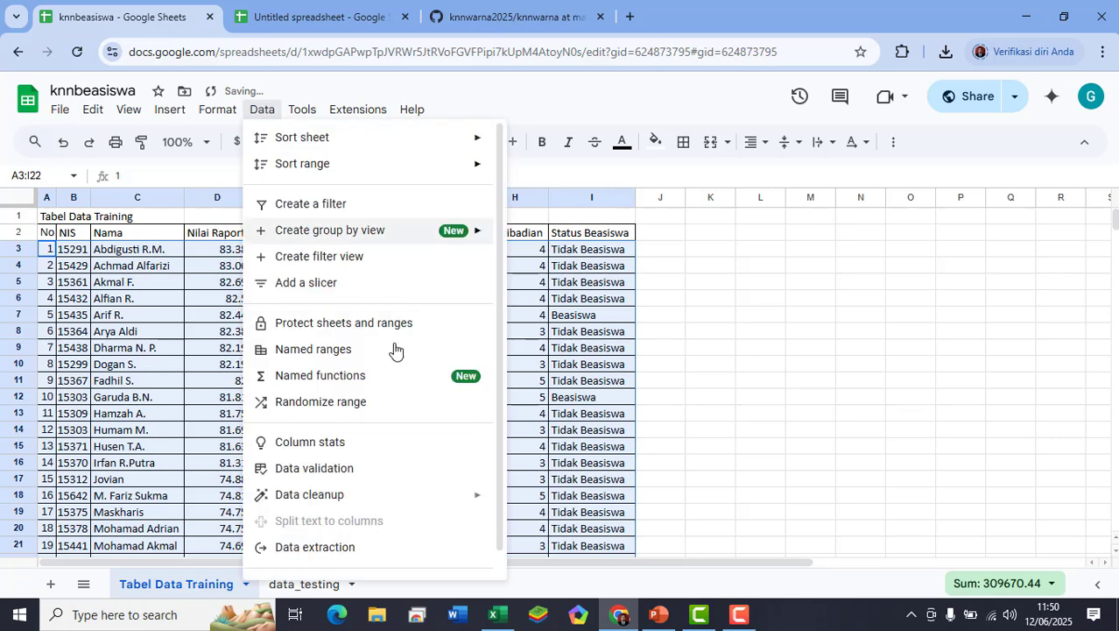
mouse_move(465, 498)
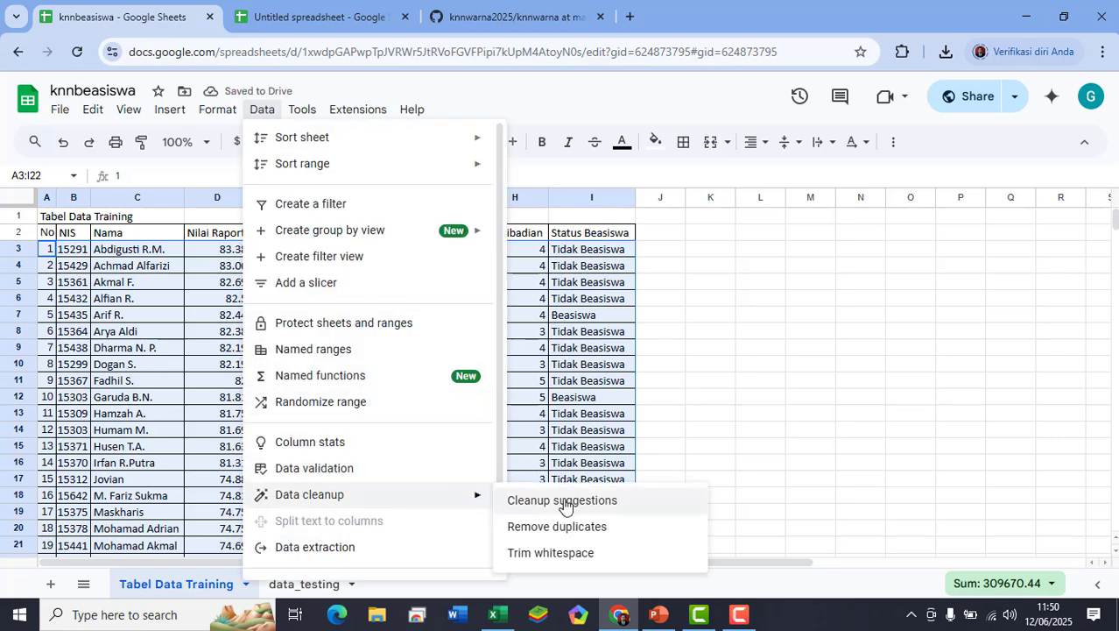
left_click(562, 528)
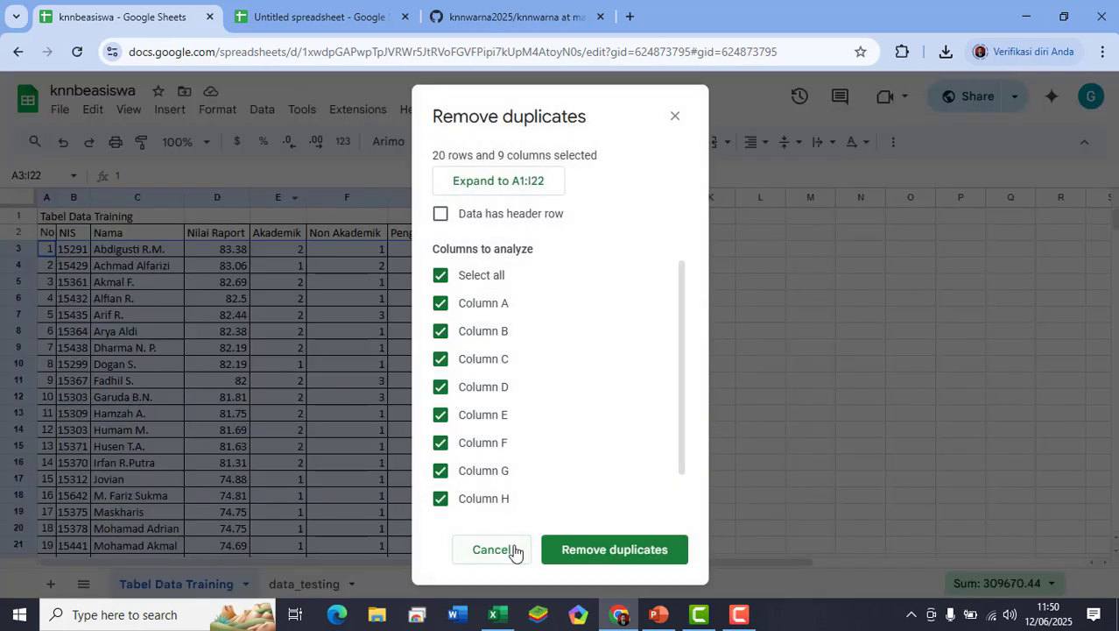
left_click(610, 552)
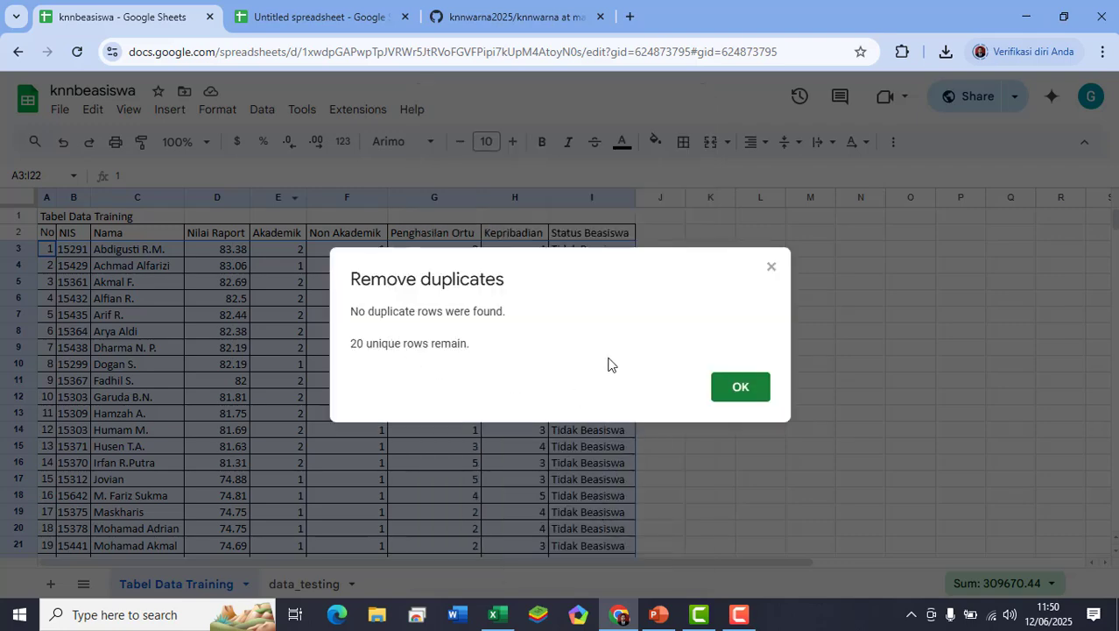
left_click(741, 390)
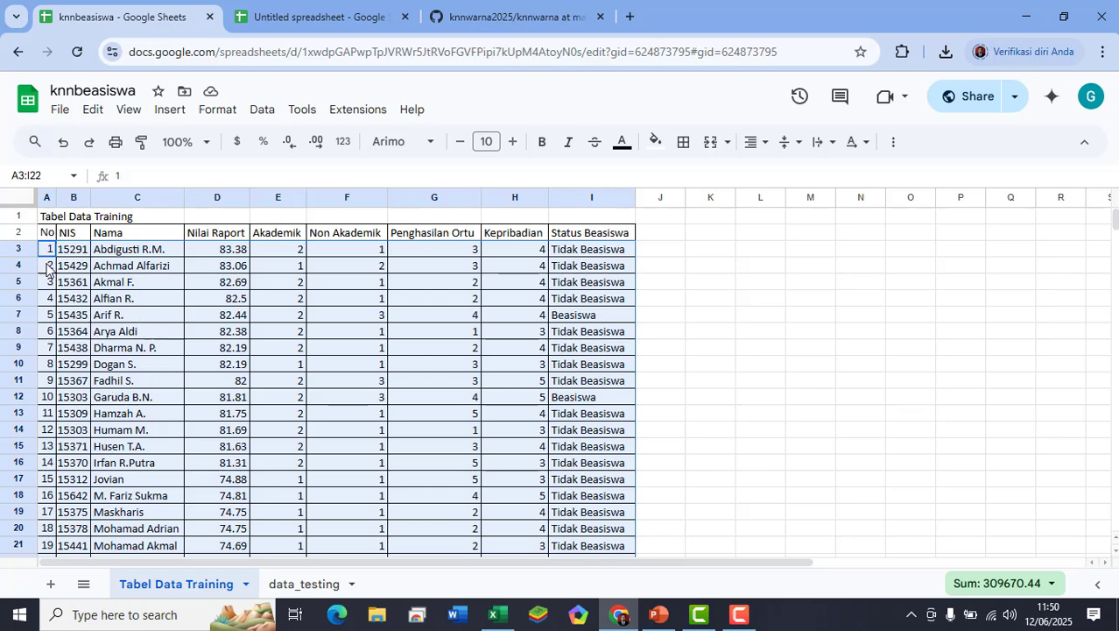
- Remove duplicates from the NIS range B3:B21, analysing only column B without a header row, and undo the removal
key("Right")
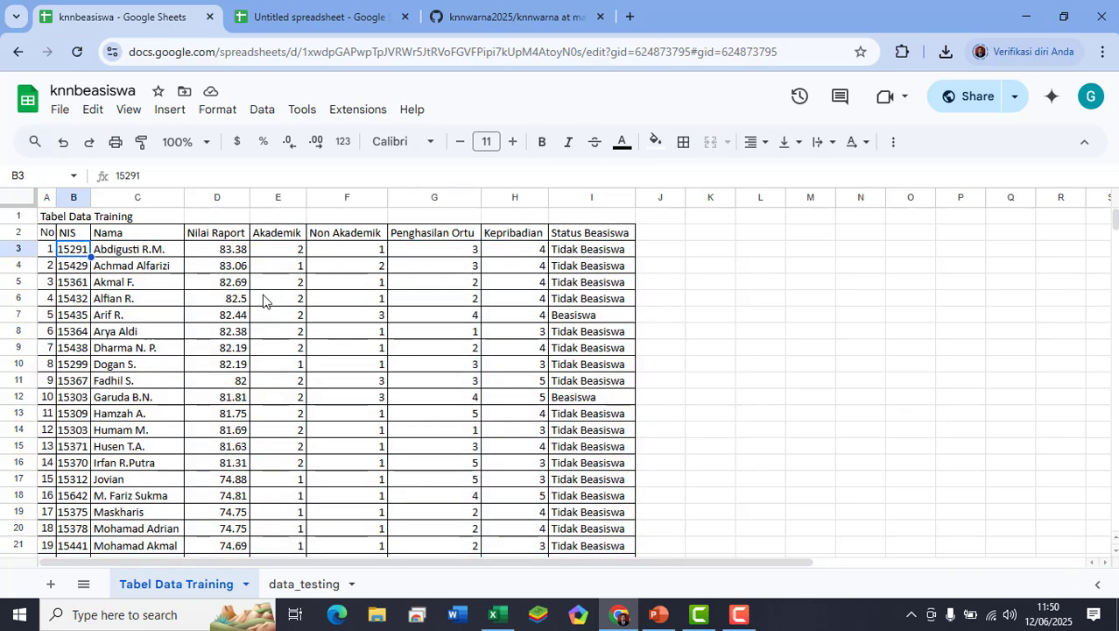
left_click(78, 545, "shift")
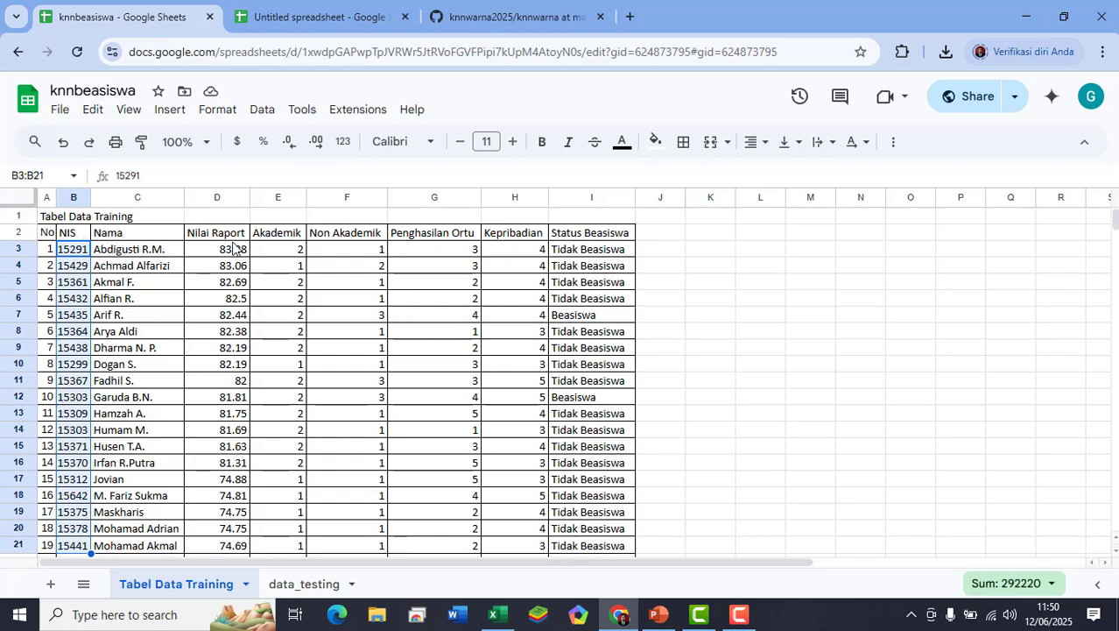
left_click(272, 116)
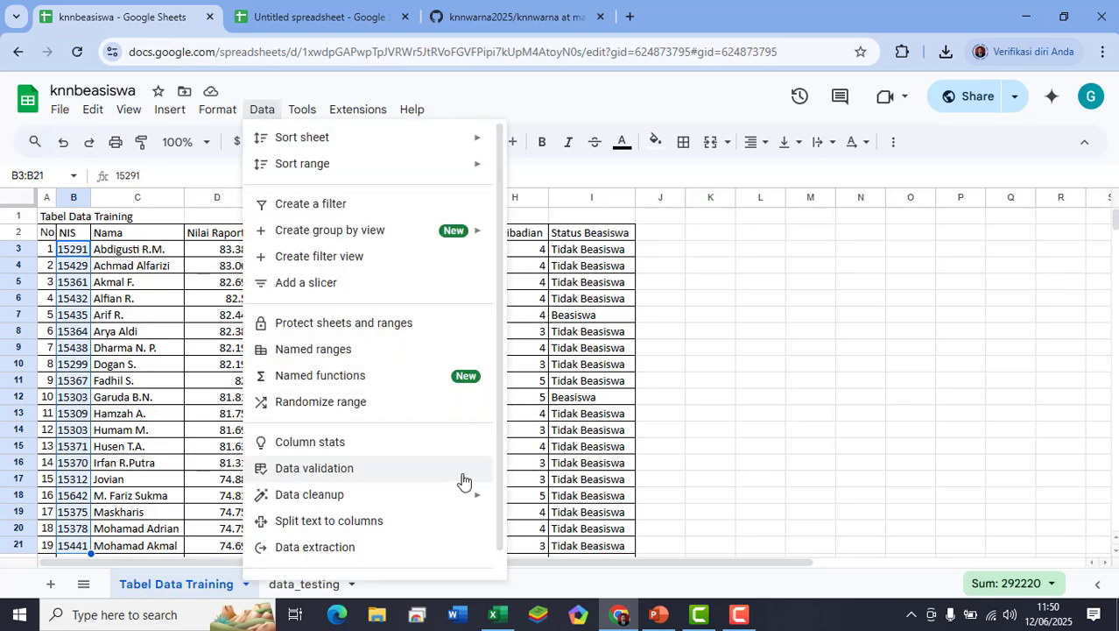
mouse_move(482, 495)
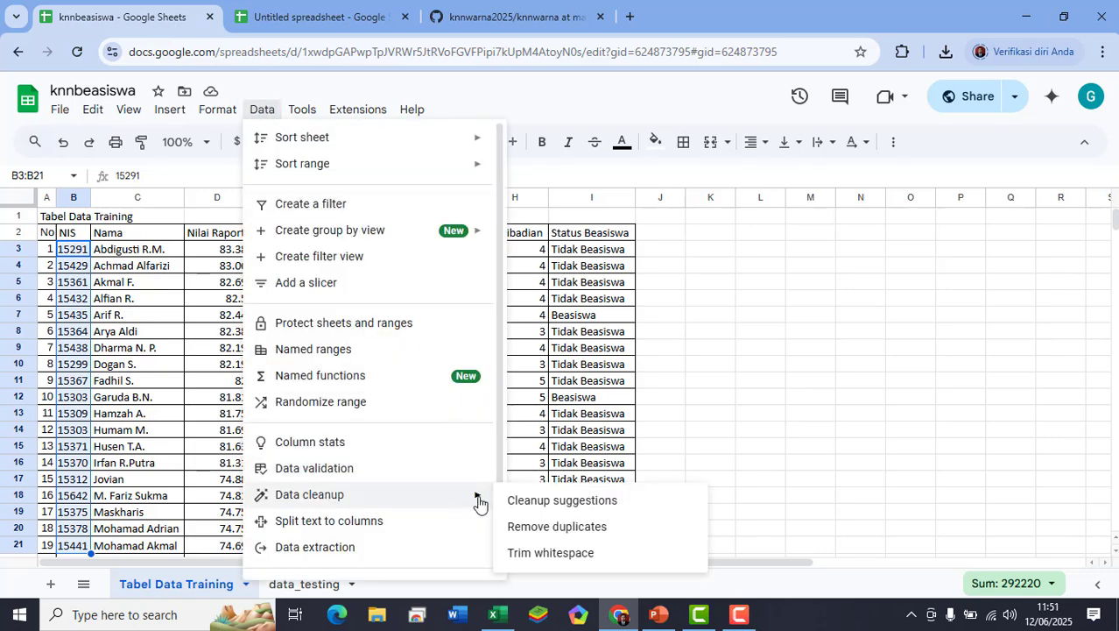
left_click(553, 526)
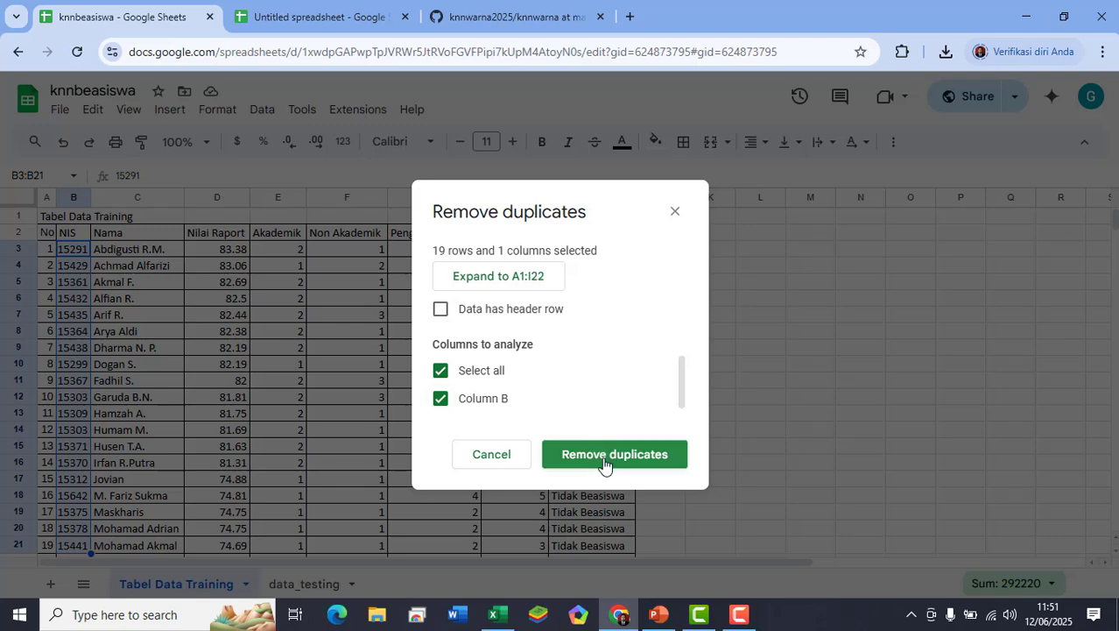
left_click(624, 453)
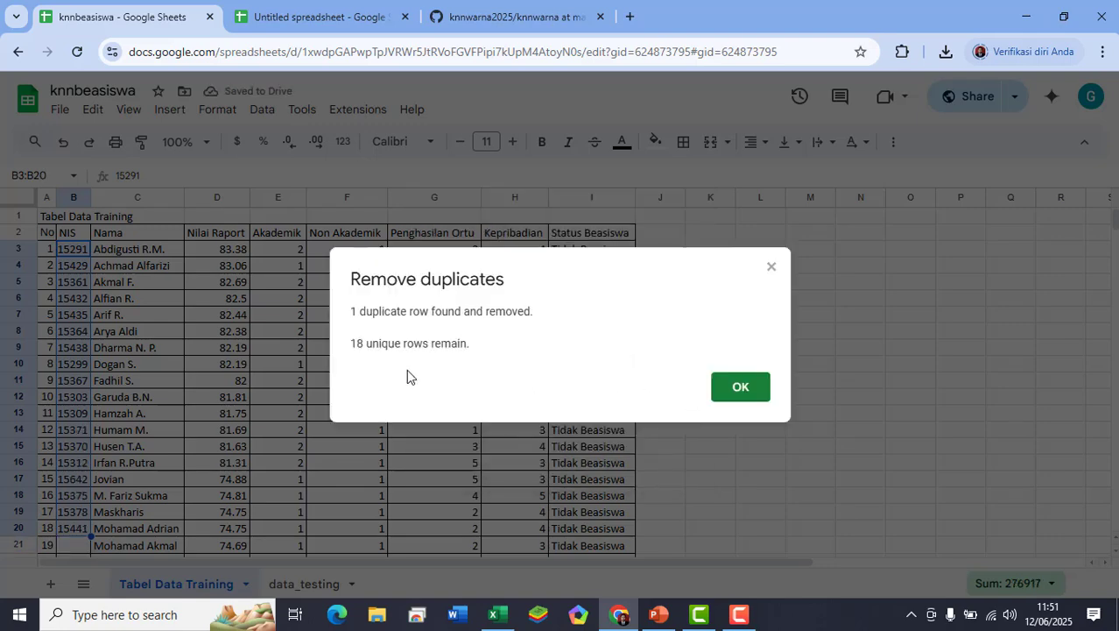
left_click(769, 269)
left_click(64, 142)
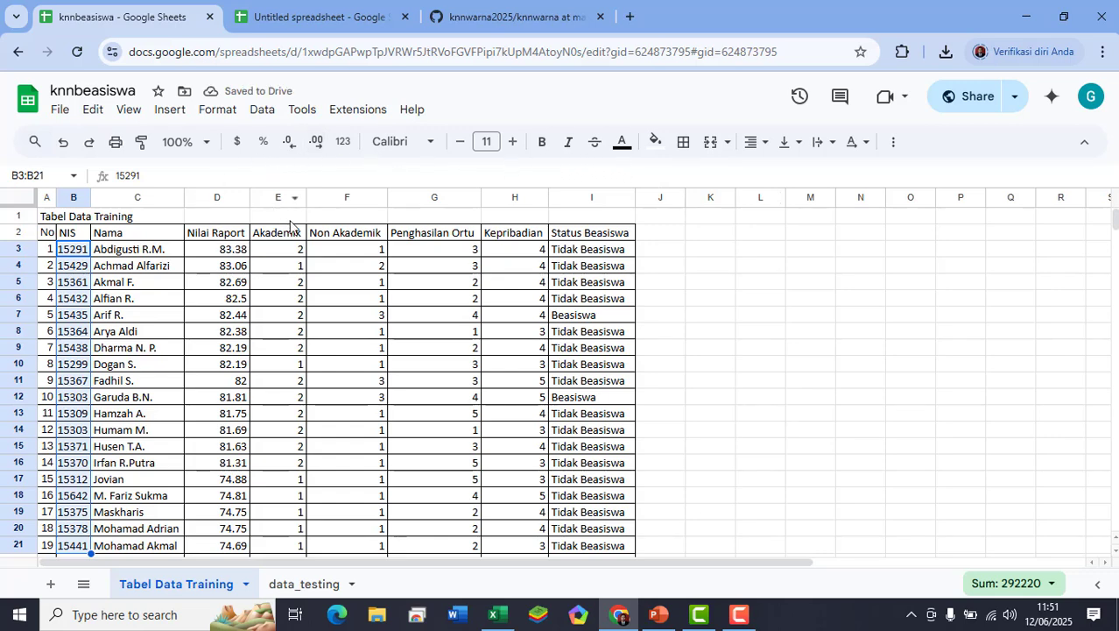
- Switch to the PowerPoint presentation and review the practicum tasks on slide 11, Pelaksanaan Praktikum
left_click(741, 619)
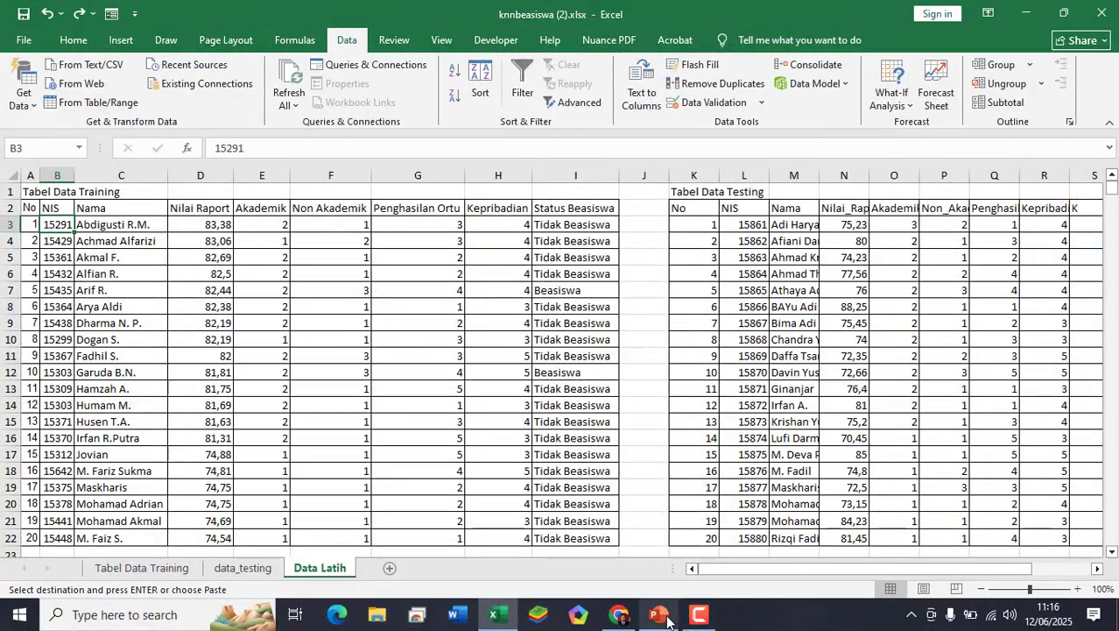
left_click(666, 617)
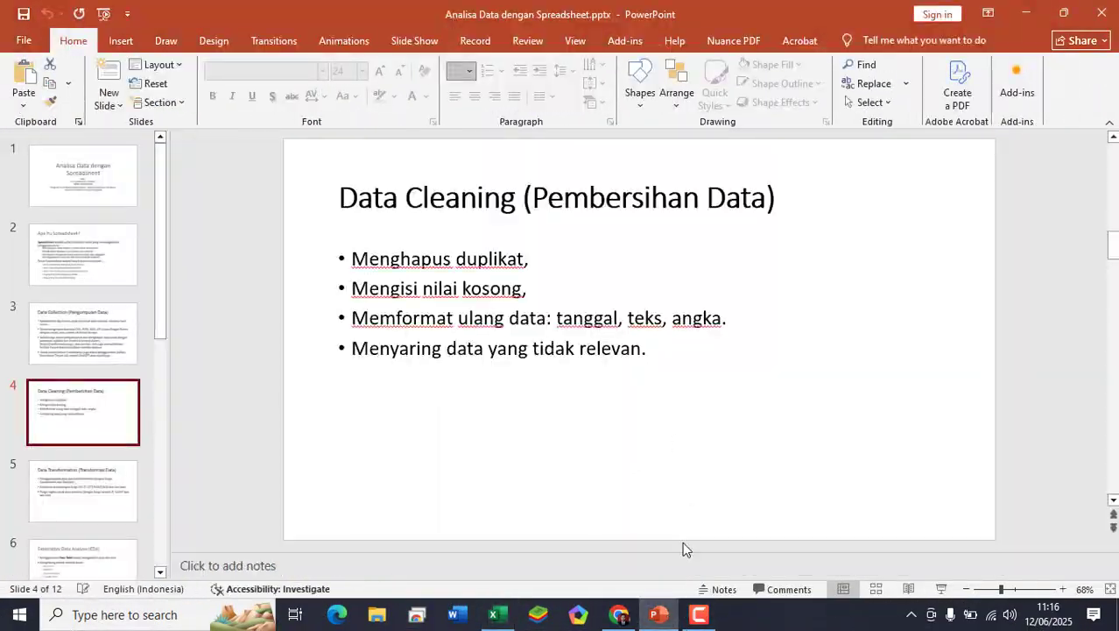
scroll(93, 496, "down", 6)
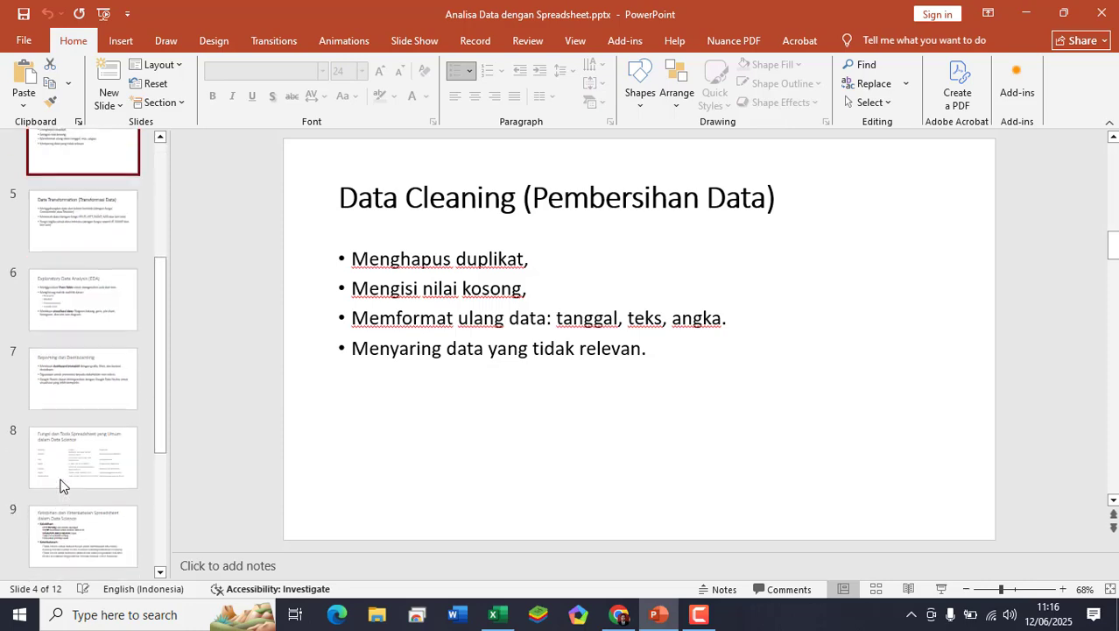
scroll(116, 534, "down", 1)
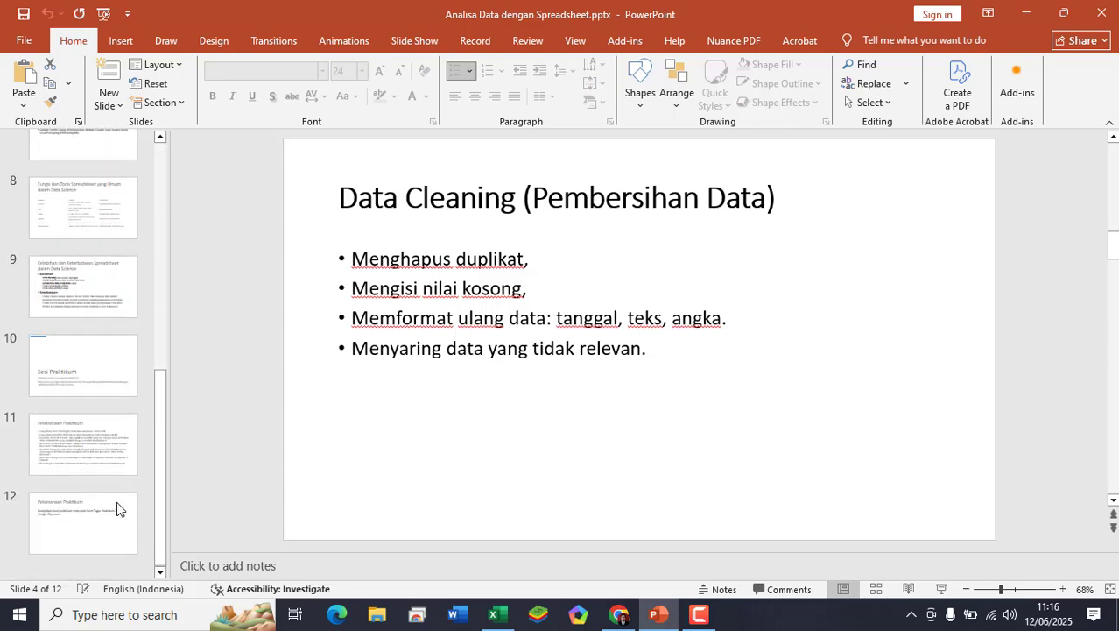
left_click(112, 458)
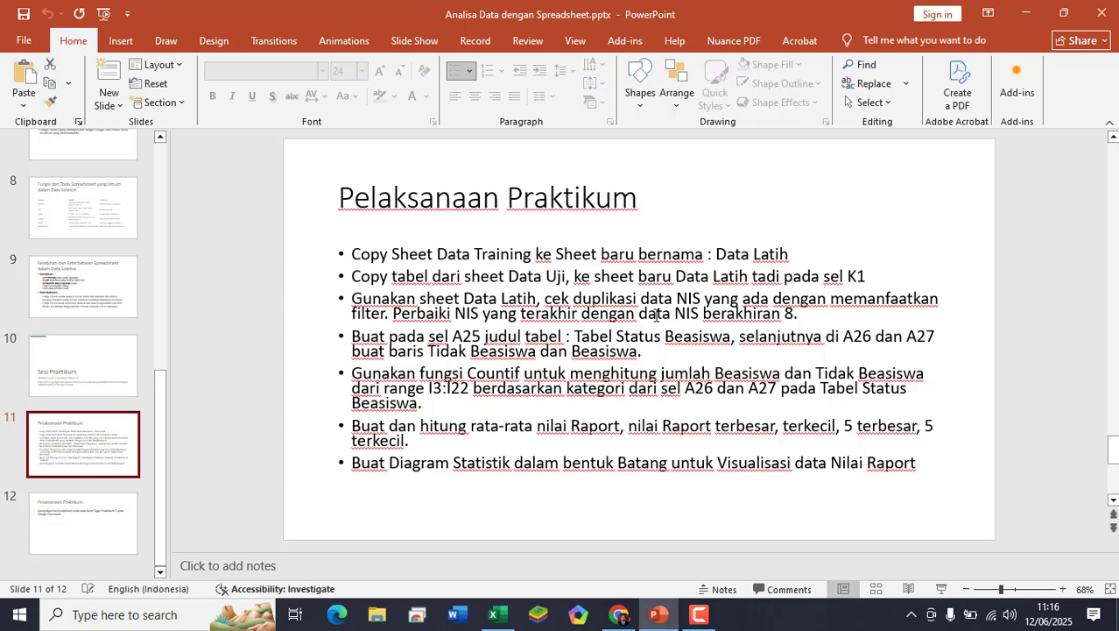
- Return to the Excel workbook and add filter controls to the training table's header row on the Data Latih sheet
left_click(493, 613)
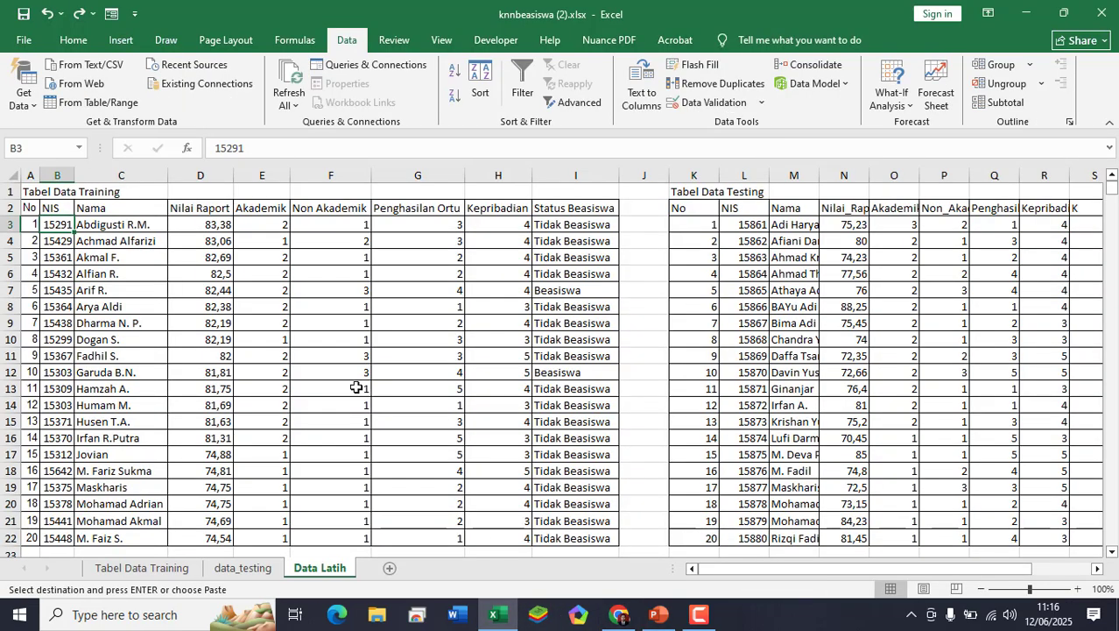
left_click(53, 209)
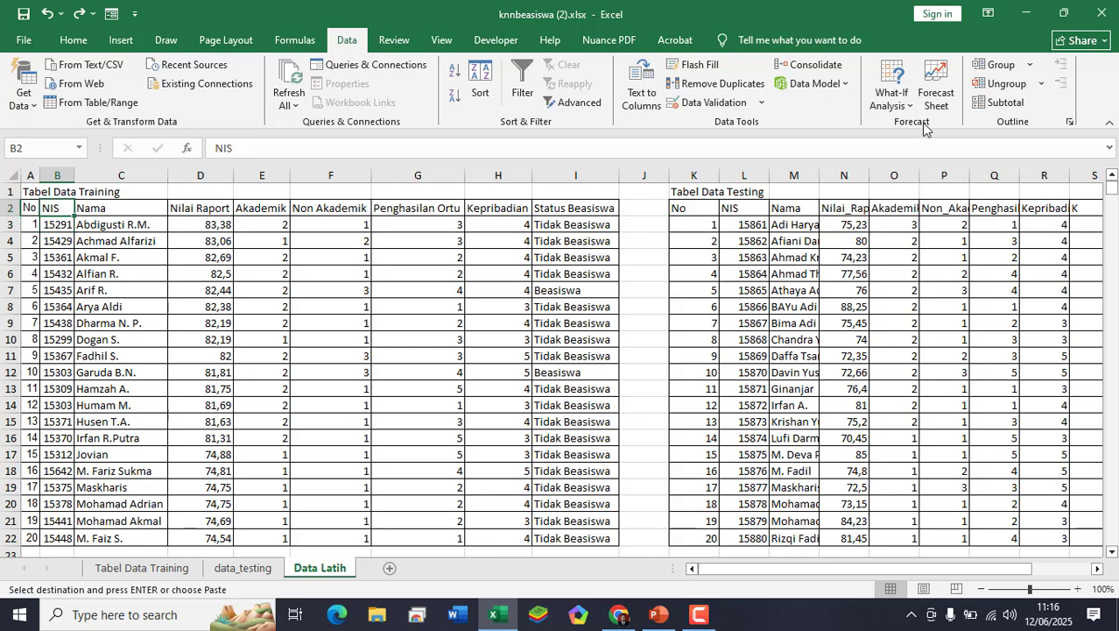
left_click(569, 103)
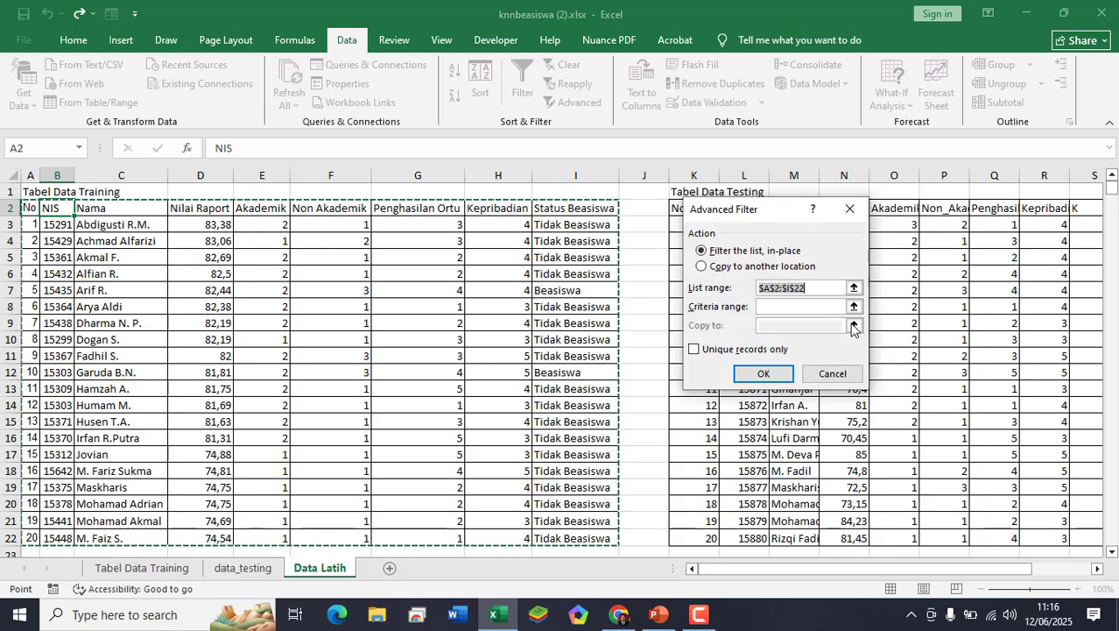
left_click(831, 374)
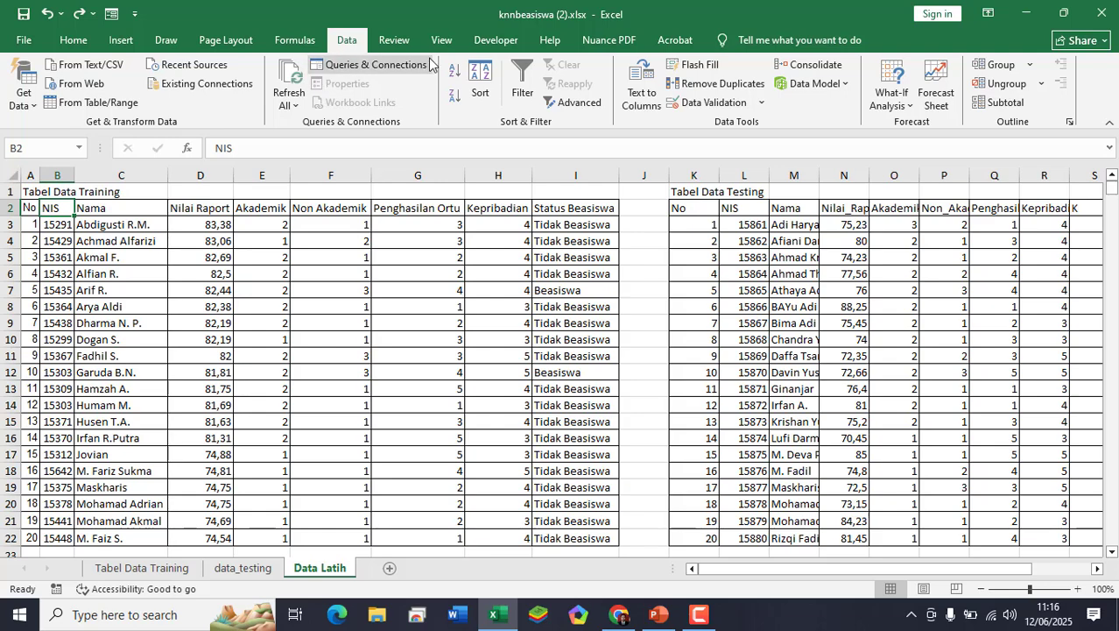
left_click(526, 97)
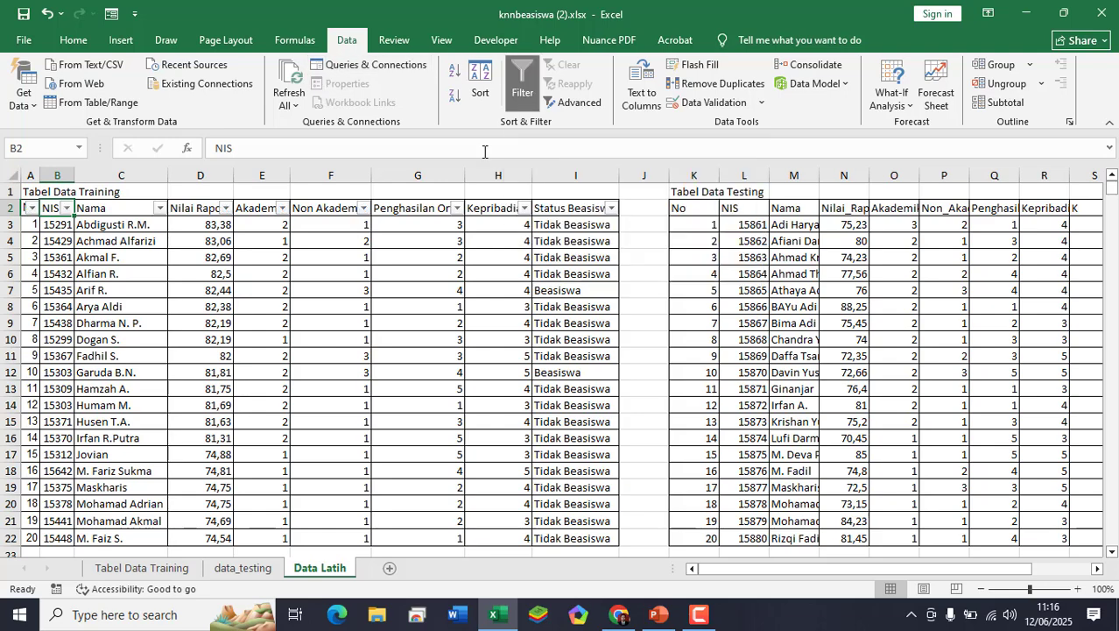
- Filter the training table's NIS column to show only the NIS value shared by rows 12 and 14
left_click(67, 208)
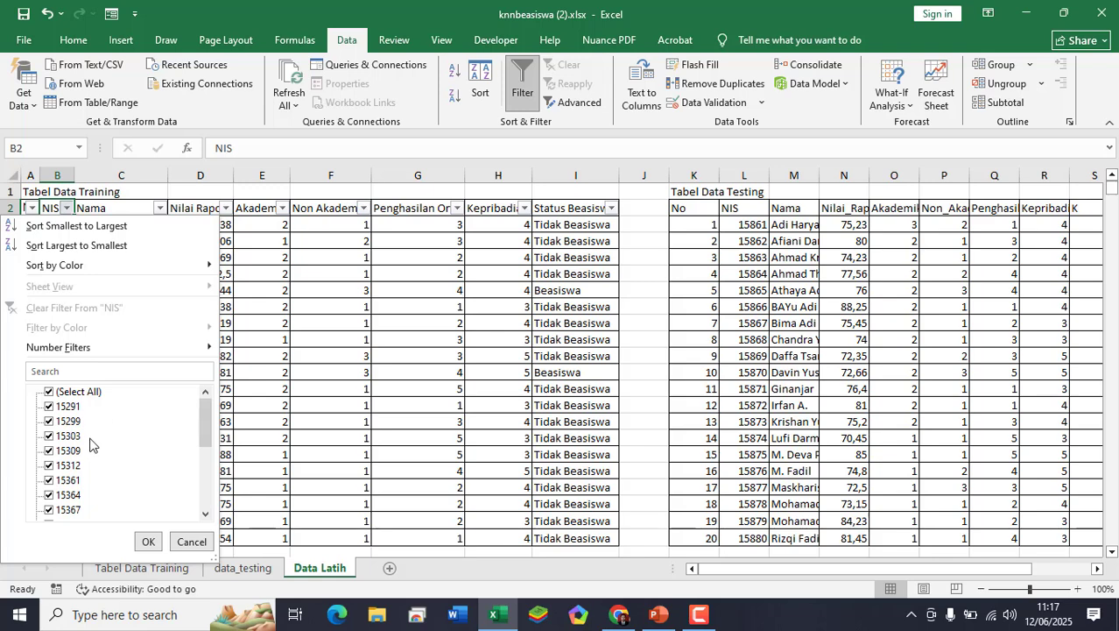
scroll(81, 491, "down", 2)
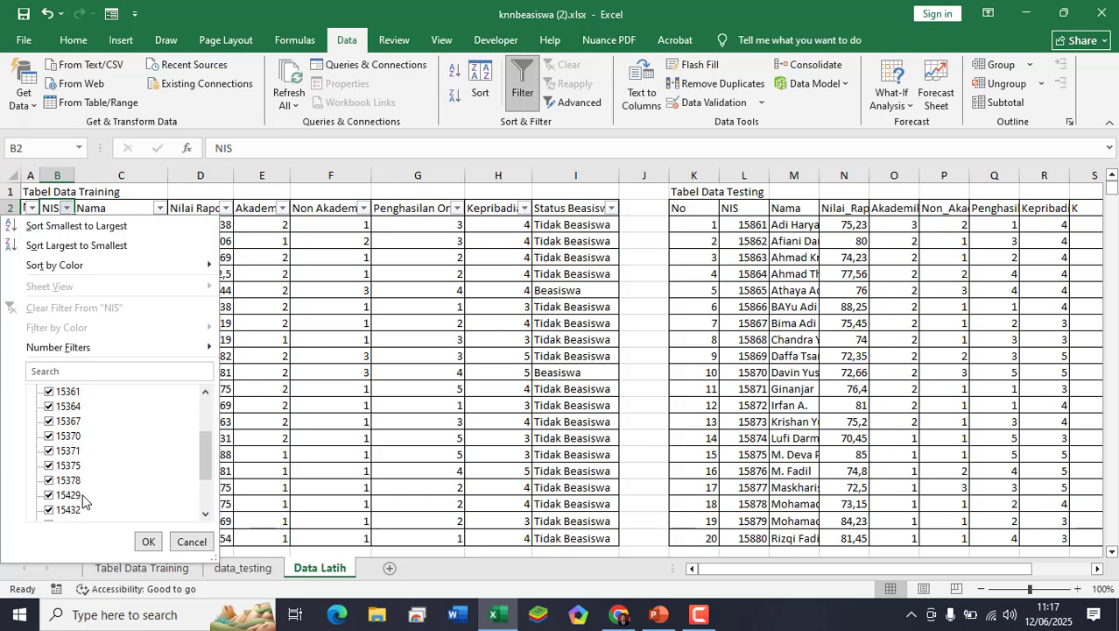
scroll(96, 488, "down", 1)
scroll(96, 489, "down", 1)
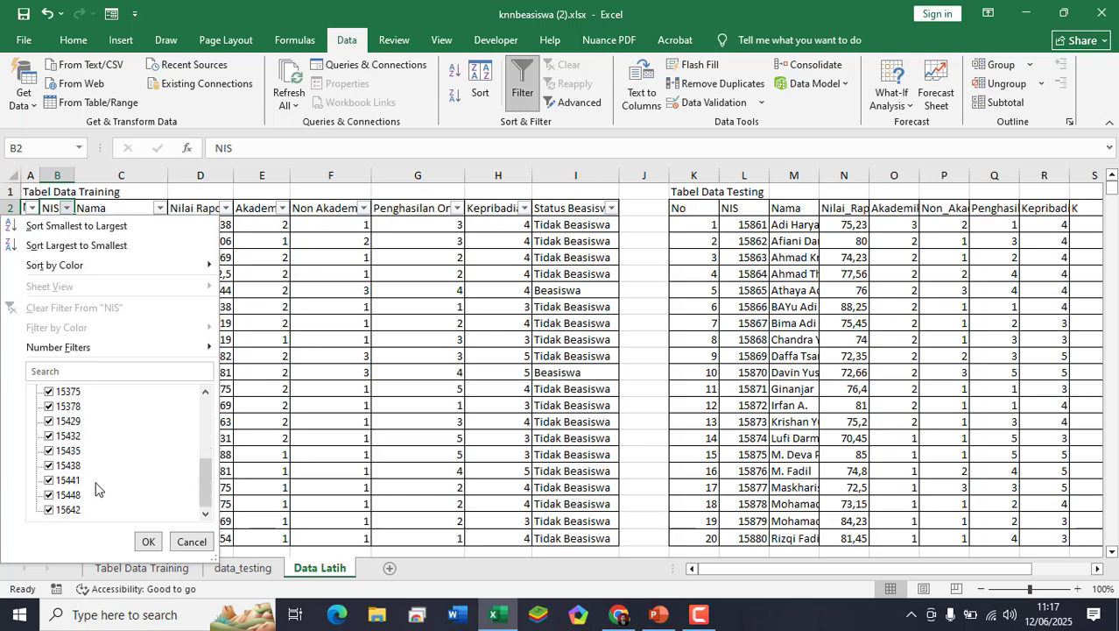
scroll(105, 445, "up", 2)
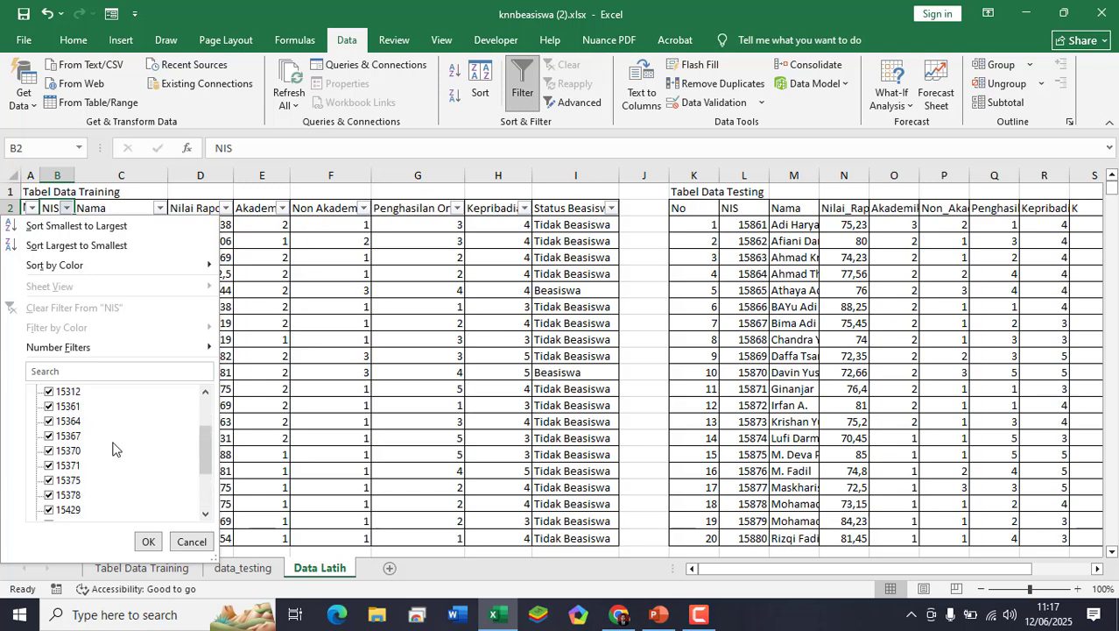
scroll(96, 441, "up", 2)
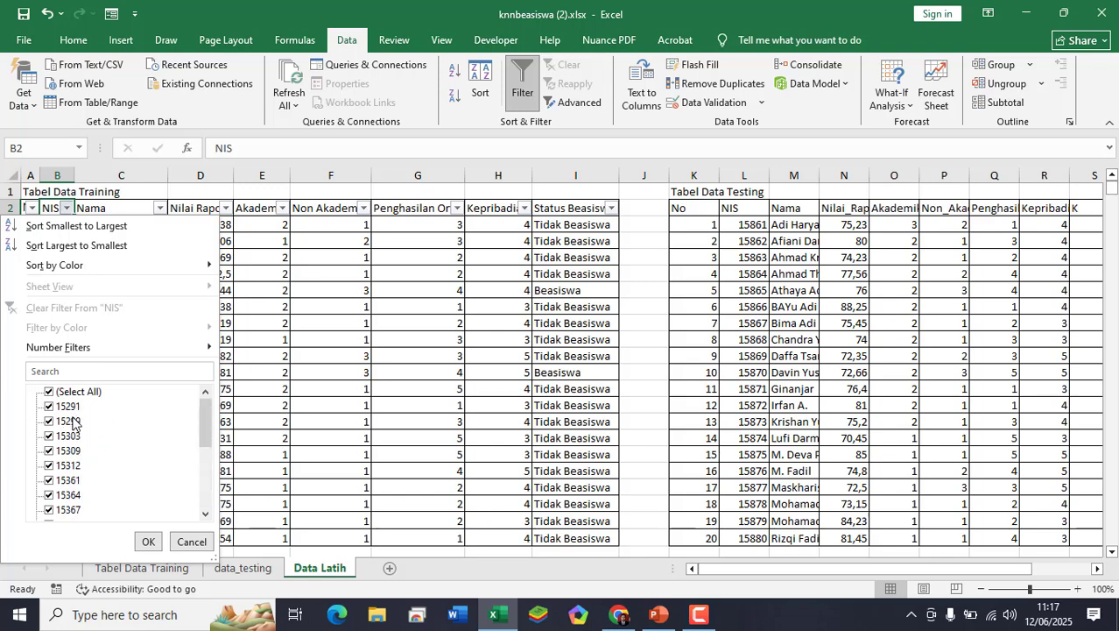
left_click(49, 392)
left_click(49, 436)
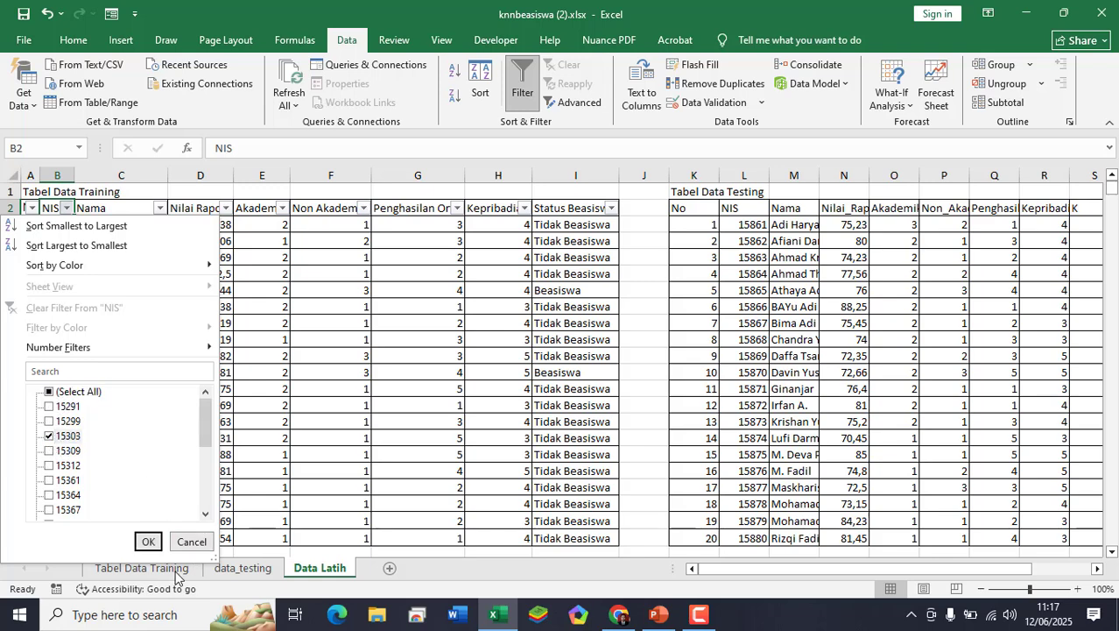
left_click(148, 542)
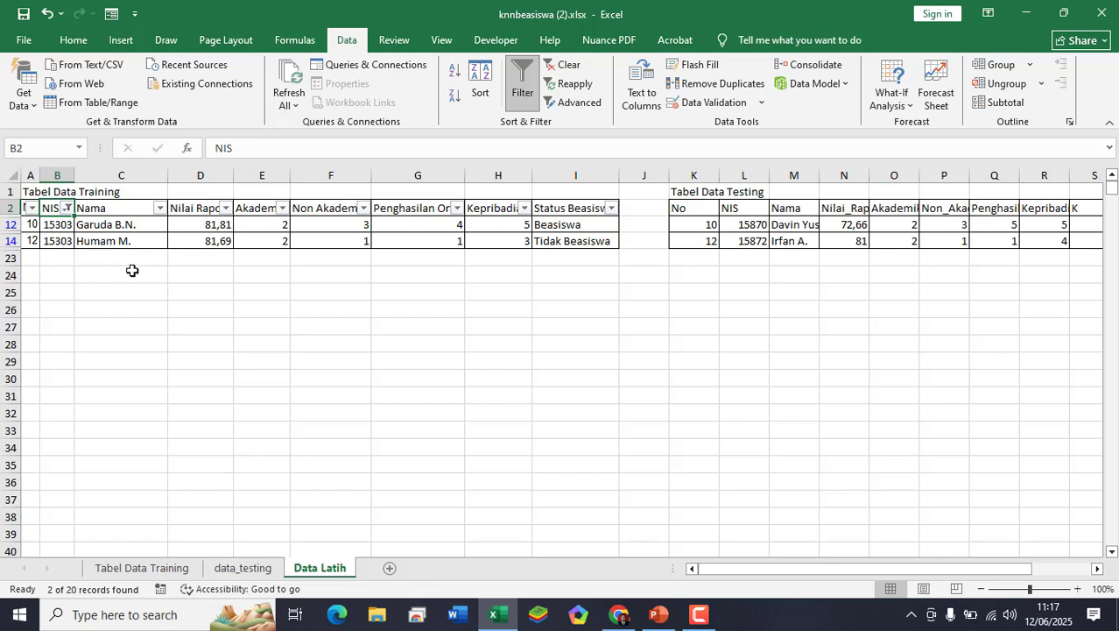
- Clear the filter from the NIS column to show all training records again
left_click(66, 208)
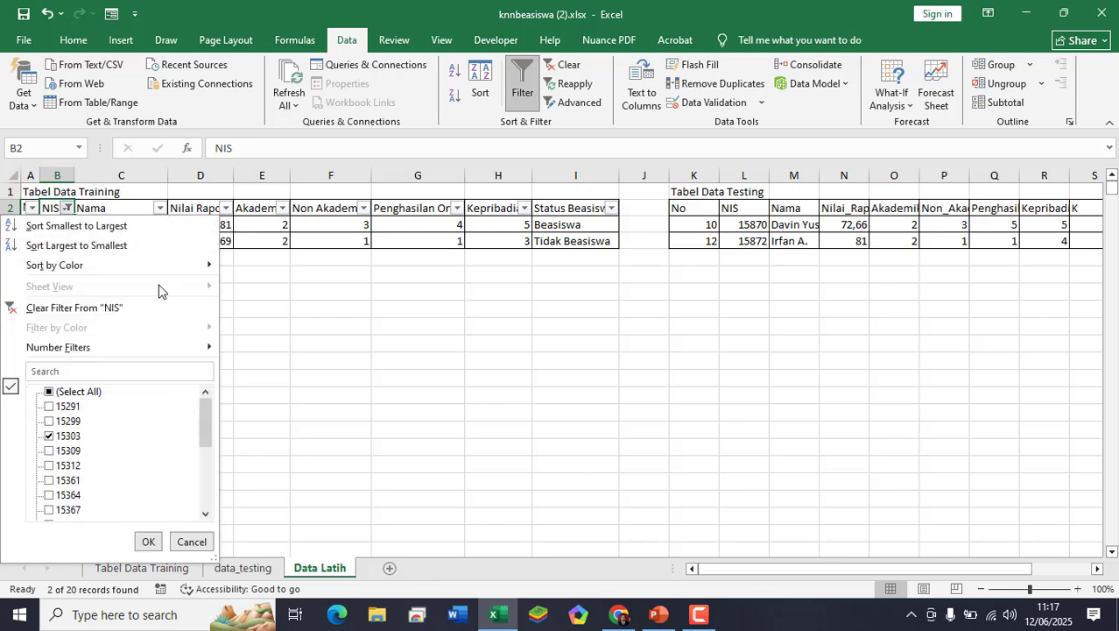
left_click(49, 392)
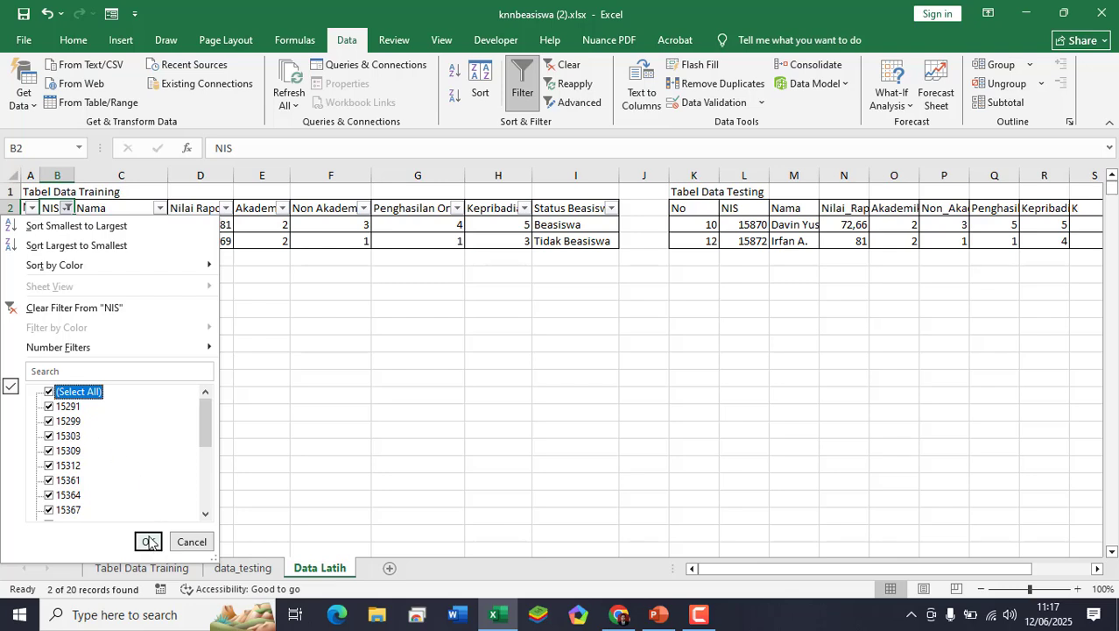
mouse_move(207, 352)
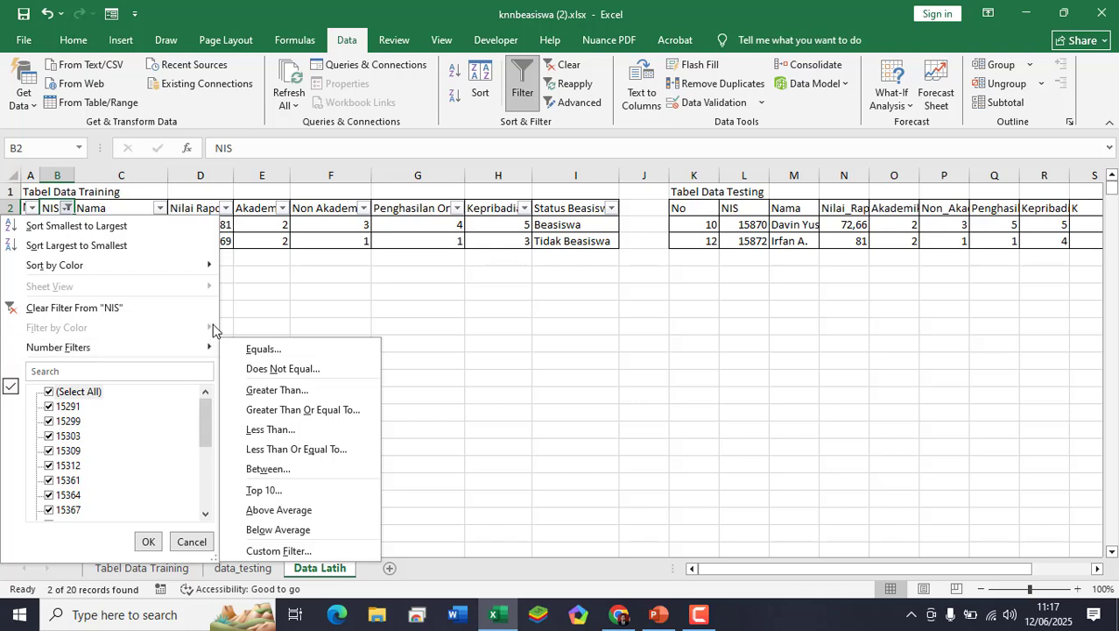
mouse_move(207, 267)
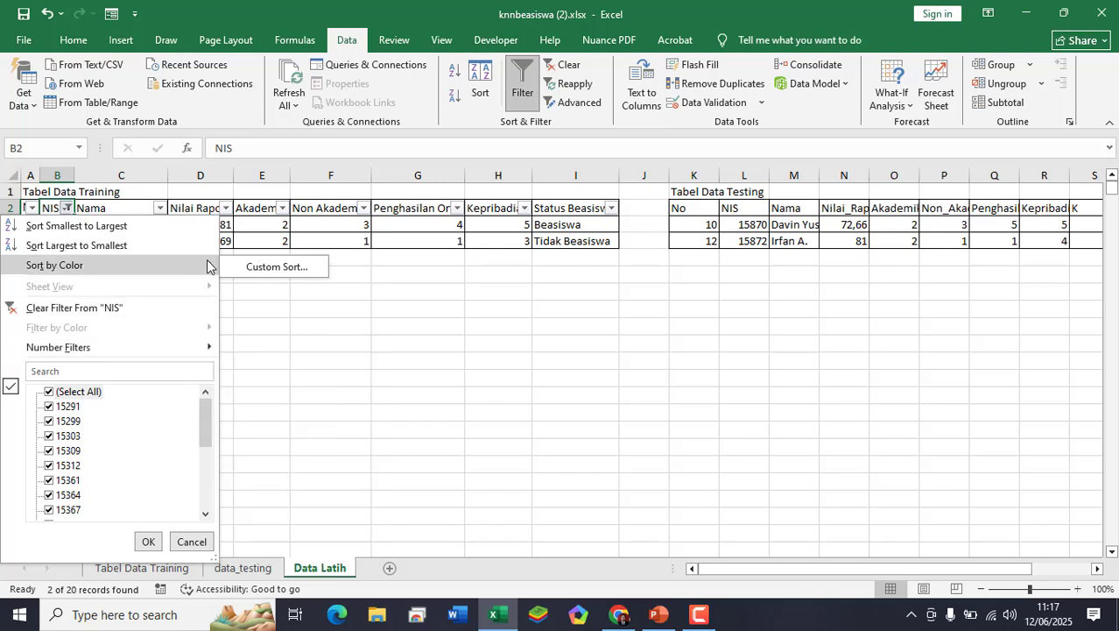
left_click(184, 316)
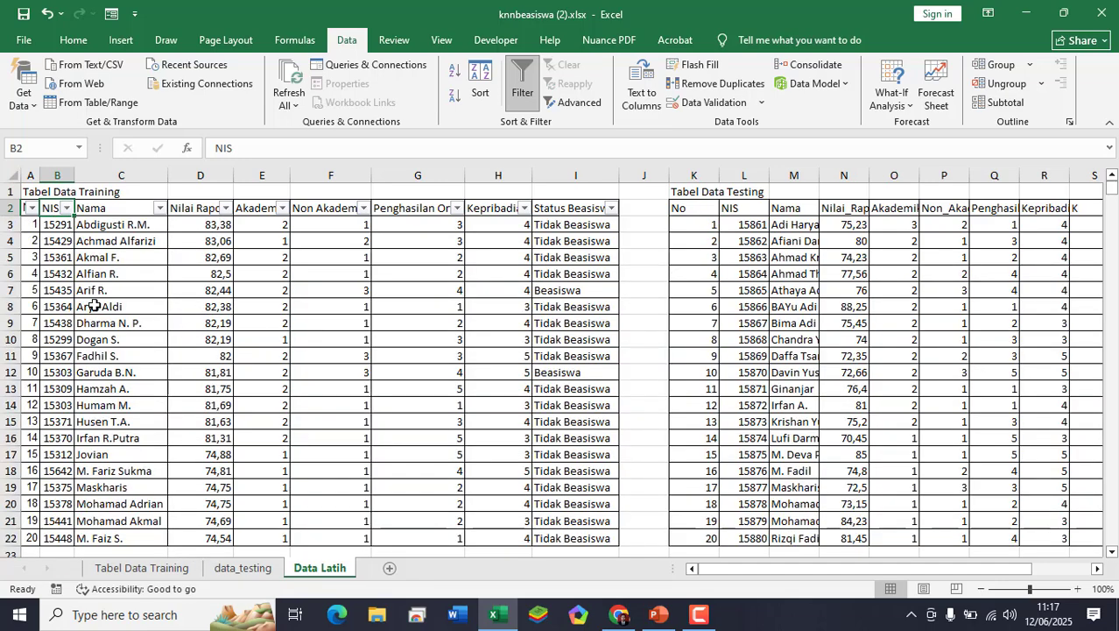
- Try a custom filter on the training table's NIS column using the "contains" condition
left_click(66, 209)
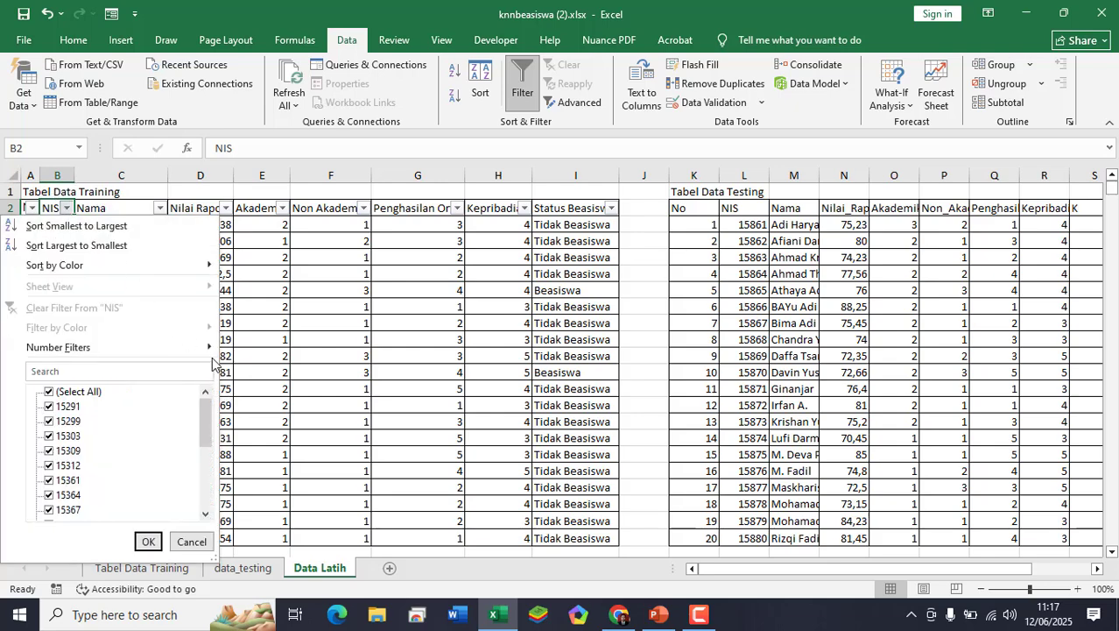
mouse_move(210, 354)
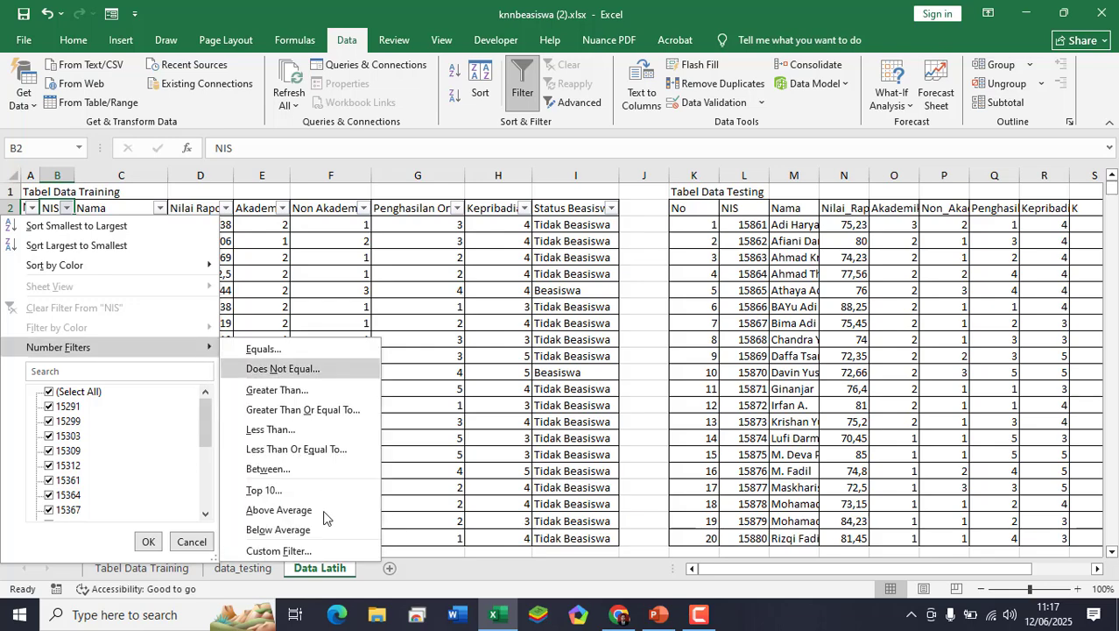
left_click(315, 548)
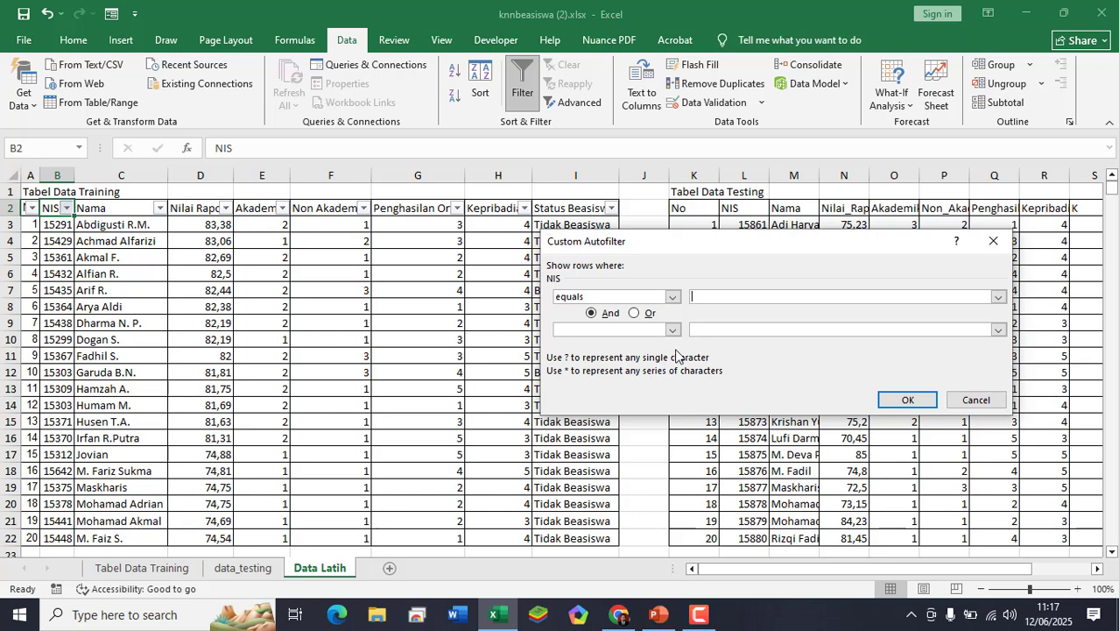
left_click(671, 297)
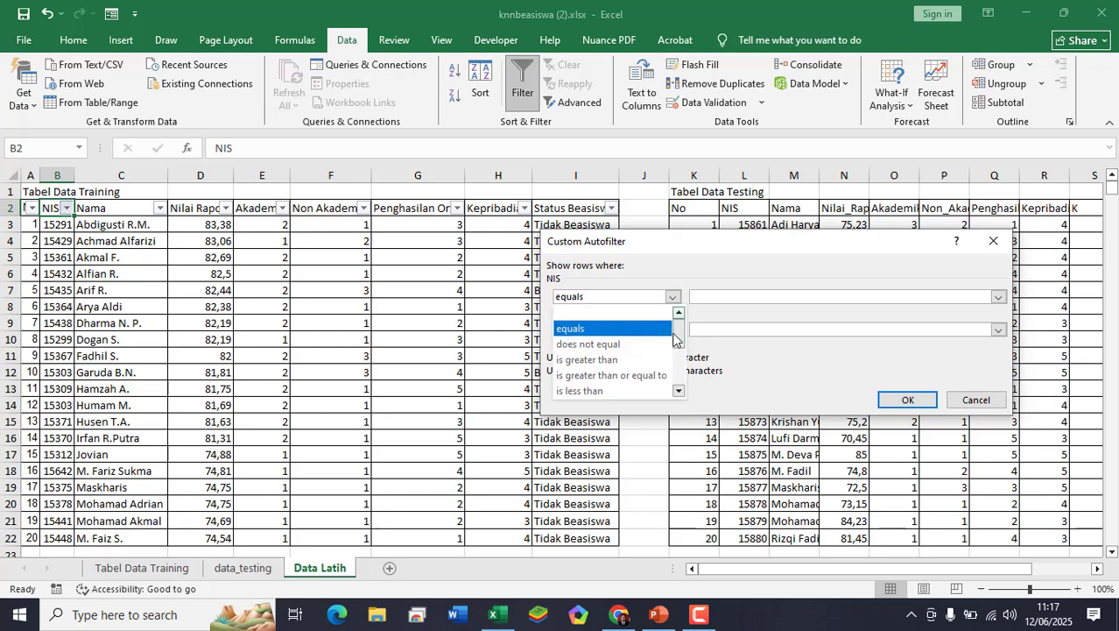
left_click_drag(680, 341, 682, 381)
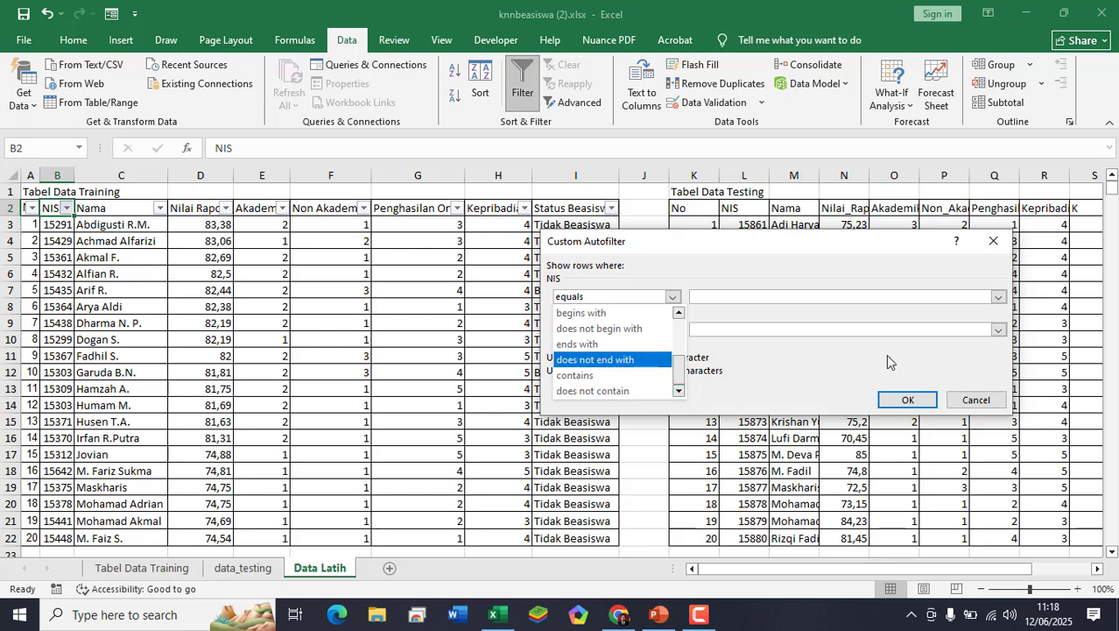
left_click(636, 386)
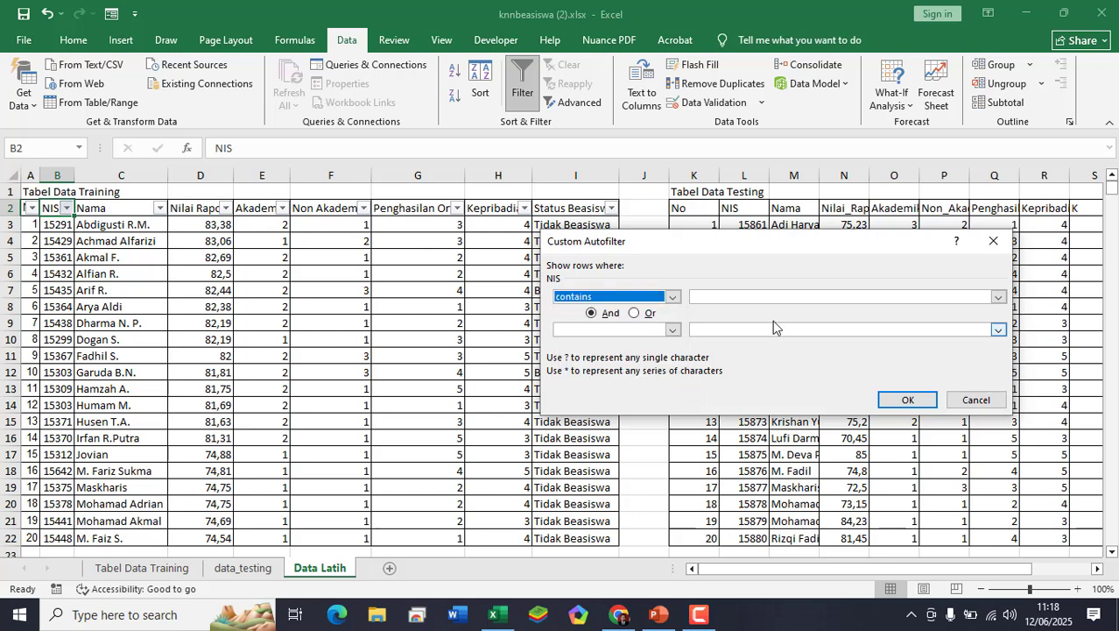
left_click(791, 295)
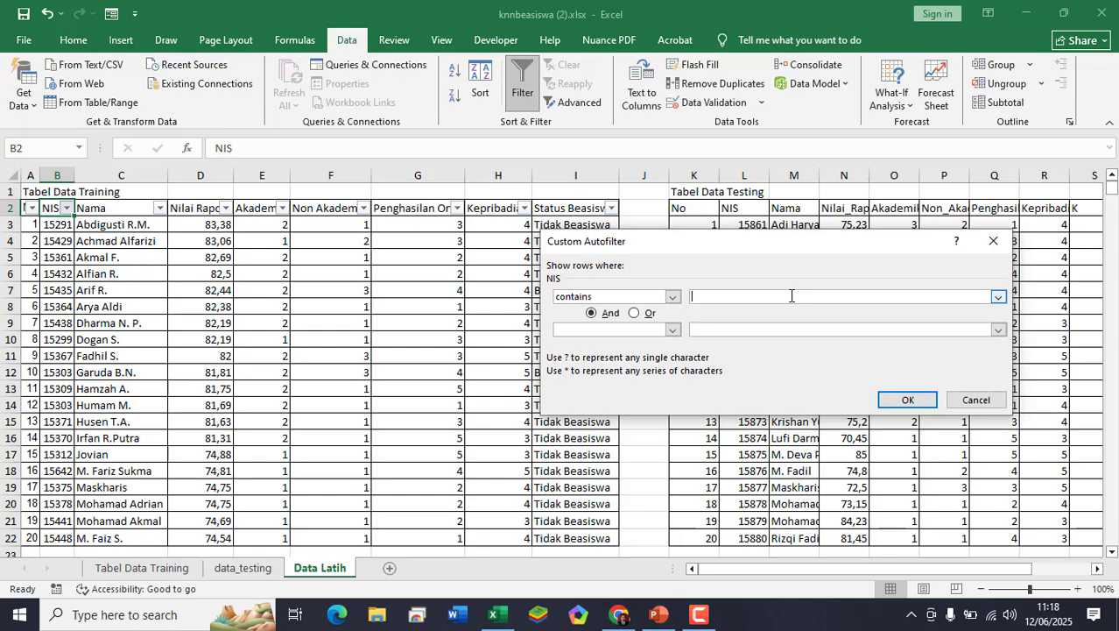
left_click(908, 400)
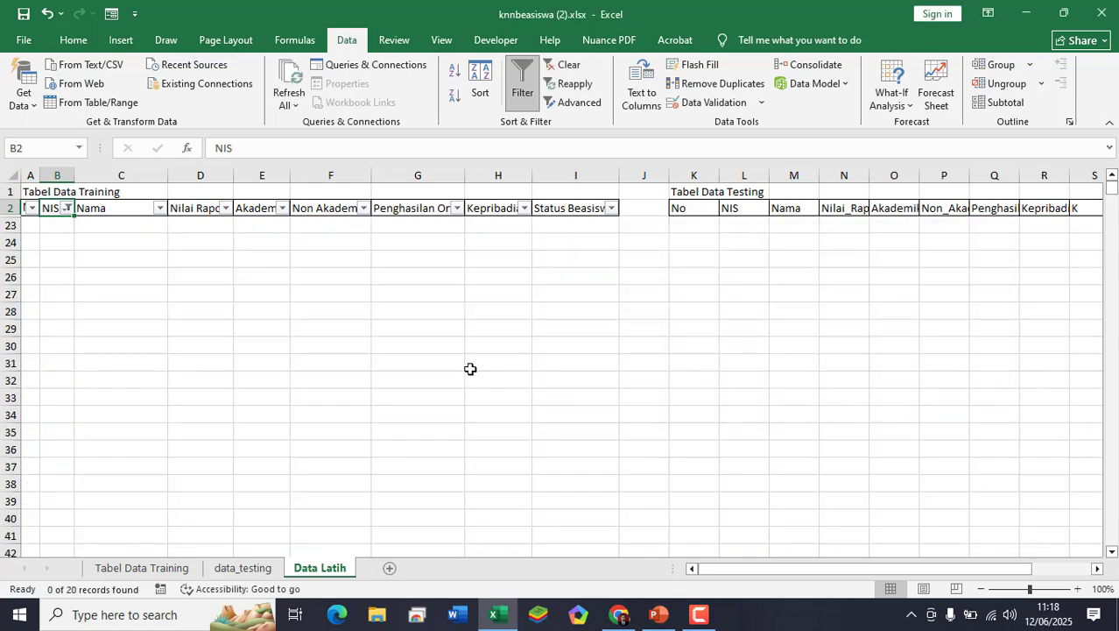
- Reselect all NIS values in the column's filter to show every training record again
left_click(68, 212)
mouse_move(152, 354)
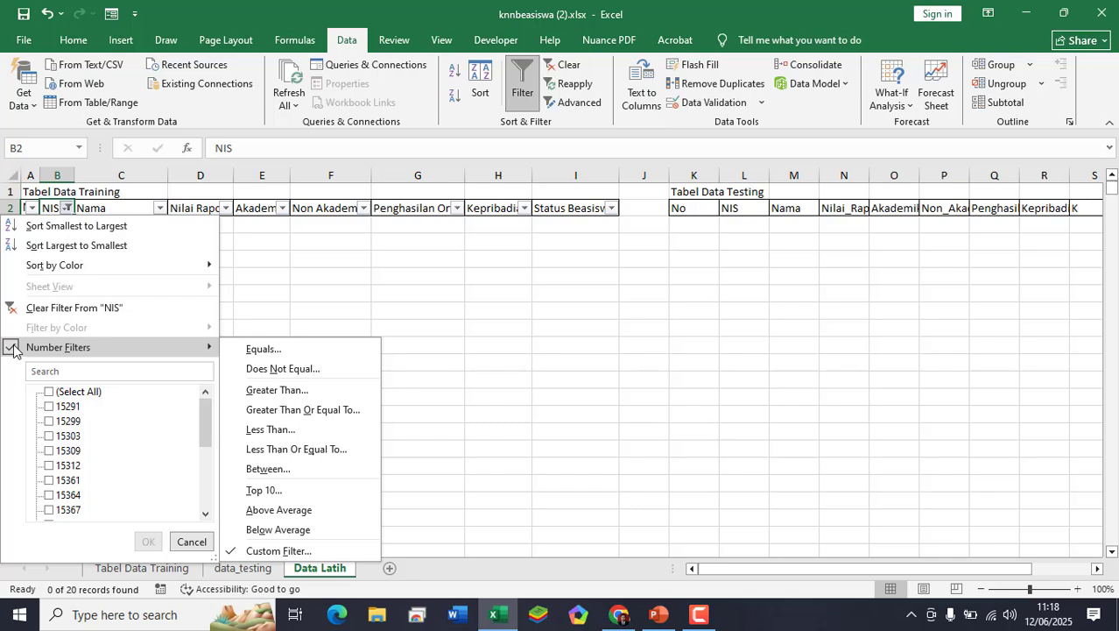
left_click(62, 393)
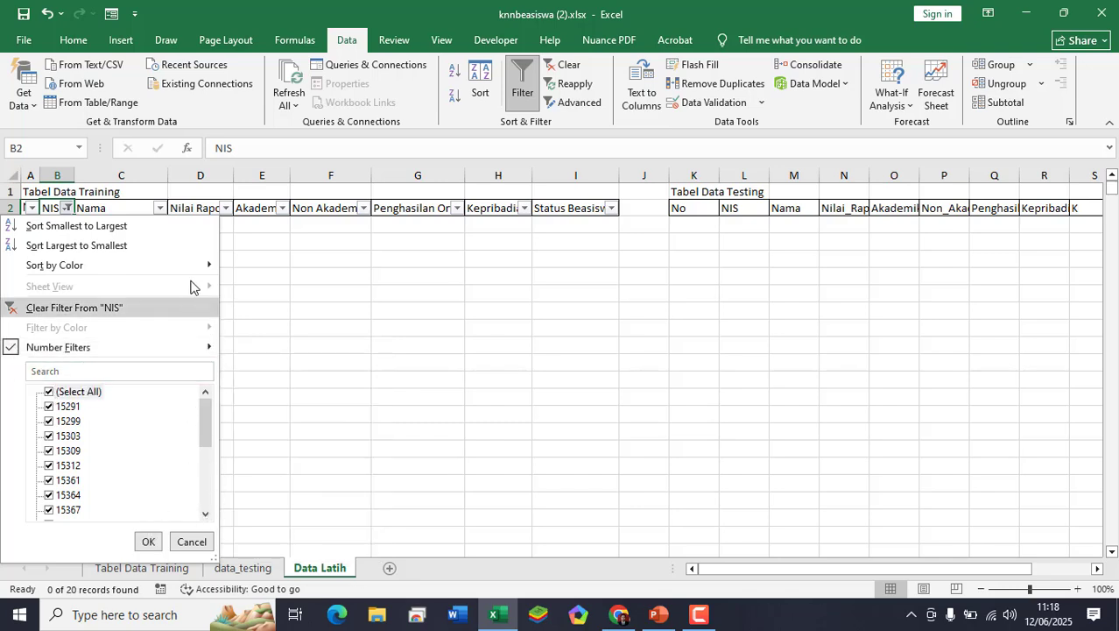
left_click(147, 540)
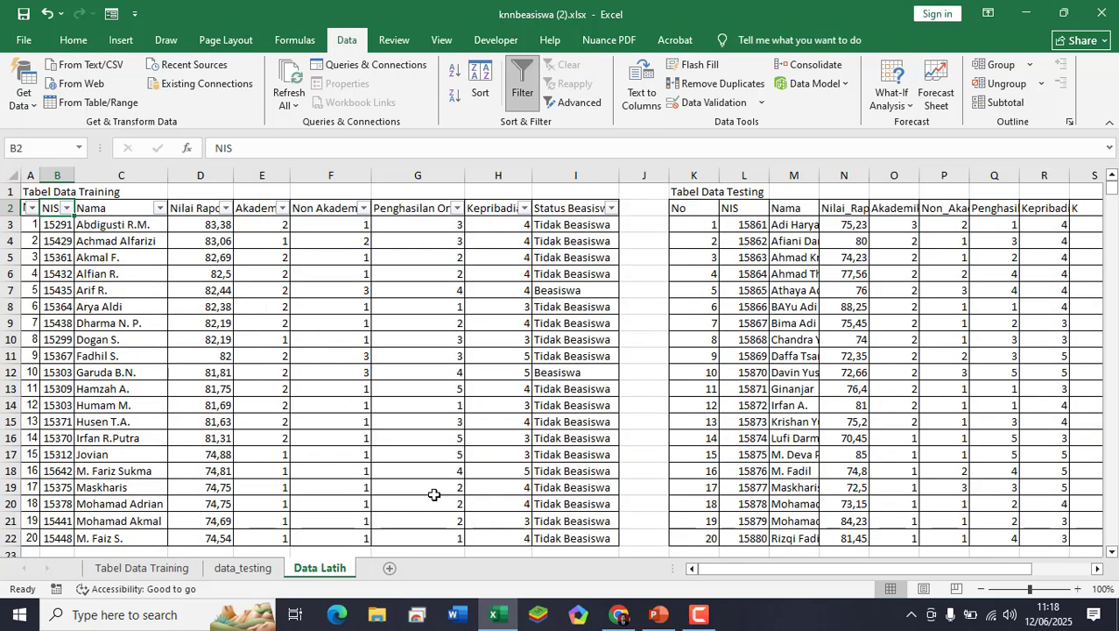
- Check the required table title in the PowerPoint presentation, return to Excel and enter "Tabel Status Beasiswa" in cell A25 of Data Latih
left_click(659, 614)
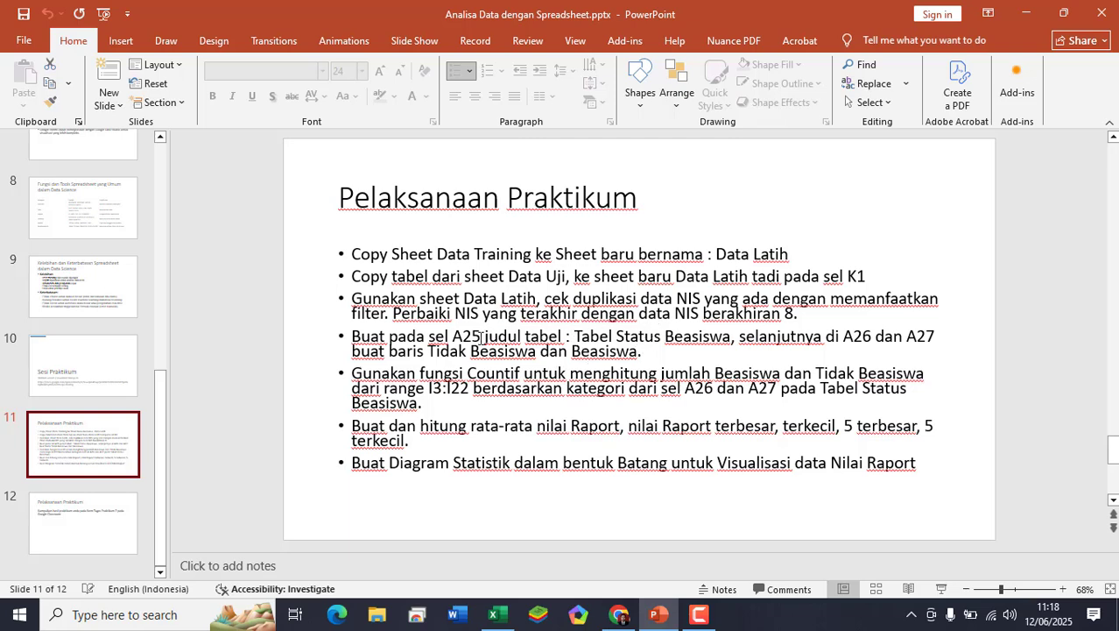
left_click_drag(576, 335, 730, 336)
left_click(497, 617)
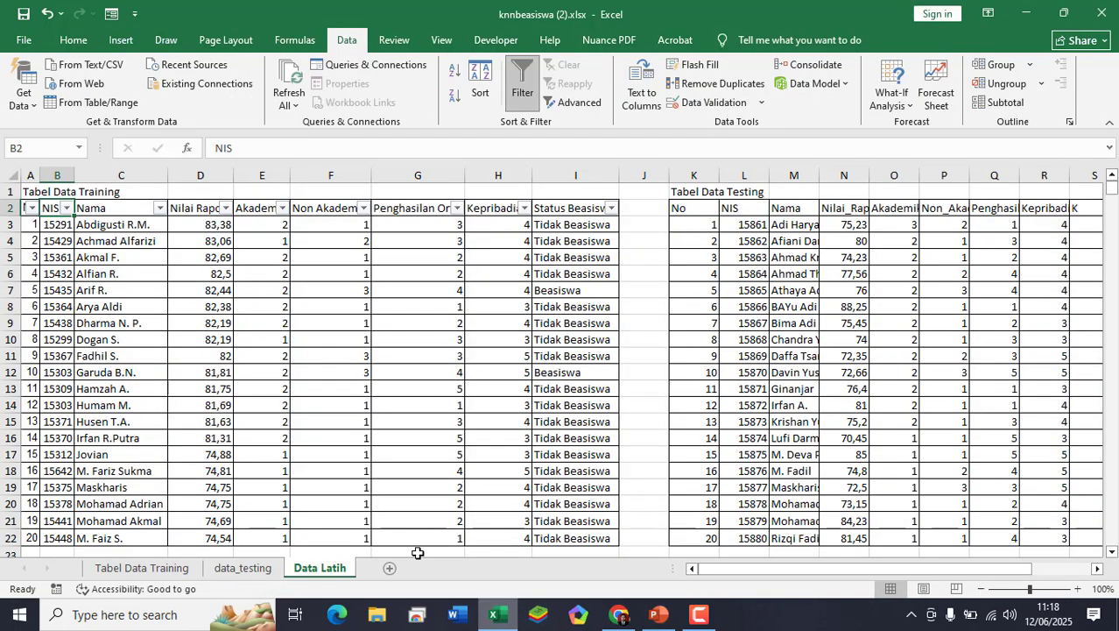
scroll(45, 420, "down", 4)
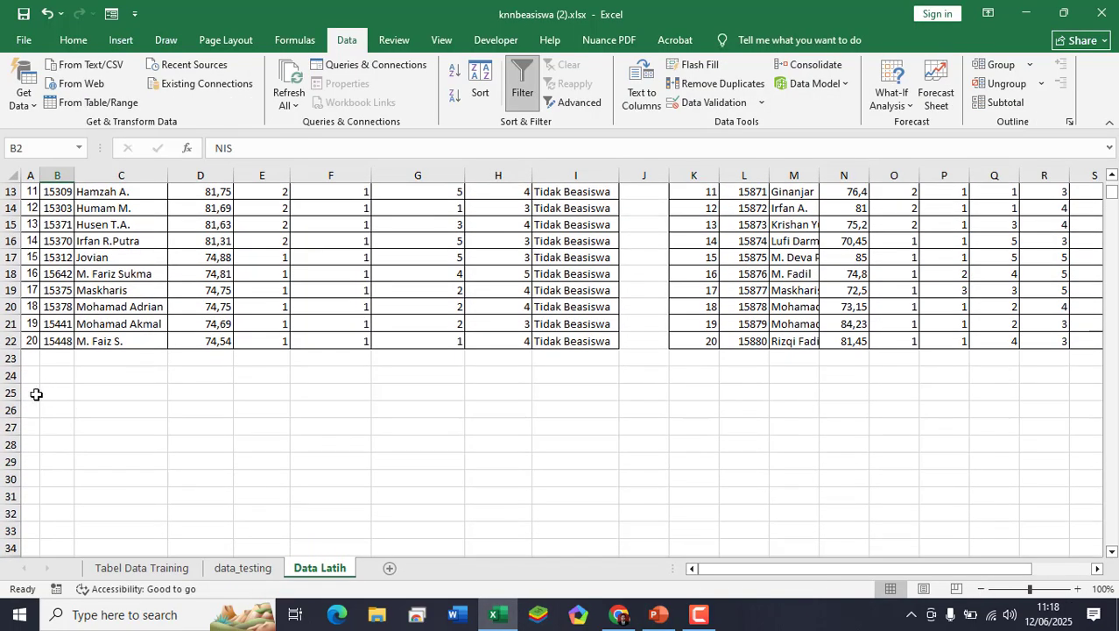
left_click(36, 394)
type("Tabel St")
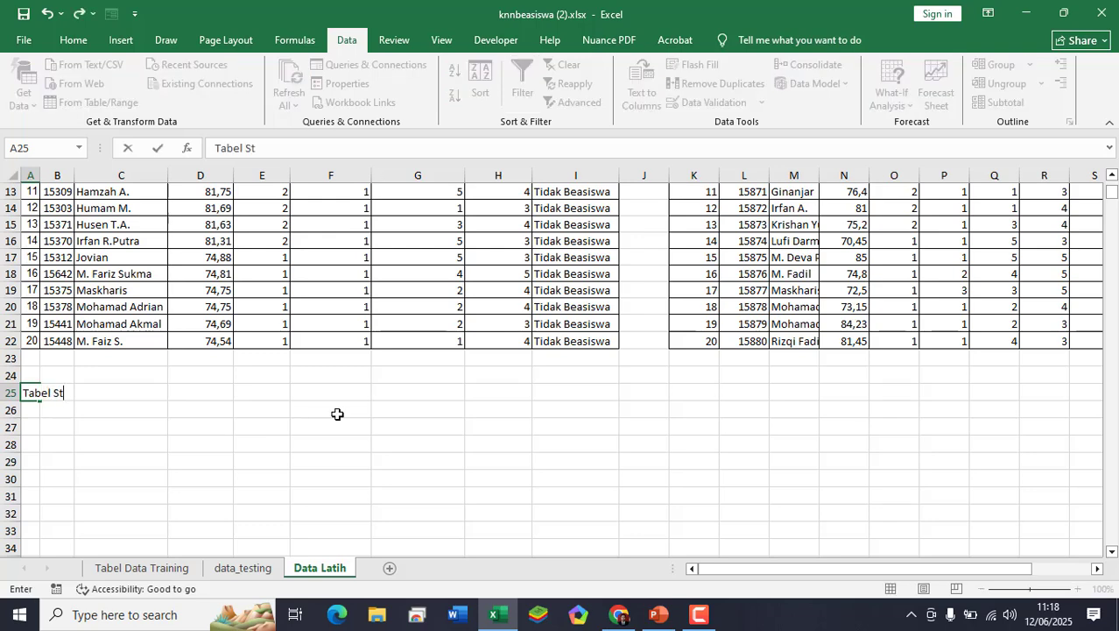
type("atus Beasiswa")
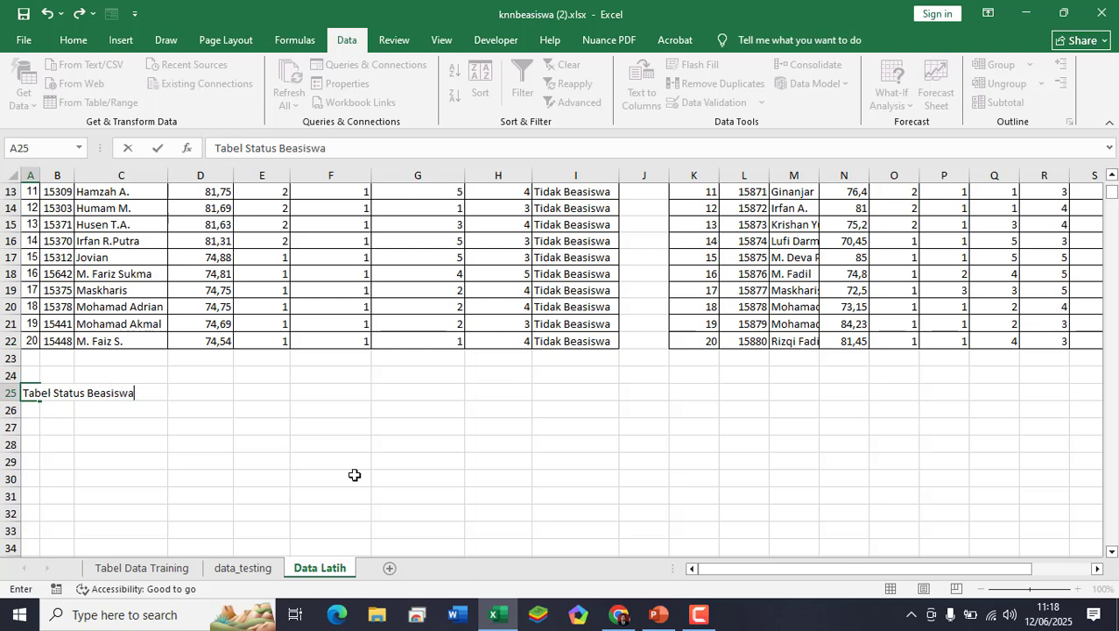
key("Return")
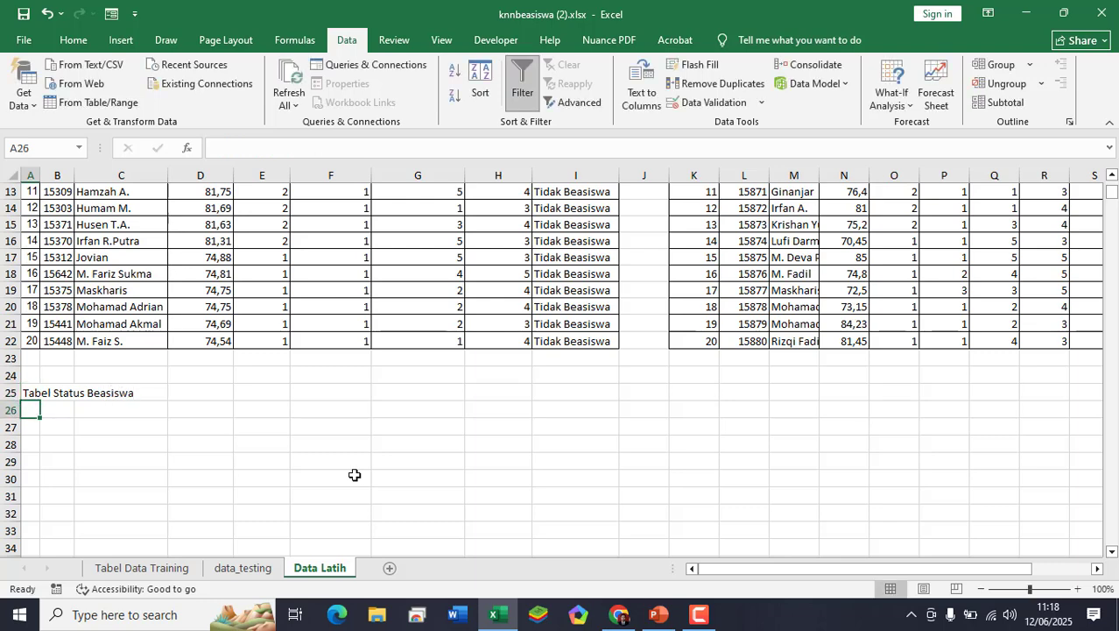
- Consult the PowerPoint tasks for the row labels, return to Excel and enter "Tidak Beasiswa" in A26 and "Beasiswa" in A27
left_click(620, 617)
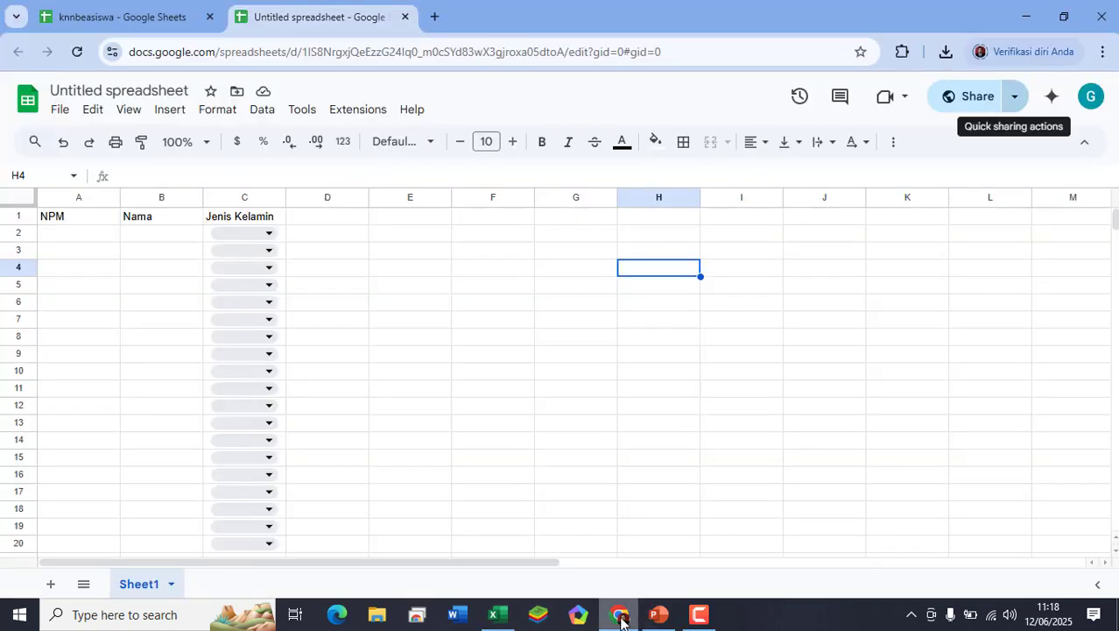
left_click(659, 617)
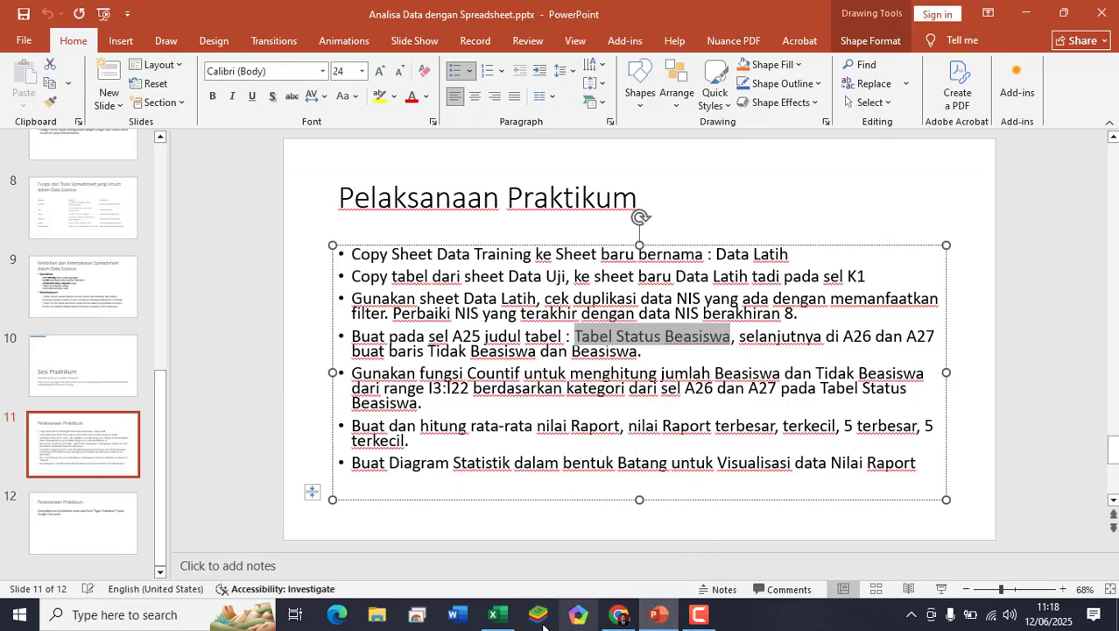
left_click(493, 616)
type("Ti")
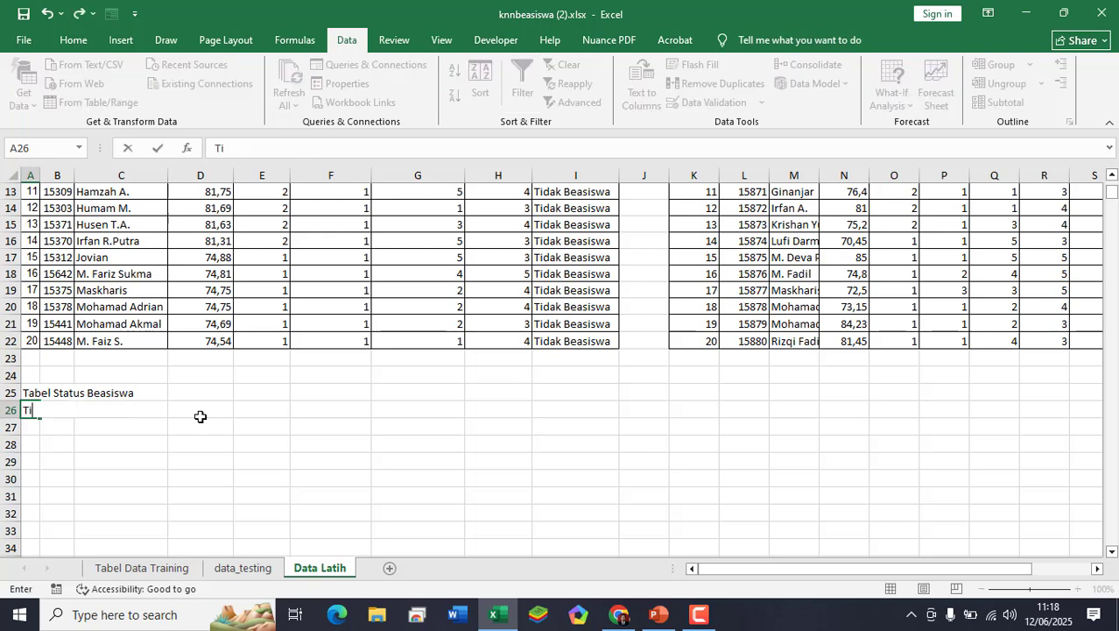
type("dak Beasiswa")
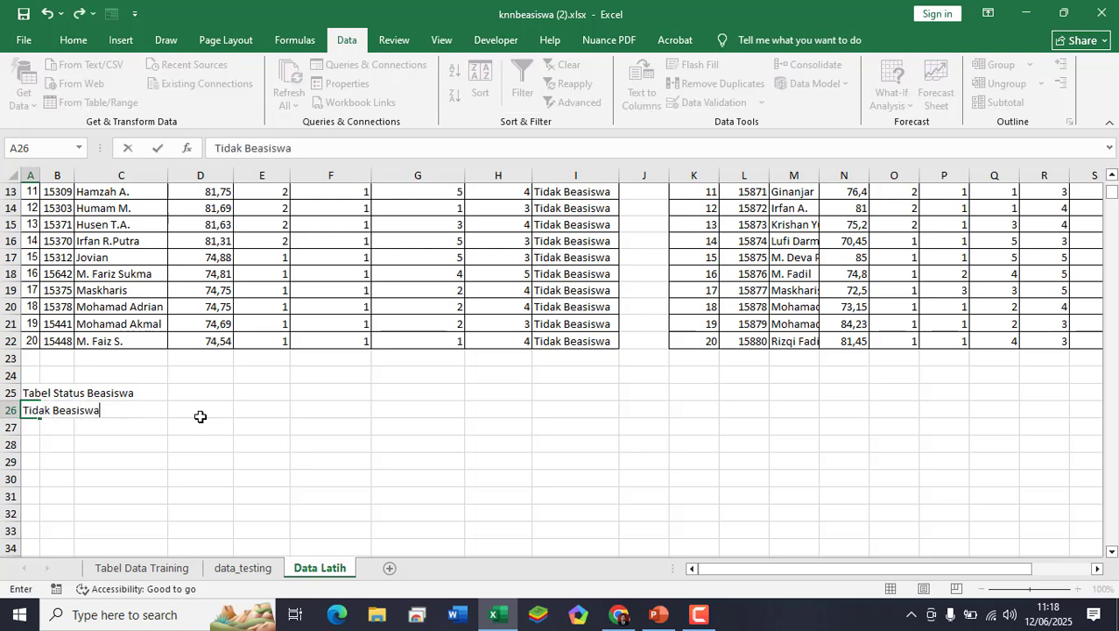
key("Return")
type("Beasis")
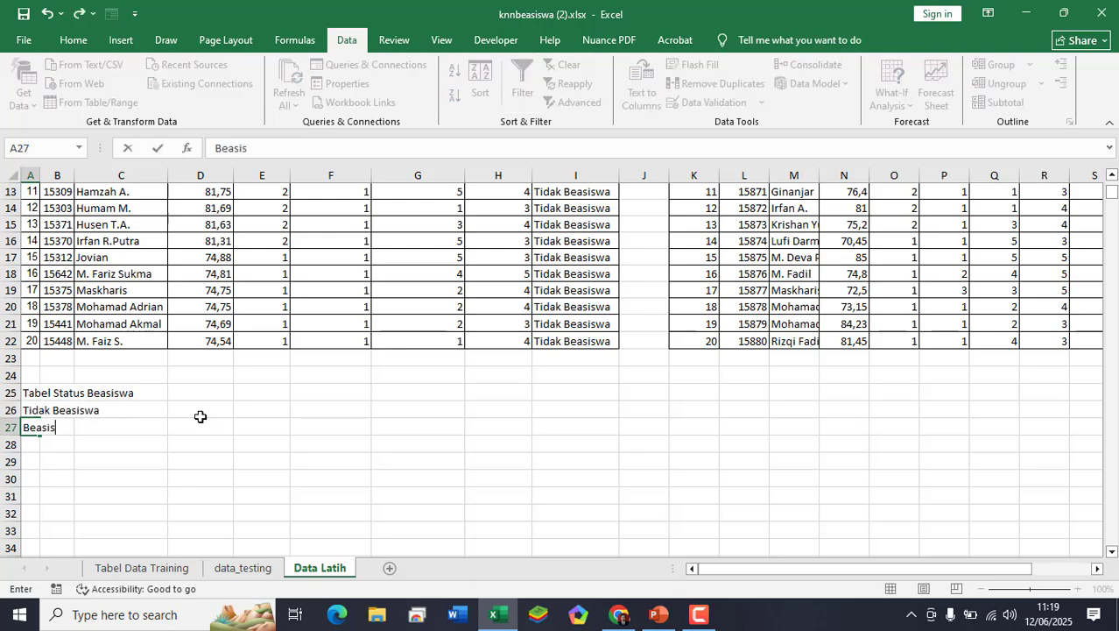
type("wa")
key("Return")
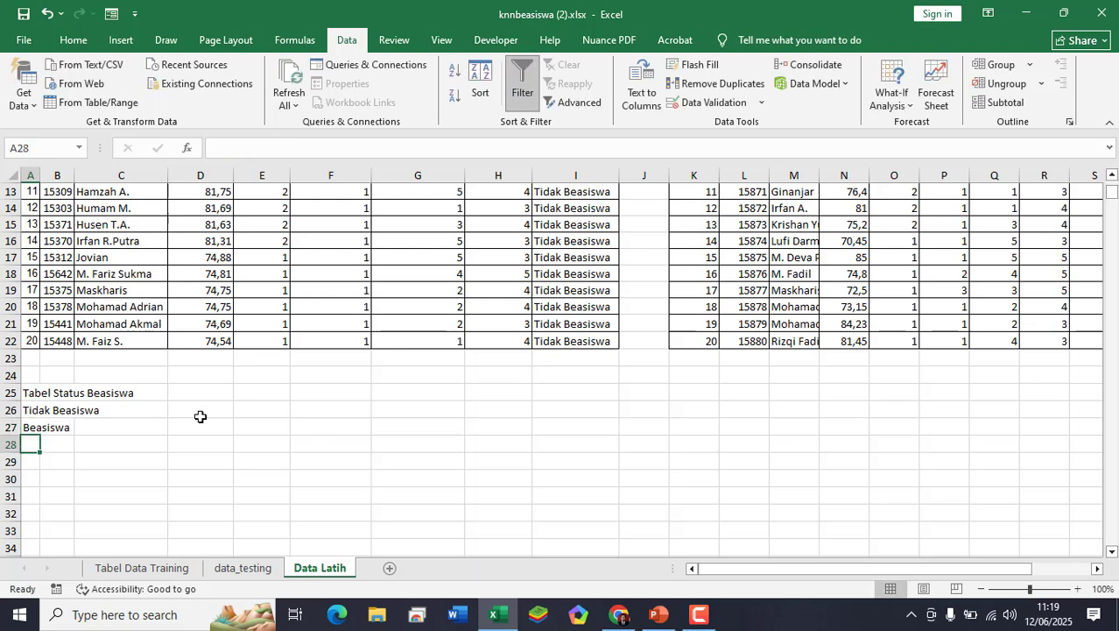
- Make the "Tabel Status Beasiswa" title in cell A25 bold
left_click(36, 394)
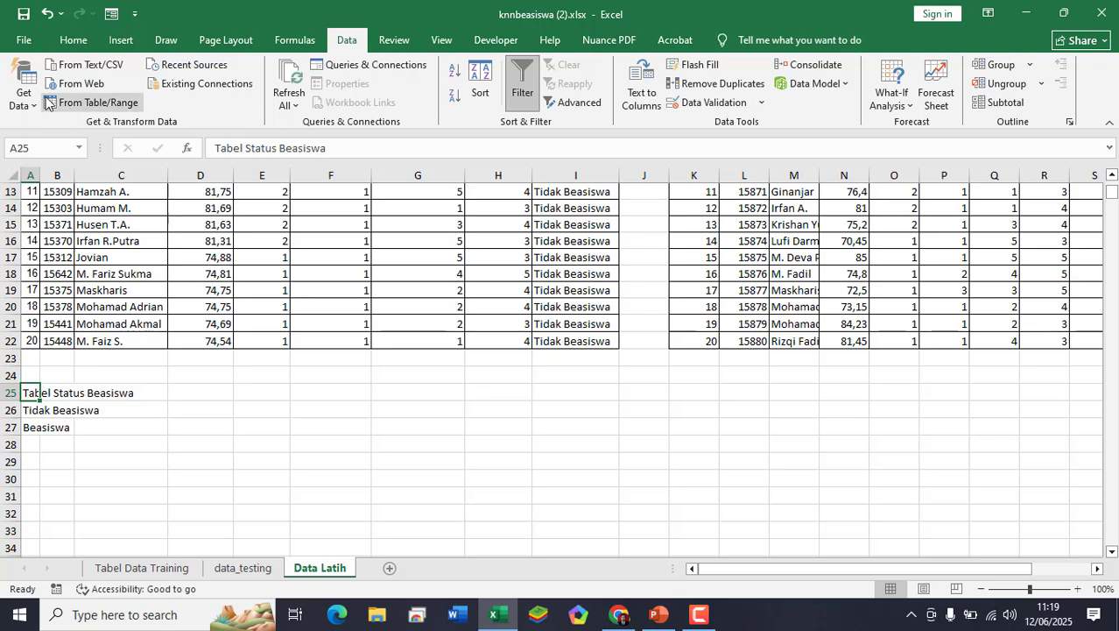
left_click(74, 41)
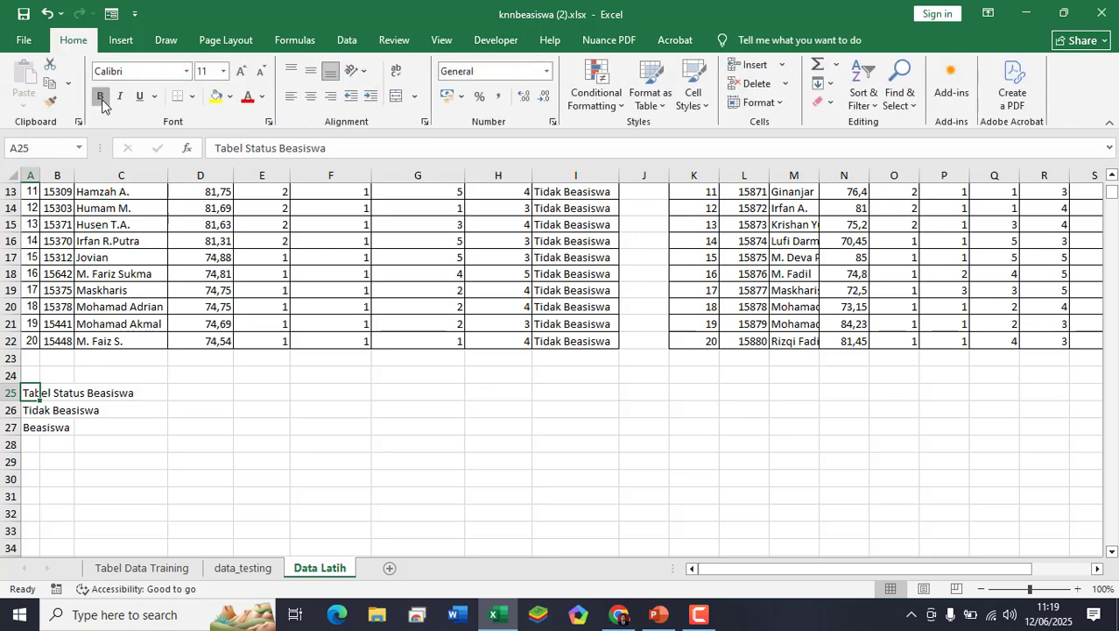
left_click(100, 99)
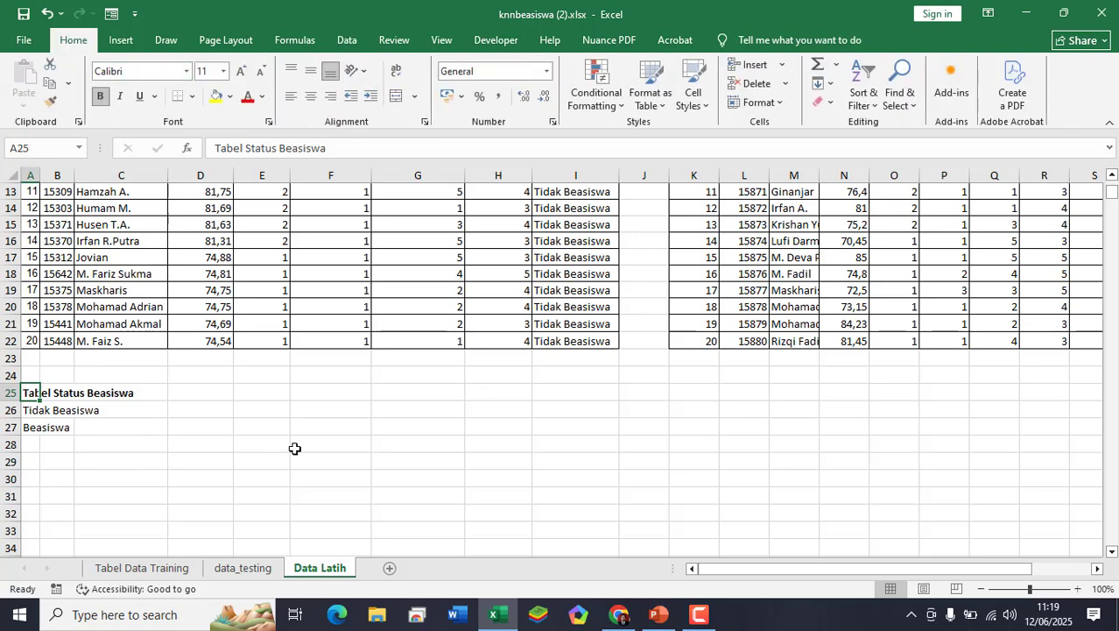
- Consult the PowerPoint task list, return to Excel and remove the filter controls from the training table's header row
left_click(698, 614)
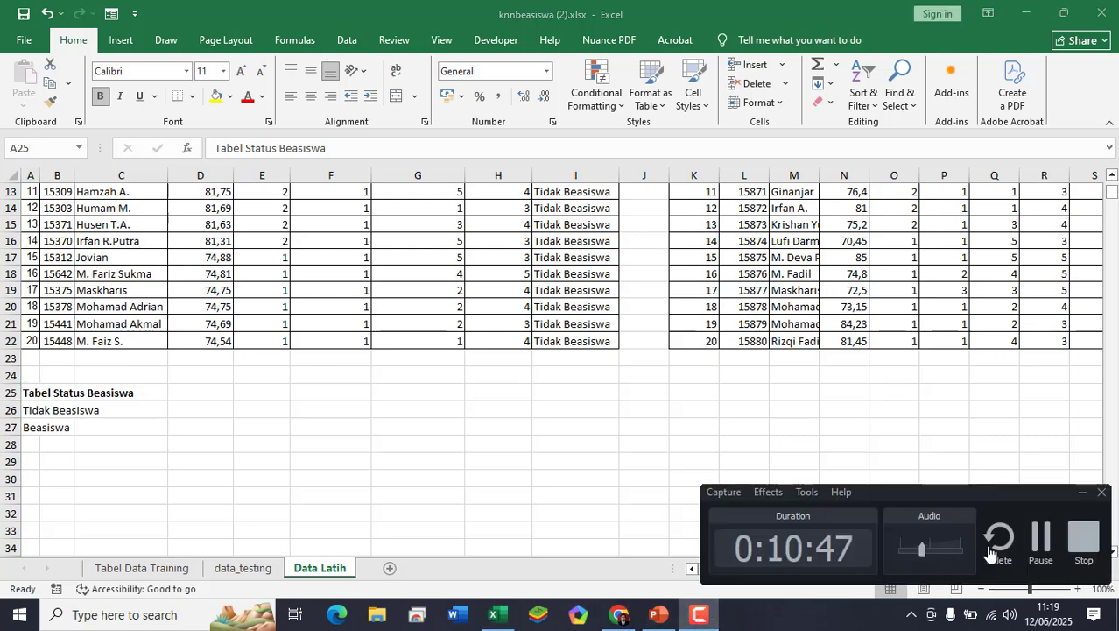
left_click(662, 615)
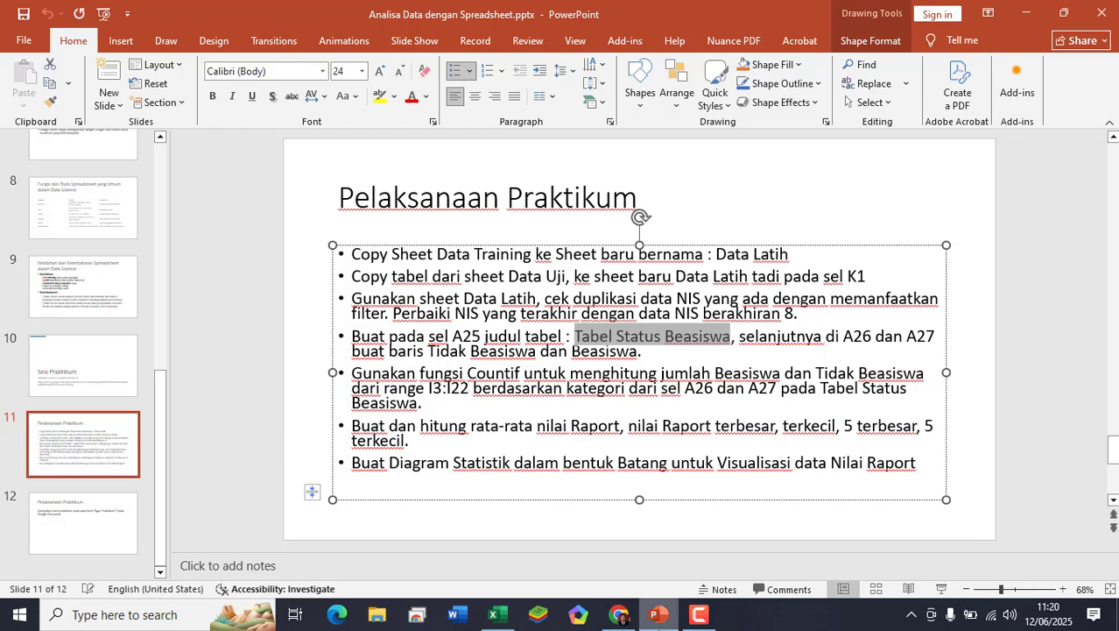
left_click(494, 614)
scroll(474, 398, "up", 4)
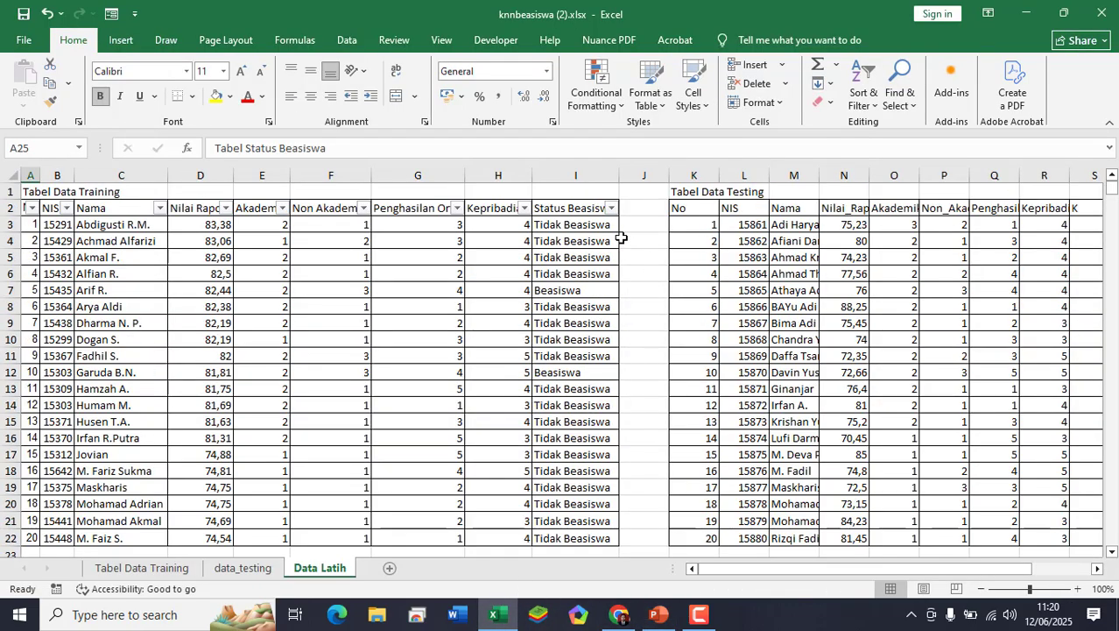
left_click(604, 228)
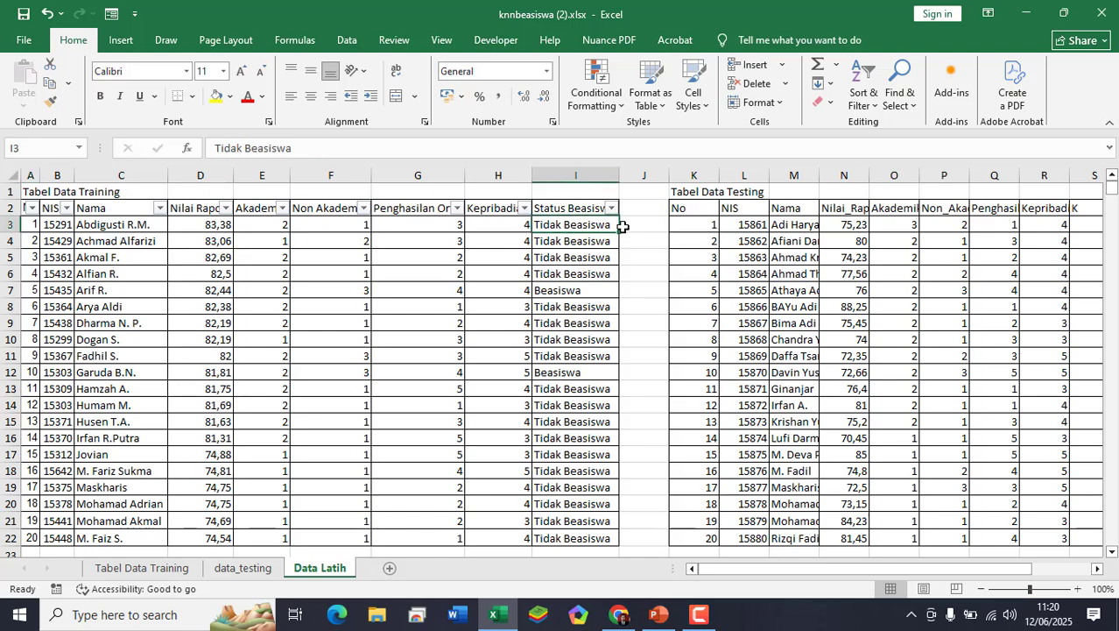
left_click(873, 106)
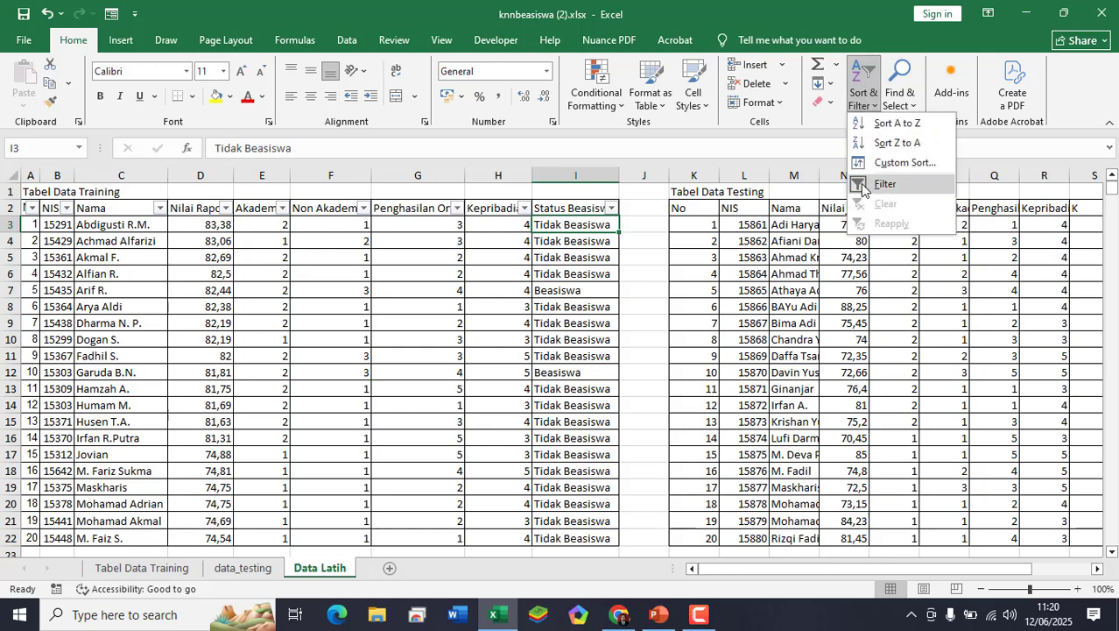
left_click(864, 183)
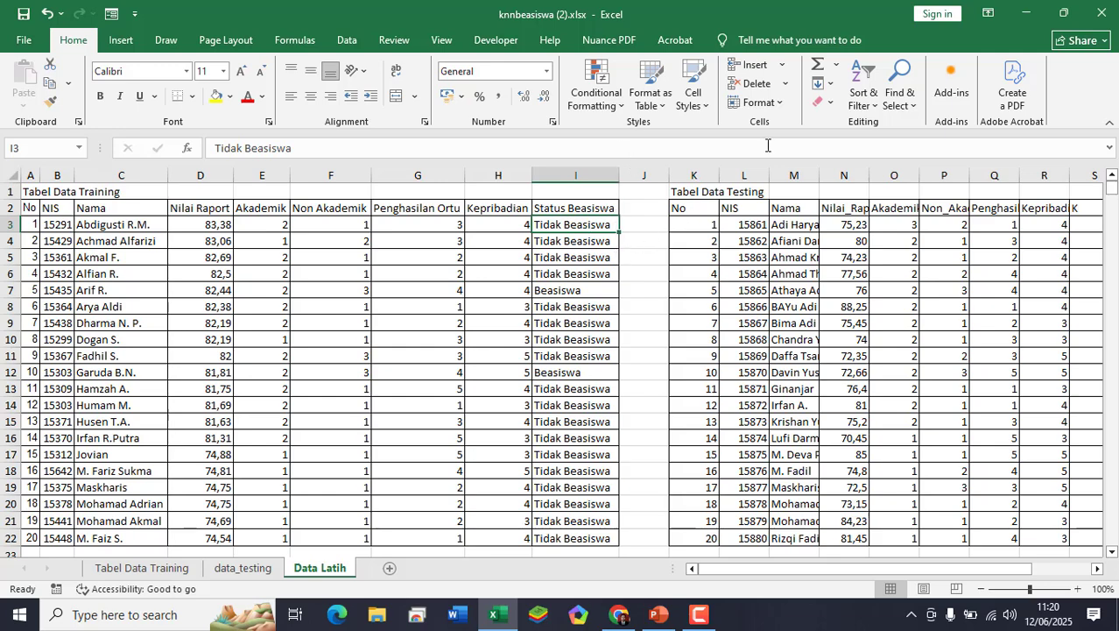
- Add list data validation to the Status Beasiswa cell I3, using the range $A$26:$A$27 as its source
left_click(347, 40)
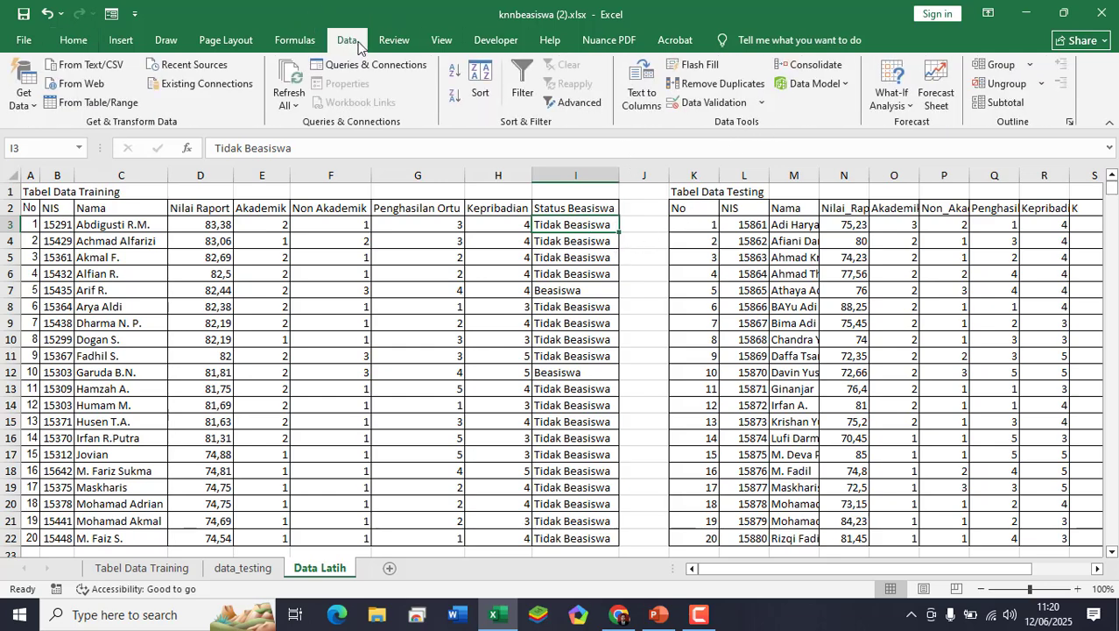
left_click(748, 105)
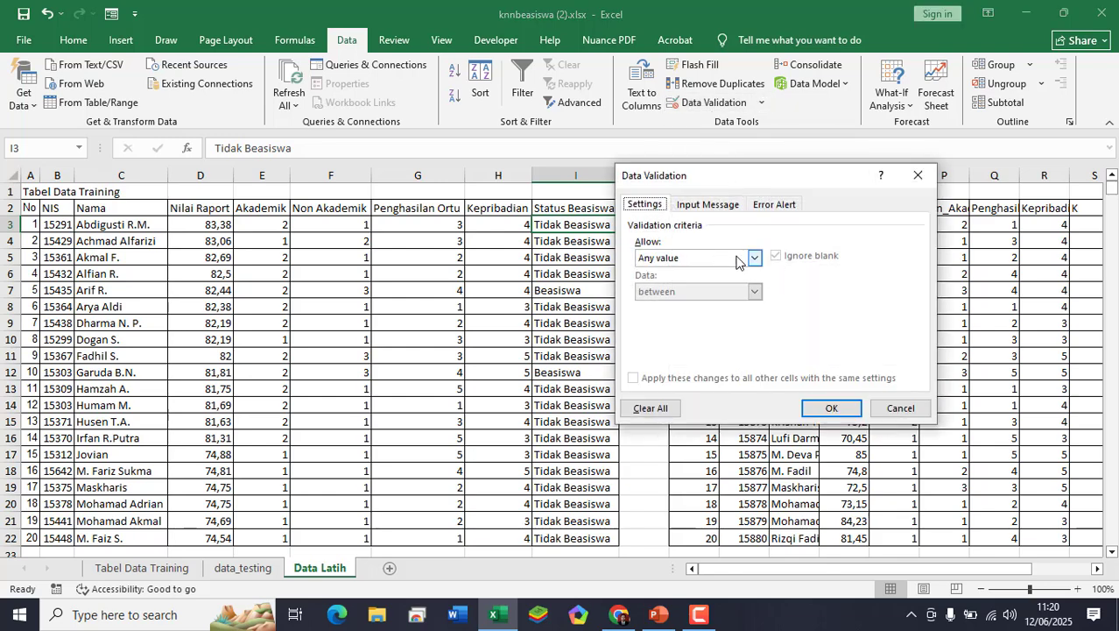
left_click(751, 258)
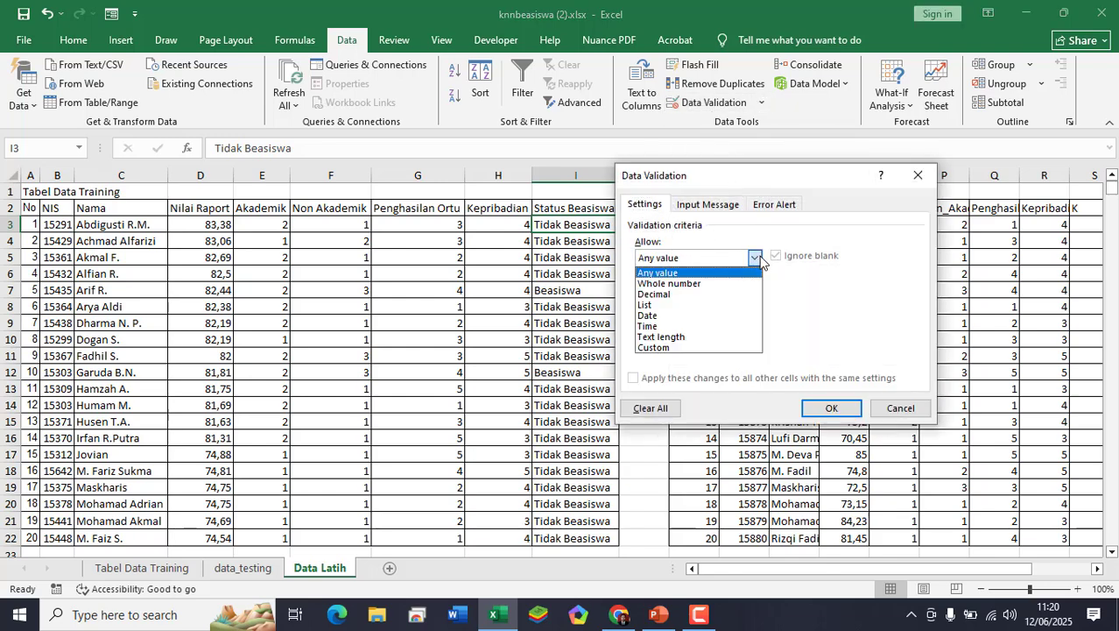
left_click(689, 304)
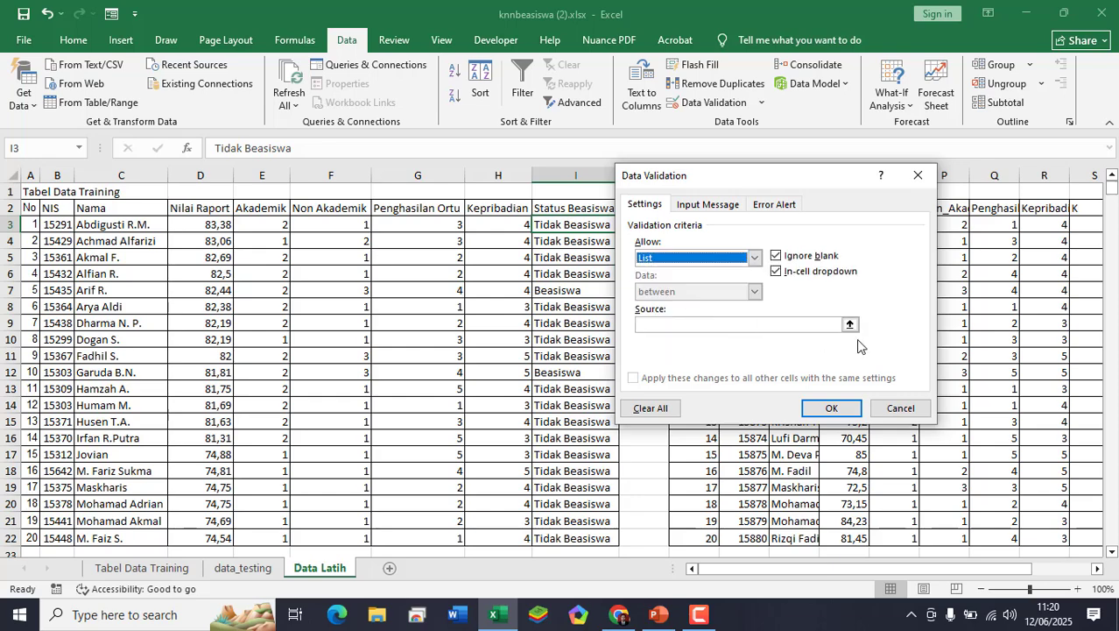
left_click(850, 325)
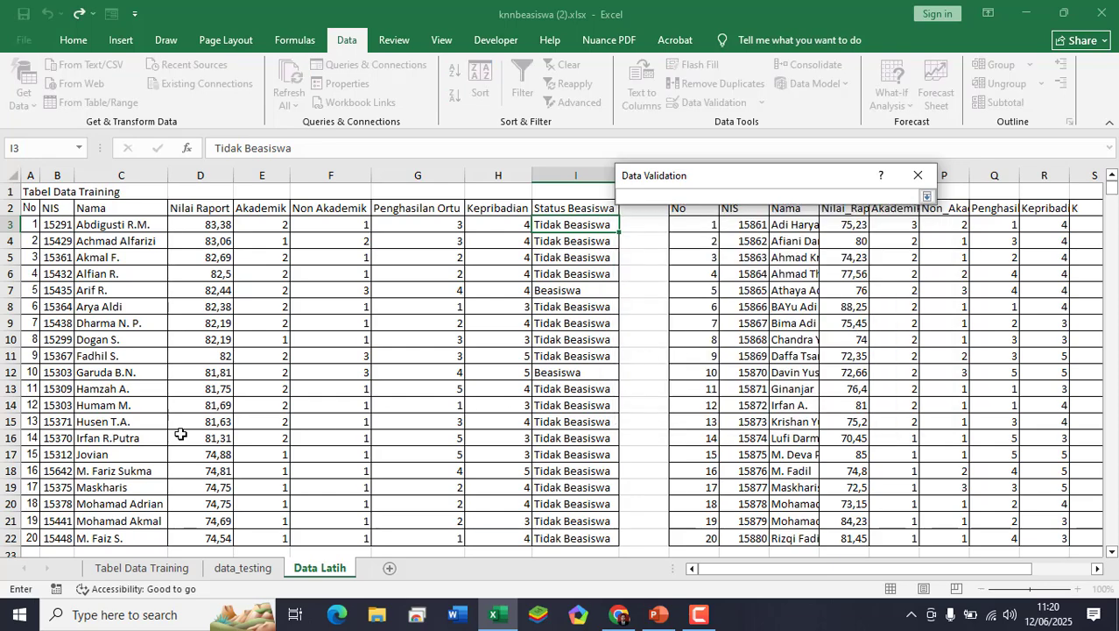
scroll(181, 433, "down", 6)
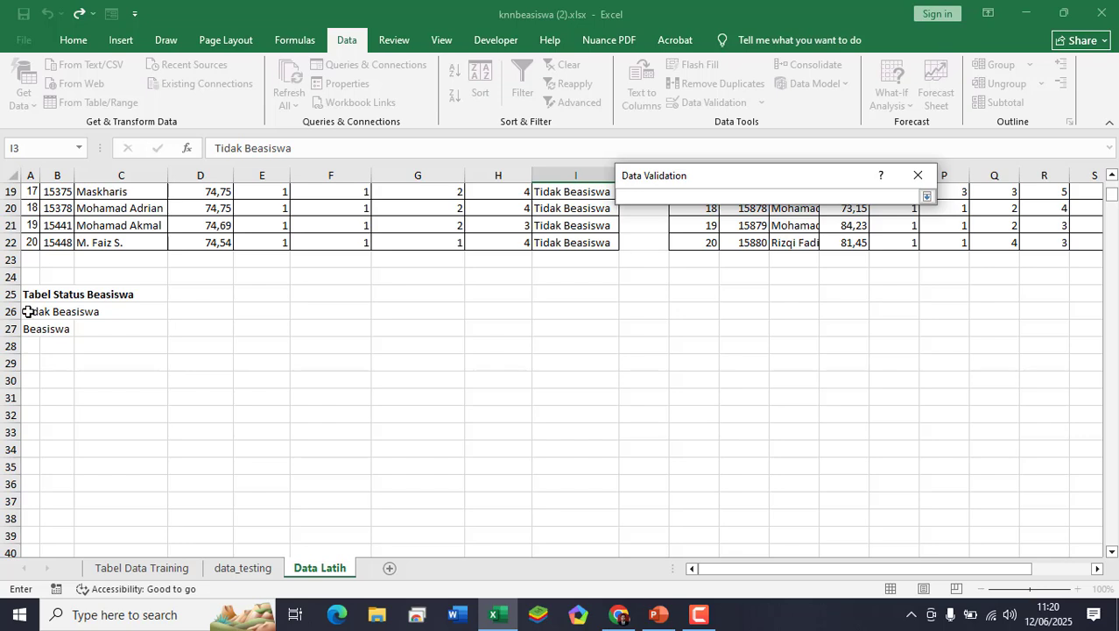
left_click_drag(33, 311, 34, 331)
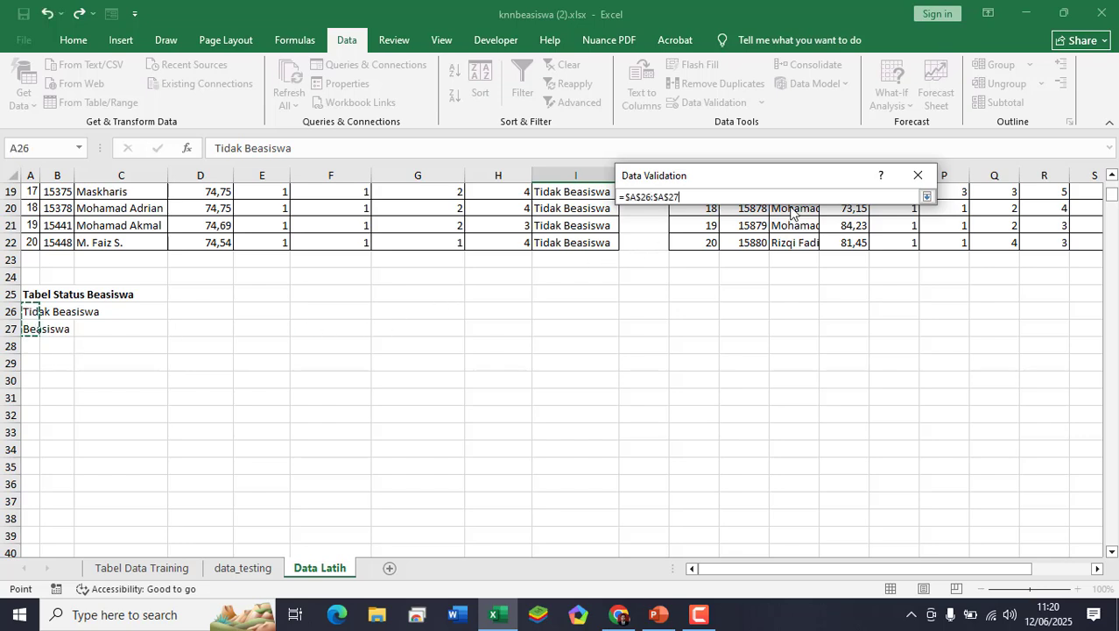
left_click(927, 199)
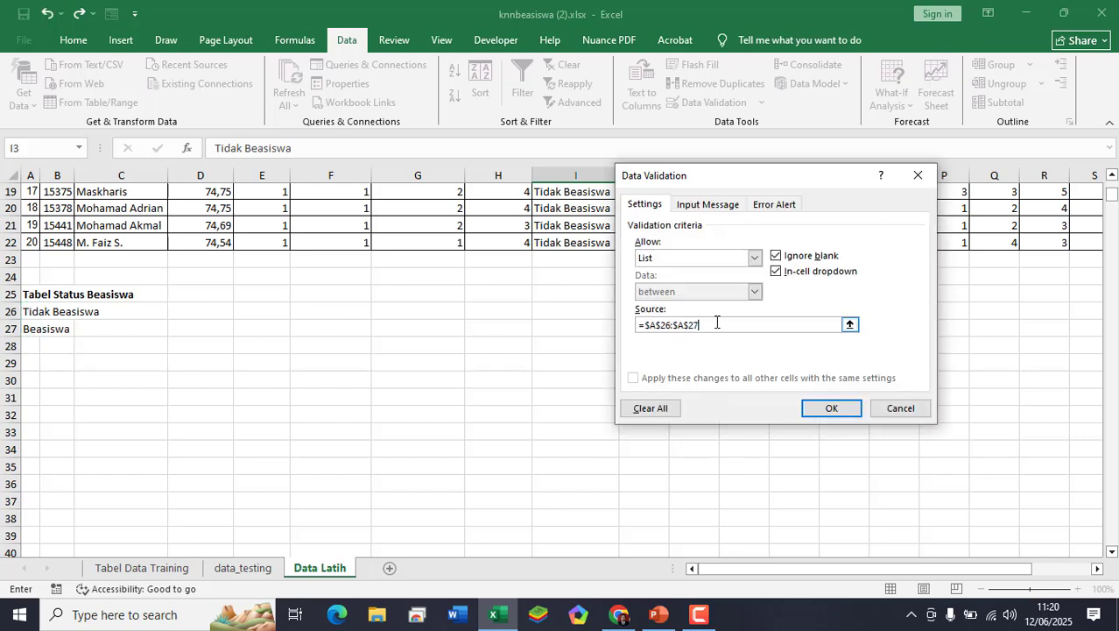
left_click(832, 409)
scroll(480, 349, "up", 6)
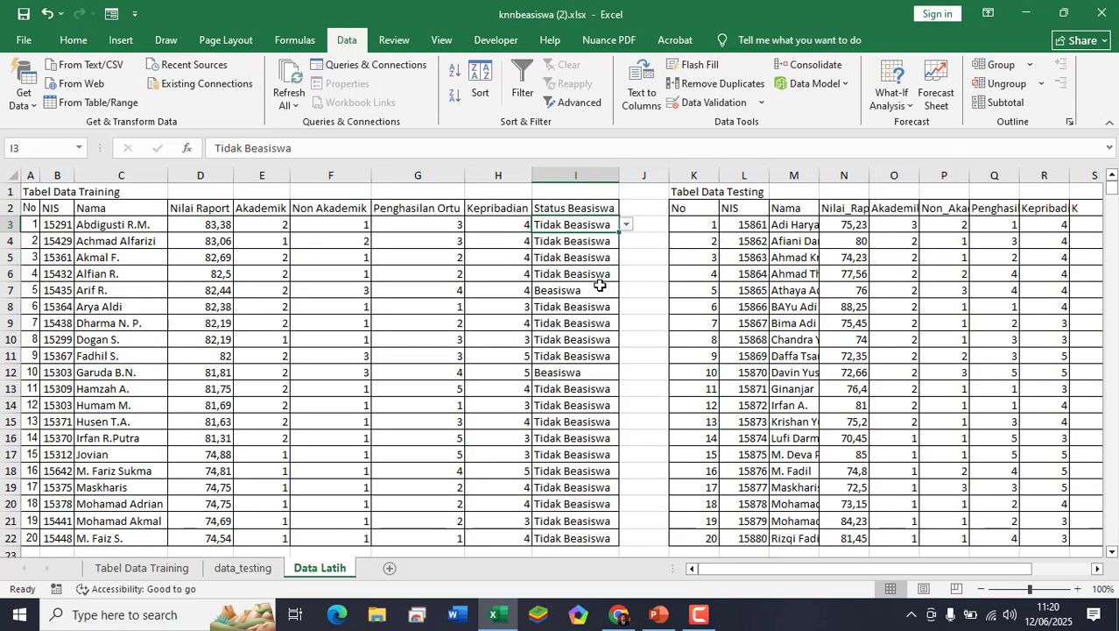
- Fill cell I3 with its dropdown validation down to I6 and check the dropdown in cell I4
left_click_drag(619, 231, 624, 279)
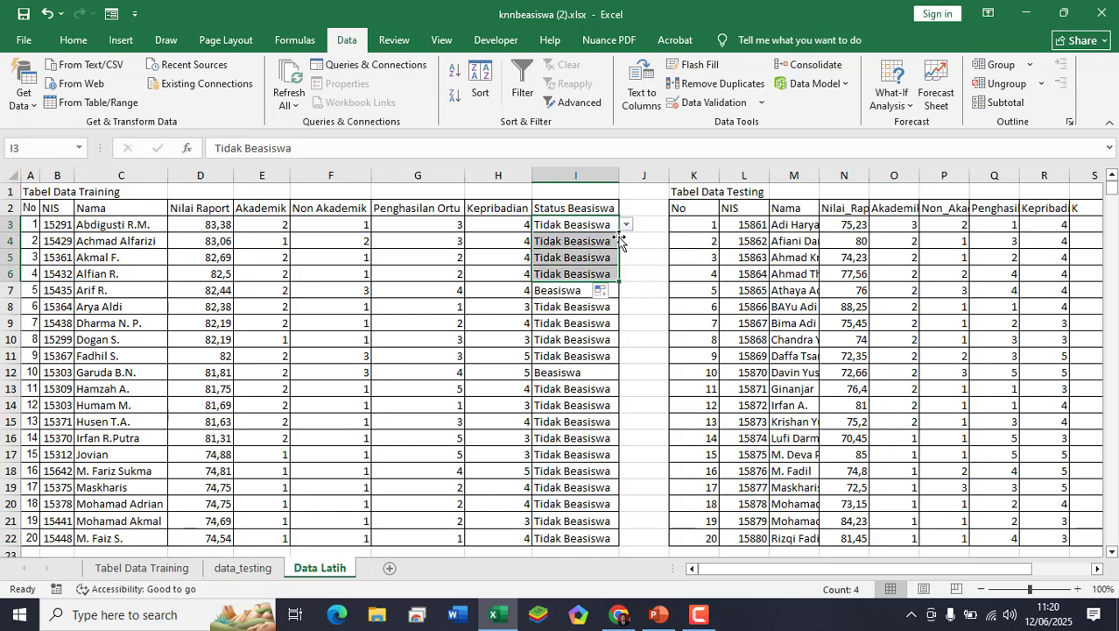
left_click(604, 241)
left_click(626, 240)
left_click(626, 240)
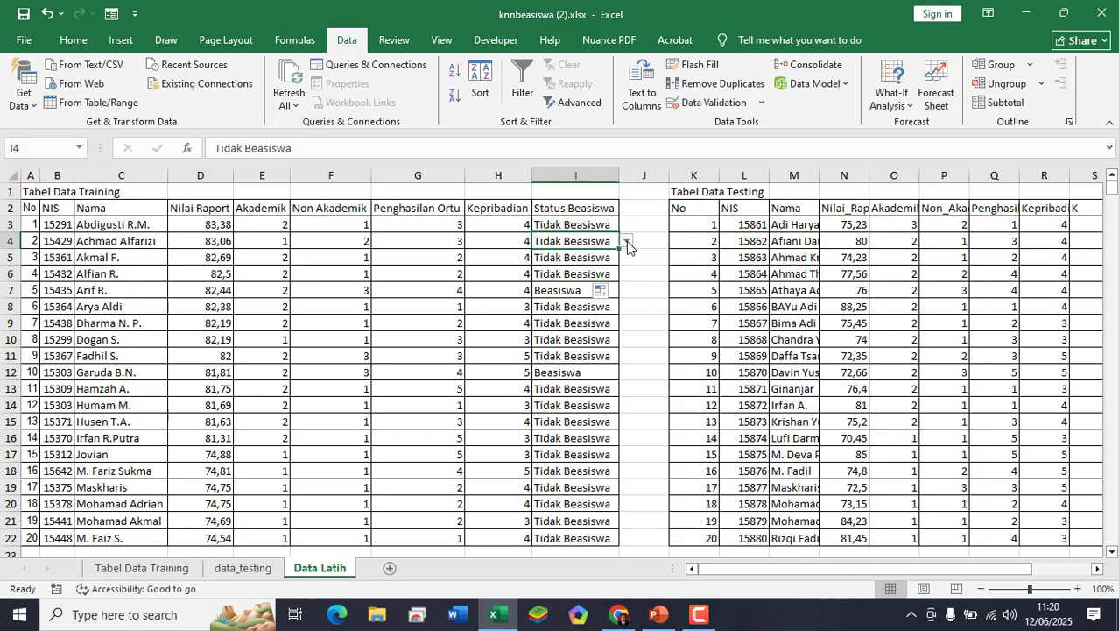
left_click(605, 275)
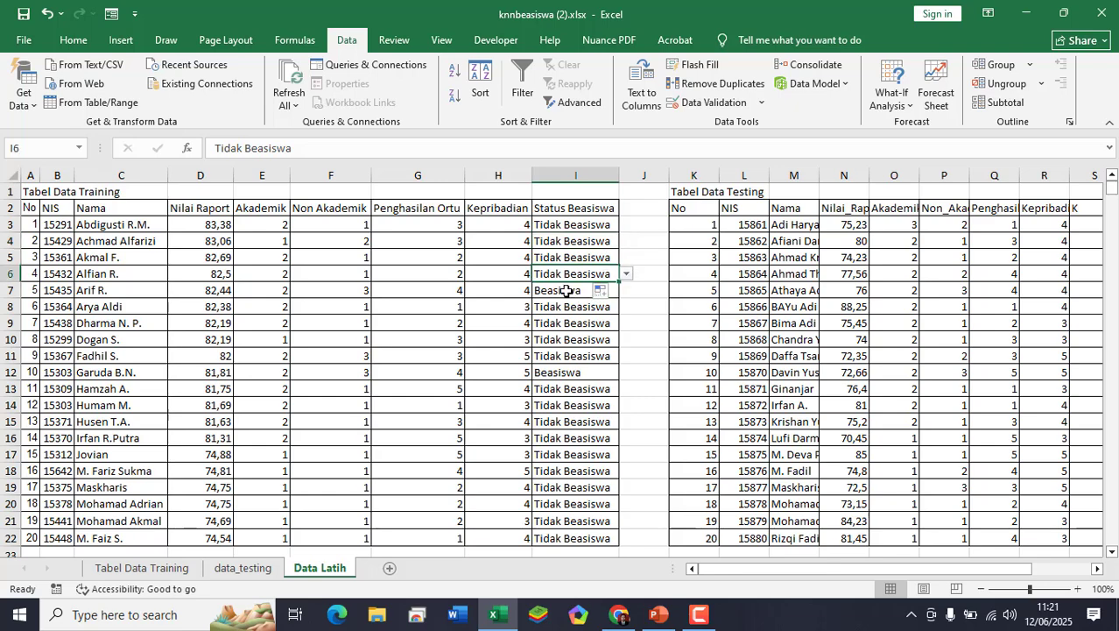
- Apply the Copy Cells auto-fill option to the status in cell I7
left_click(565, 290)
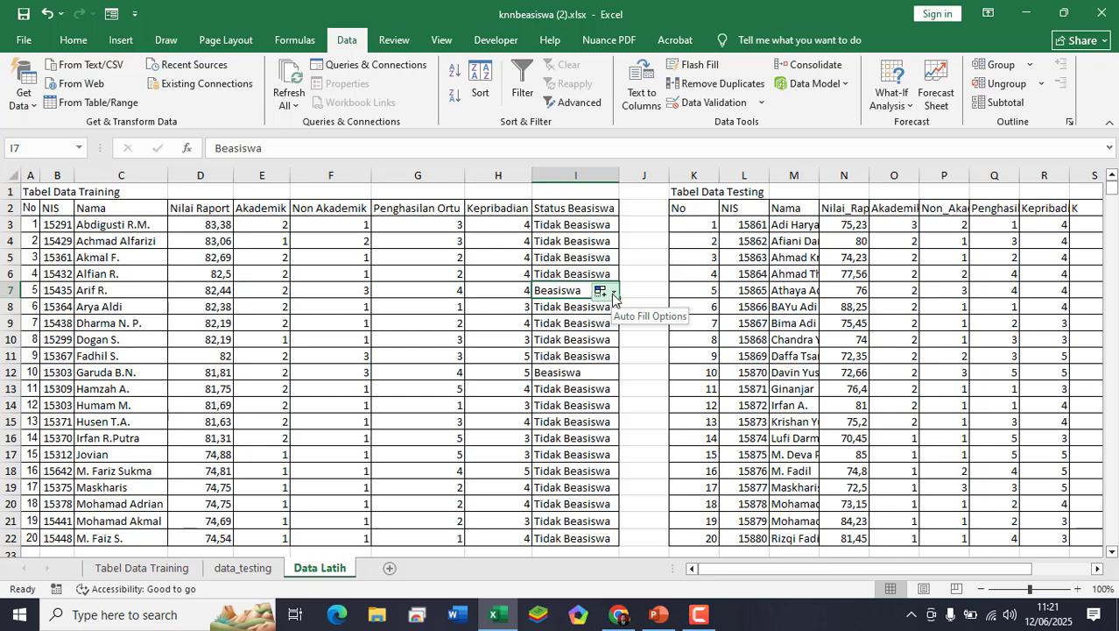
left_click(613, 292)
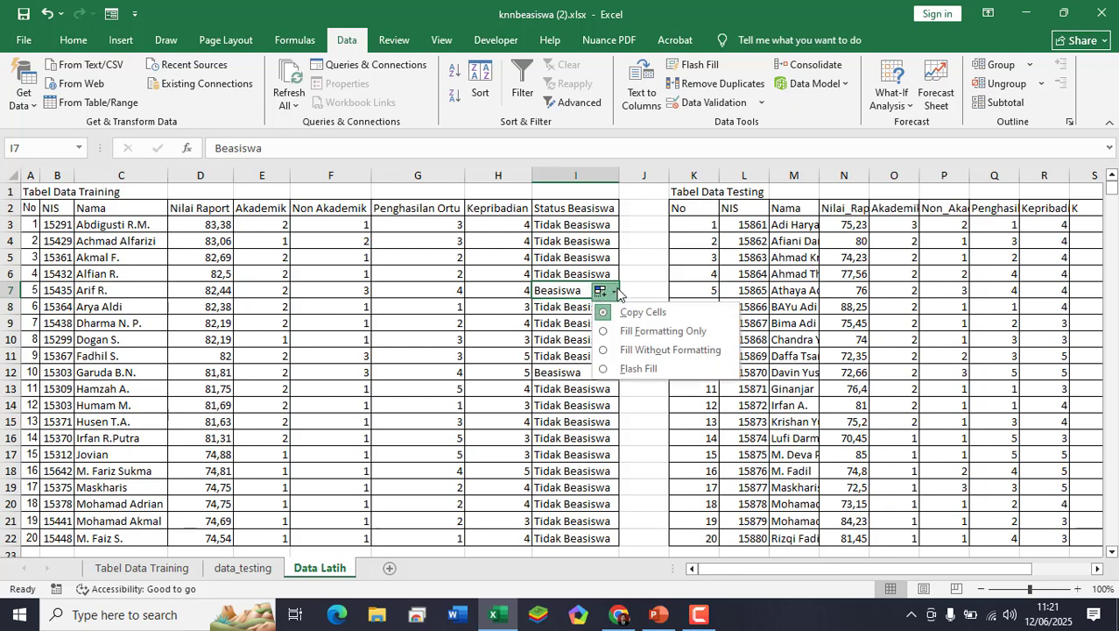
left_click(615, 292)
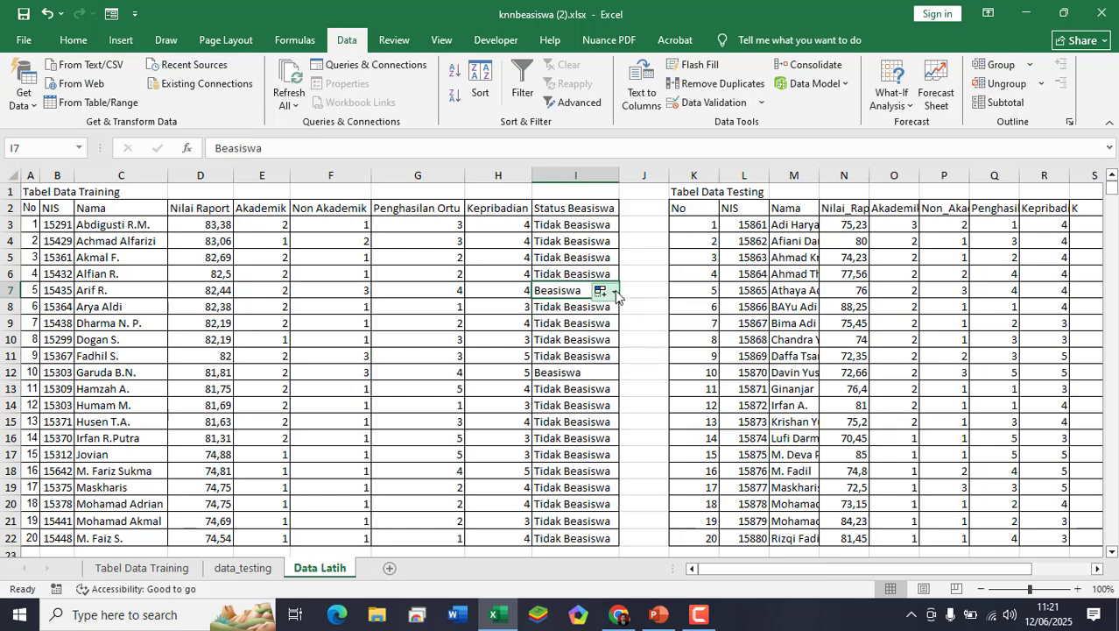
left_click(613, 293)
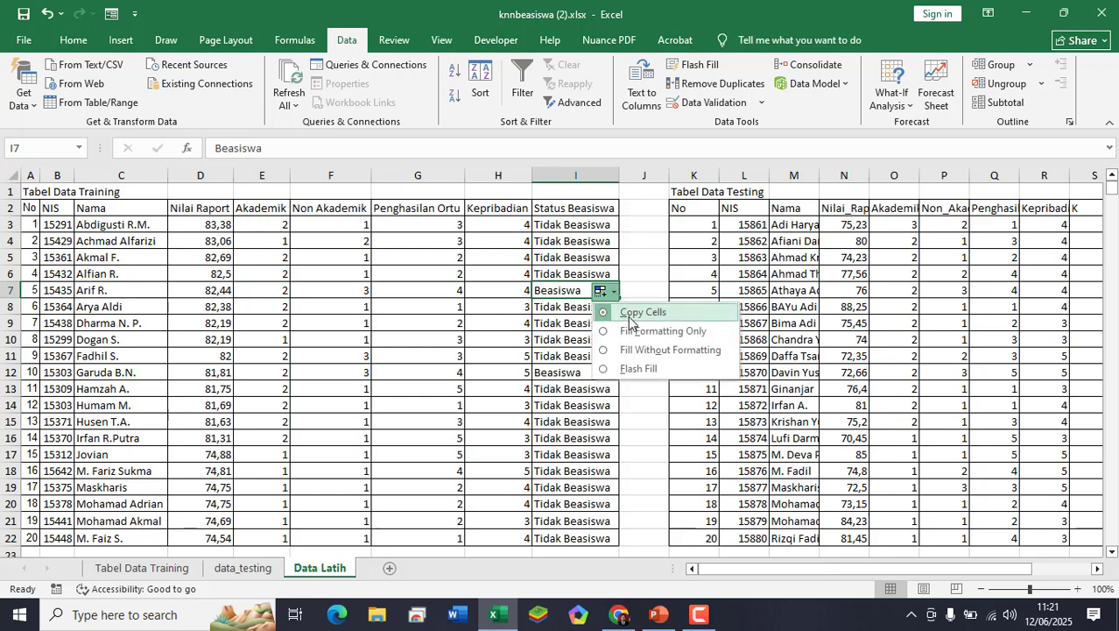
left_click(631, 315)
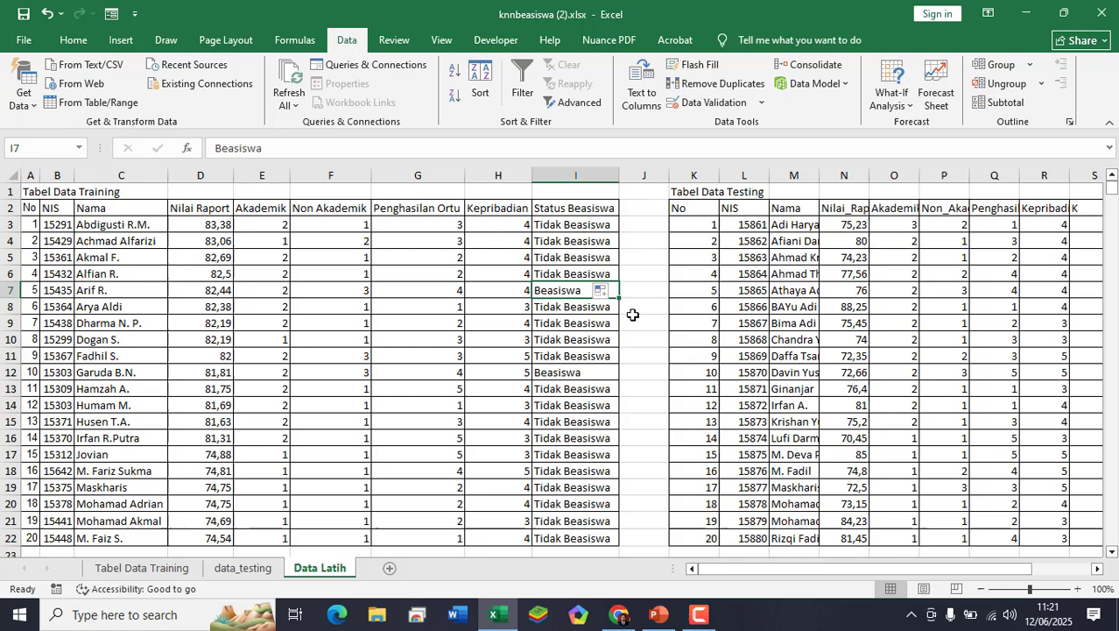
- Fill the validated status cell I6 down into I7, including its drop-down options
left_click(609, 276)
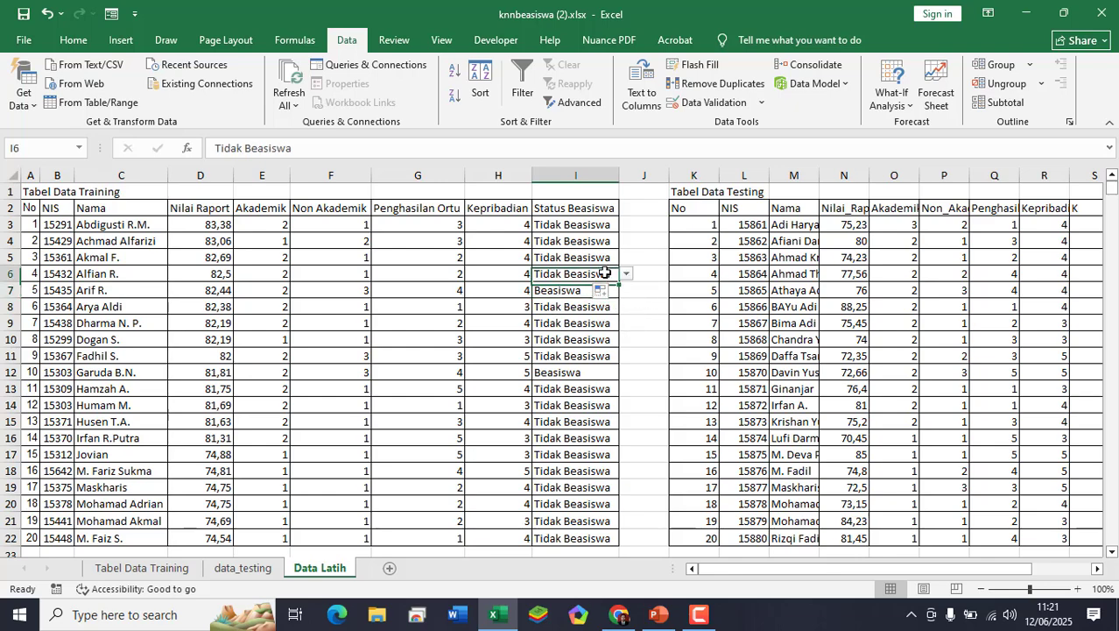
left_click(625, 278)
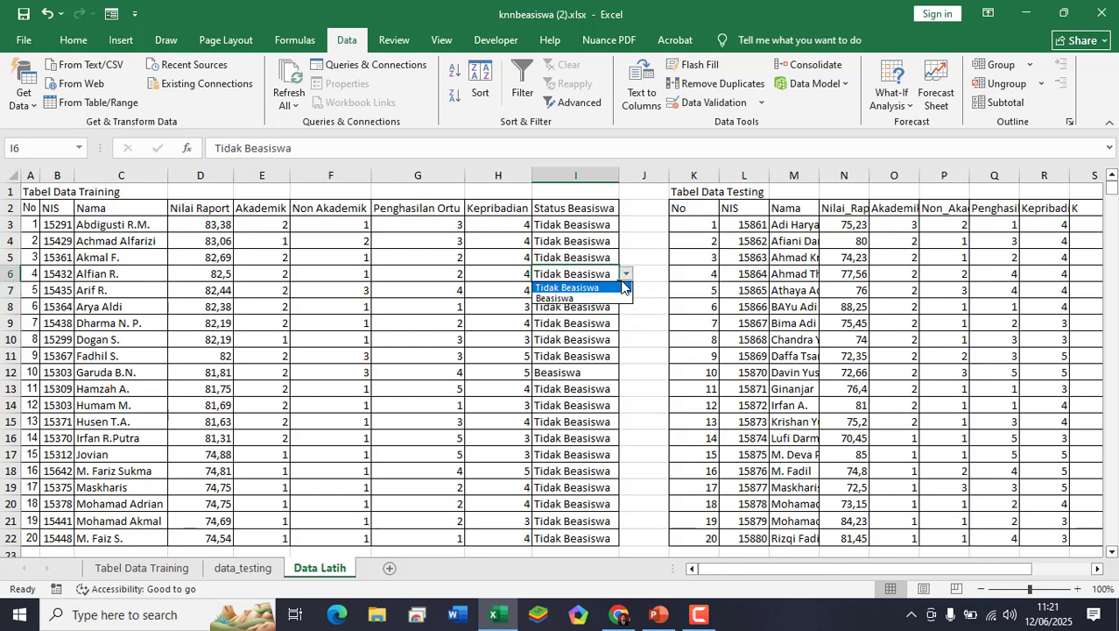
left_click(609, 270)
left_click_drag(618, 282, 618, 298)
- Set the status in I7 to Beasiswa from its validation options
left_click(569, 293)
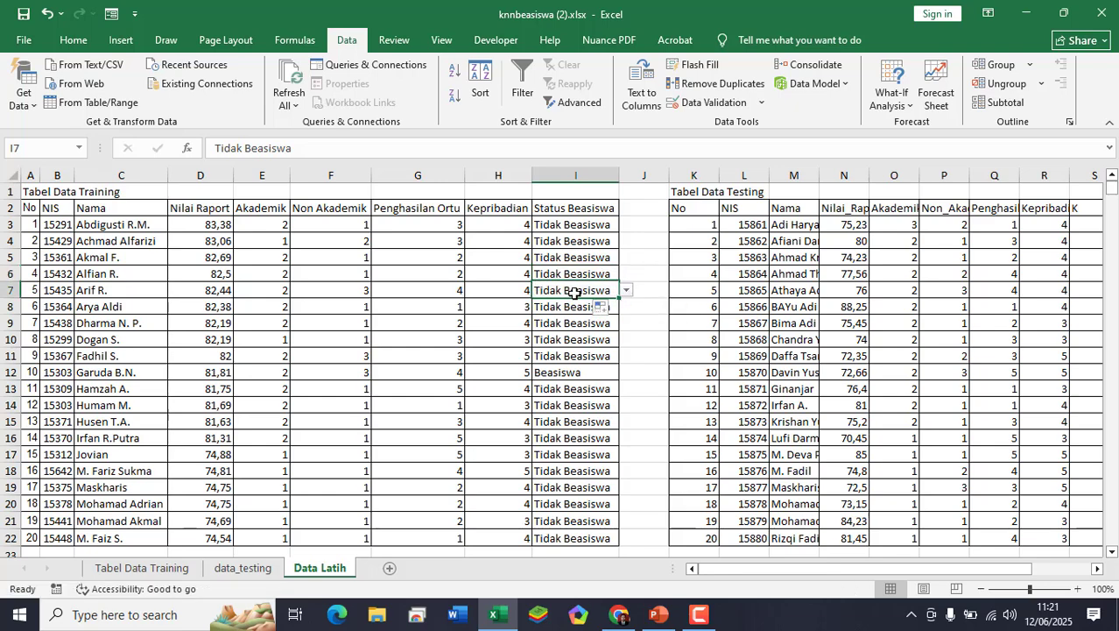
left_click(626, 289)
left_click(617, 320)
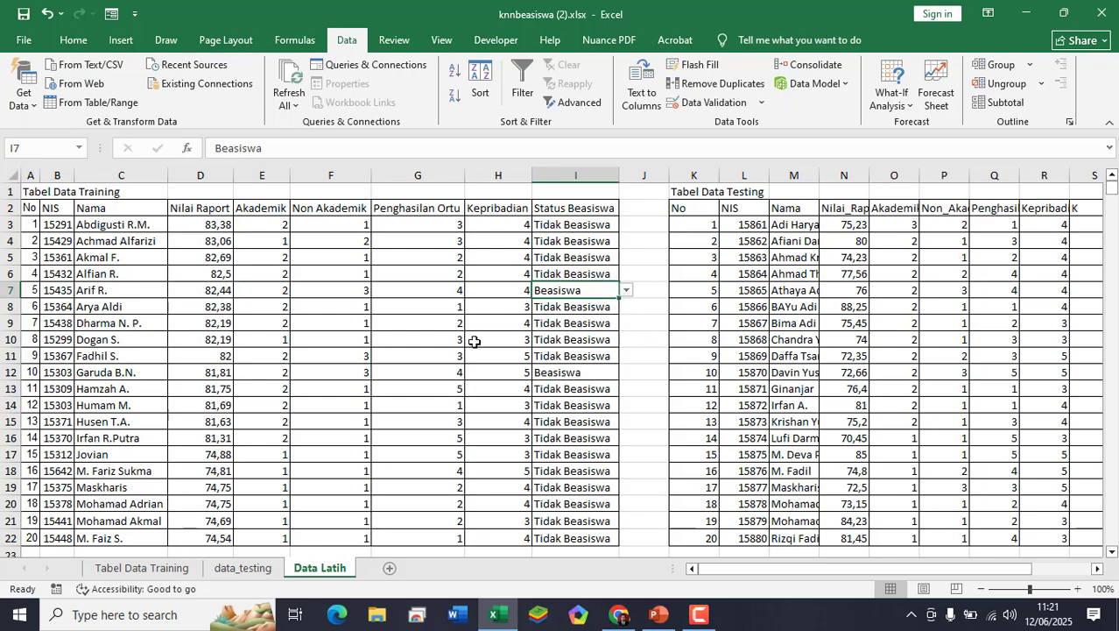
scroll(80, 500, "down", 3)
scroll(638, 403, "up", 3)
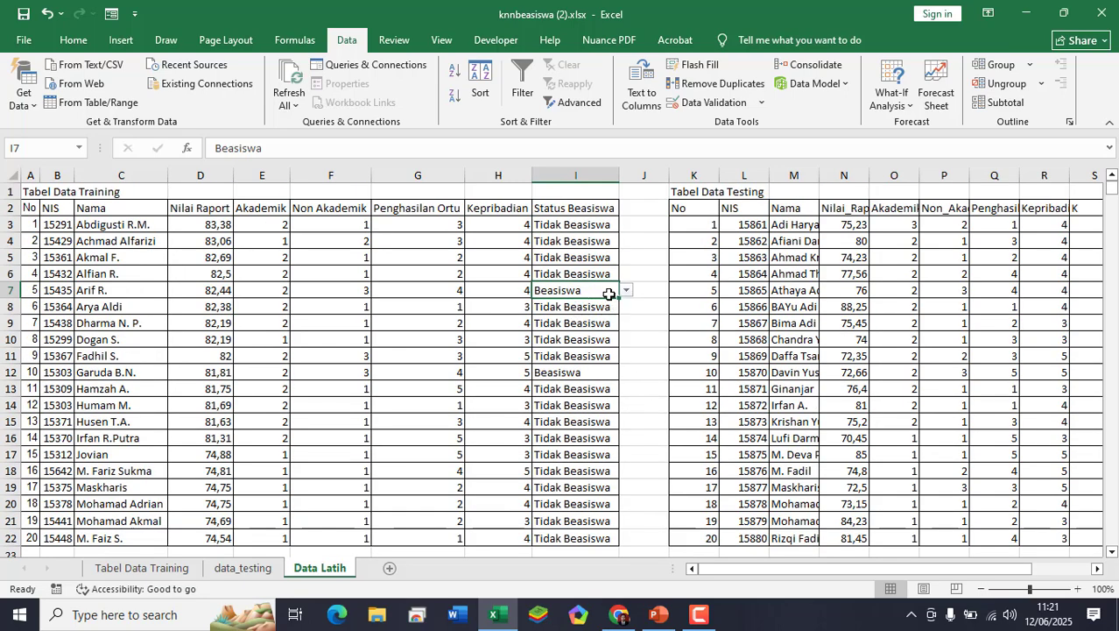
- Copy the validated Beasiswa status from I7 and paste it into I12
right_click(608, 293)
left_click(652, 233)
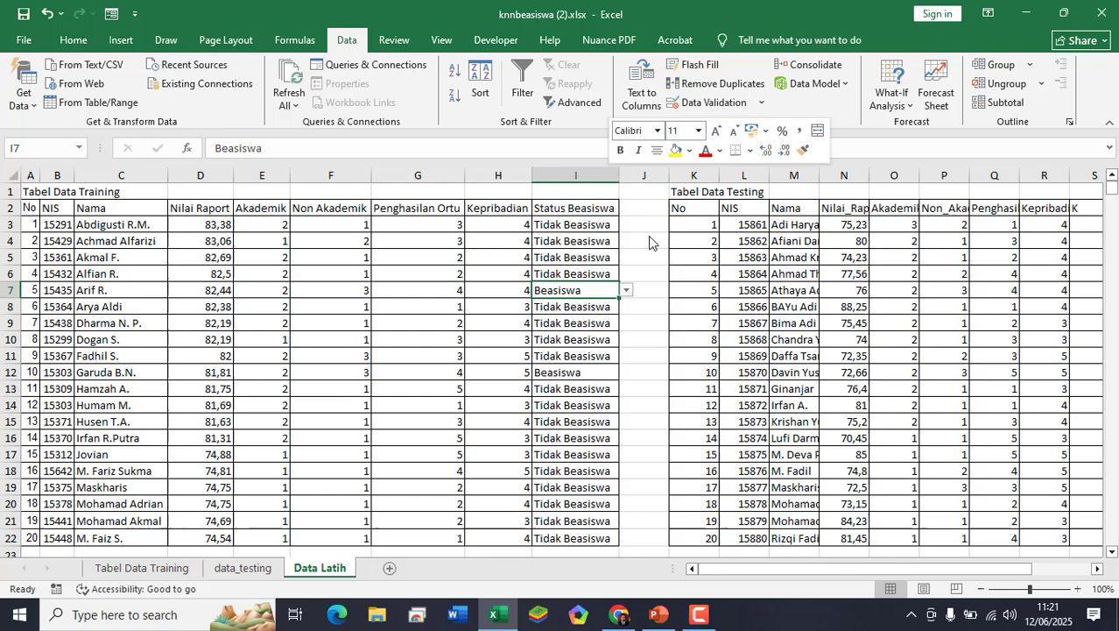
left_click(582, 373)
right_click(604, 372)
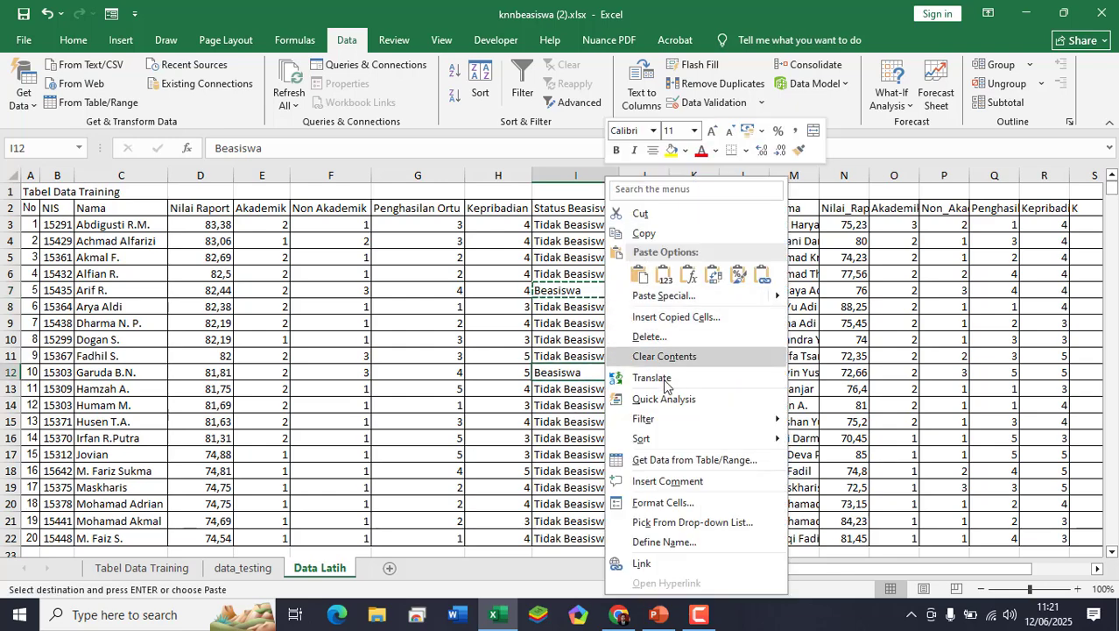
key("Escape")
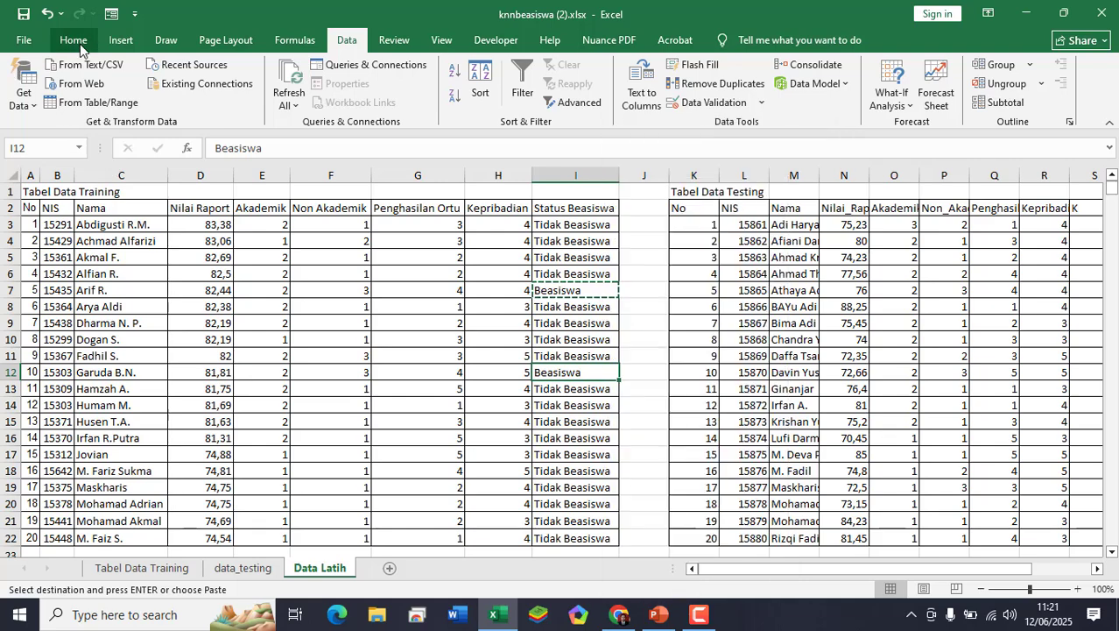
left_click(74, 40)
left_click(24, 77)
- Copy the validated Tidak Beasiswa status from I6 and paste it into I8:I11
left_click(595, 273)
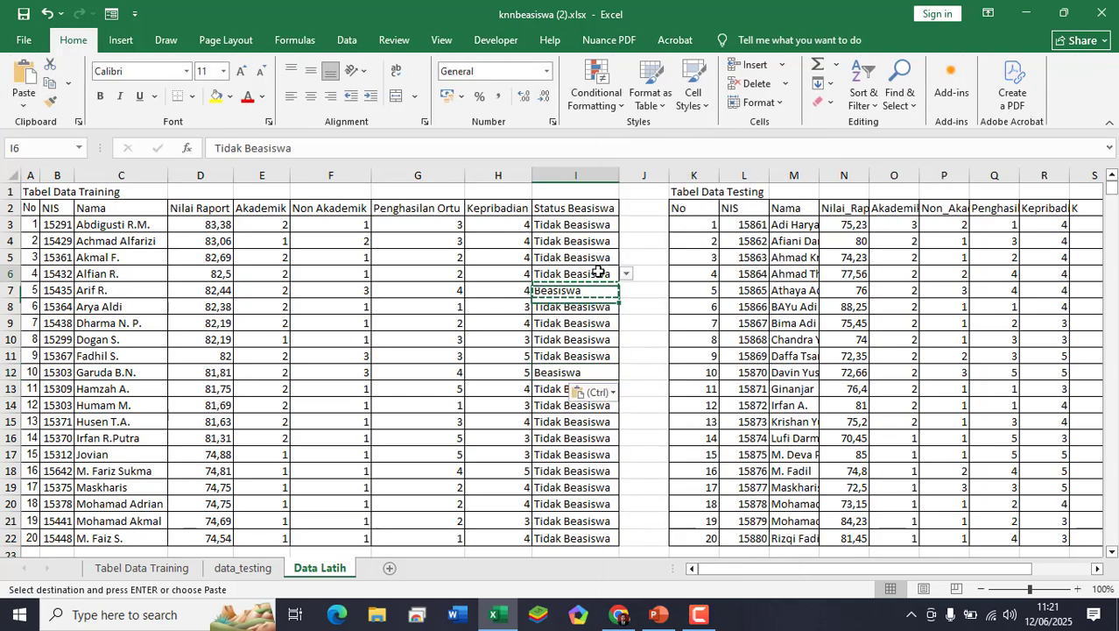
right_click(597, 271)
left_click(624, 235)
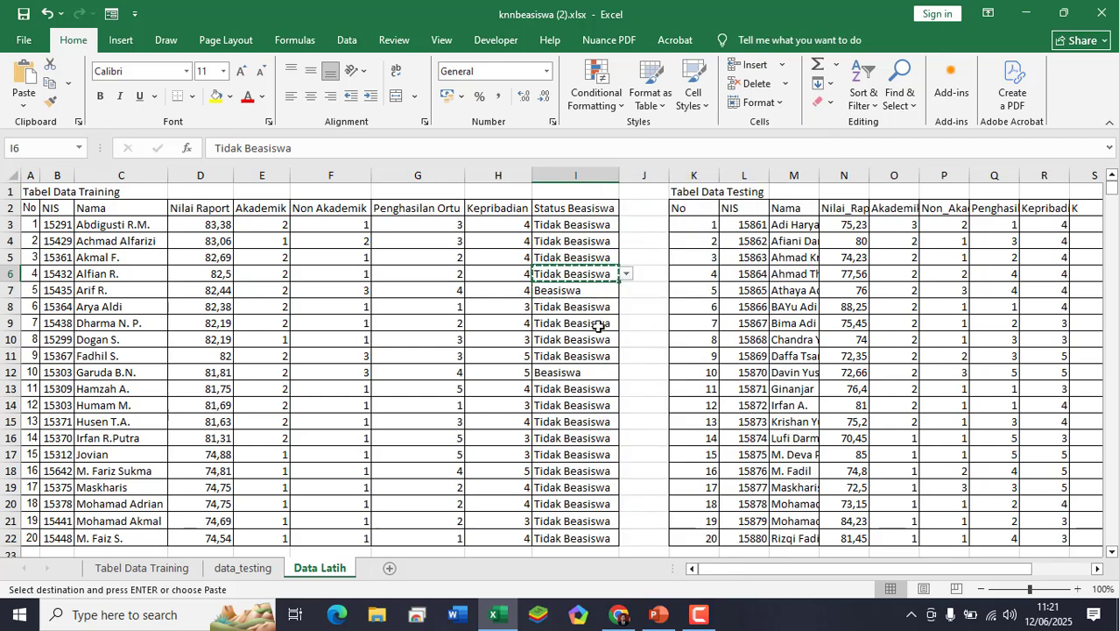
left_click_drag(597, 308, 592, 355)
key("ctrl+v")
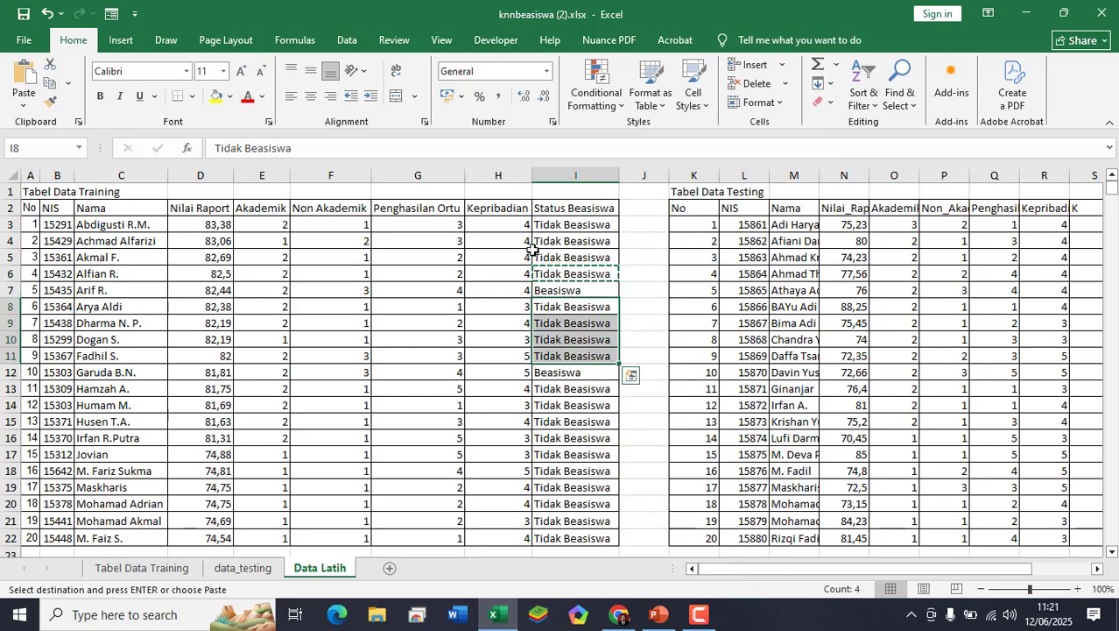
left_click(30, 79)
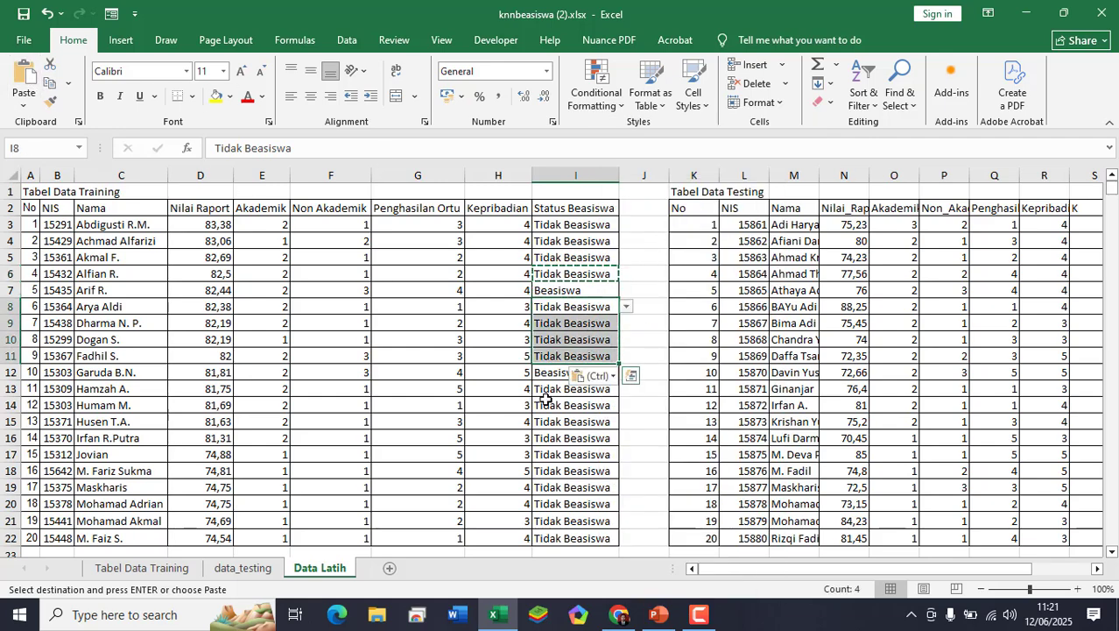
- Paste the copied Tidak Beasiswa status into I13:I22 and check the drop-down options in I15
left_click_drag(563, 388, 569, 544)
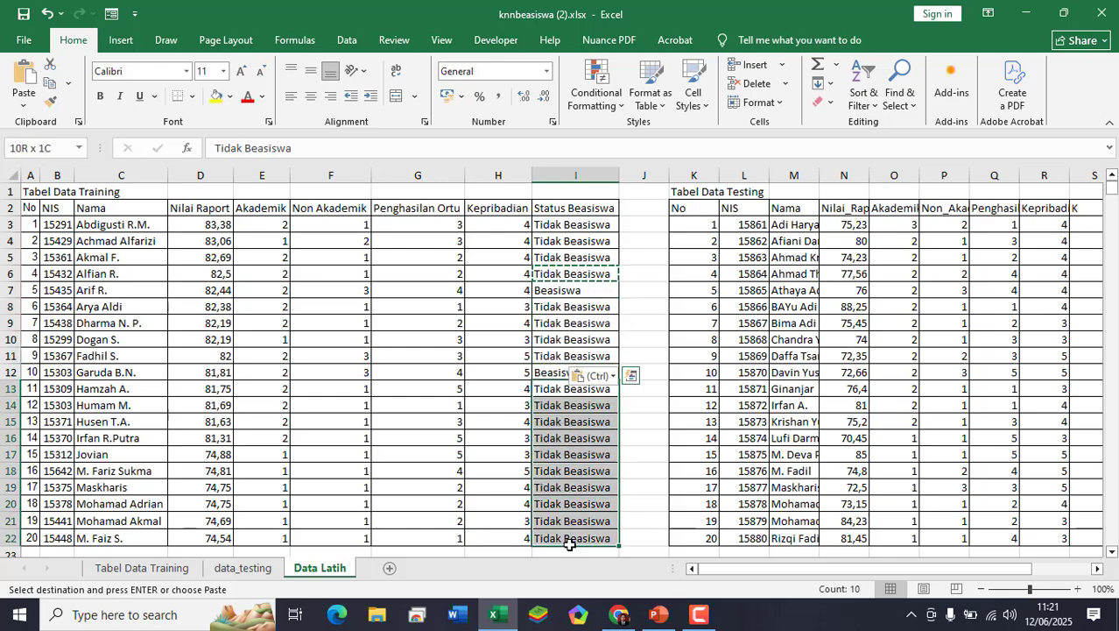
left_click(26, 77)
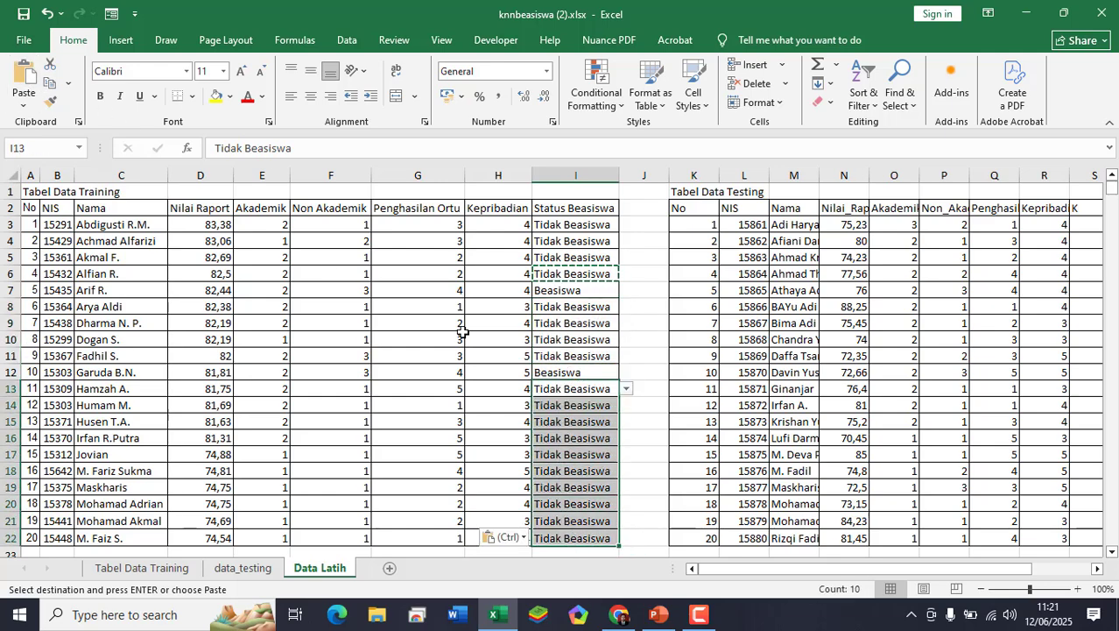
left_click(590, 423)
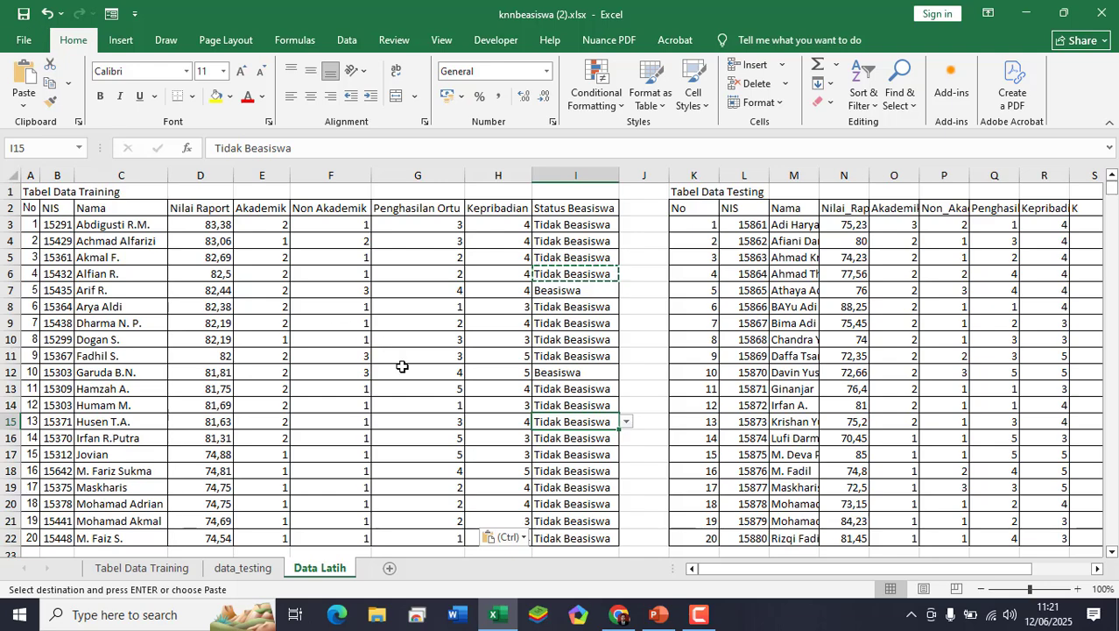
key("Escape")
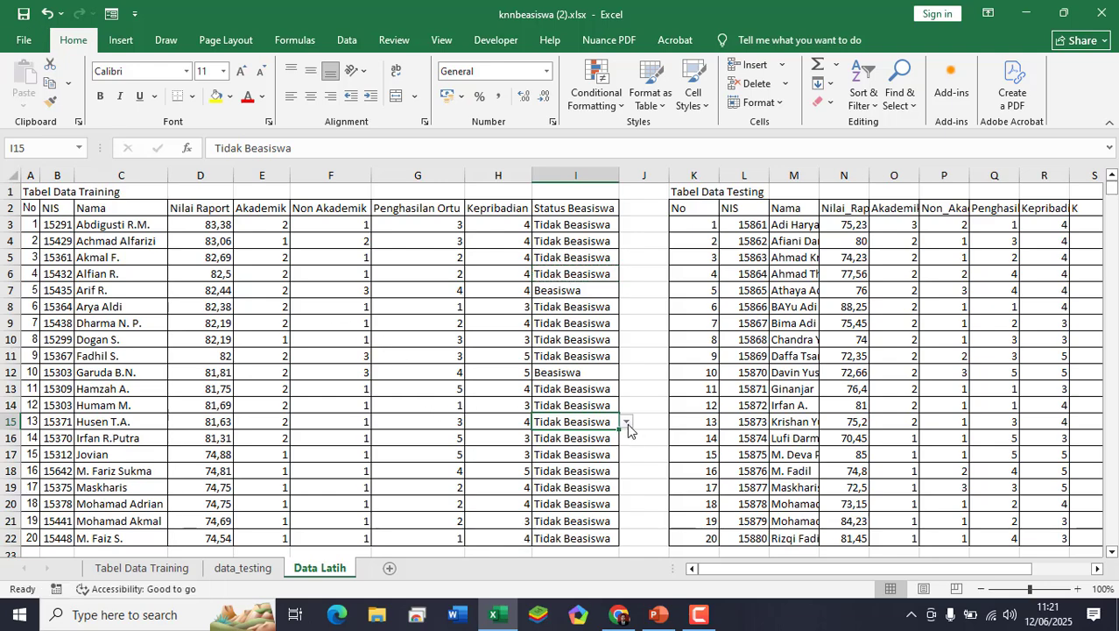
left_click(626, 423)
left_click(626, 423)
left_click(665, 340)
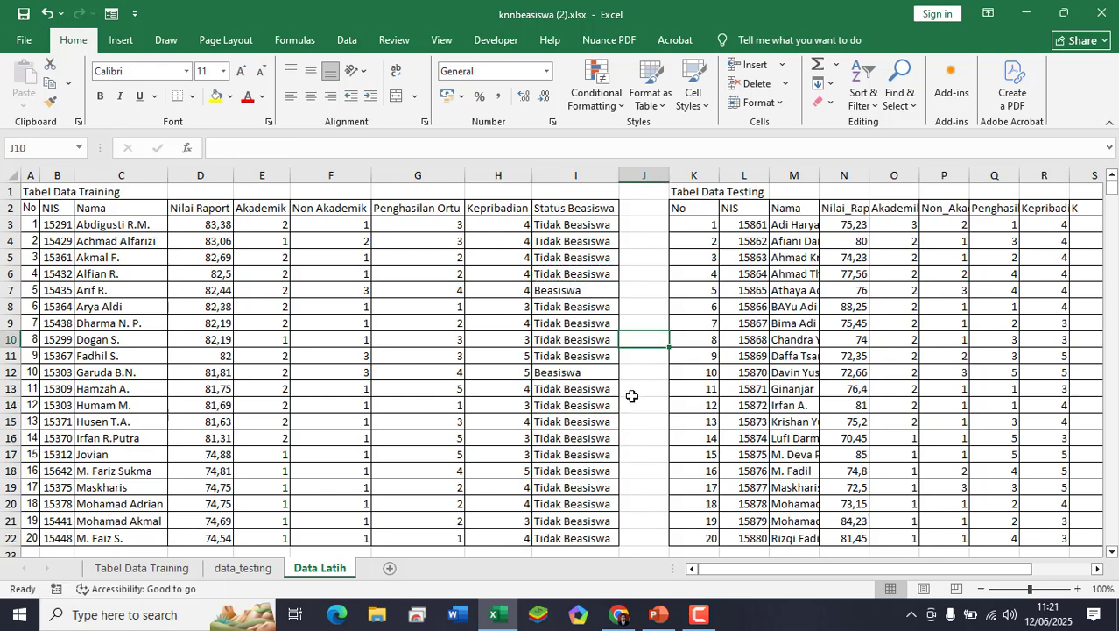
- In D26 of Tabel Status Beasiswa, start a COUNTIF formula with the status cells I3:I22 as its range
scroll(632, 395, "down", 3)
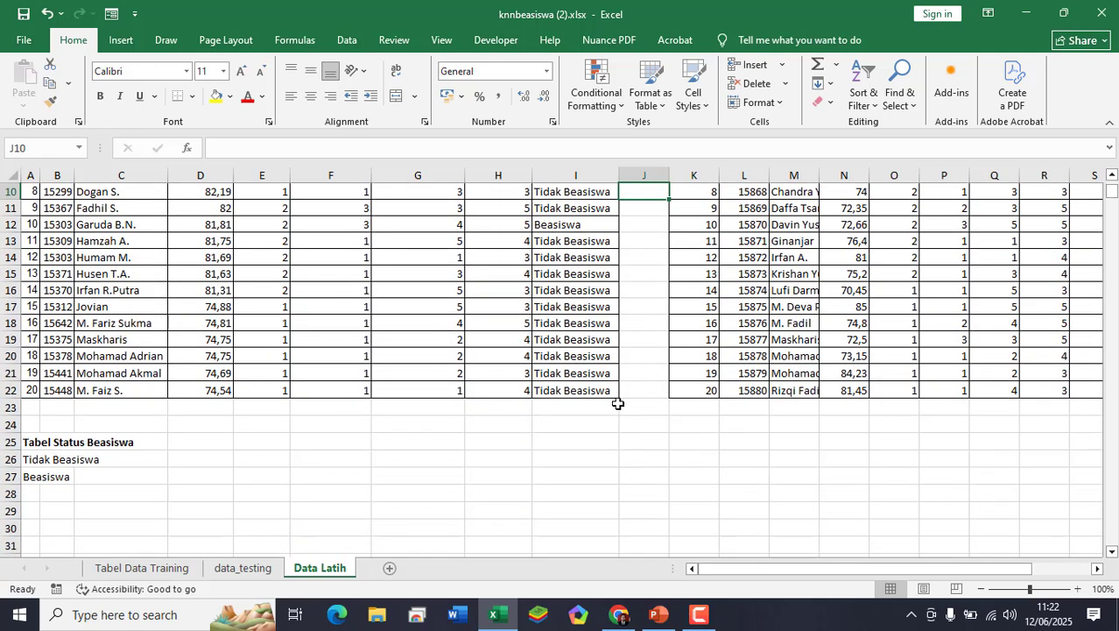
left_click(46, 461)
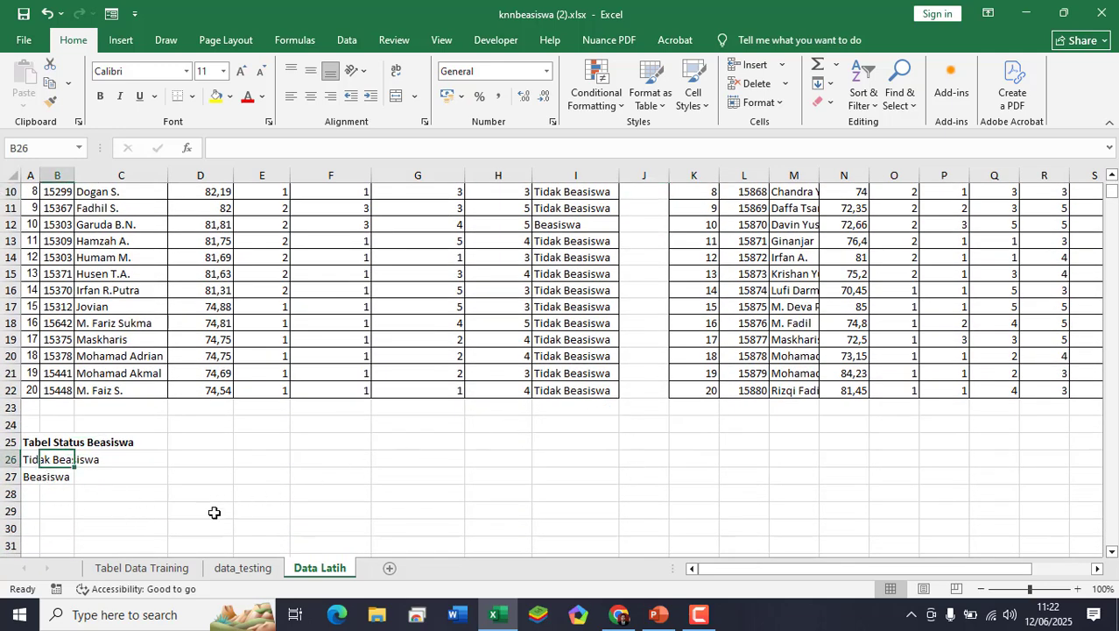
left_click(202, 460)
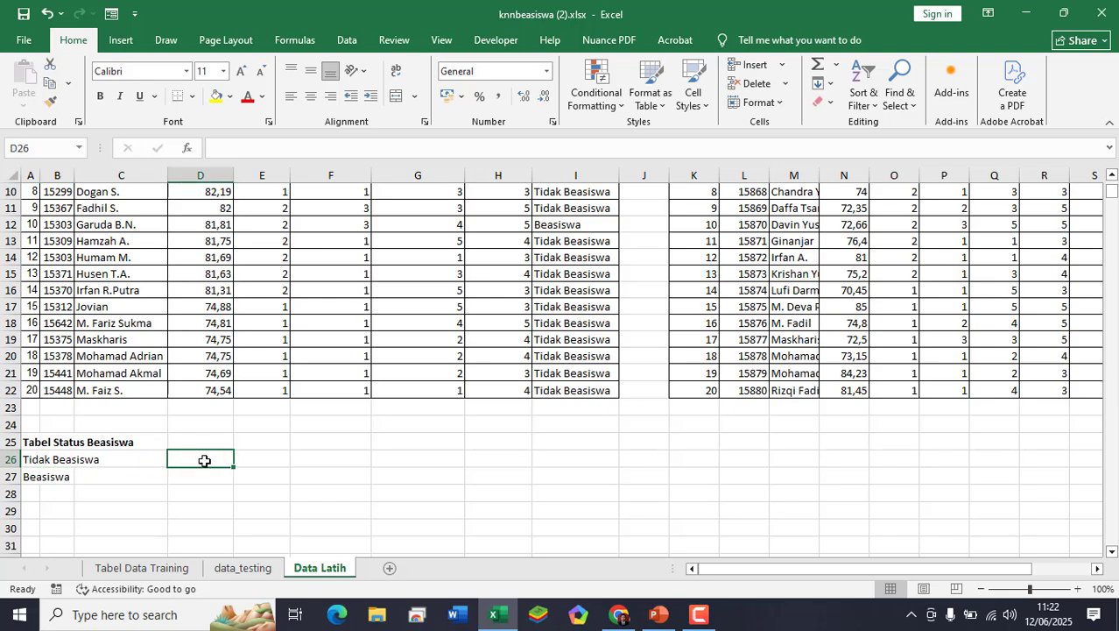
scroll(571, 355, "up", 3)
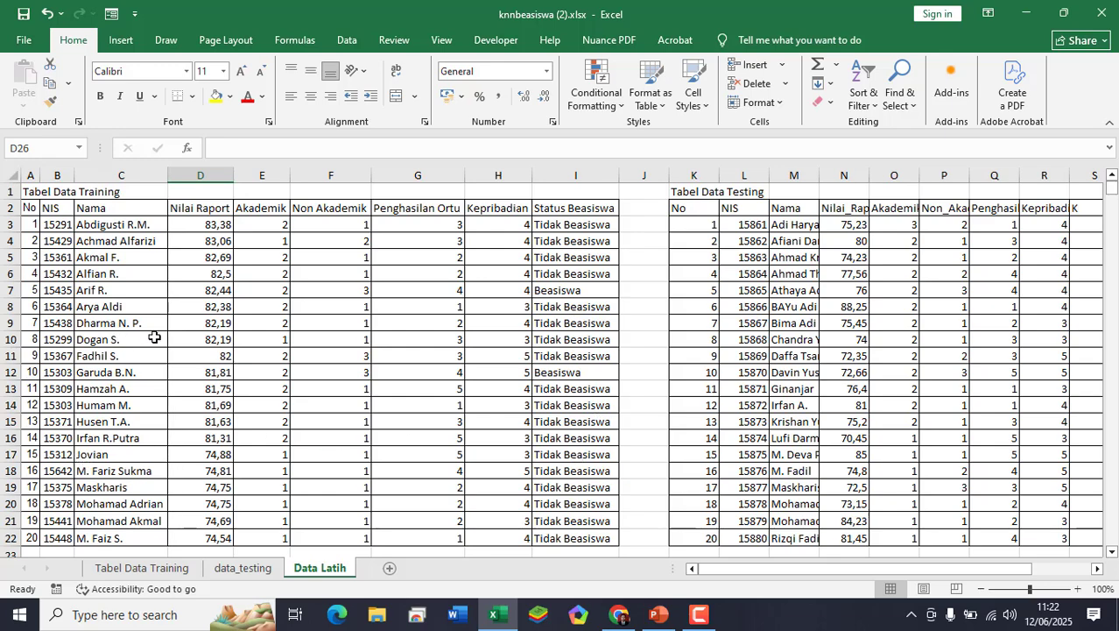
scroll(269, 461, "down", 2)
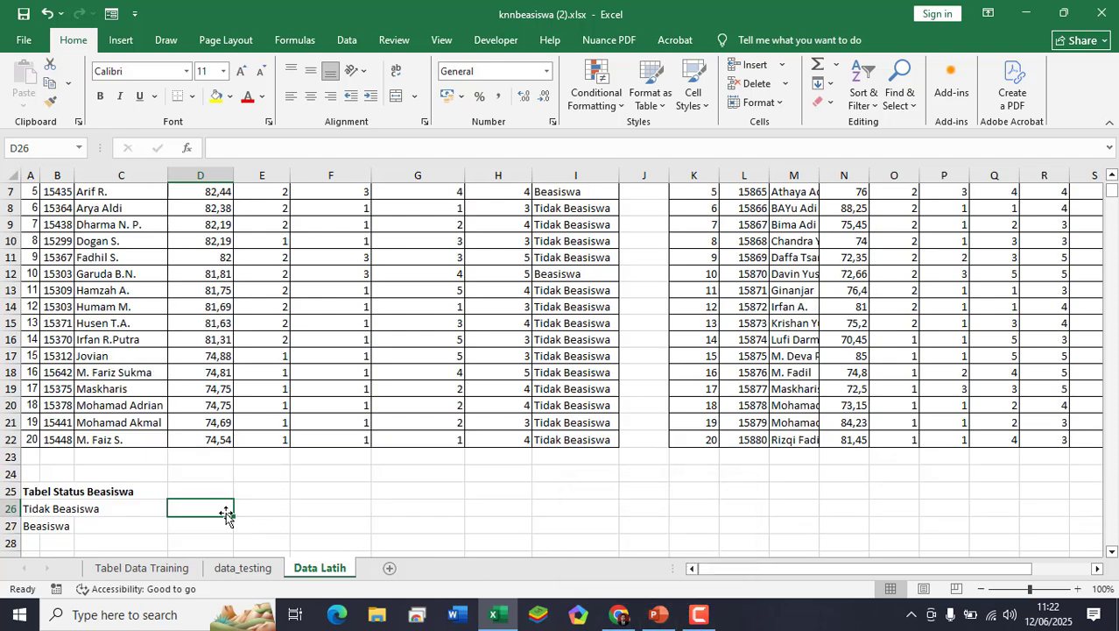
type("=coun")
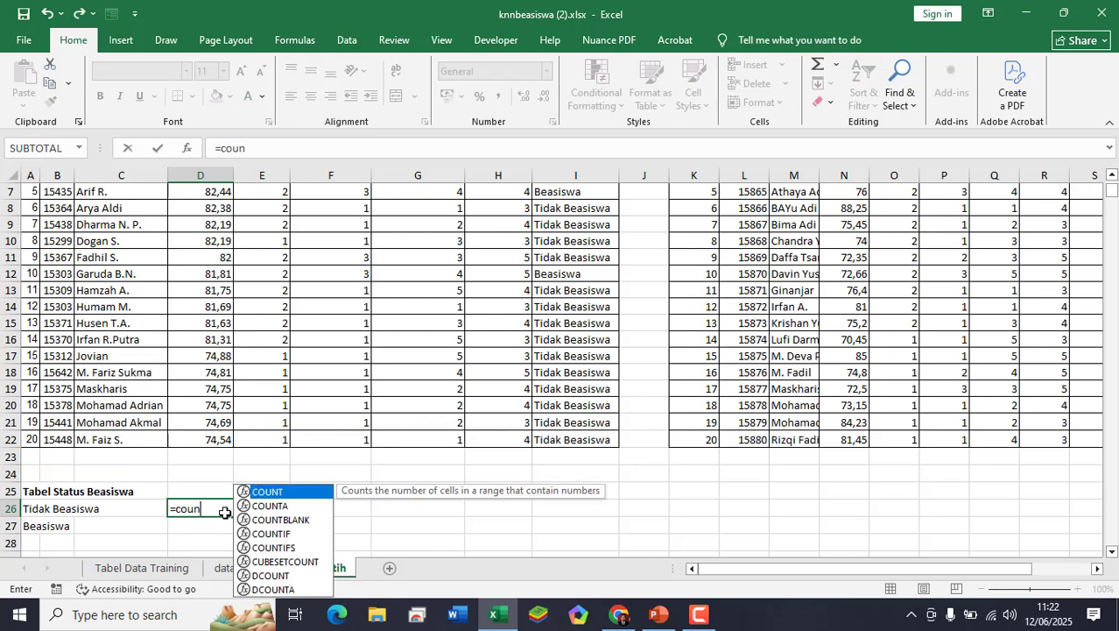
type("tif")
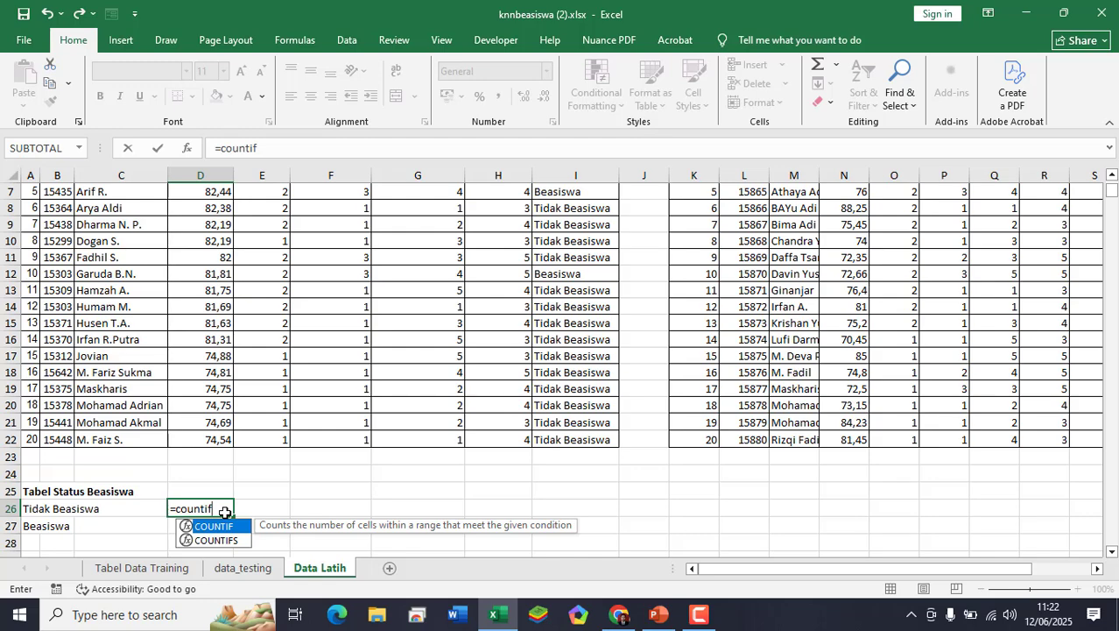
type("(")
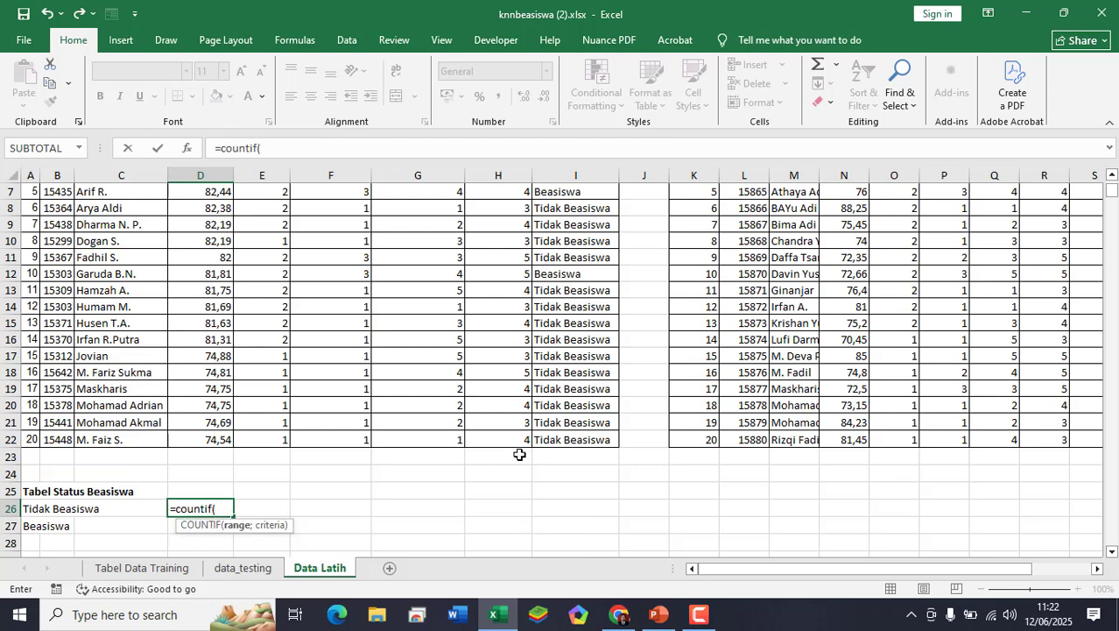
scroll(560, 430, "up", 2)
left_click_drag(583, 223, 614, 543)
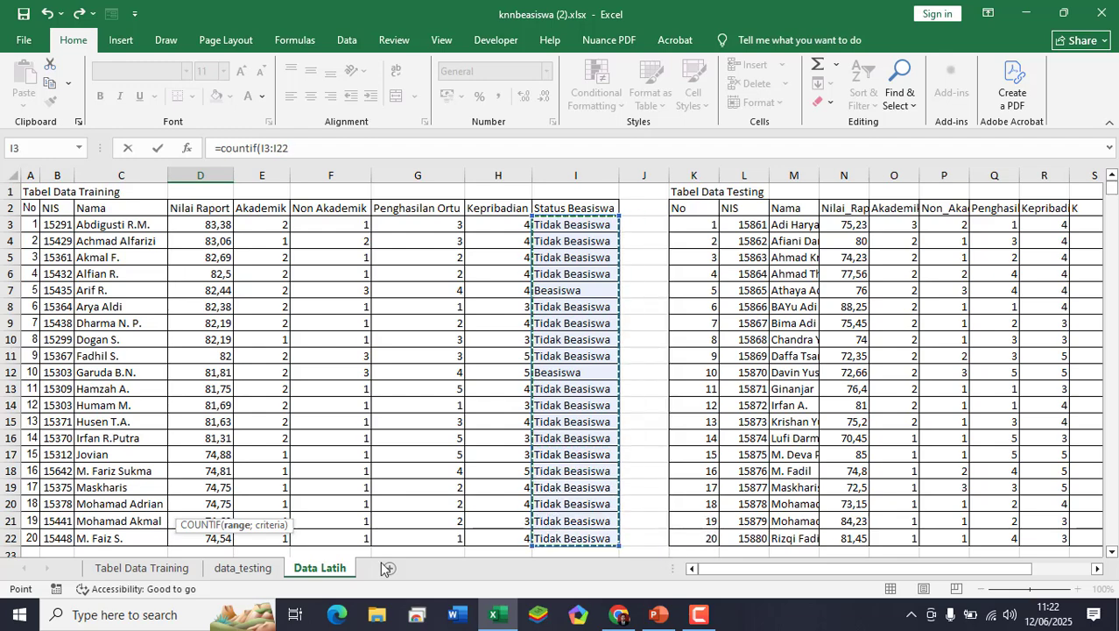
- Complete the COUNTIF formula in D26 with the Tidak Beasiswa label in A26 as its criterion
scroll(386, 476, "down", 2)
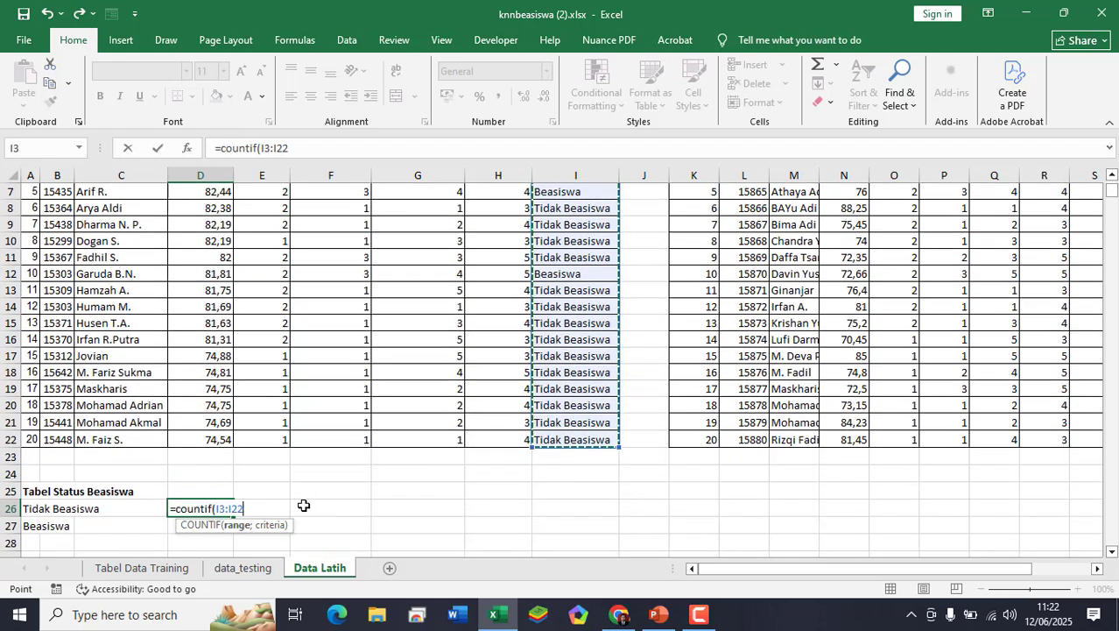
scroll(303, 499, "down", 1)
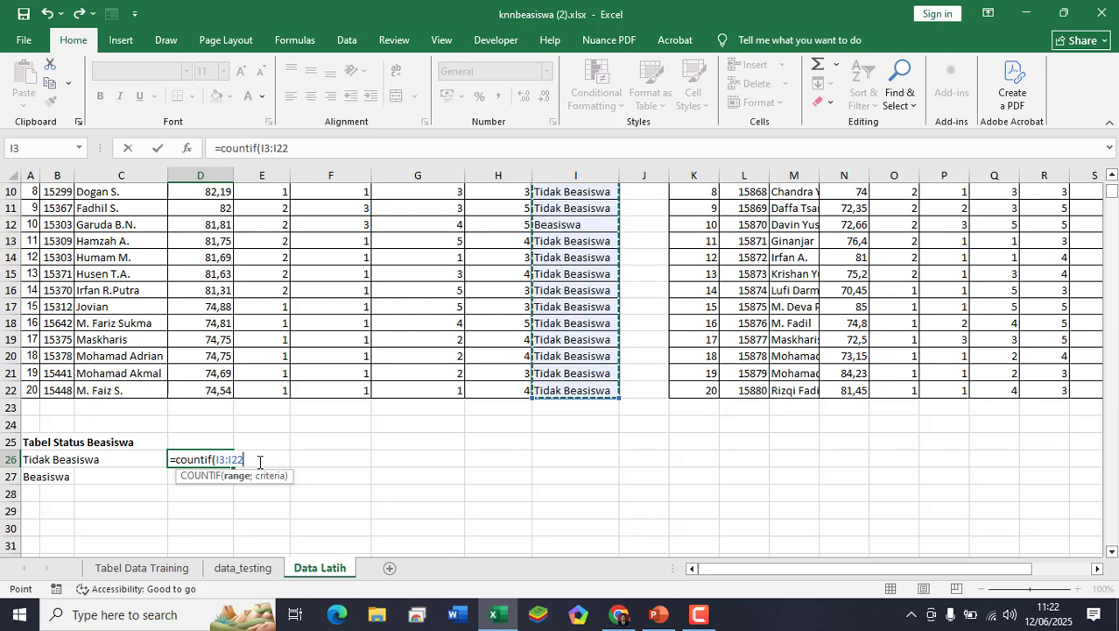
type(";")
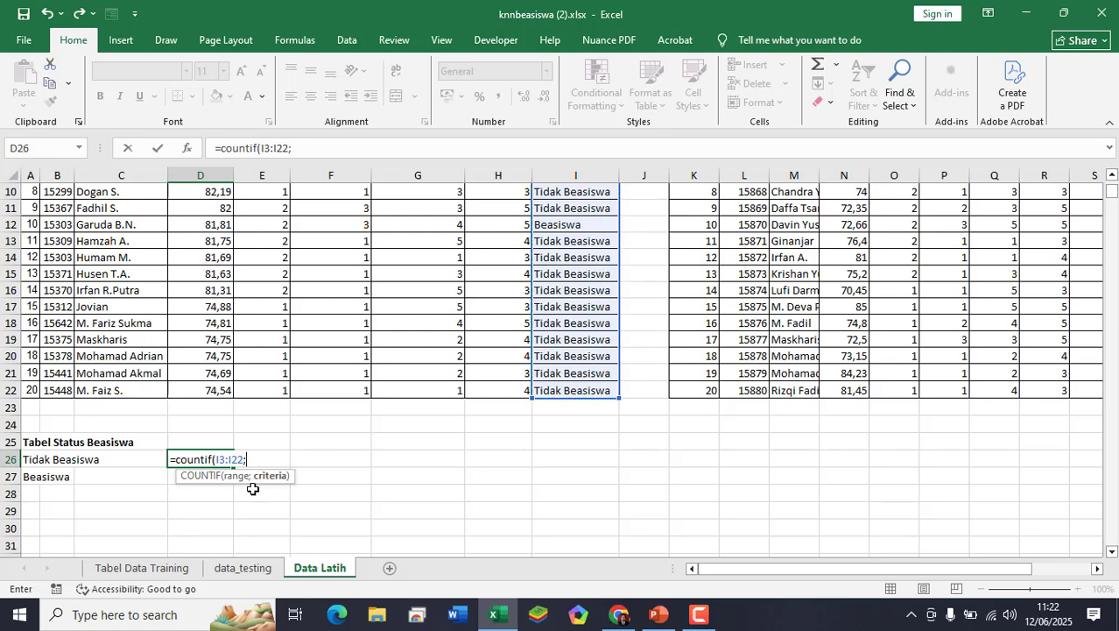
left_click(33, 459)
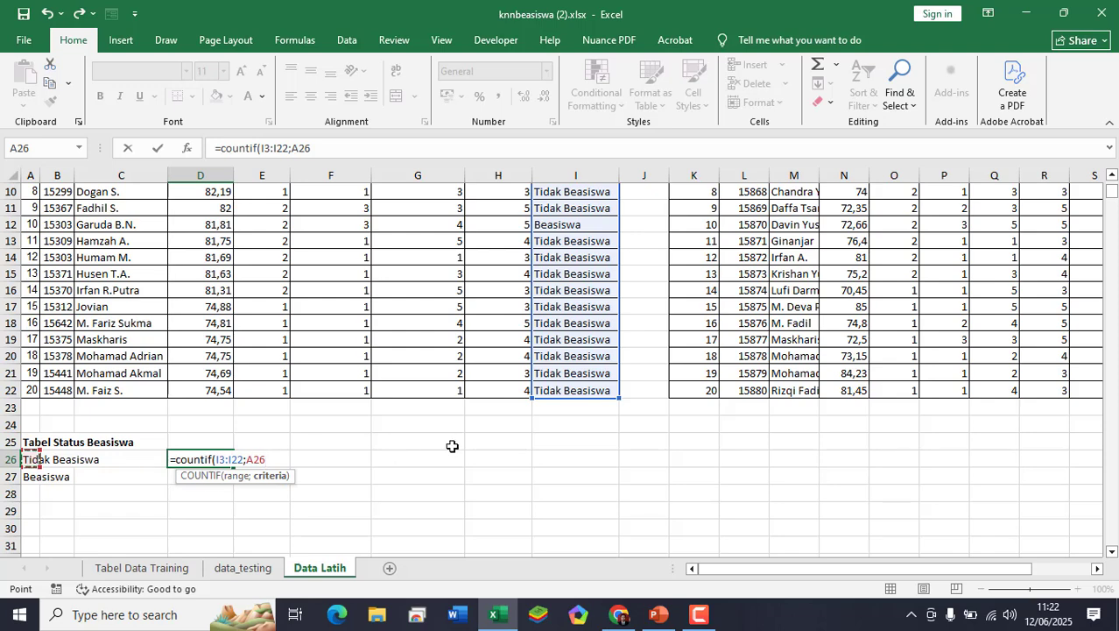
type(")")
key("Return")
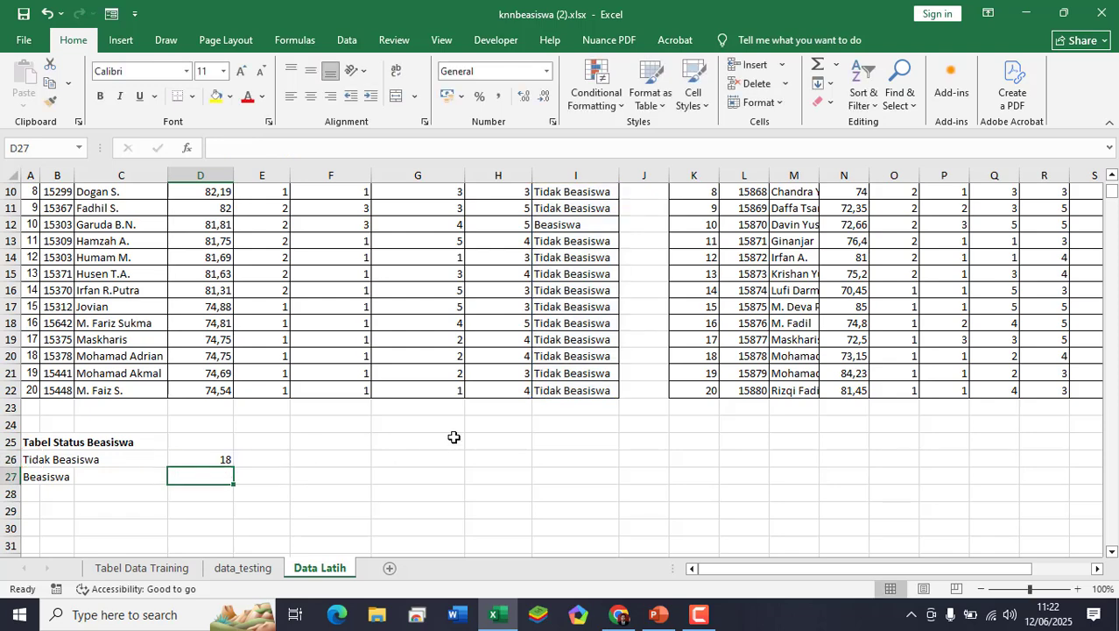
- Fill the COUNTIF formula from D26 down into D27 for the Beasiswa row
left_click(226, 460)
left_click_drag(235, 469, 235, 481)
left_click(216, 476)
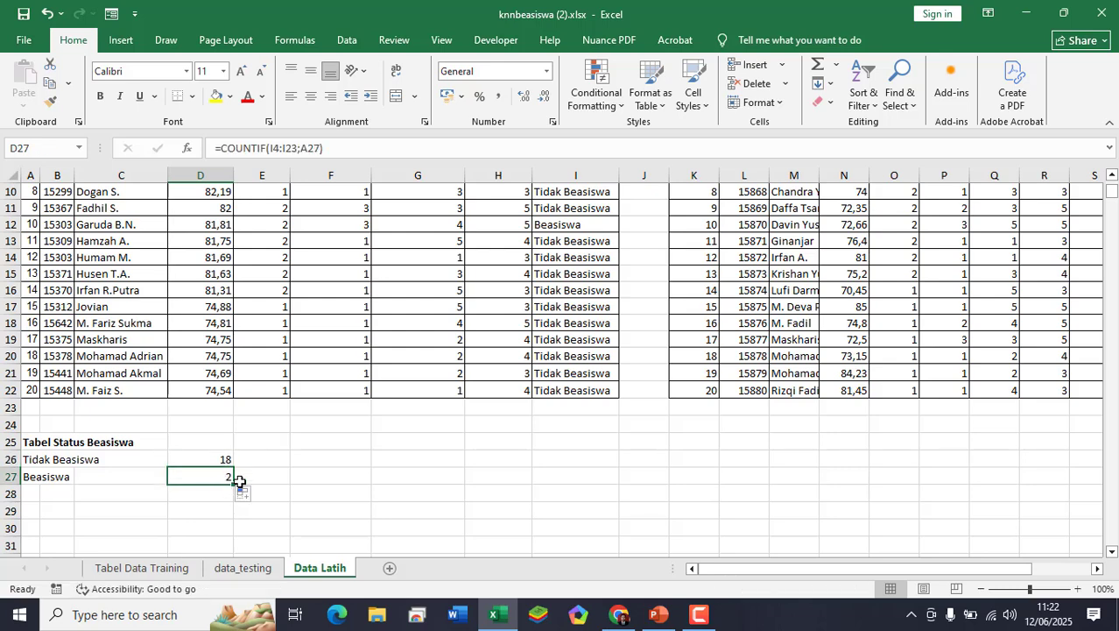
- Examine which status cells the COUNTIF formula copied into D27 covers
double_click(207, 476)
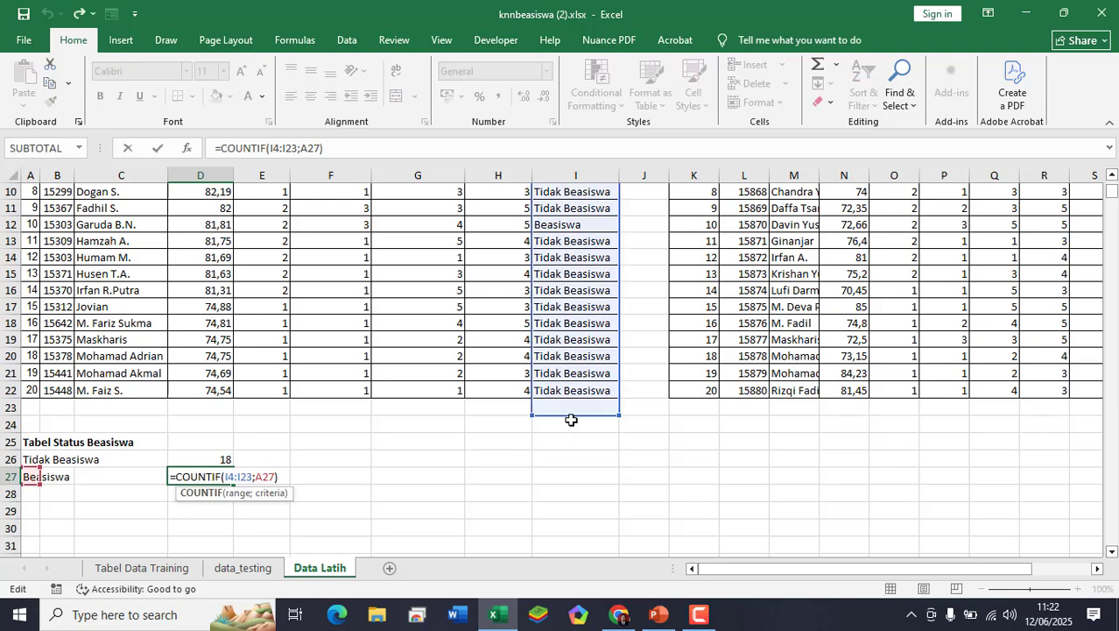
scroll(578, 418, "up", 3)
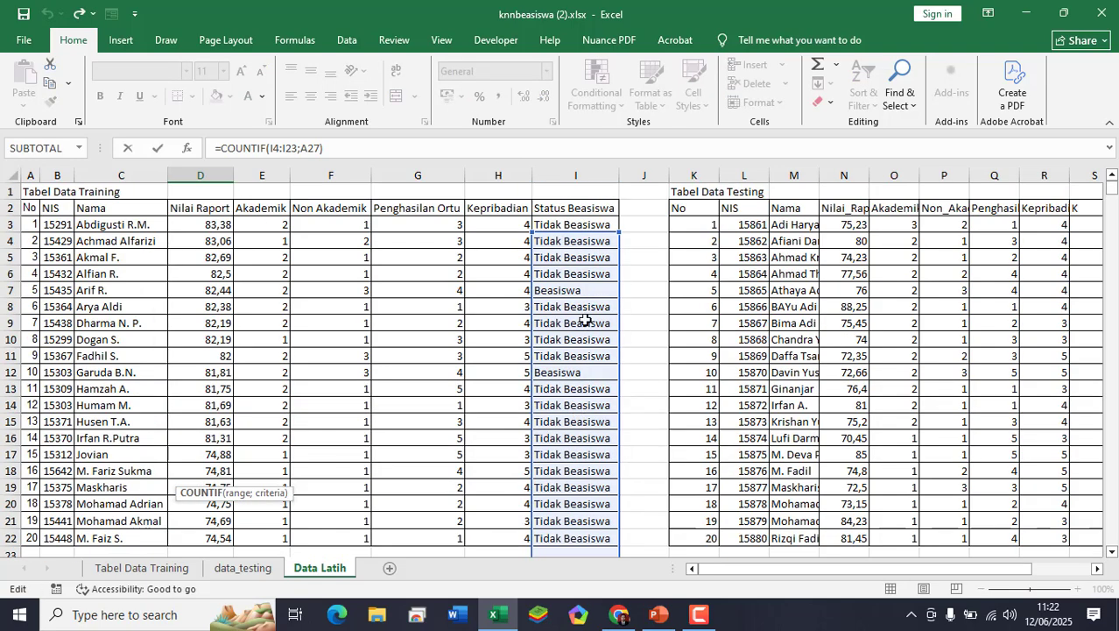
left_click(580, 258)
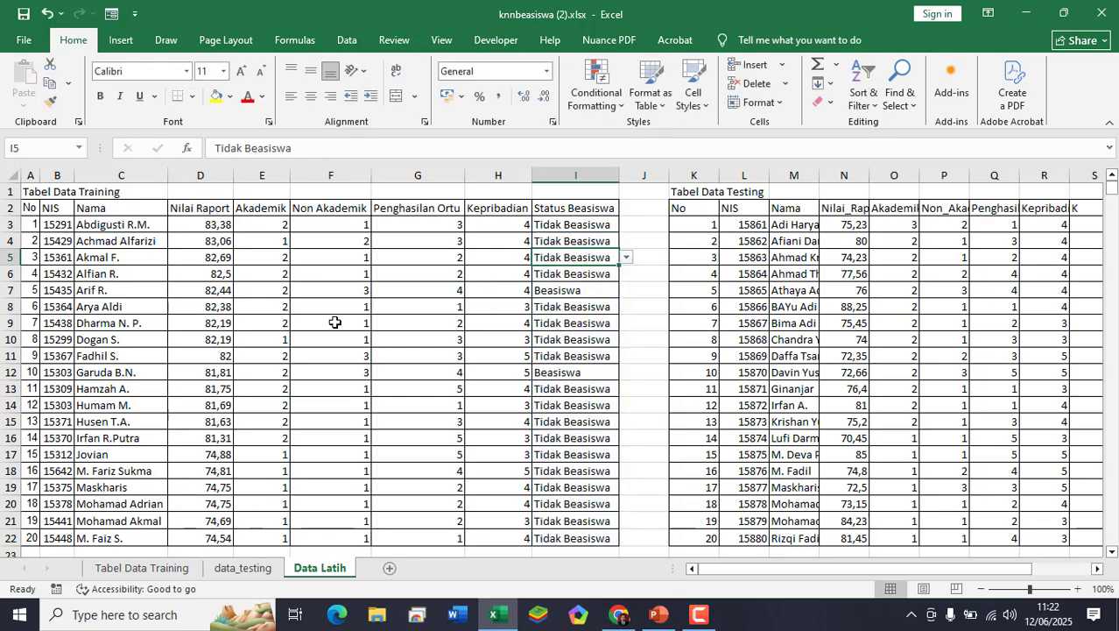
scroll(276, 402, "down", 6)
- Clear the copied COUNTIF formula from D27
left_click(221, 332)
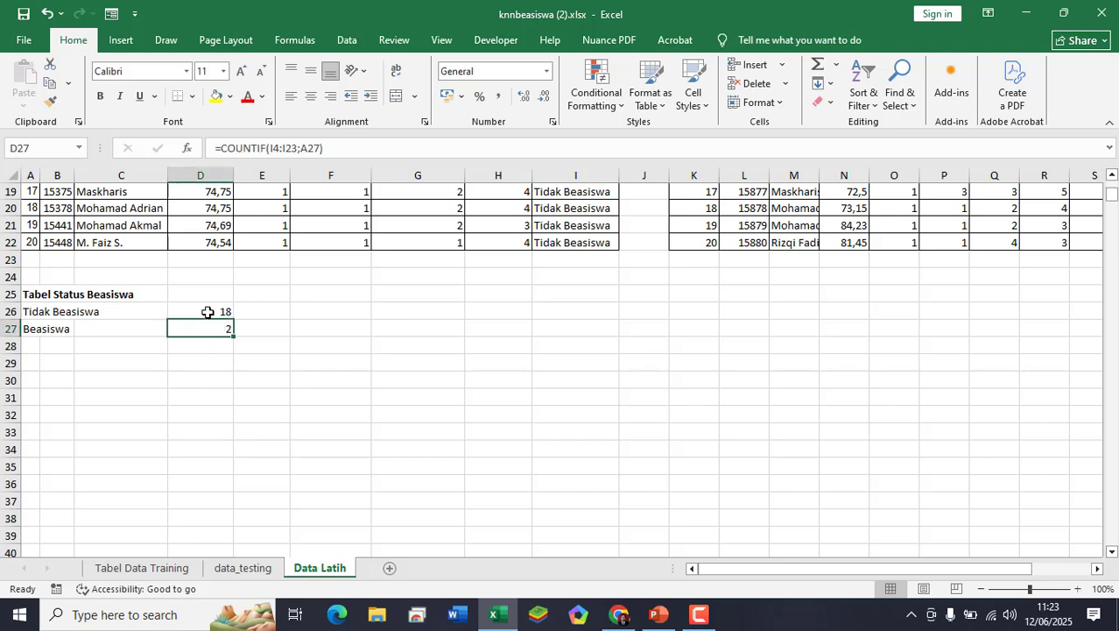
left_click(207, 312)
left_click(224, 329)
left_click(212, 312)
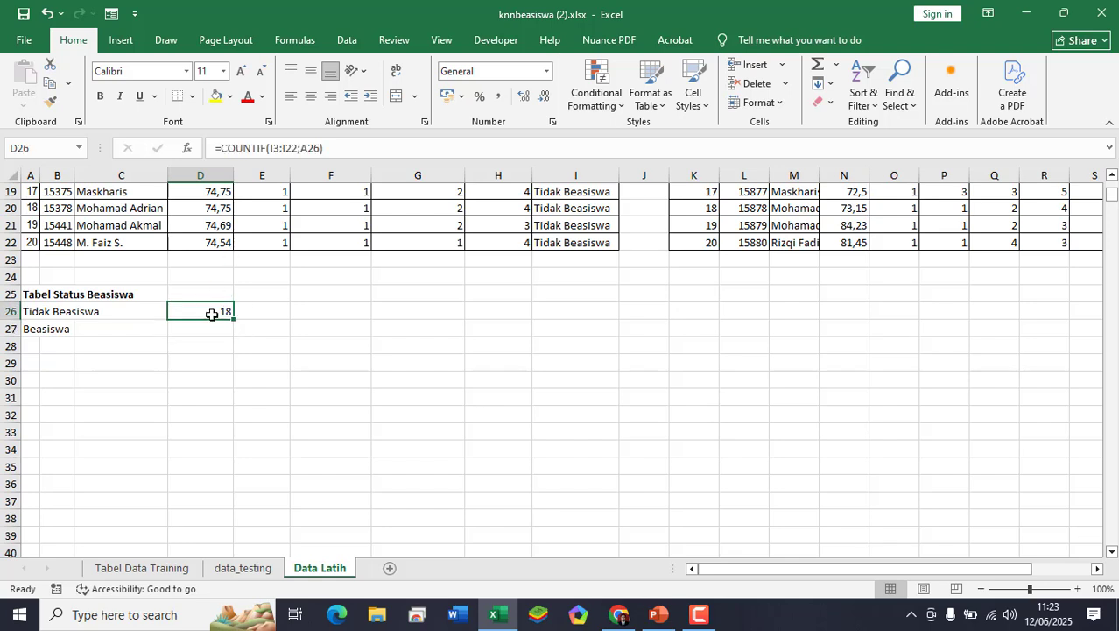
- Make the COUNTIF range in D26 absolute as $I$3:$I$22 and fill the formula down to D27
double_click(213, 312)
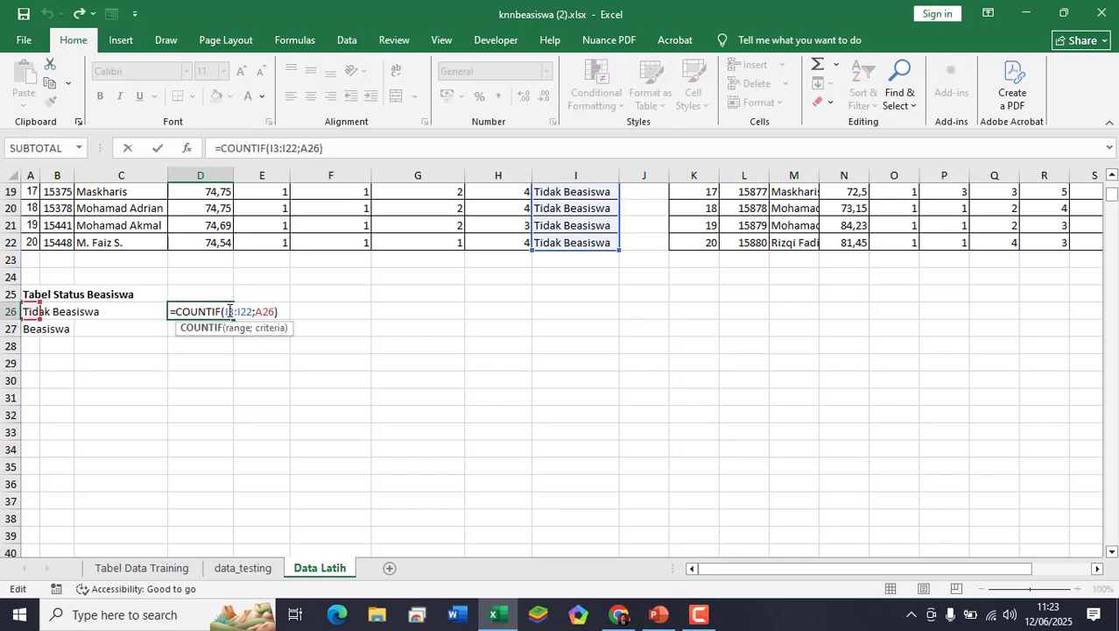
left_click_drag(225, 312, 254, 312)
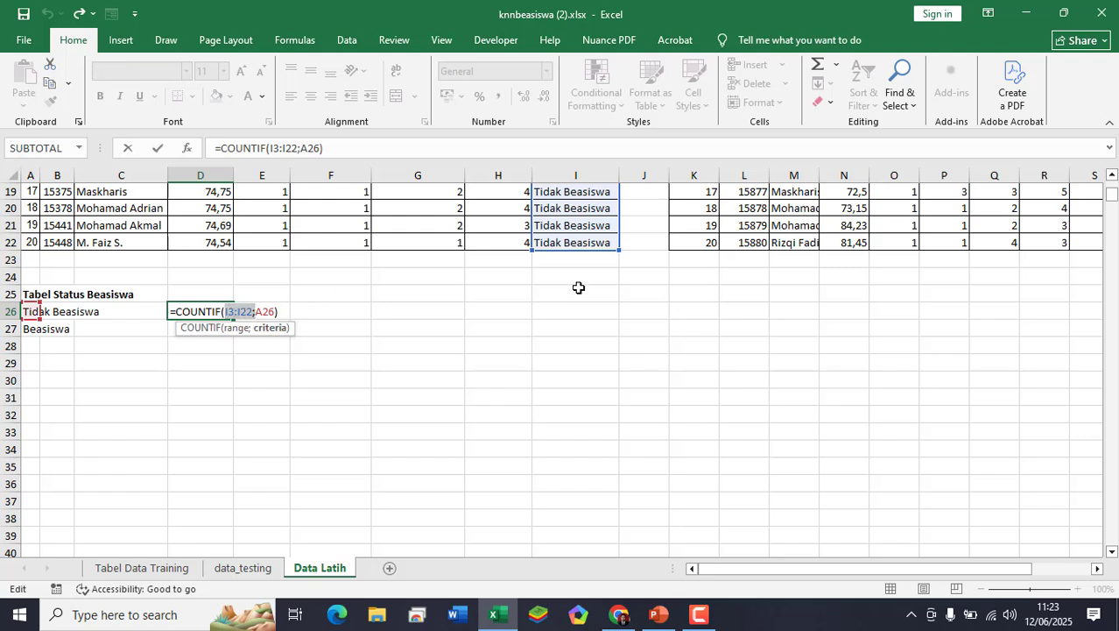
left_click(250, 312)
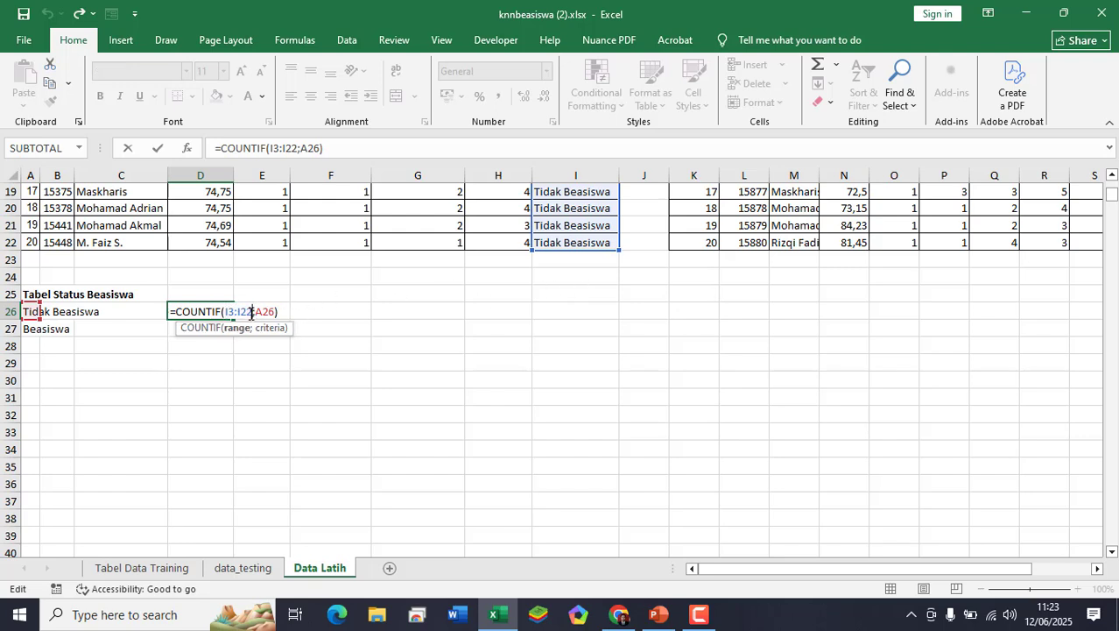
left_click_drag(254, 312, 227, 312)
scroll(613, 262, "up", 6)
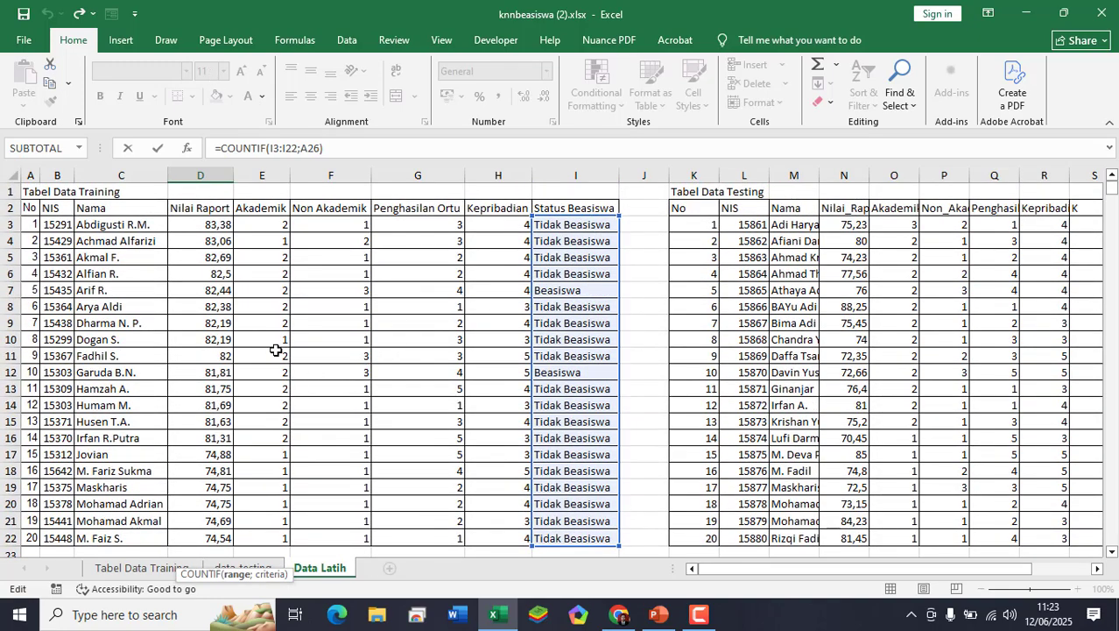
scroll(276, 350, "down", 5)
key("F4")
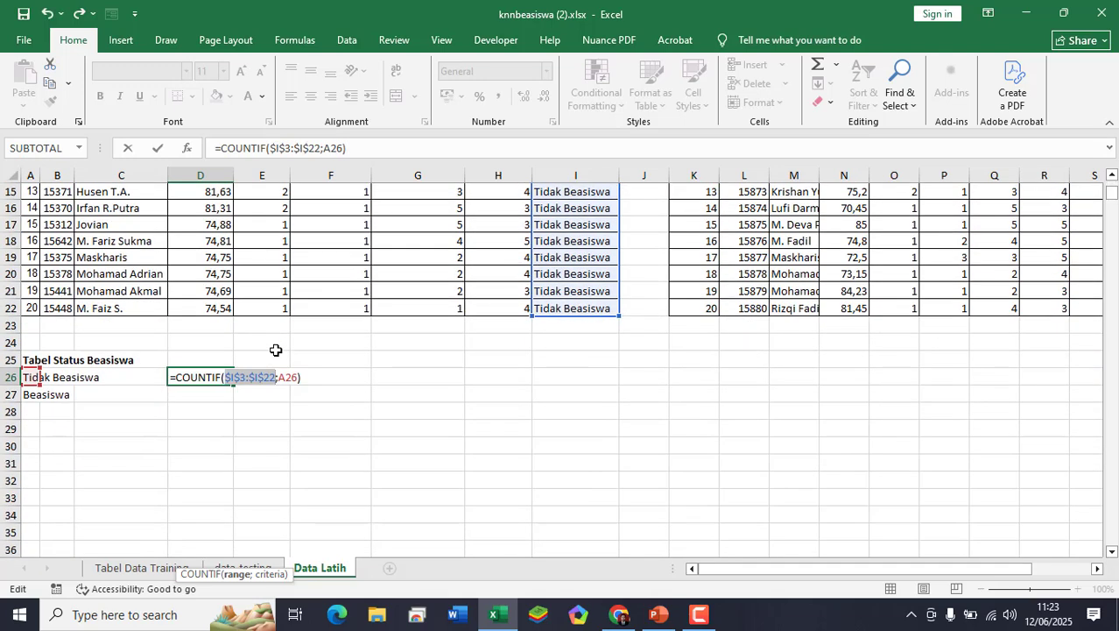
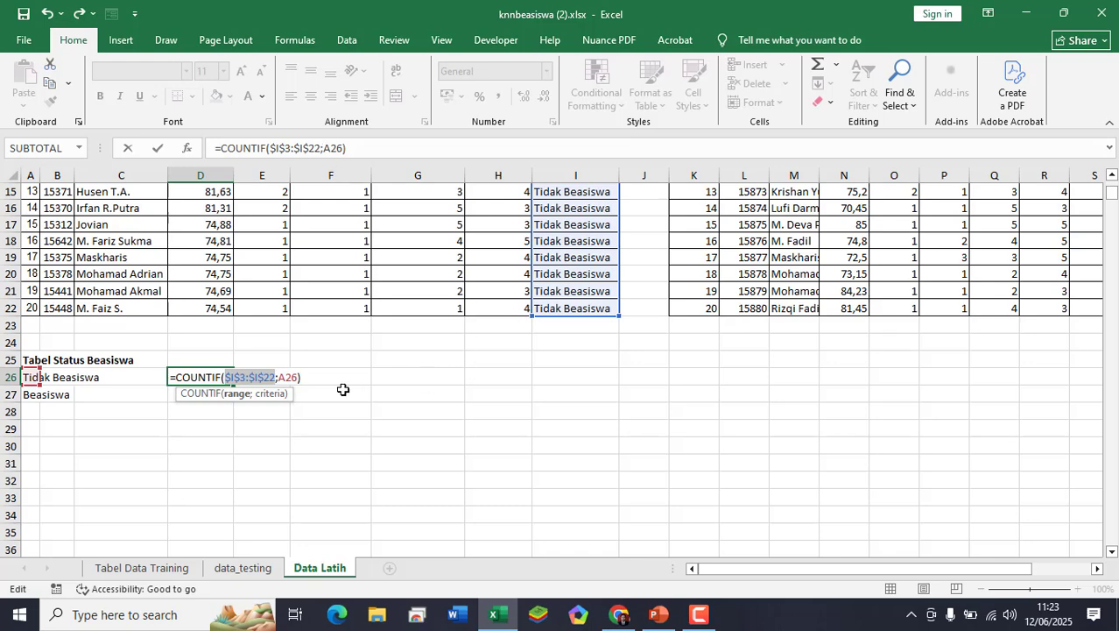
left_click(161, 148)
left_click_drag(234, 385, 236, 401)
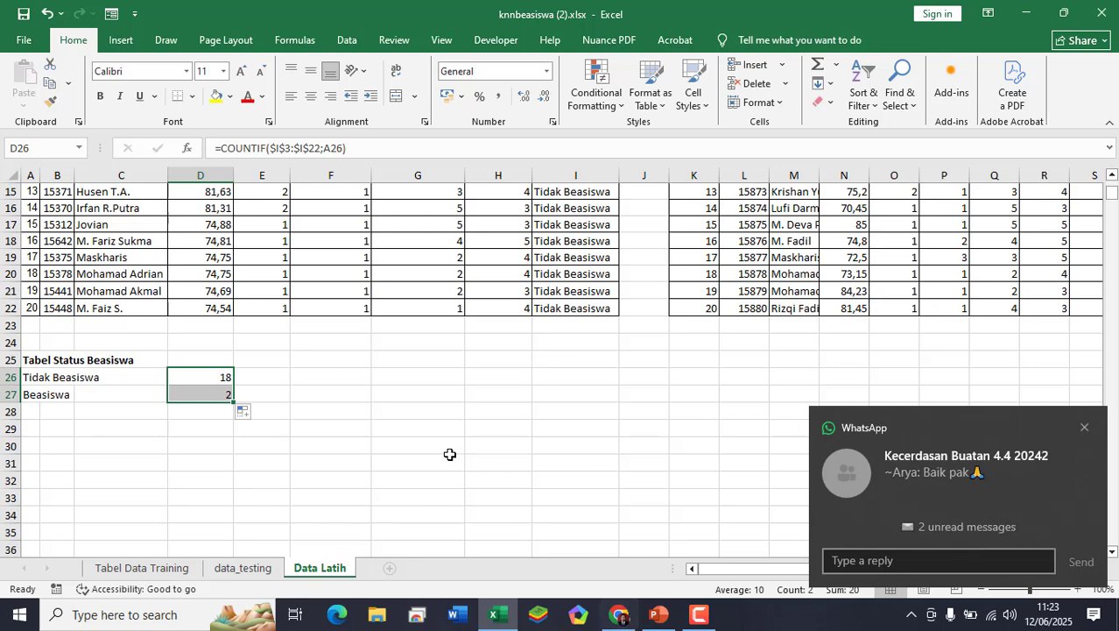
- Enter the label Rata-rata Rapot in F25, beside Tabel Status Beasiswa
left_click(352, 364)
type("Rat")
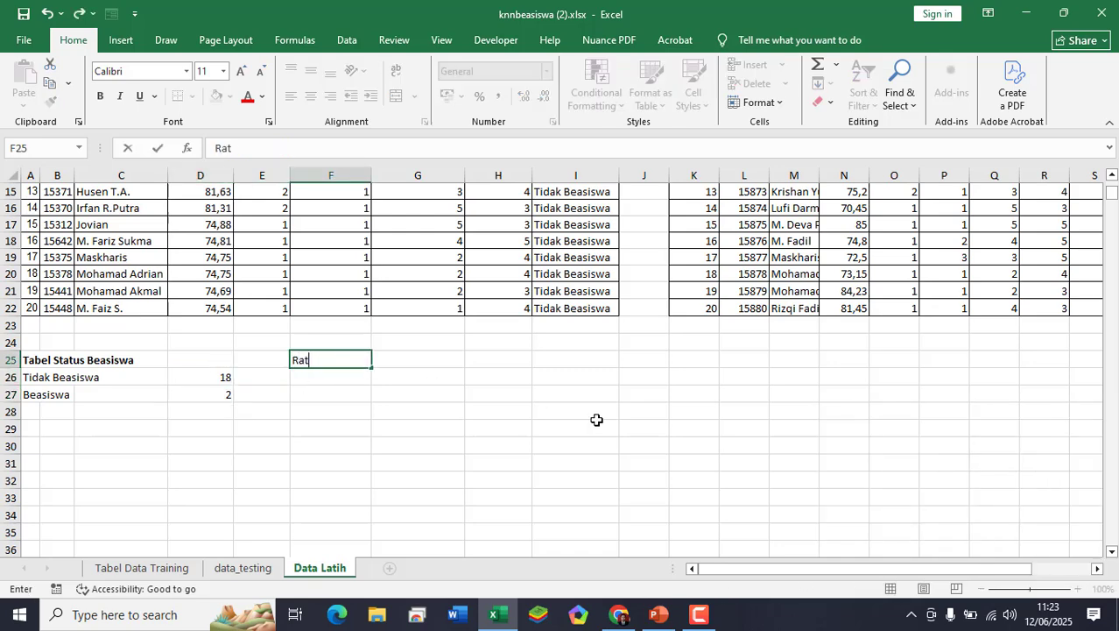
type("a-rata Rapor")
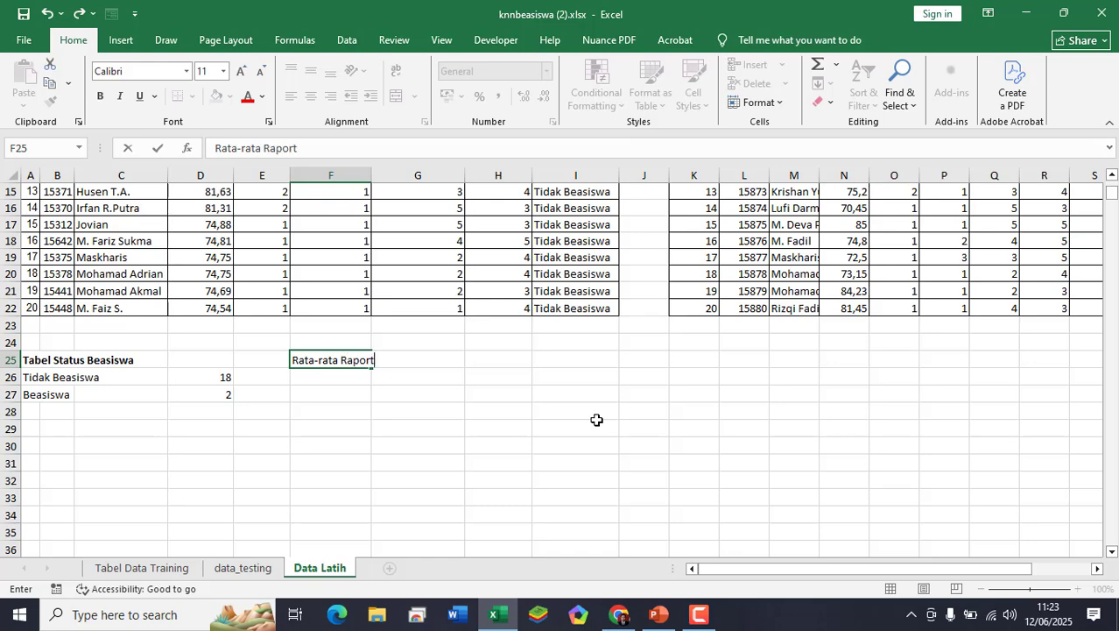
type("t")
key("Return")
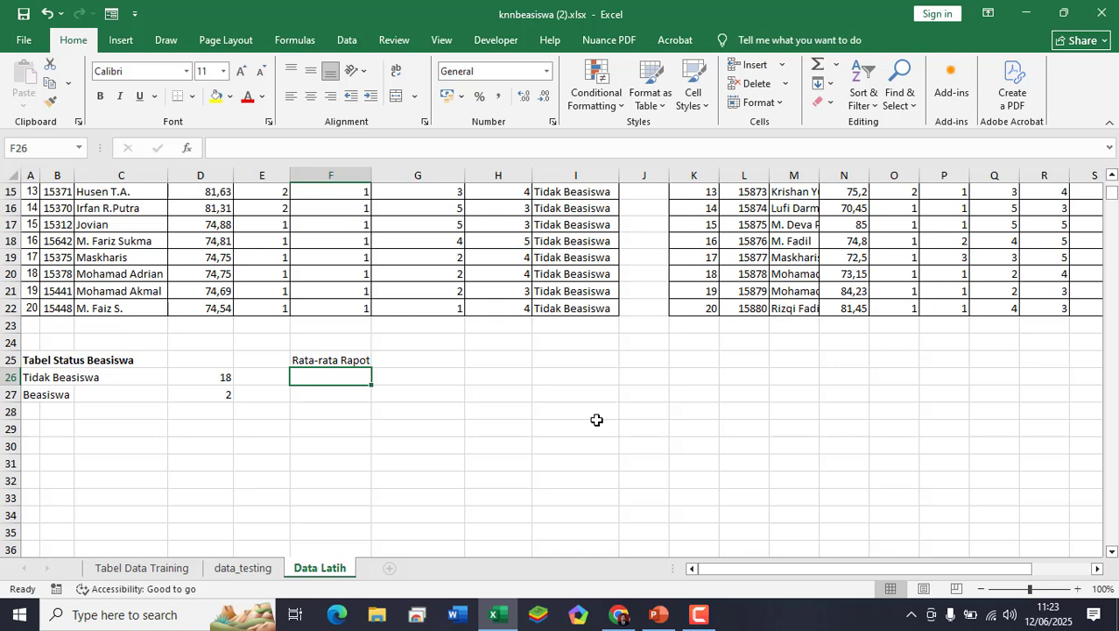
- Enter the label Nilai Rapot terbesar in F26
type("Nil")
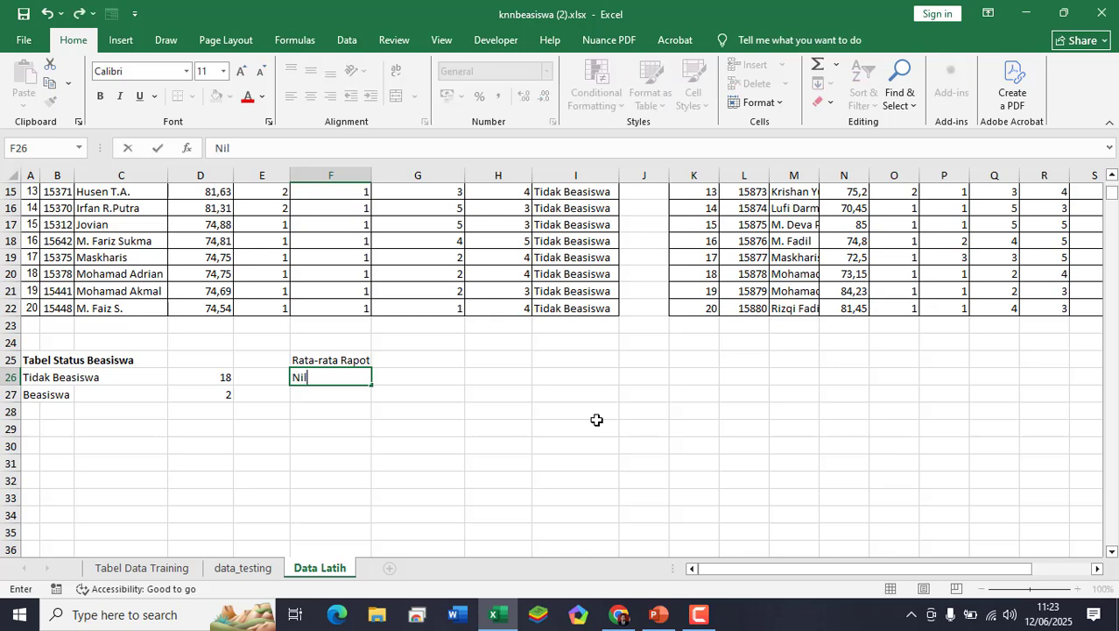
type("ai Rapot")
key("BackSpace")
type("ot terb")
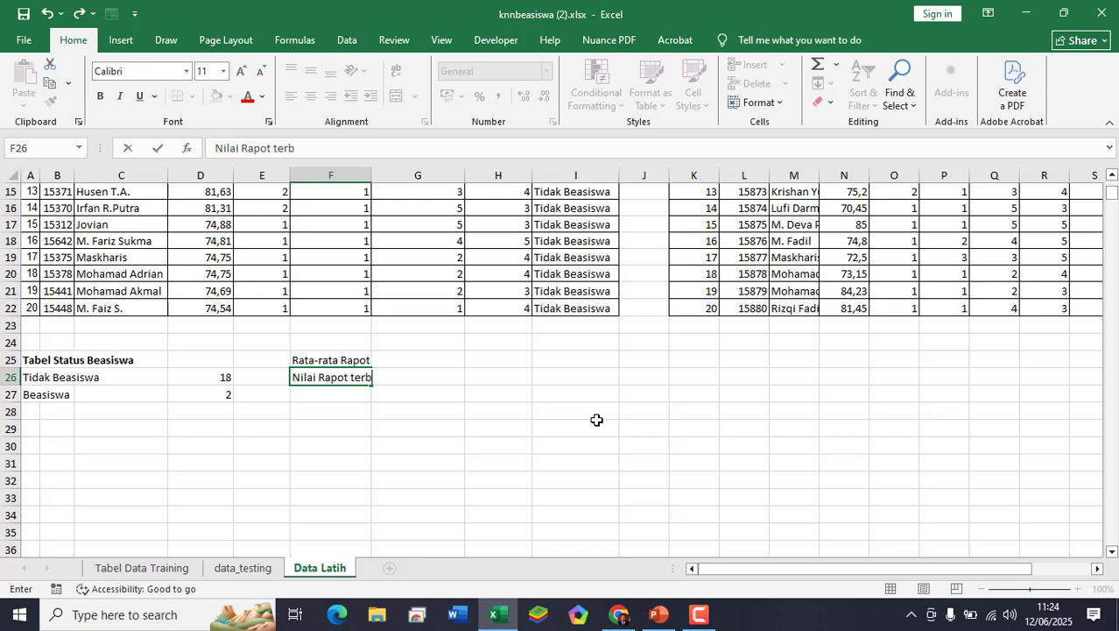
type("esar")
key("Return")
- Enter the label Nilai Rapot terkecil in F27
type("Ni")
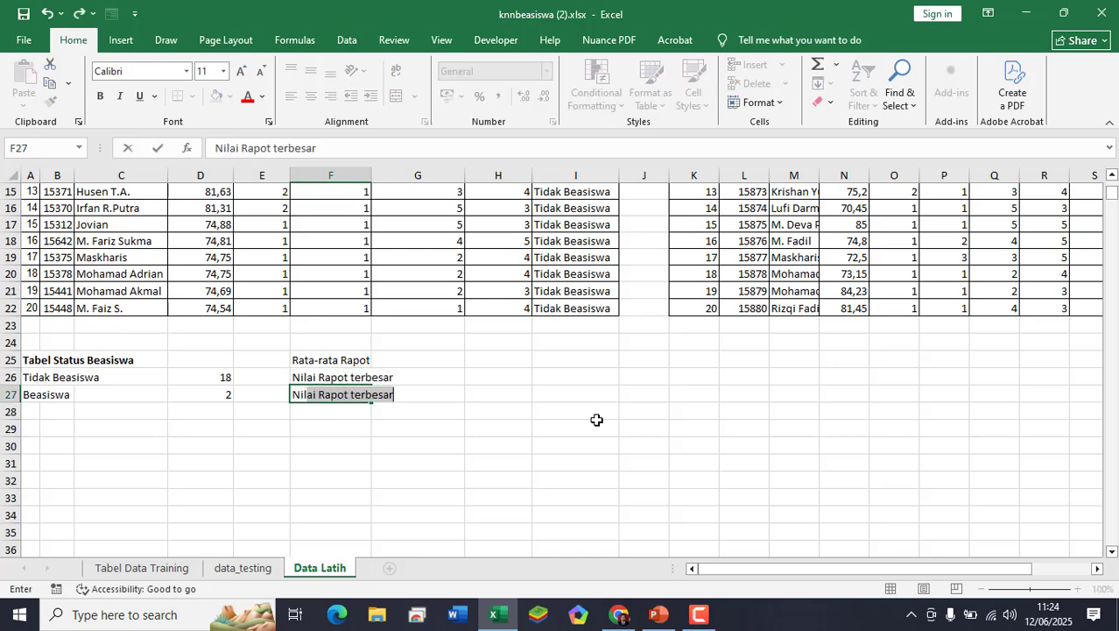
type("lai Rapot ")
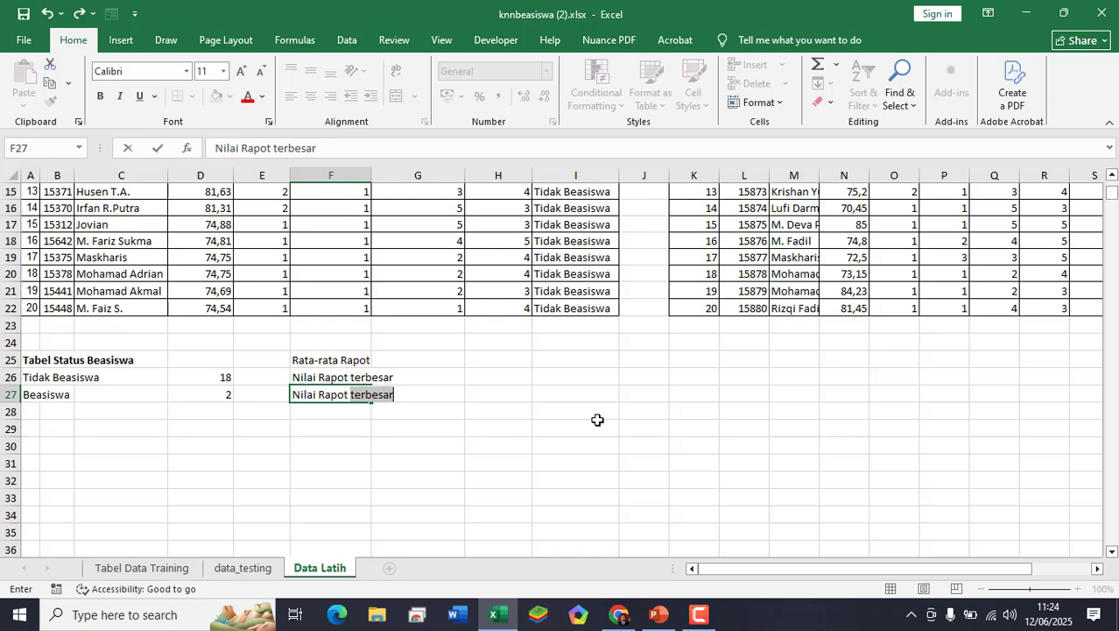
type("terd")
type("eci")
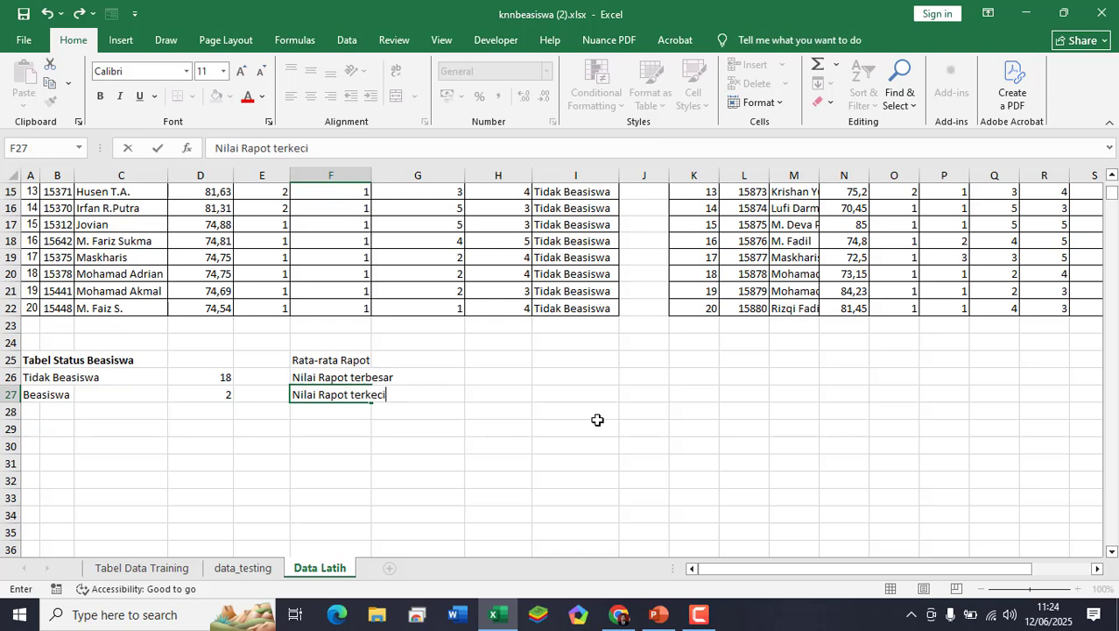
type("l")
key("Return")
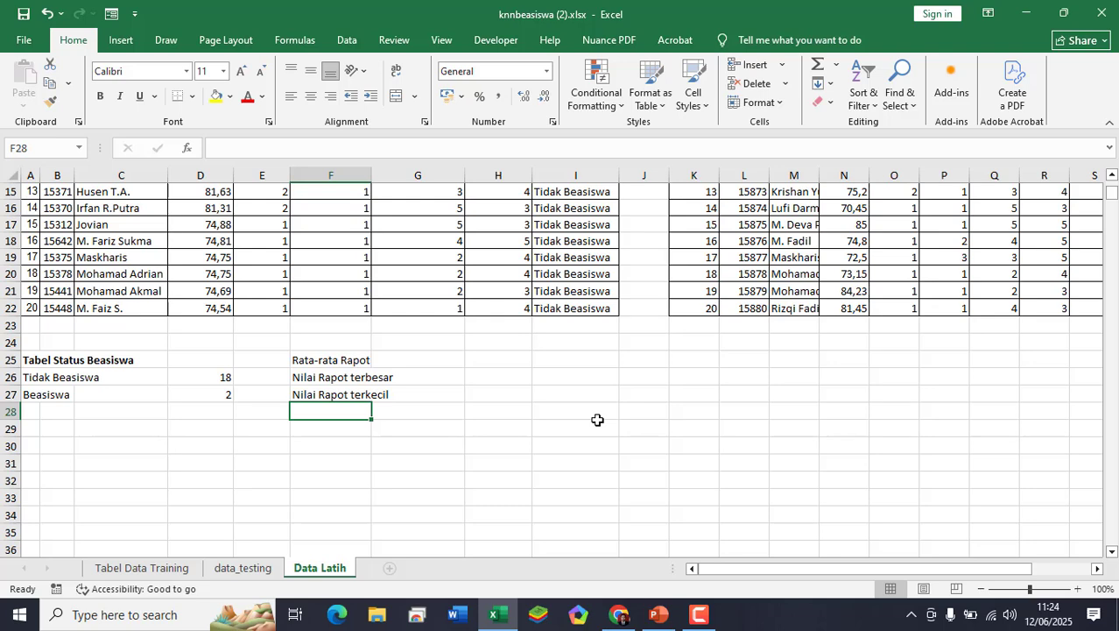
- Add the labels 5 terbesar in F28 and 5 terkecil in F29
type("L")
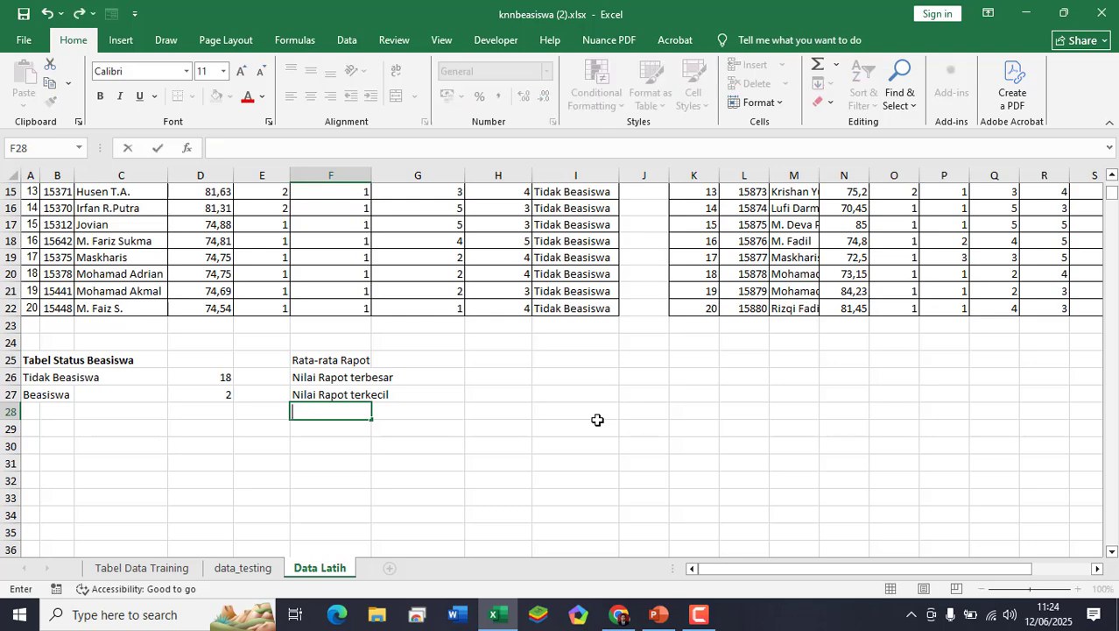
type("5 terbesar")
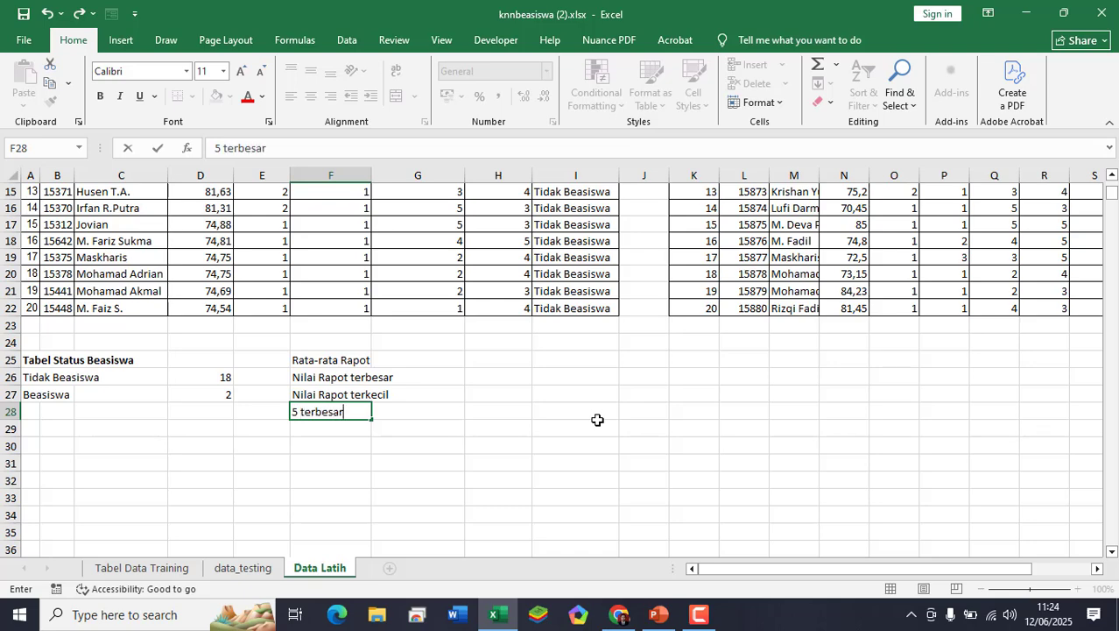
key("Return")
type("5 ter")
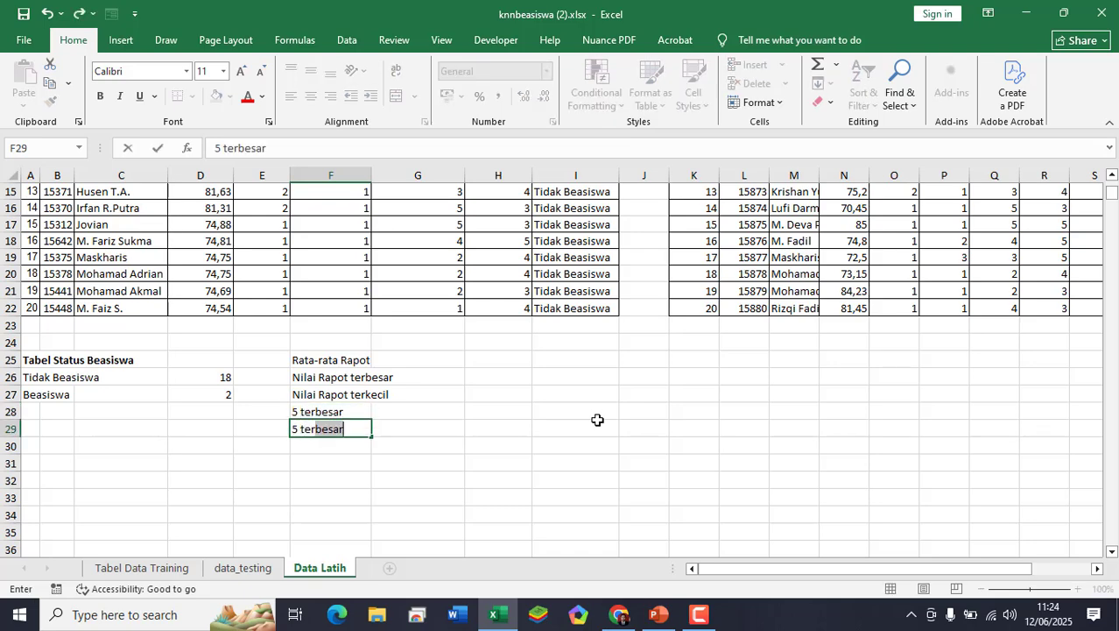
type("kecil")
key("Return")
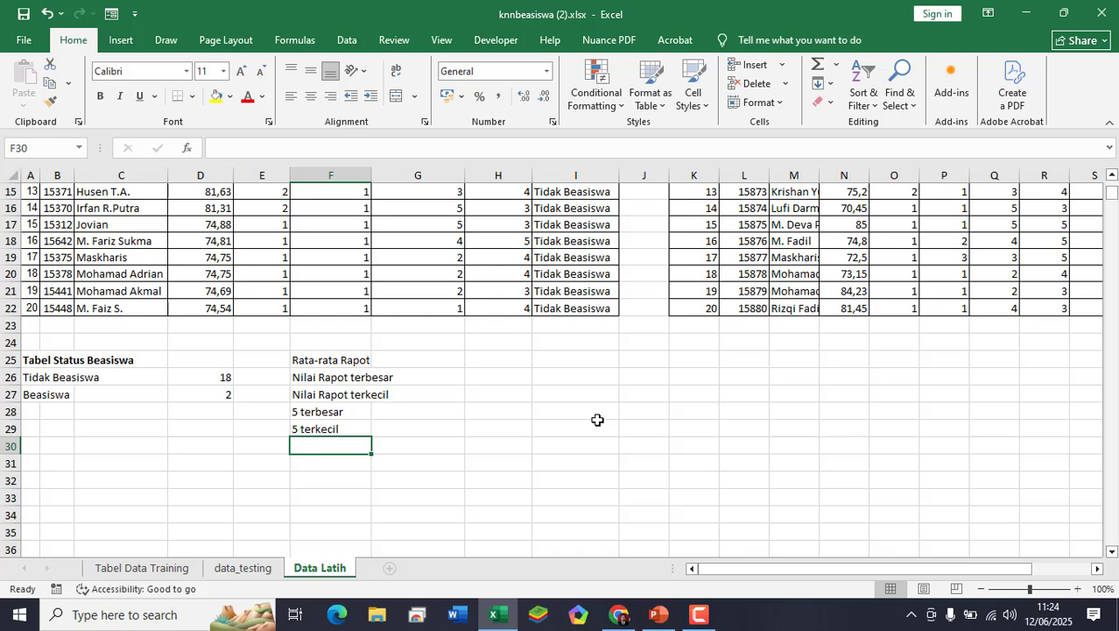
- Enter the label Rata-rata rapot yang Tidak Beasiswa in F30
type("R")
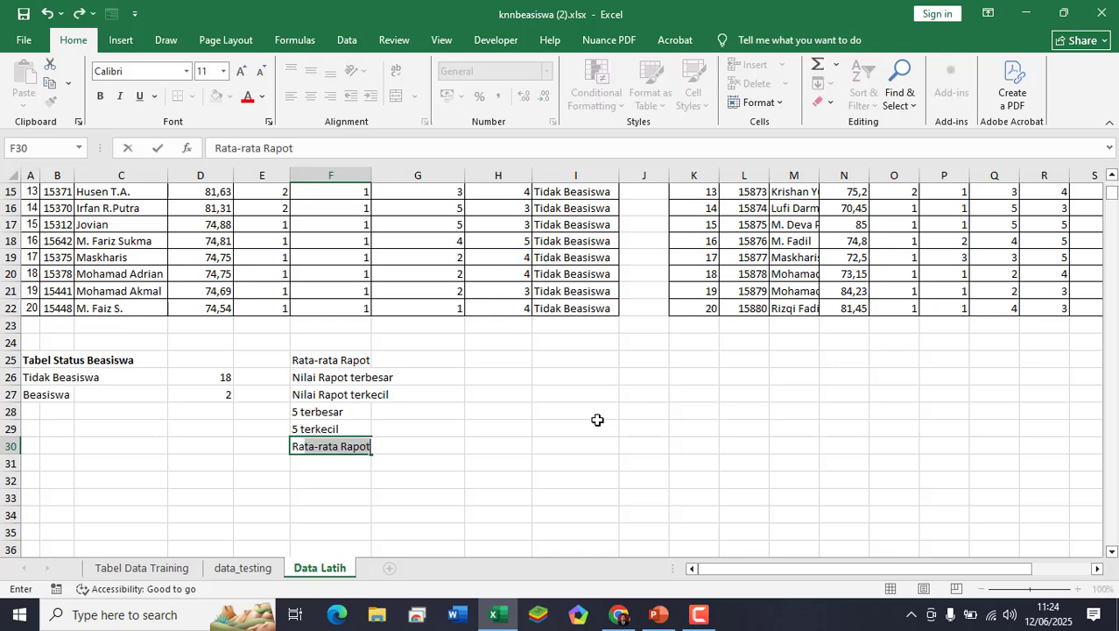
type("ata-rata rapo")
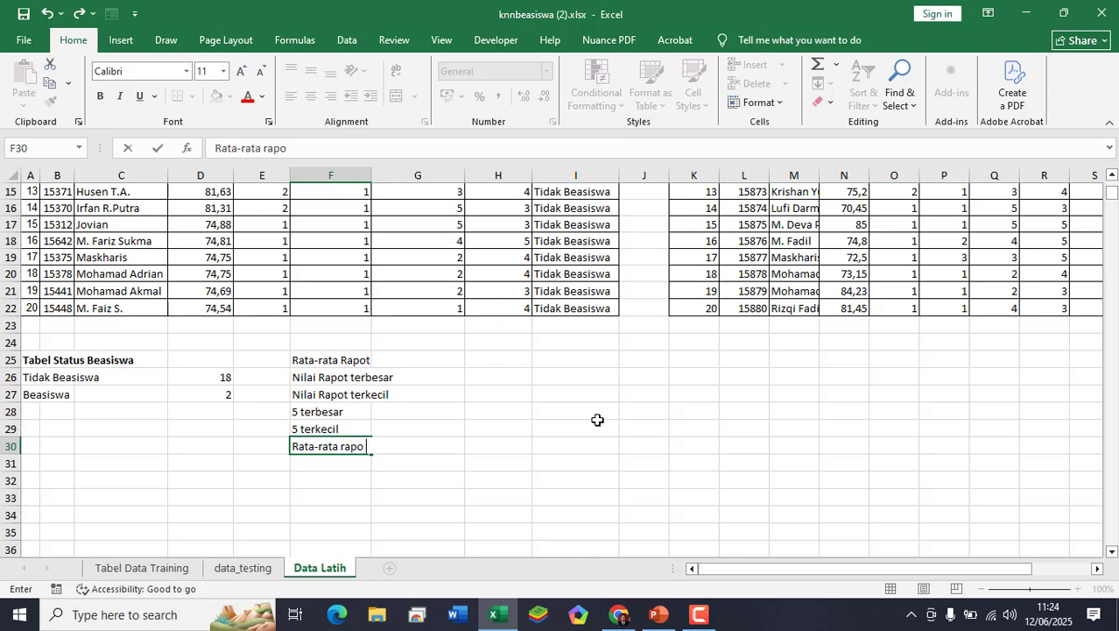
type("t yang tid")
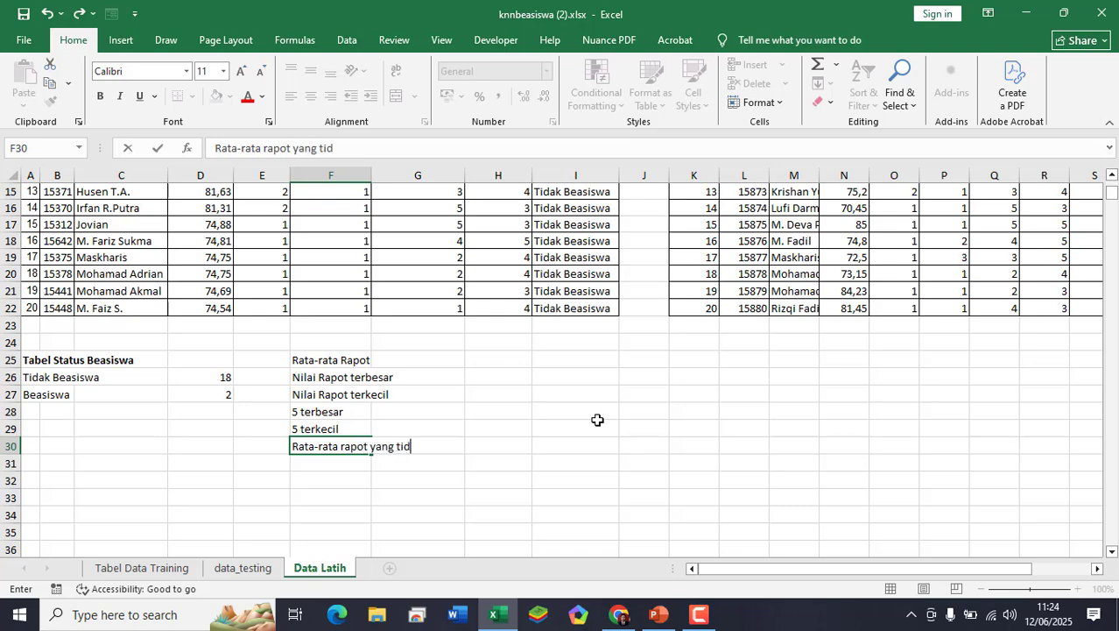
type("ak be")
key("BackSpace")
key("BackSpace")
key("BackSpace")
key("BackSpace")
key("BackSpace")
key("BackSpace")
key("BackSpace")
type("idak Beasiswa")
key("Return")
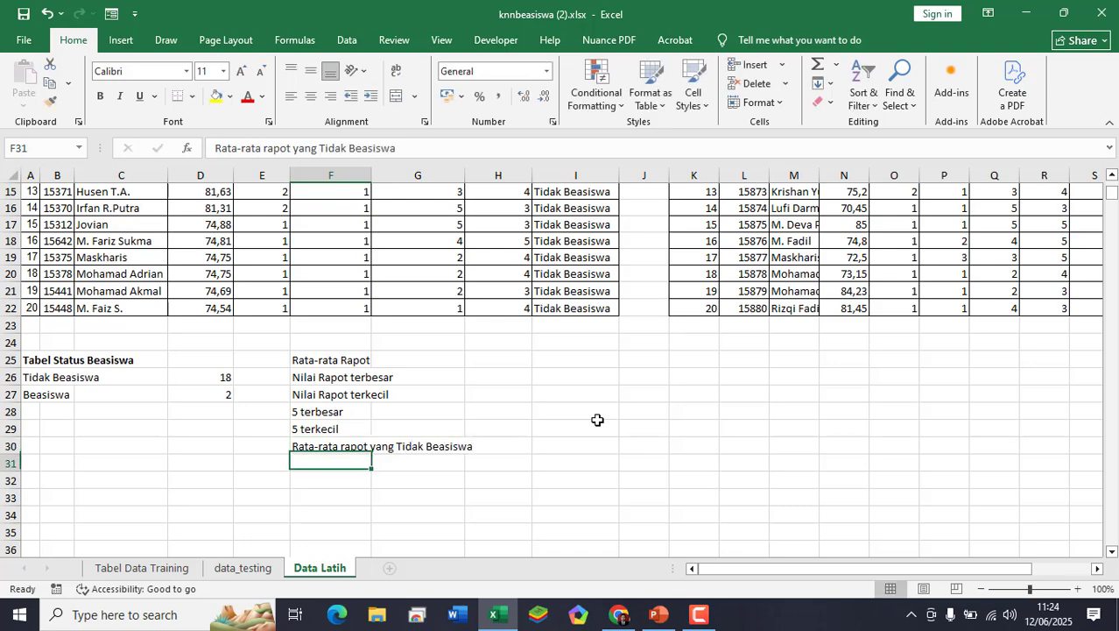
- Calculate the average report score in I25 with an AVERAGE formula over the training scores D3:D22
left_click(561, 361)
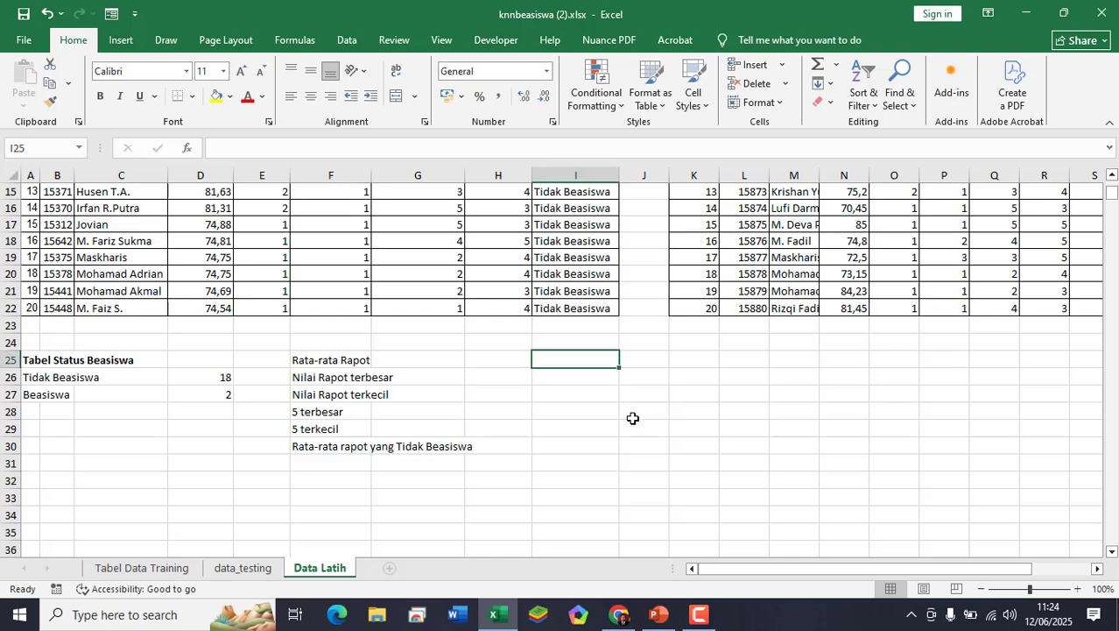
type("=A")
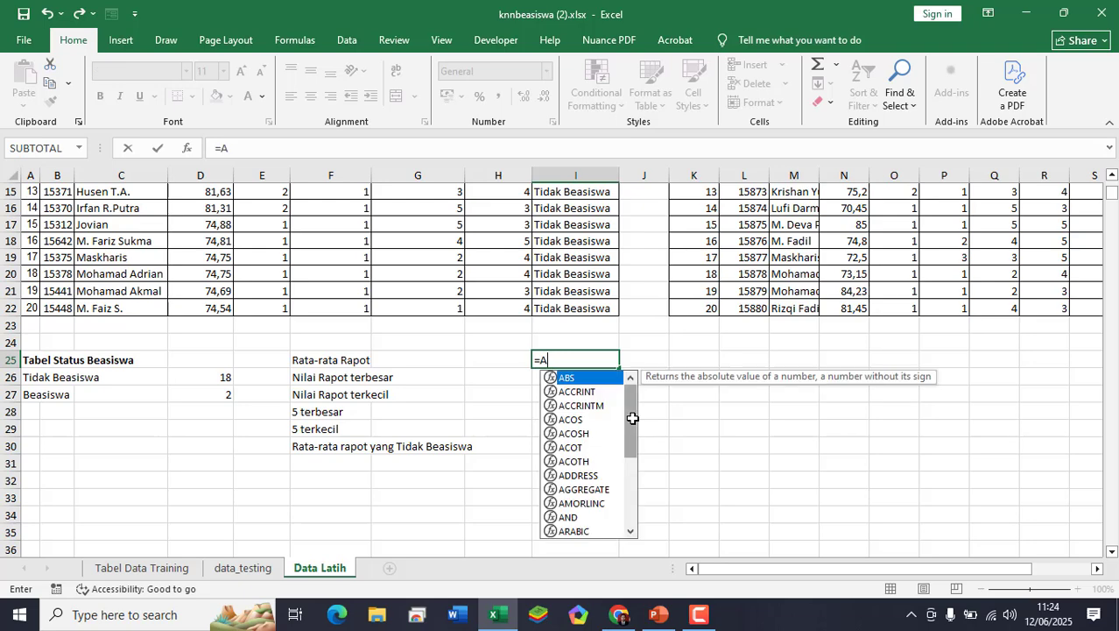
type("ve")
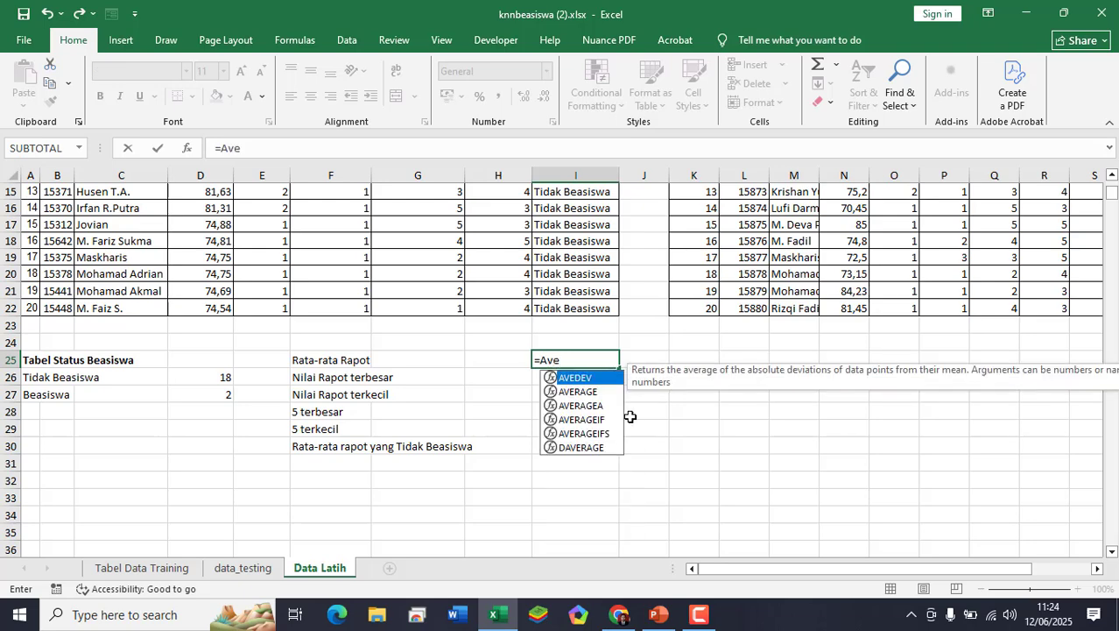
double_click(583, 394)
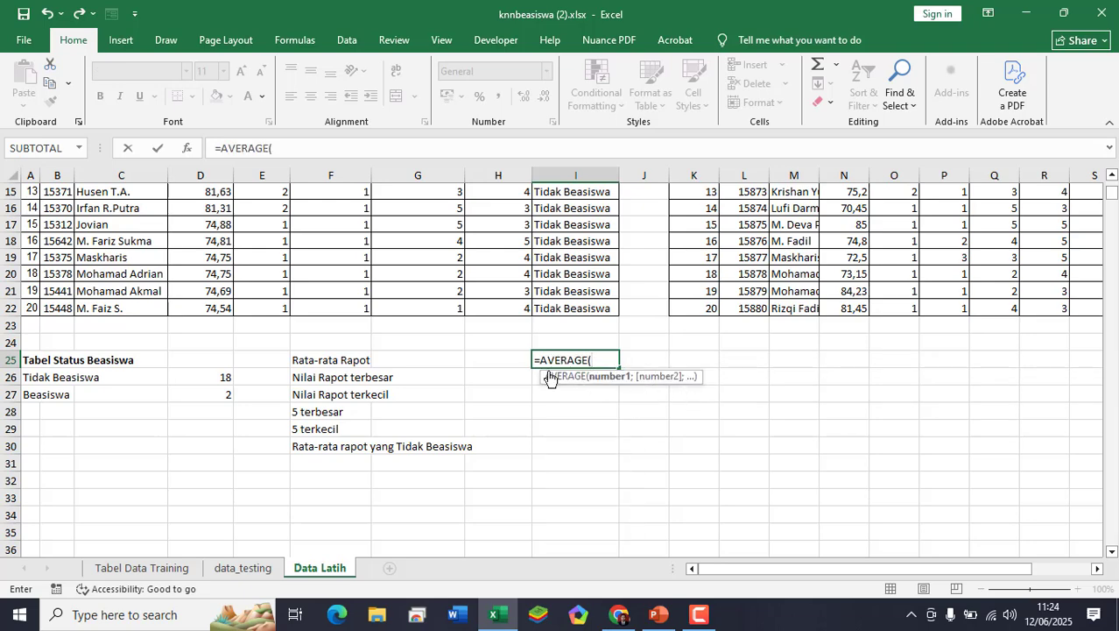
left_click_drag(214, 304, 226, 225)
key("Return")
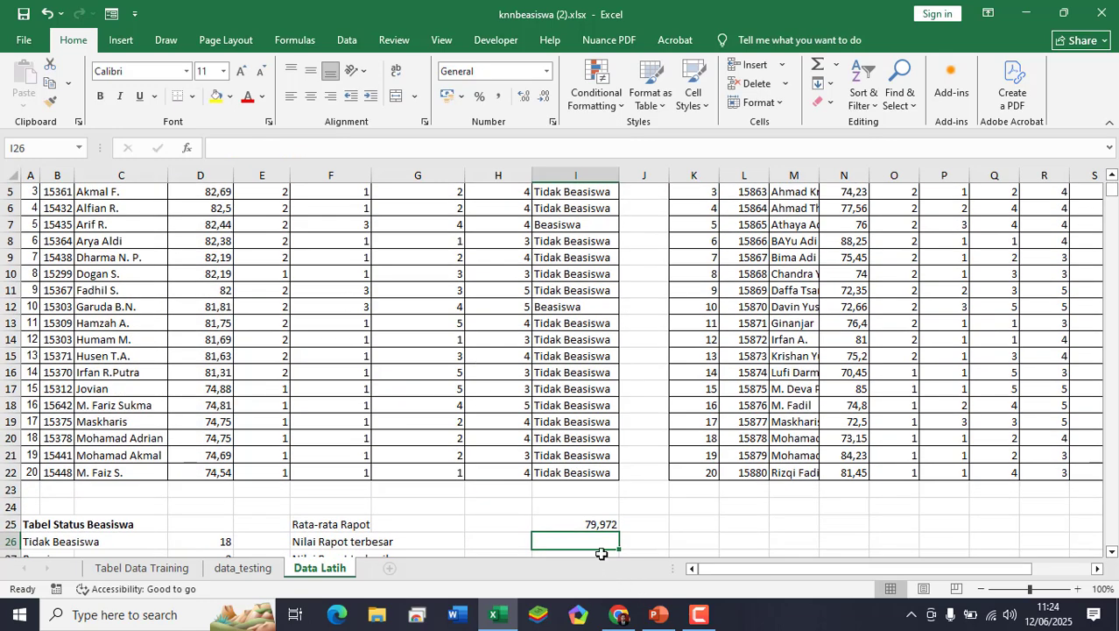
- Start the highest-score formula in I26 by entering =MAX
type("=MI")
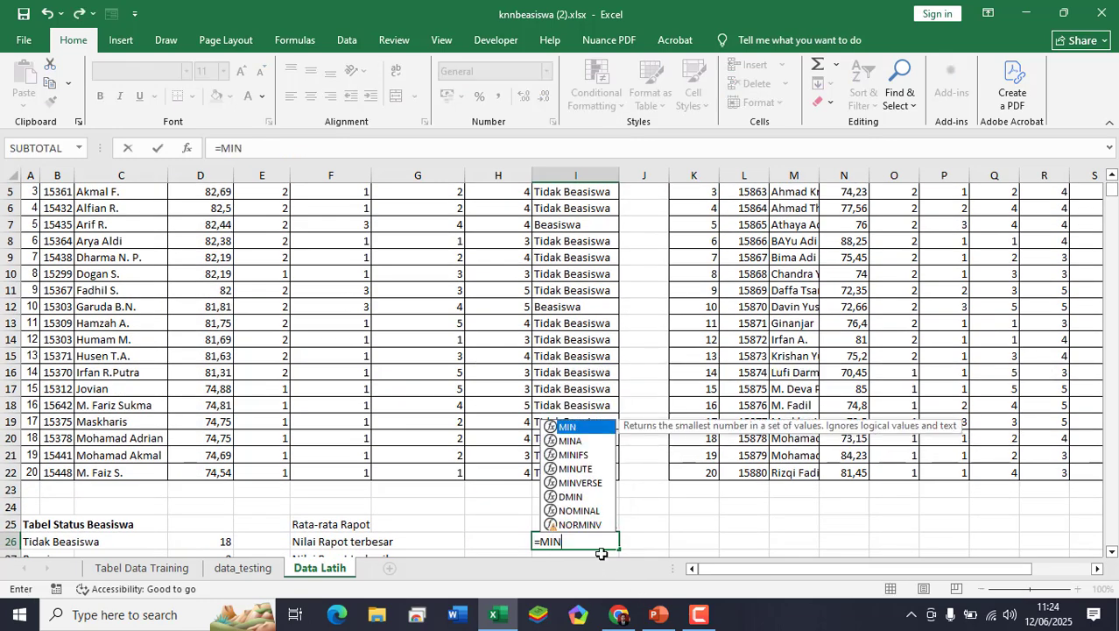
key("BackSpace")
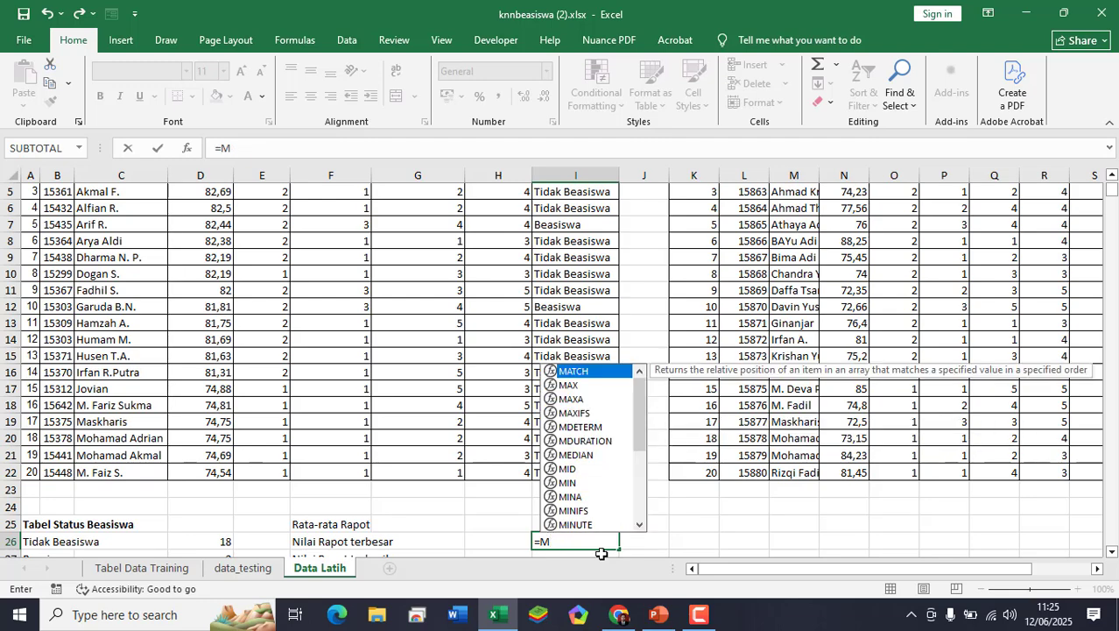
type("AZ")
key("BackSpace")
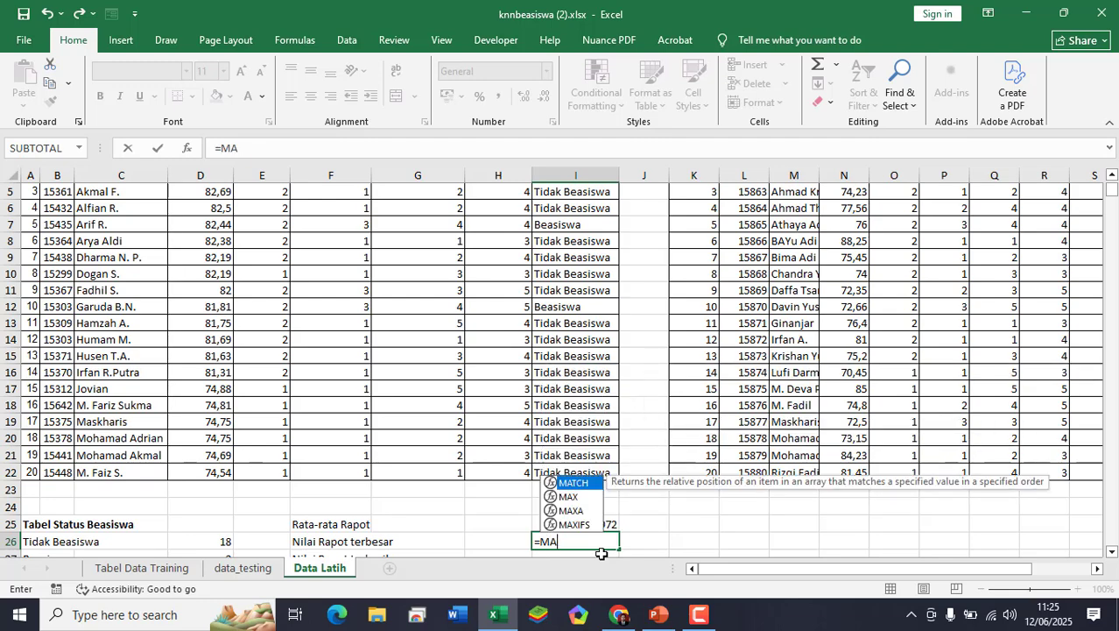
type("X")
left_click(217, 474)
scroll(208, 455, "up", 2)
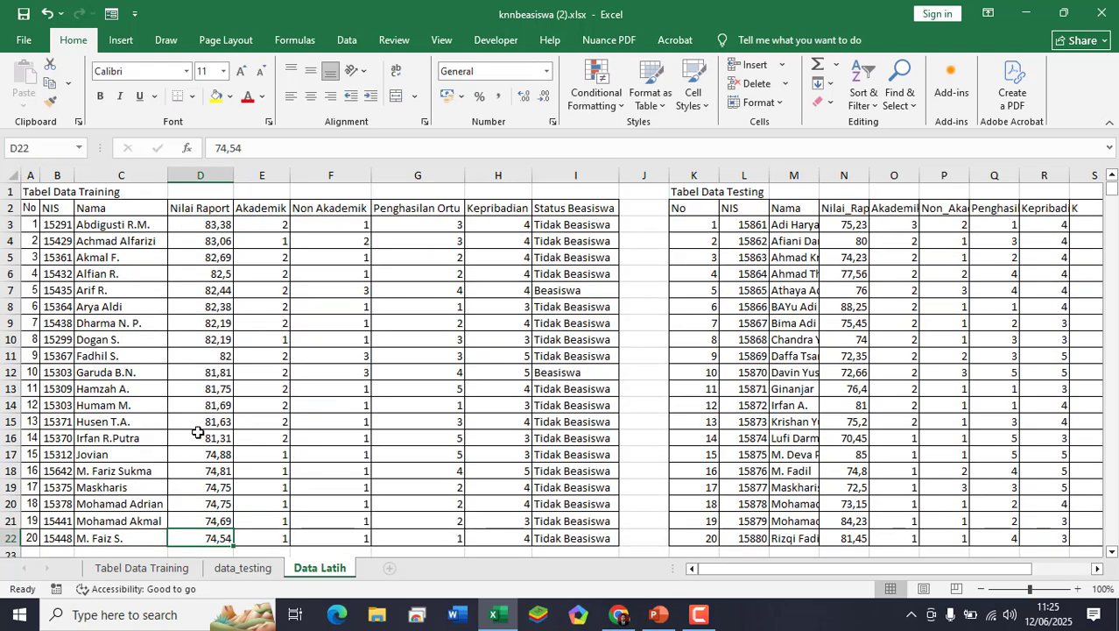
left_click(217, 228, "shift")
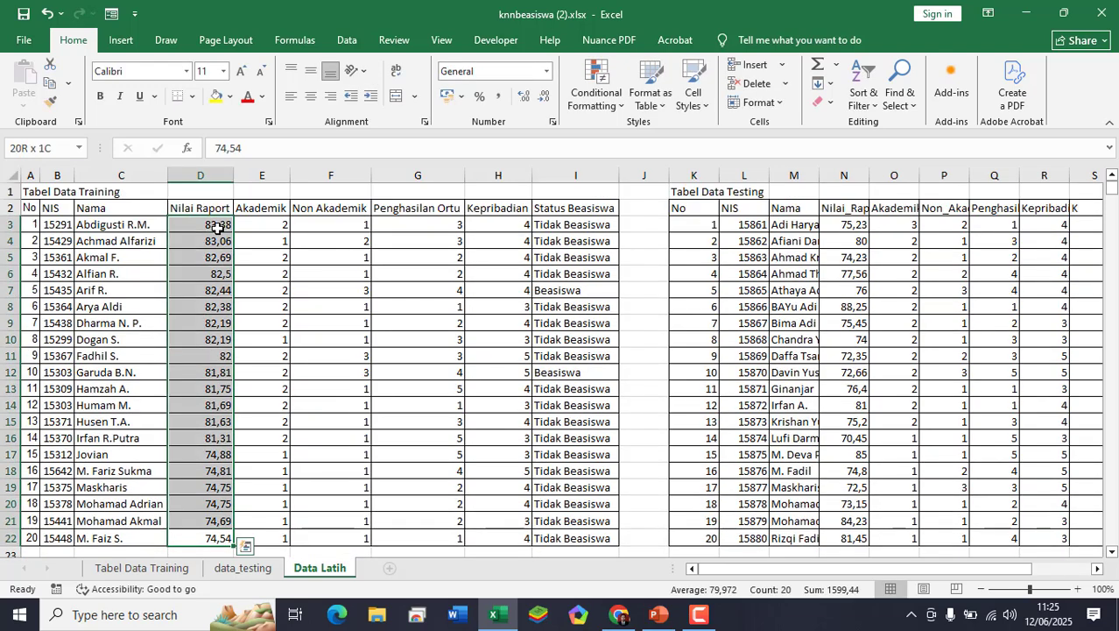
type(")")
key("Return")
scroll(539, 377, "down", 4)
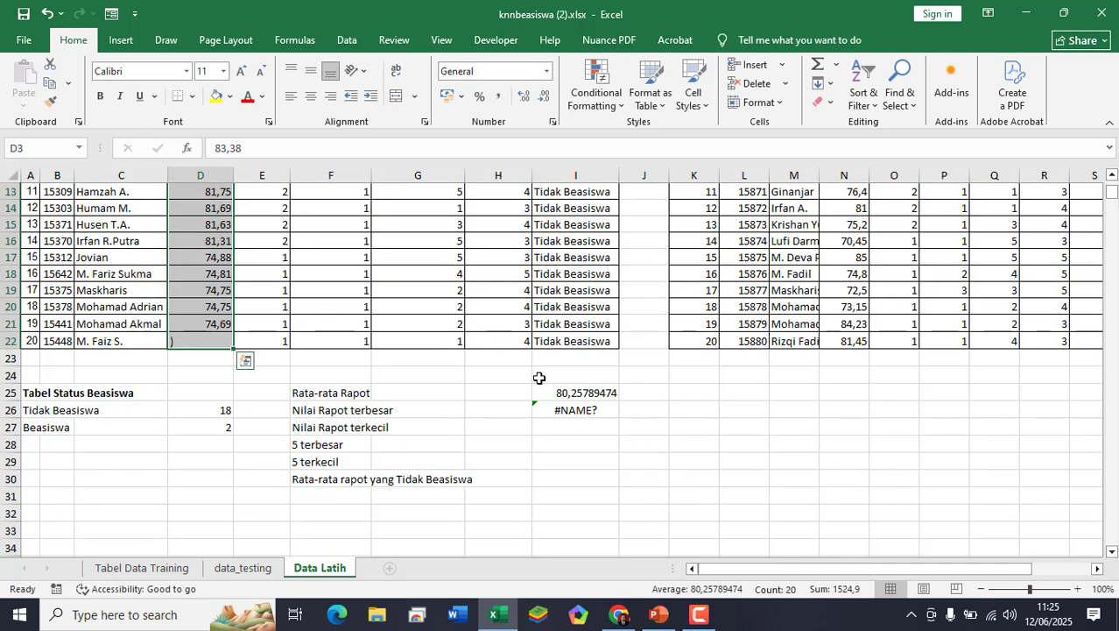
left_click(595, 410)
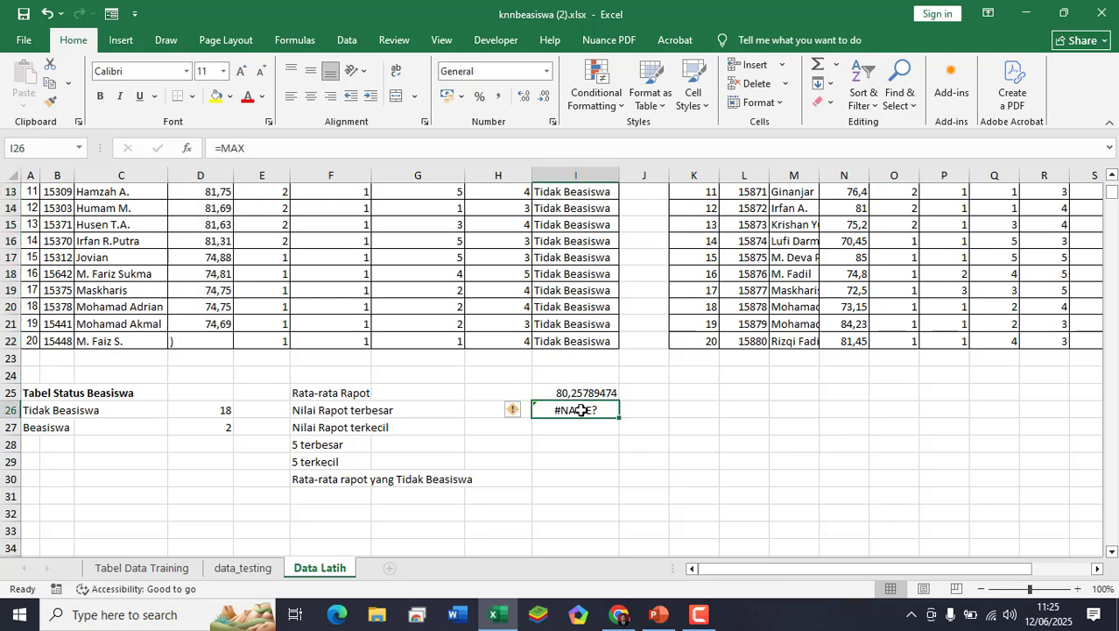
double_click(596, 411)
type("(")
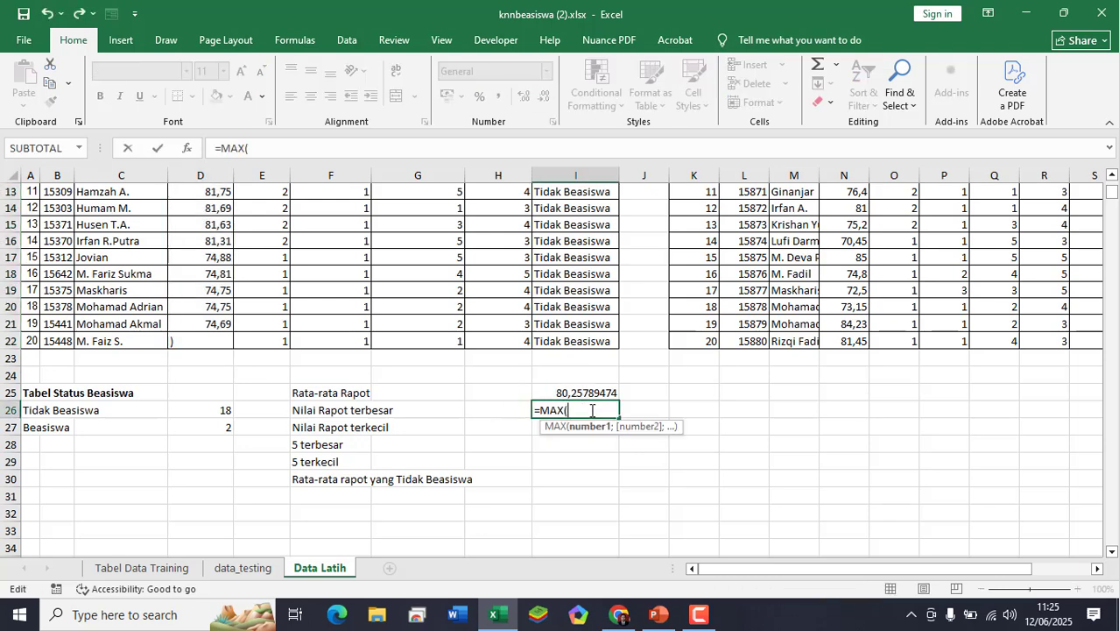
key("Escape")
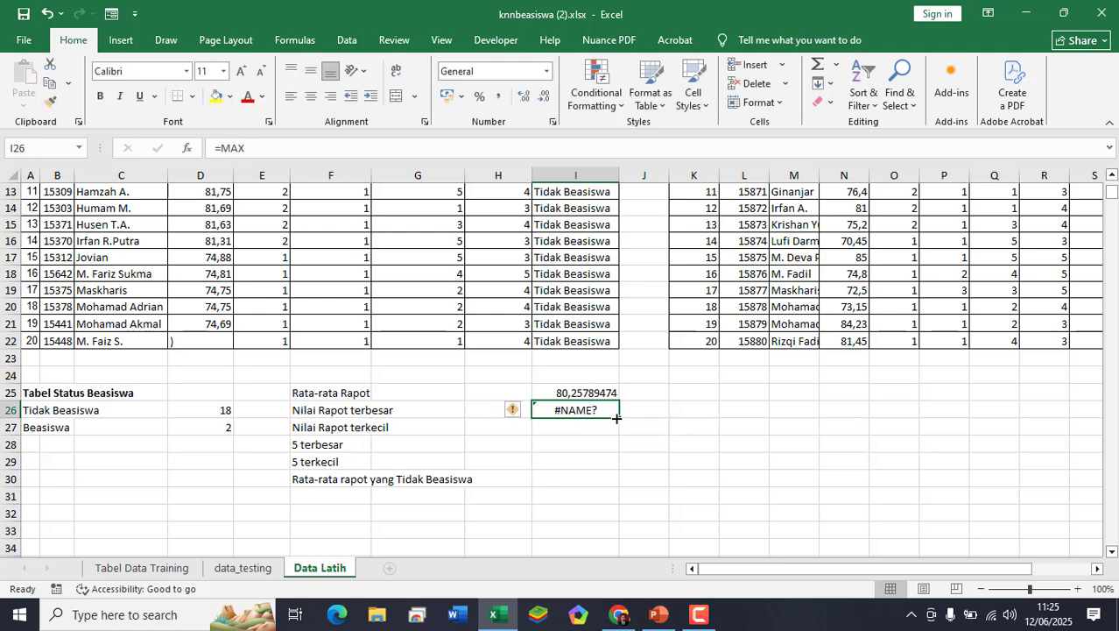
key("ctrl+z")
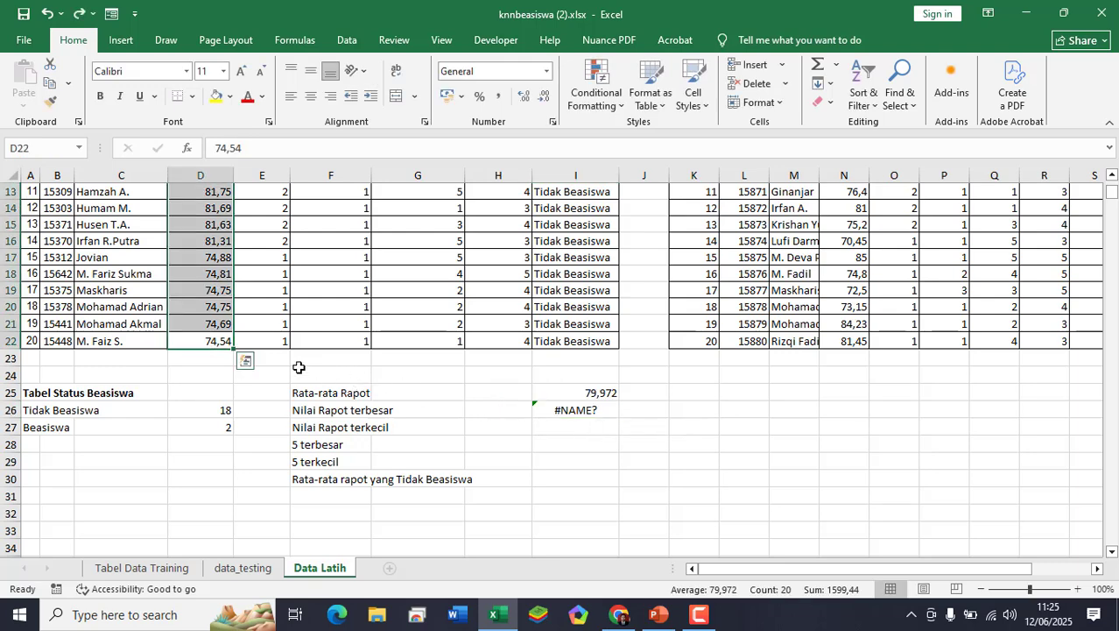
- Complete the formula in I26 as =MAX(D3:D22) to return the highest report score
left_click(207, 342)
left_click(584, 410)
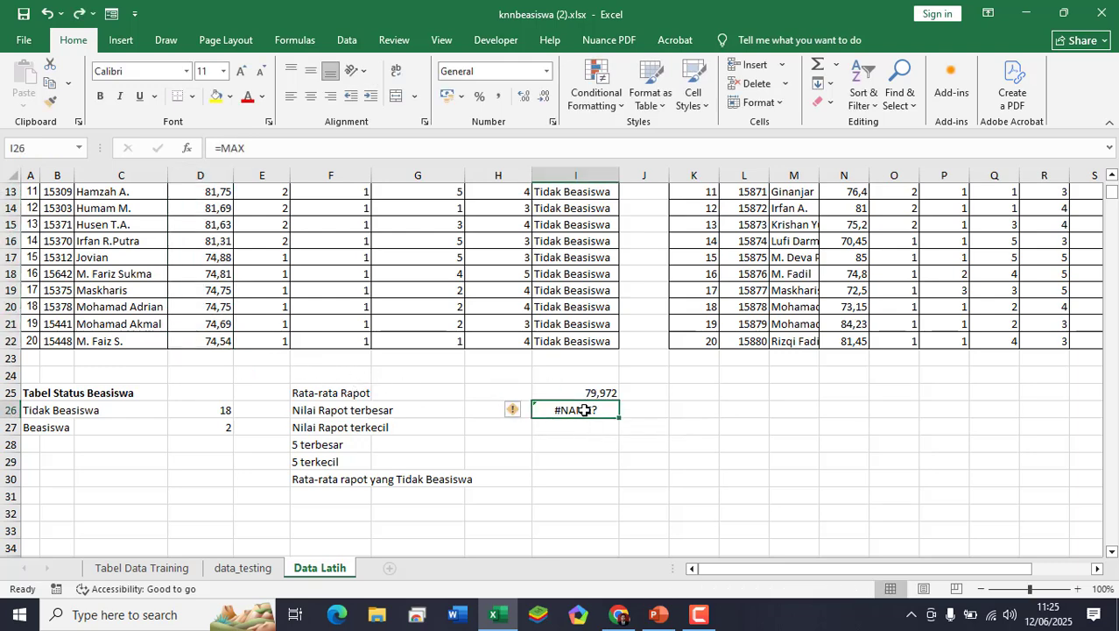
double_click(587, 410)
type("(")
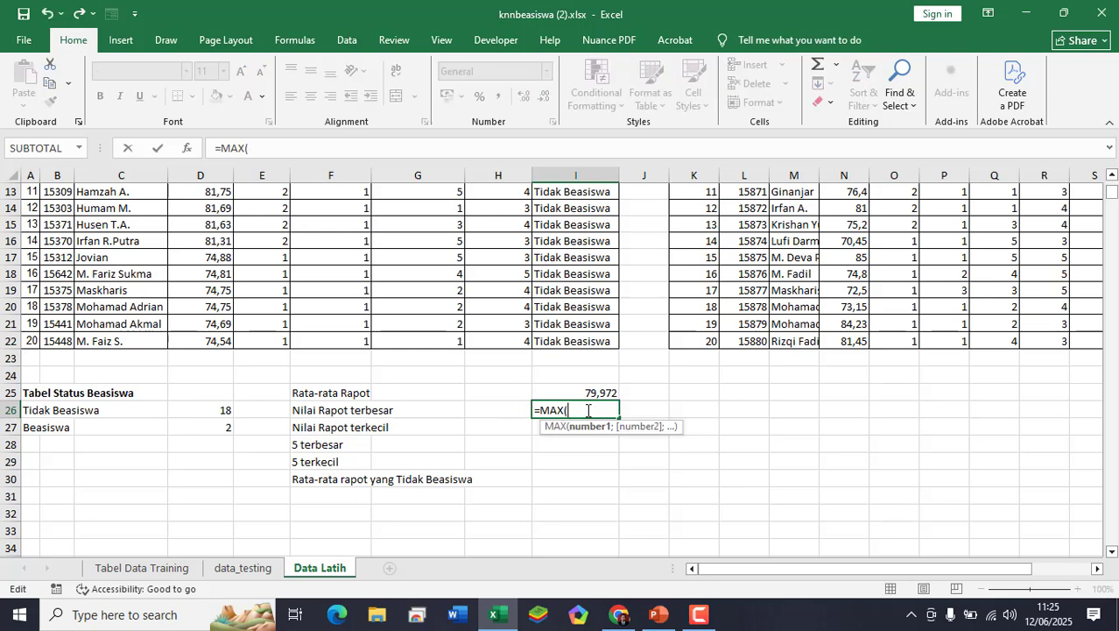
left_click(219, 341)
scroll(222, 339, "up", 2)
scroll(222, 338, "up", 2)
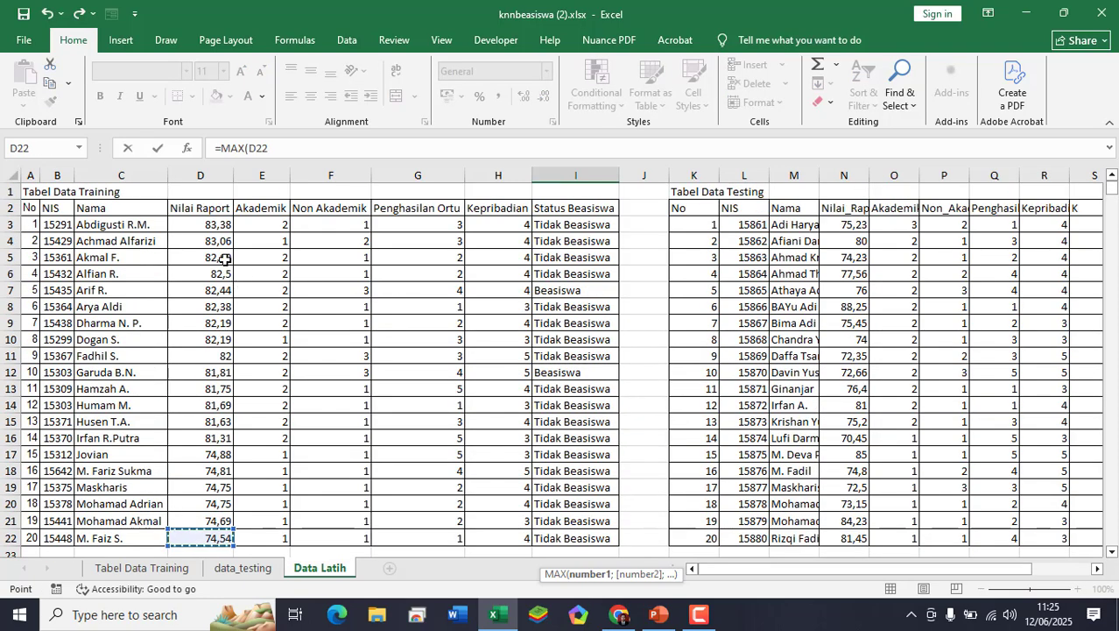
left_click(218, 224, "shift")
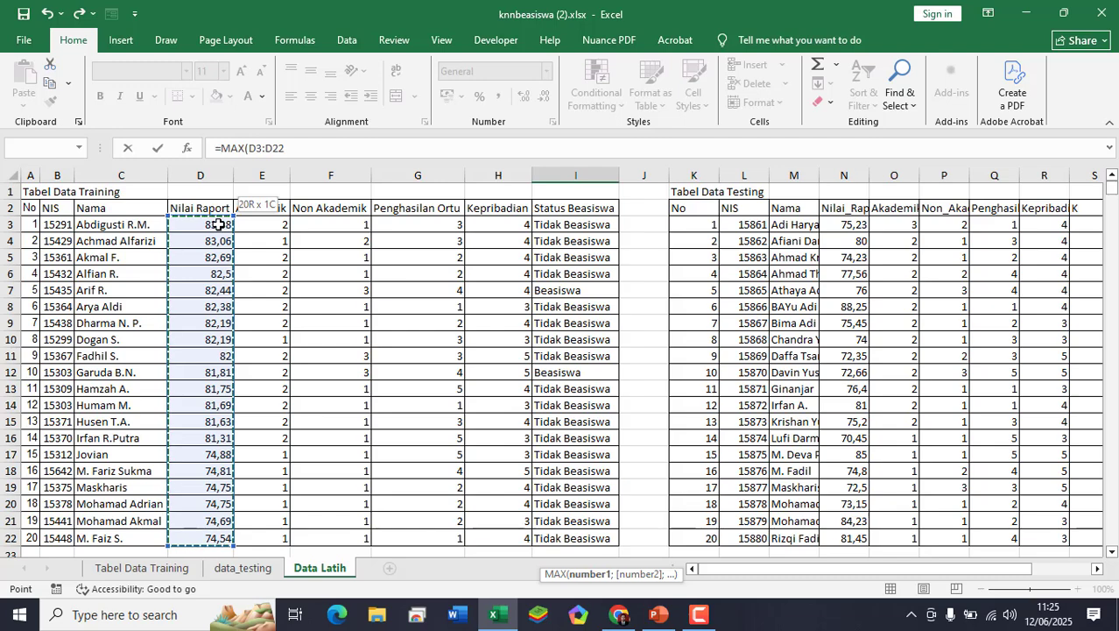
key("Return")
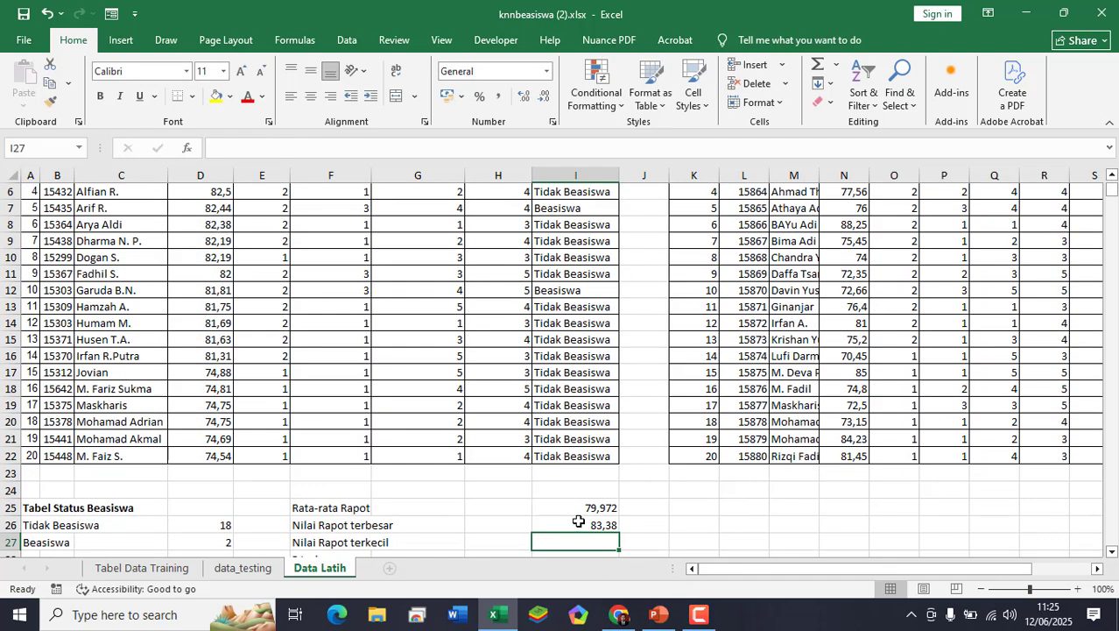
- Return the lowest report score in I27 with =MIN(D3:D22)
type("=mi")
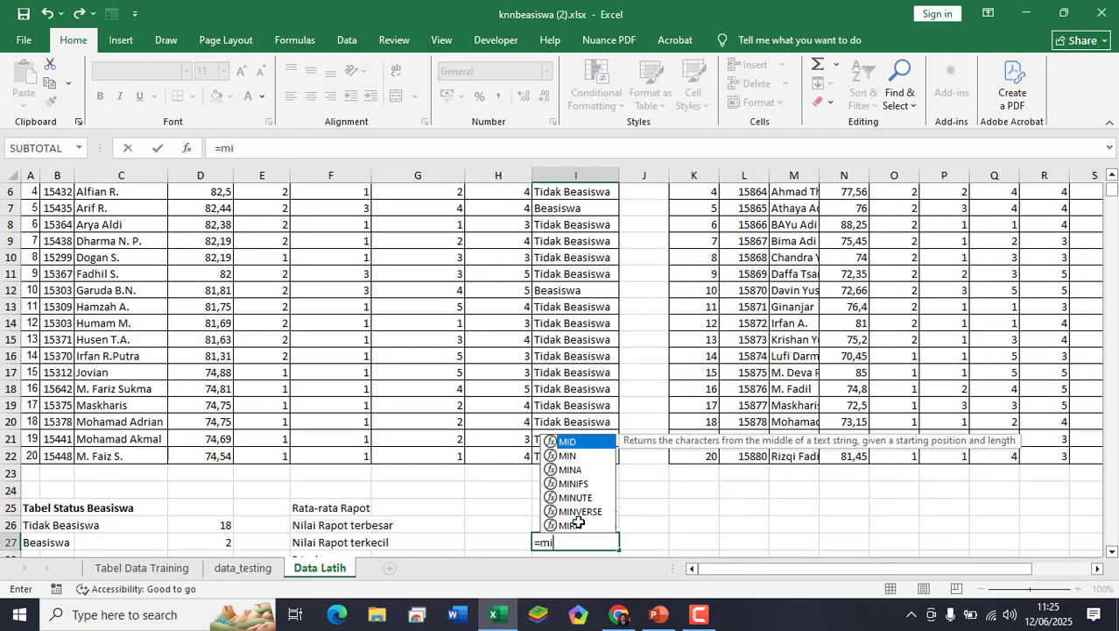
type("n(")
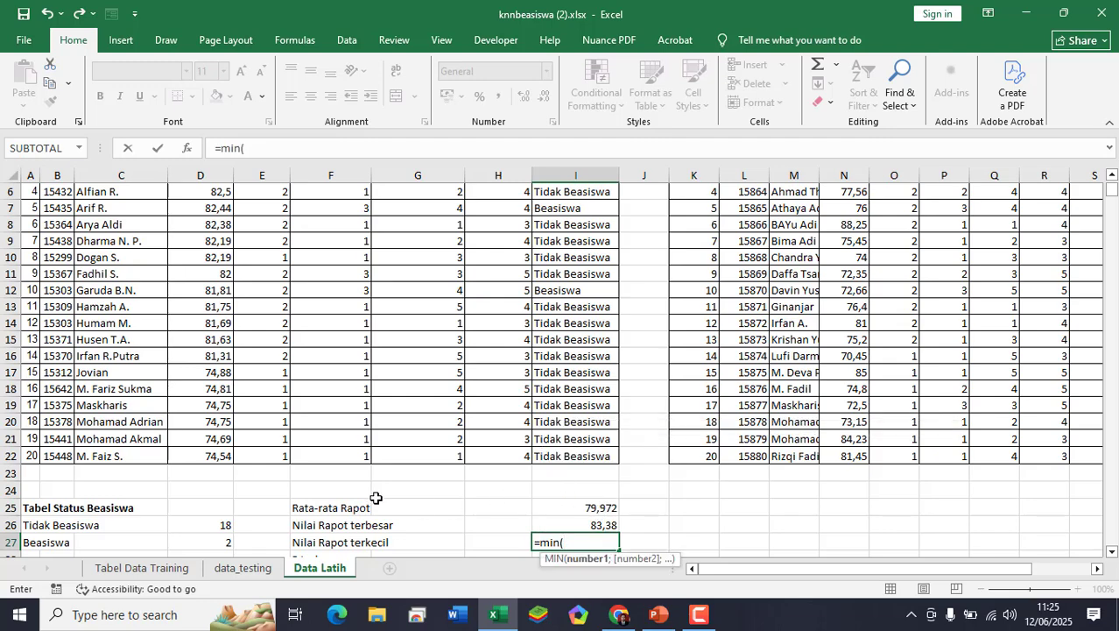
left_click(226, 460)
left_click_drag(226, 462, 226, 225)
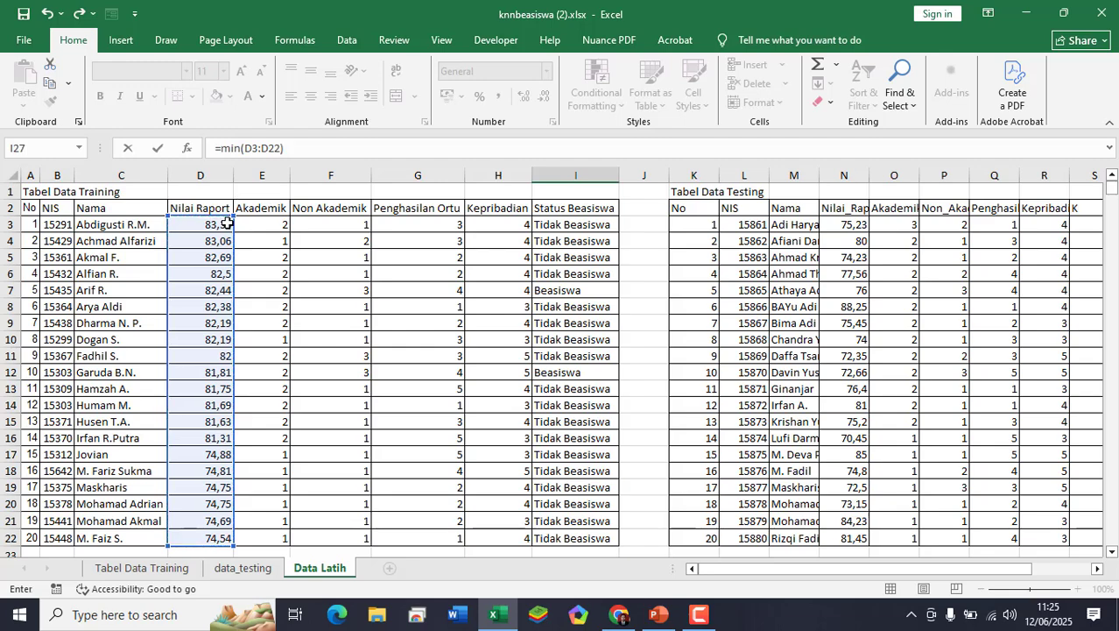
key("Return")
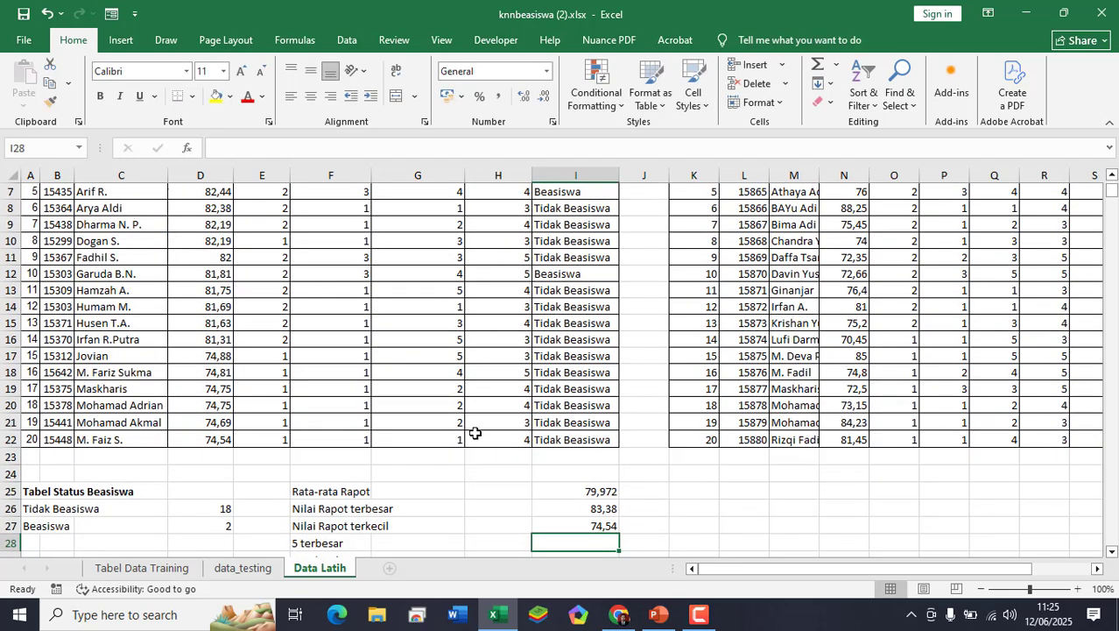
- Return the fifth-largest report score in I28 with =LARGE(D3:D22;5)
type("=la")
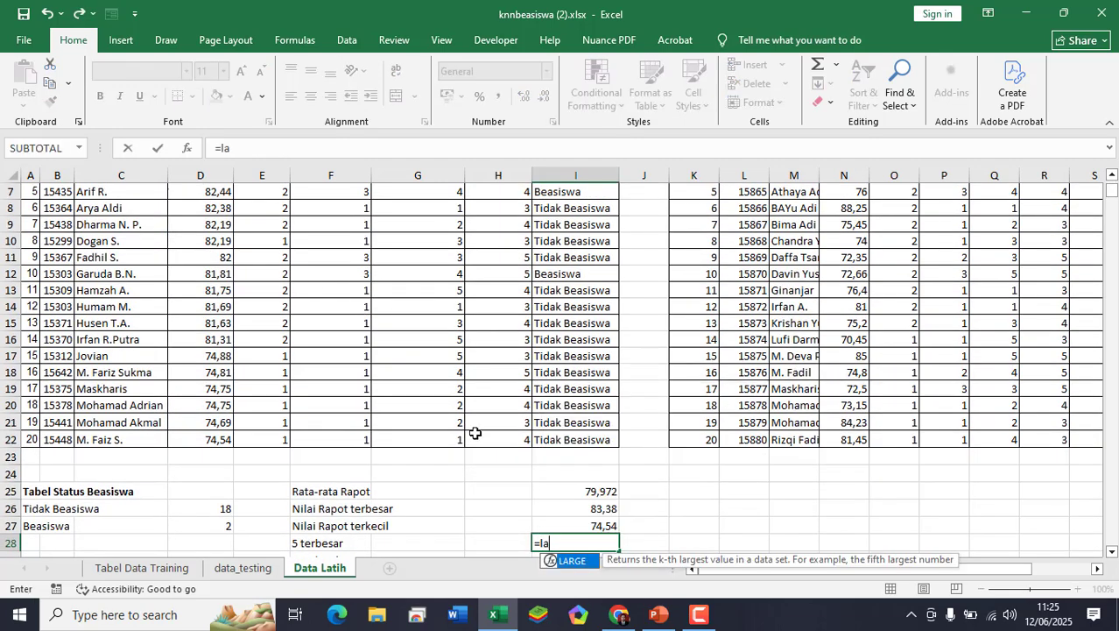
type("rge(")
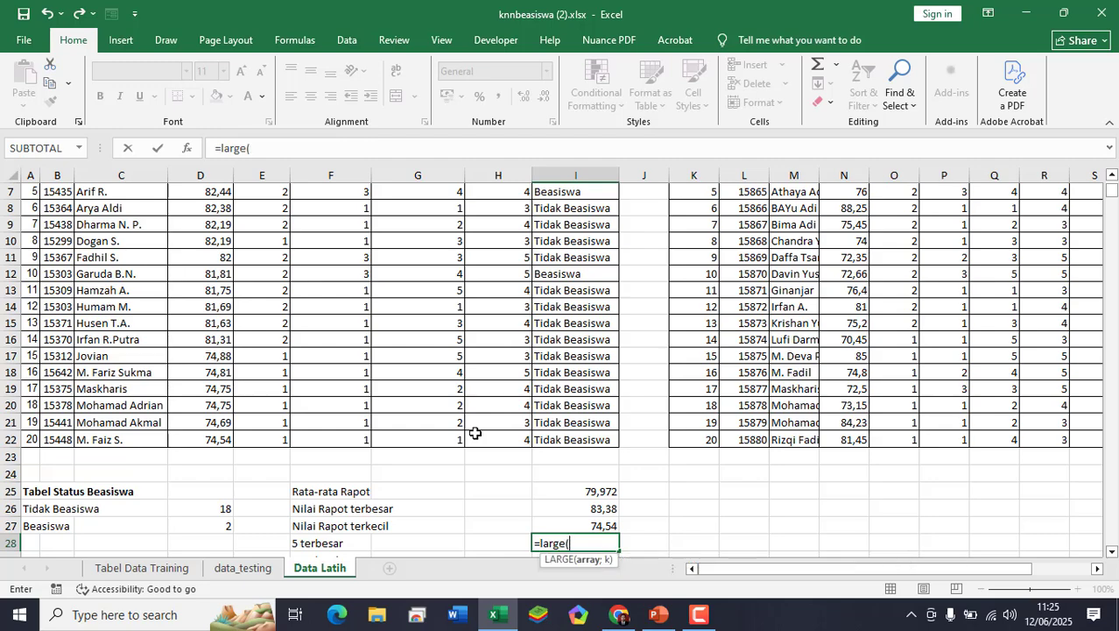
left_click(202, 439)
scroll(215, 422, "up", 2)
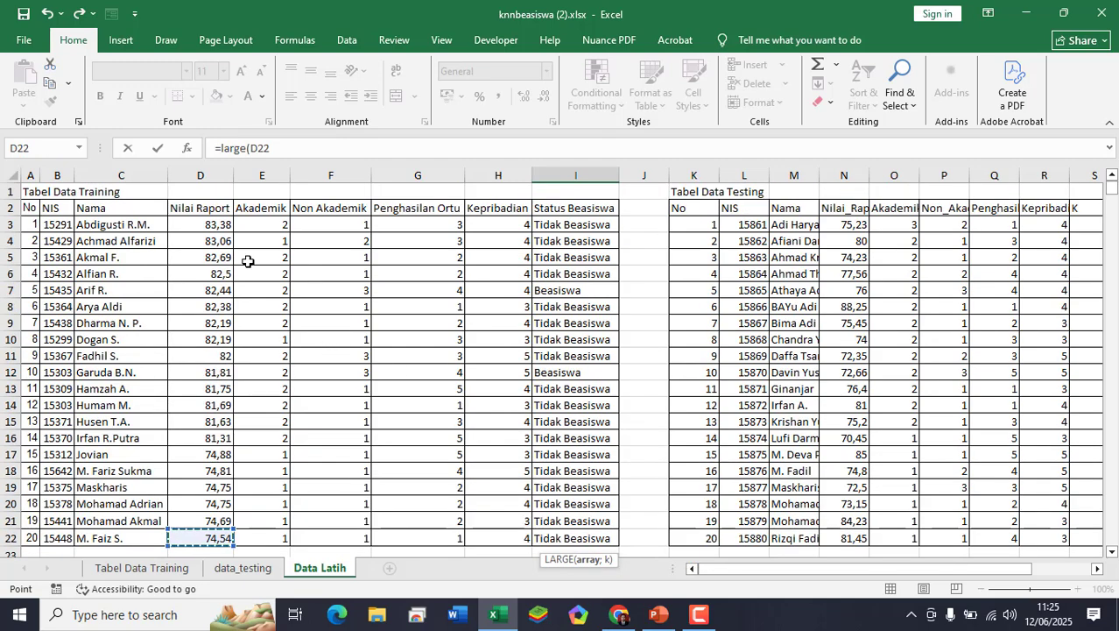
left_click(213, 224, "shift")
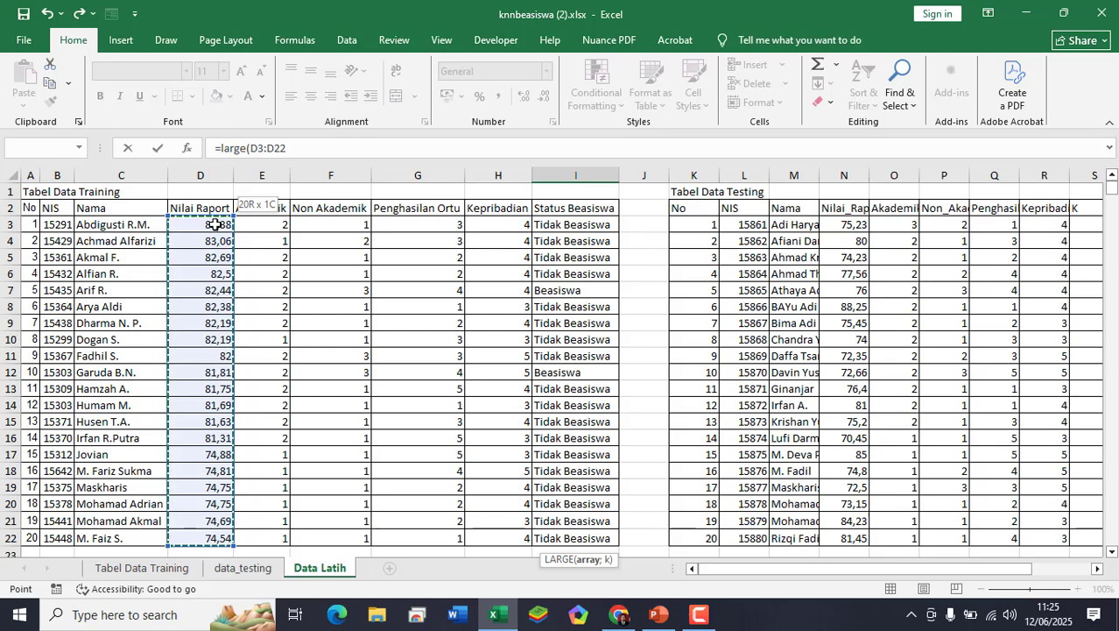
type(",5)")
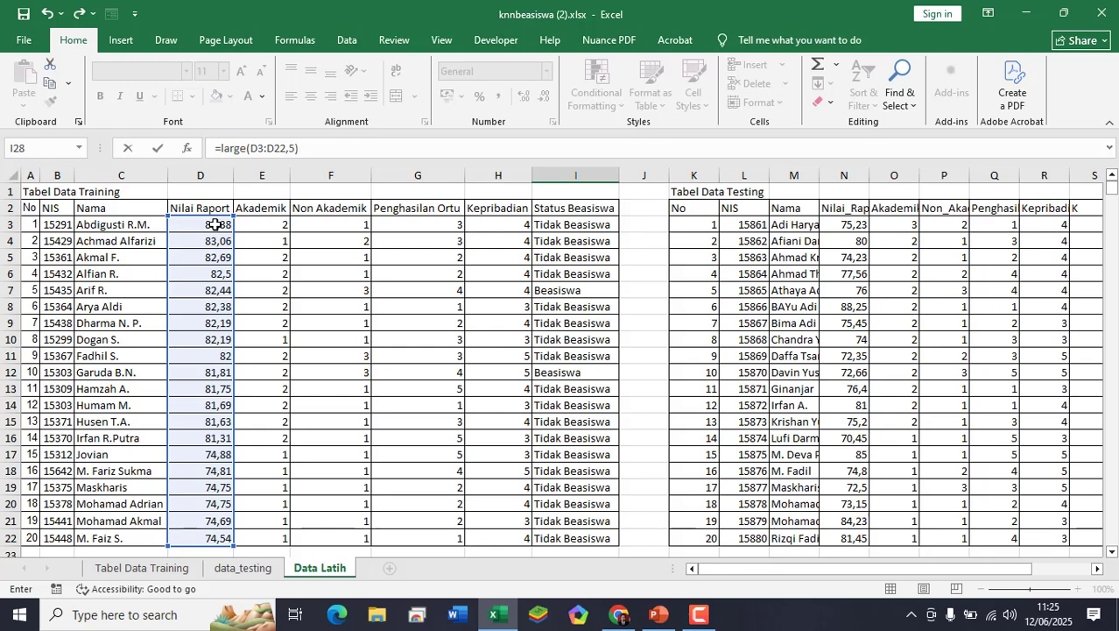
key("BackSpace")
key("BackSpace")
key("BackSpace")
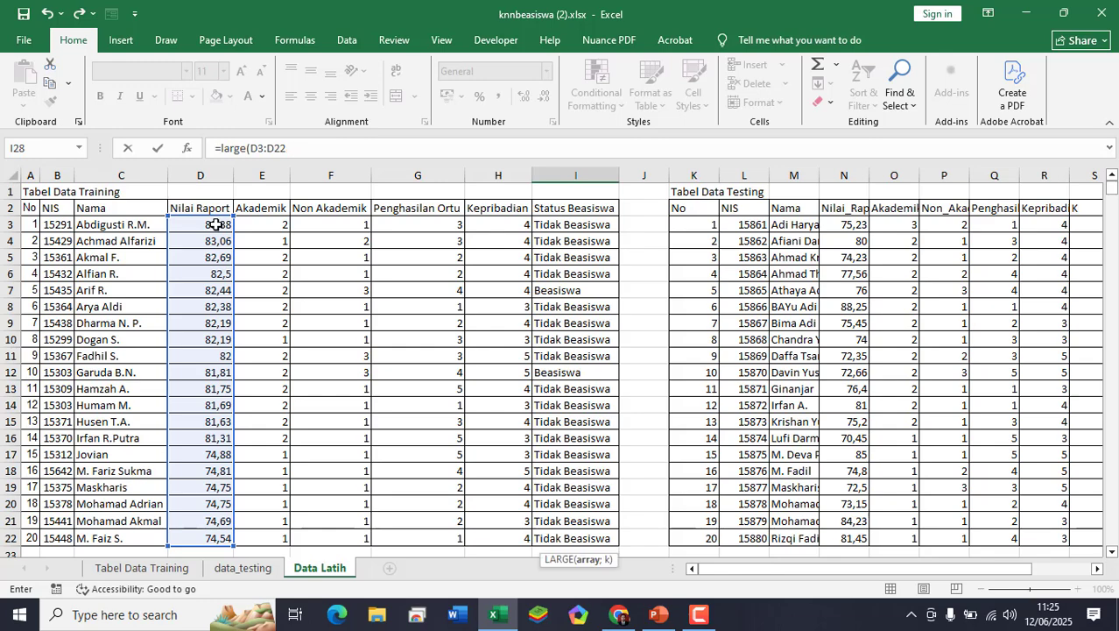
type("5)")
key("Return")
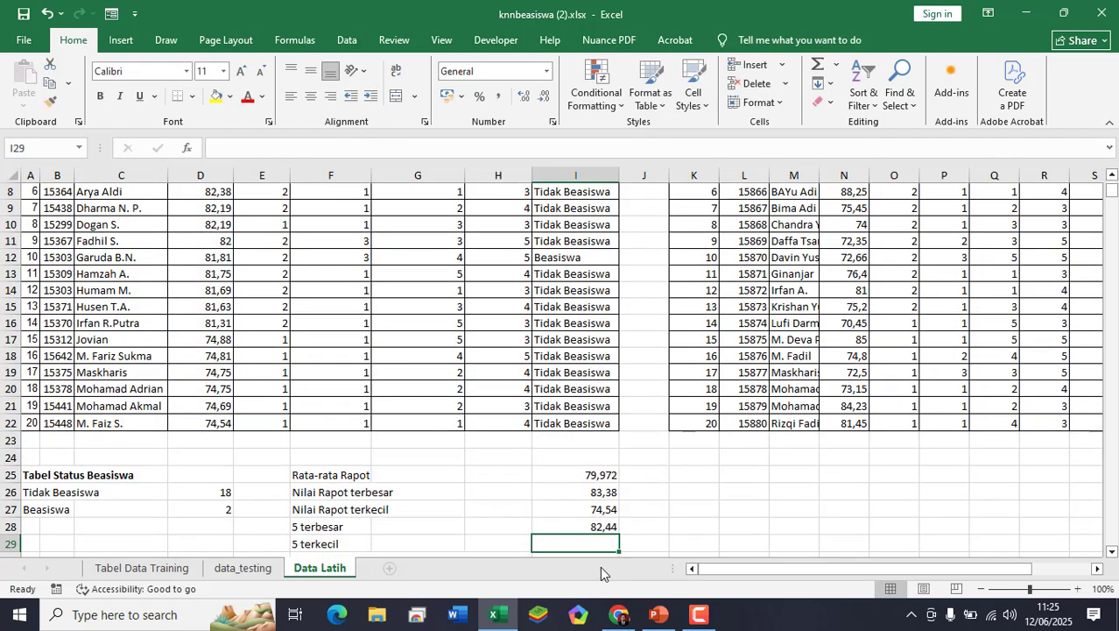
- Check the LARGE formula in I28 against the Nilai Raport scores of the training table
left_click(601, 529)
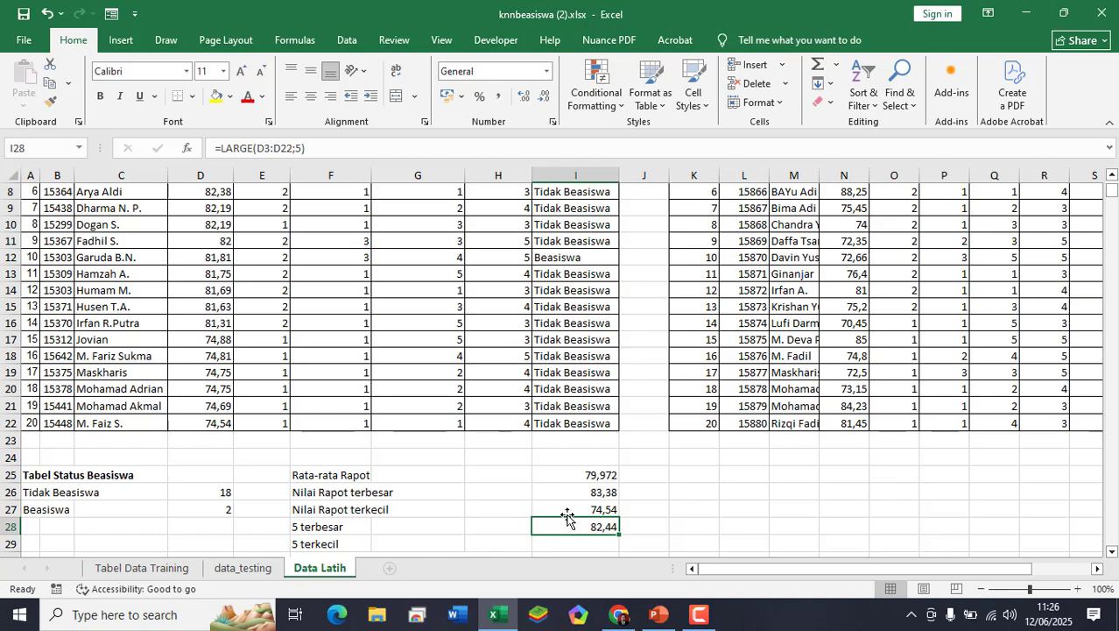
scroll(565, 518, "up", 1)
scroll(565, 518, "up", 2)
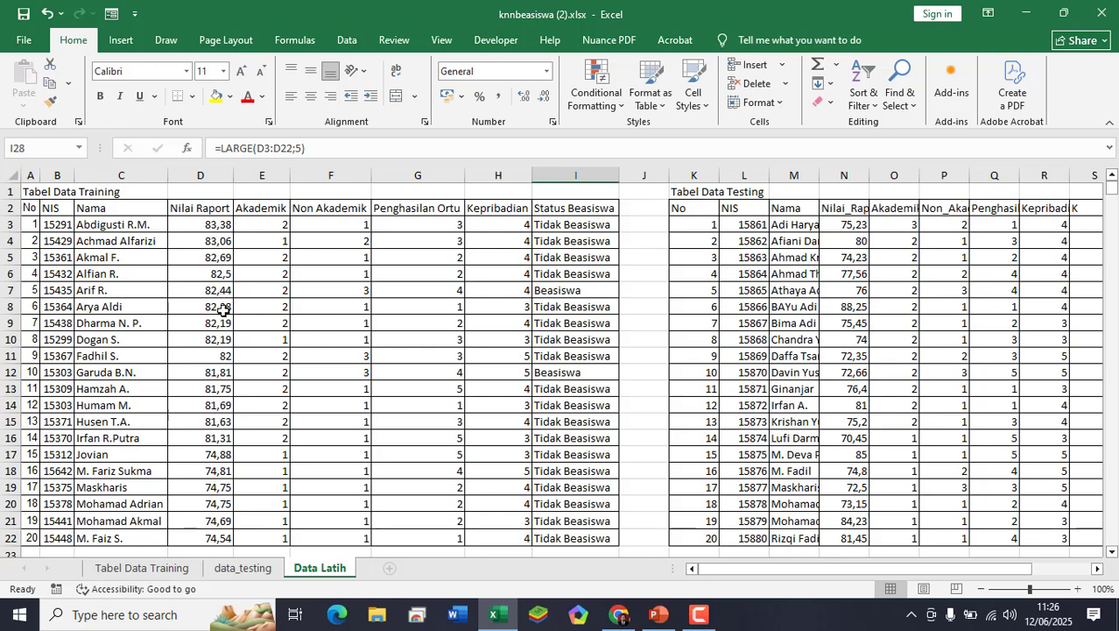
scroll(223, 311, "down", 4)
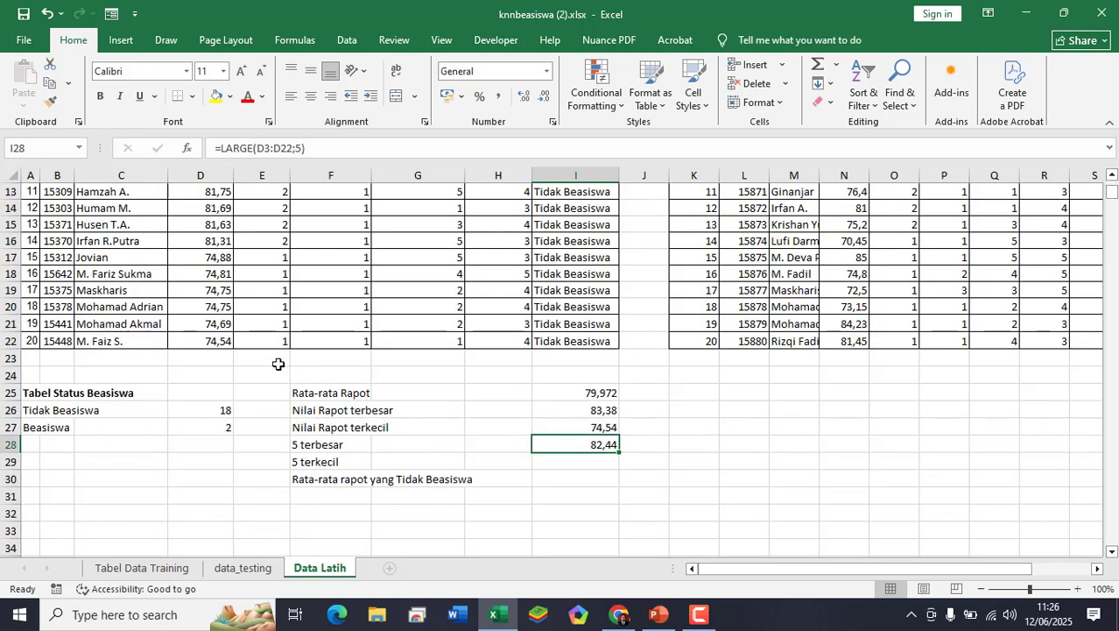
scroll(277, 363, "up", 3)
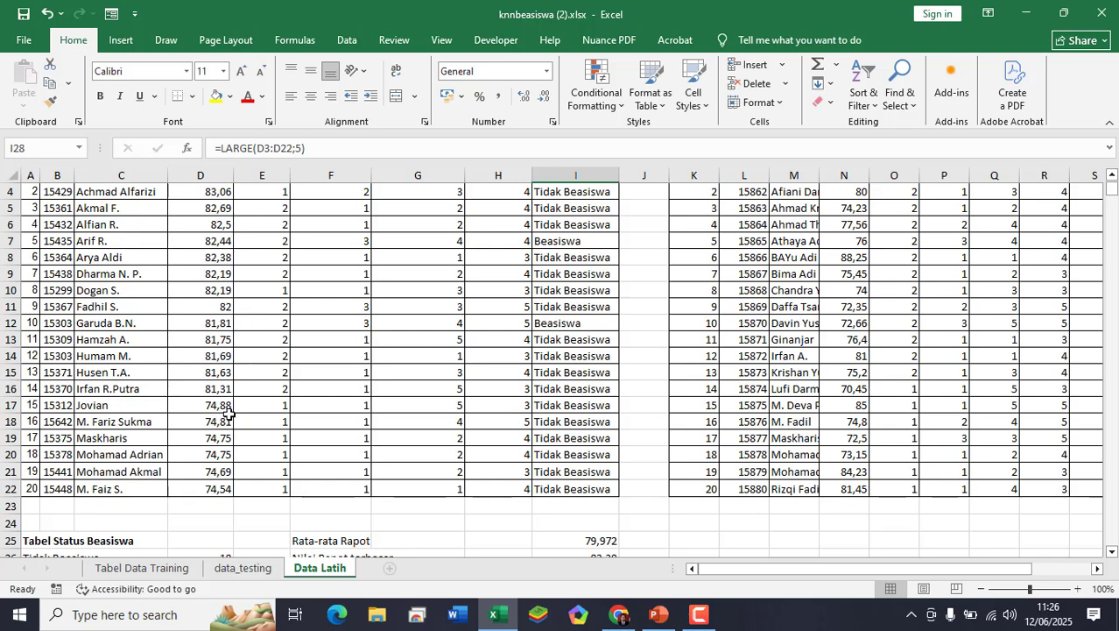
- Try to return the fifth-smallest report score in I29 with =small(D3:D22,5)
scroll(226, 407, "up", 1)
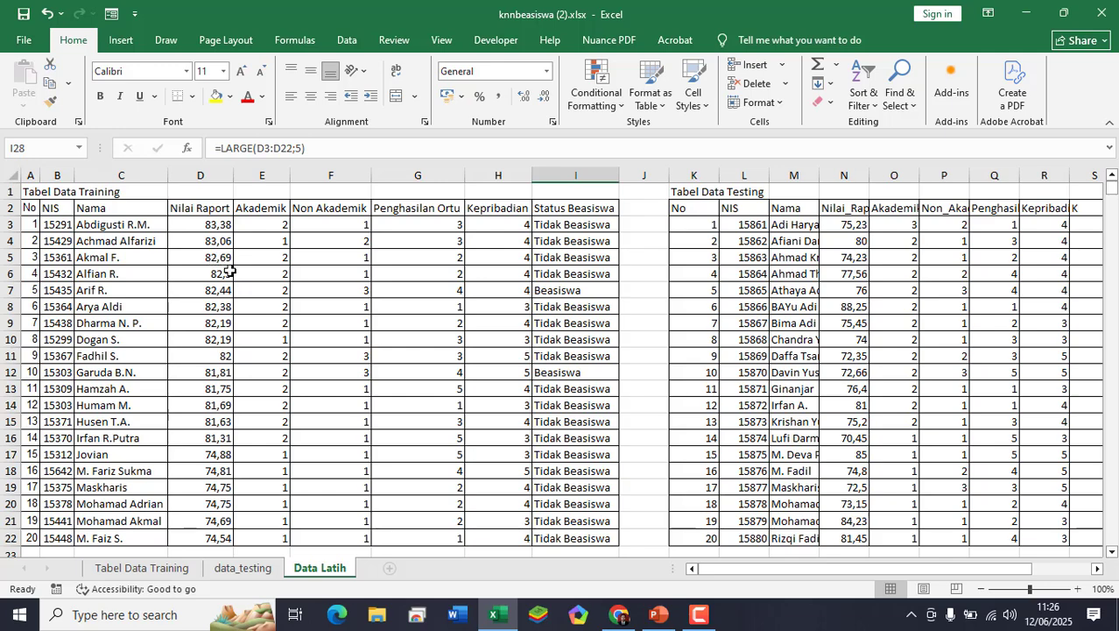
scroll(411, 365, "down", 5)
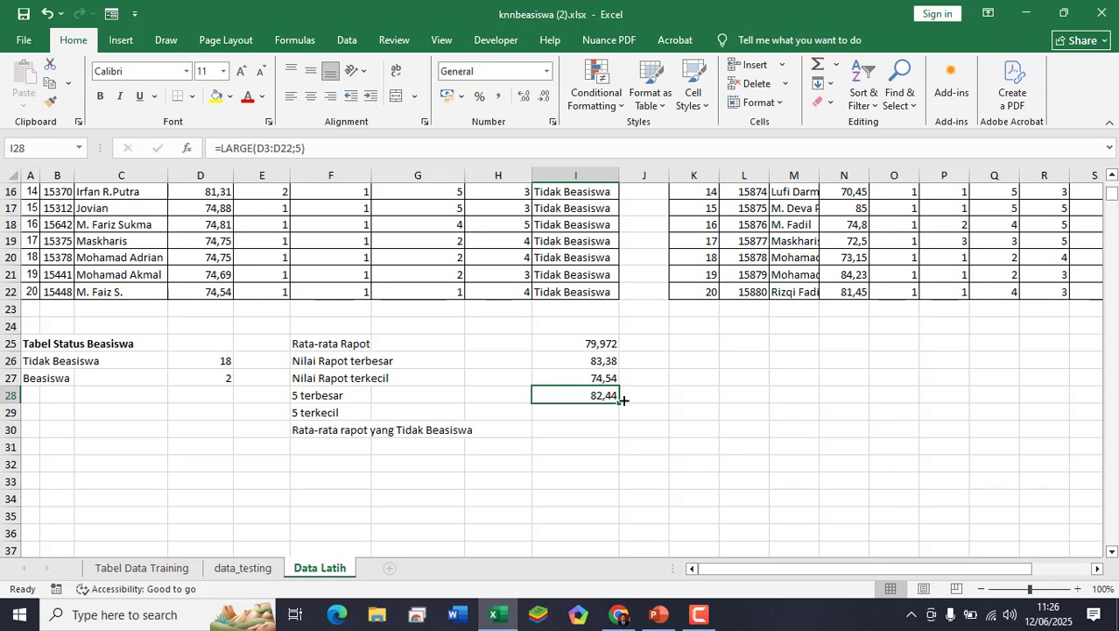
left_click(613, 411)
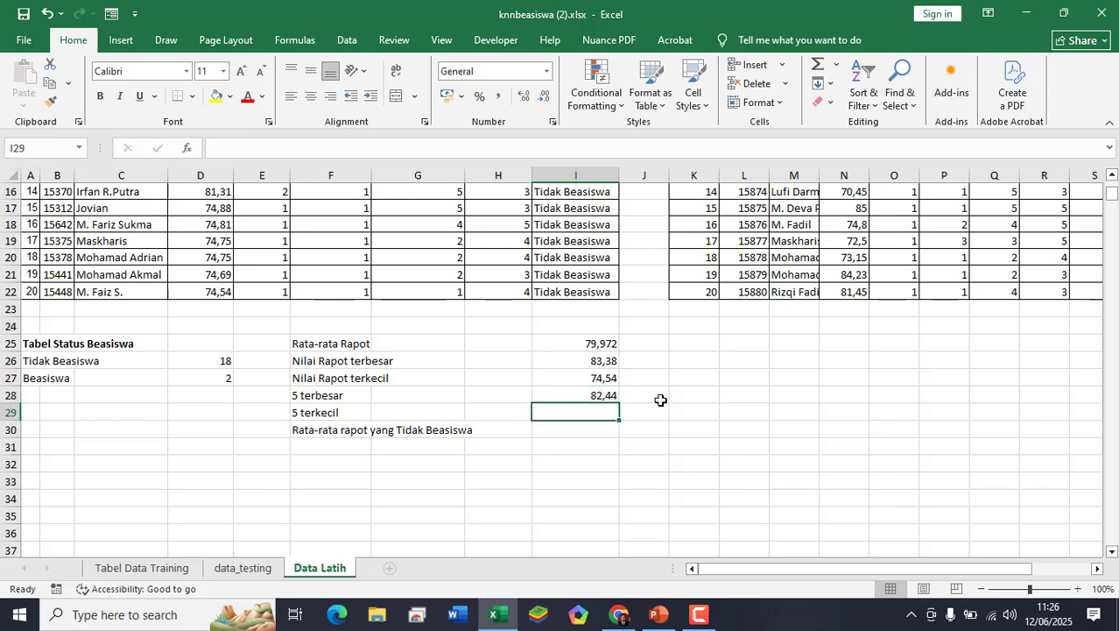
type("=small(")
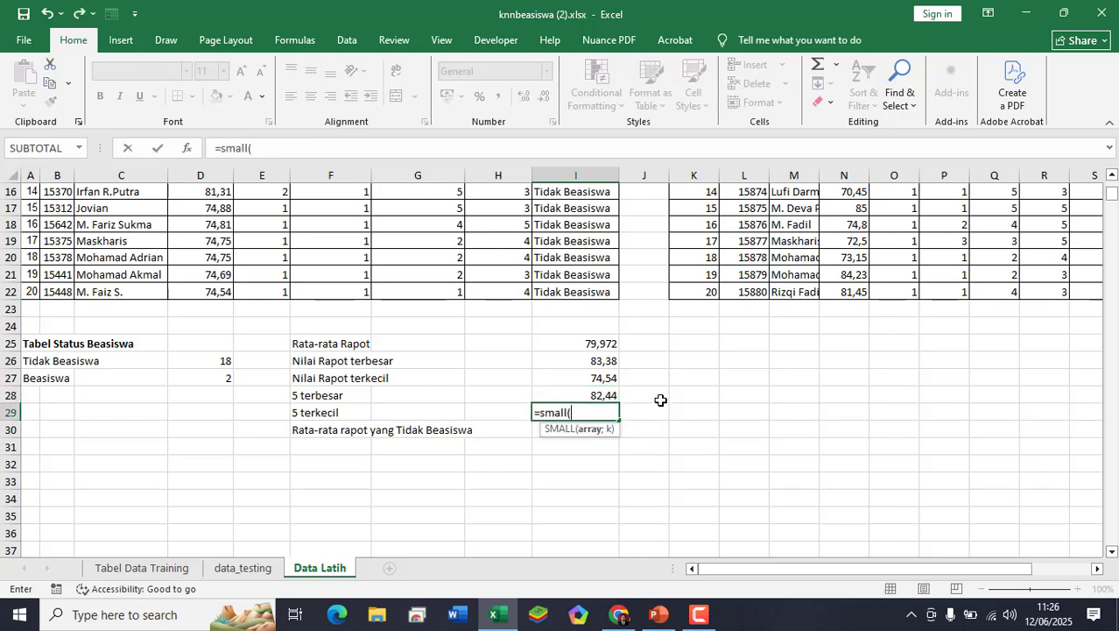
scroll(290, 303, "up", 1)
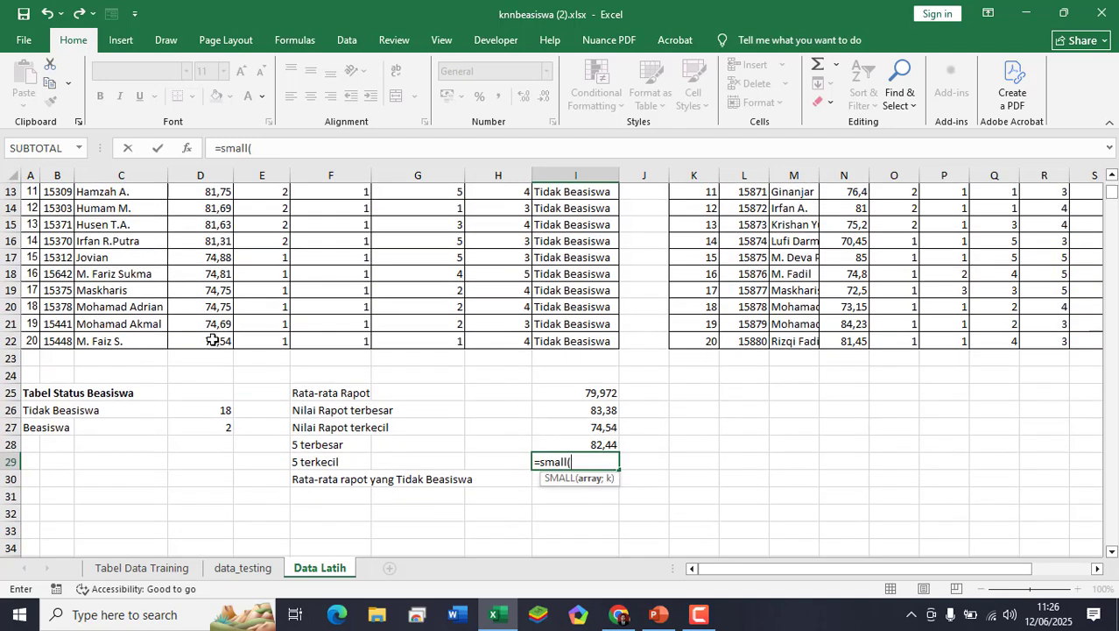
scroll(213, 324, "up", 4)
left_click_drag(213, 340, 222, 222)
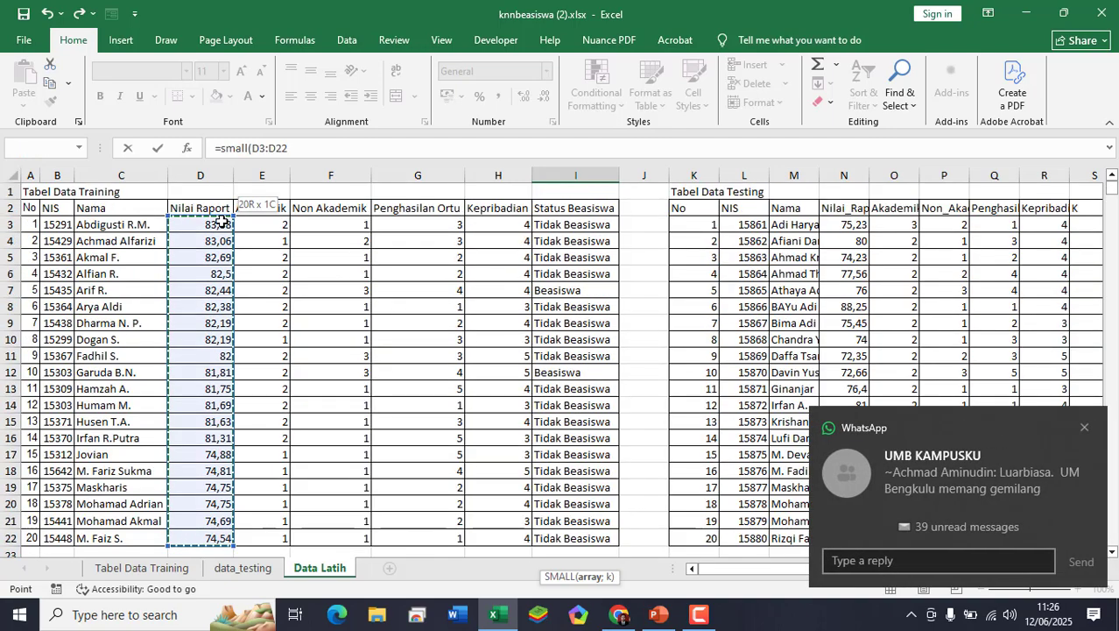
type(",5)")
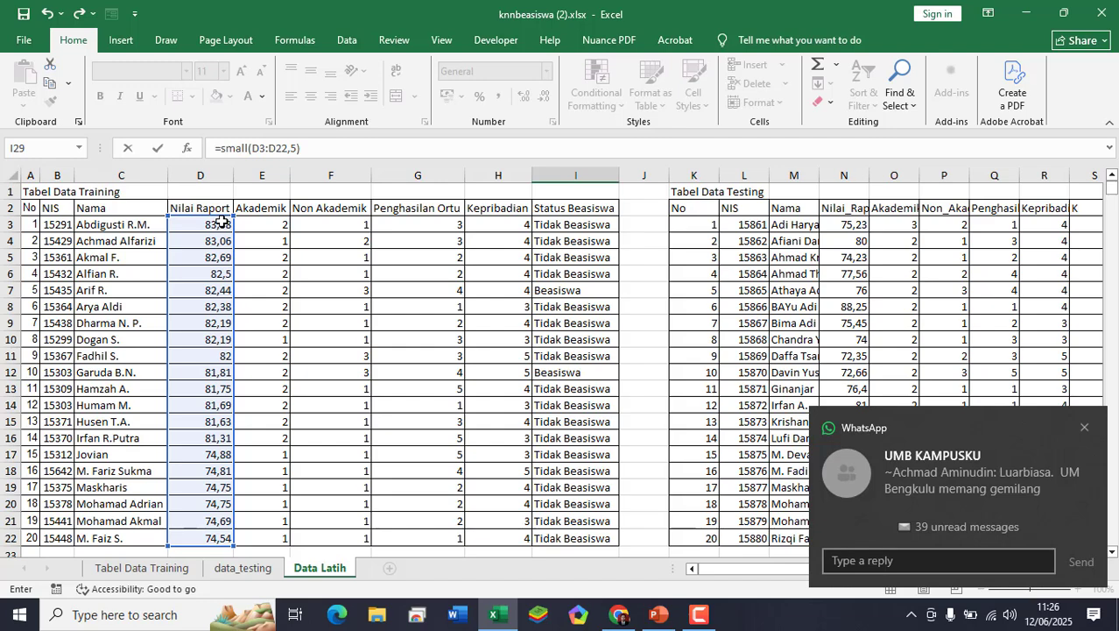
key("Return")
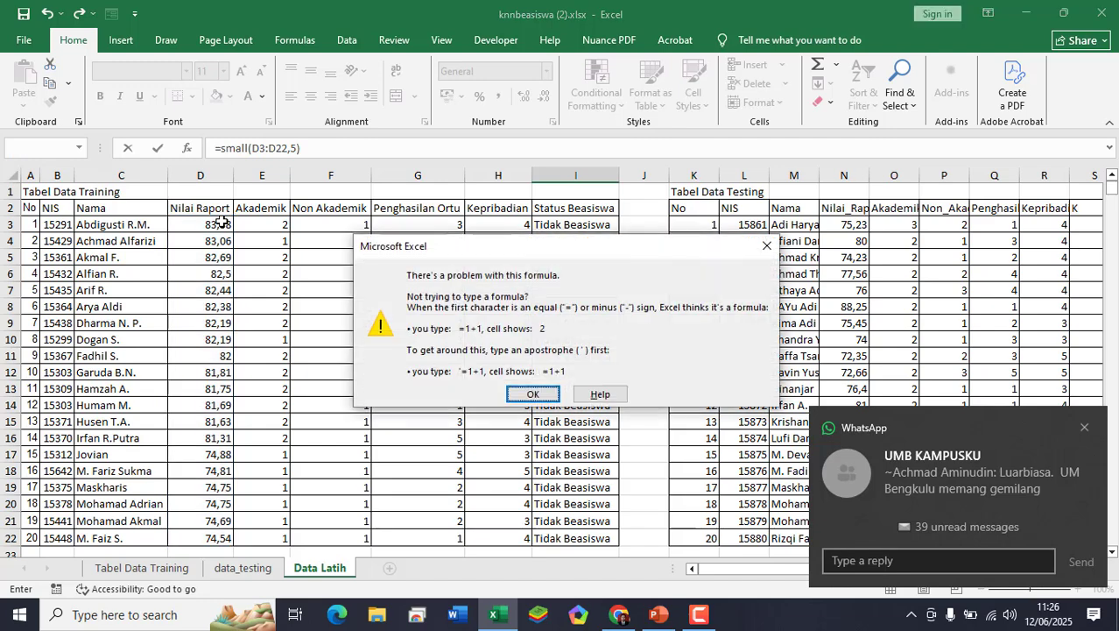
- Replace the comma in the I29 formula with a semicolon so it reads =SMALL(D3:D22;5)
left_click(548, 395)
left_click(287, 147)
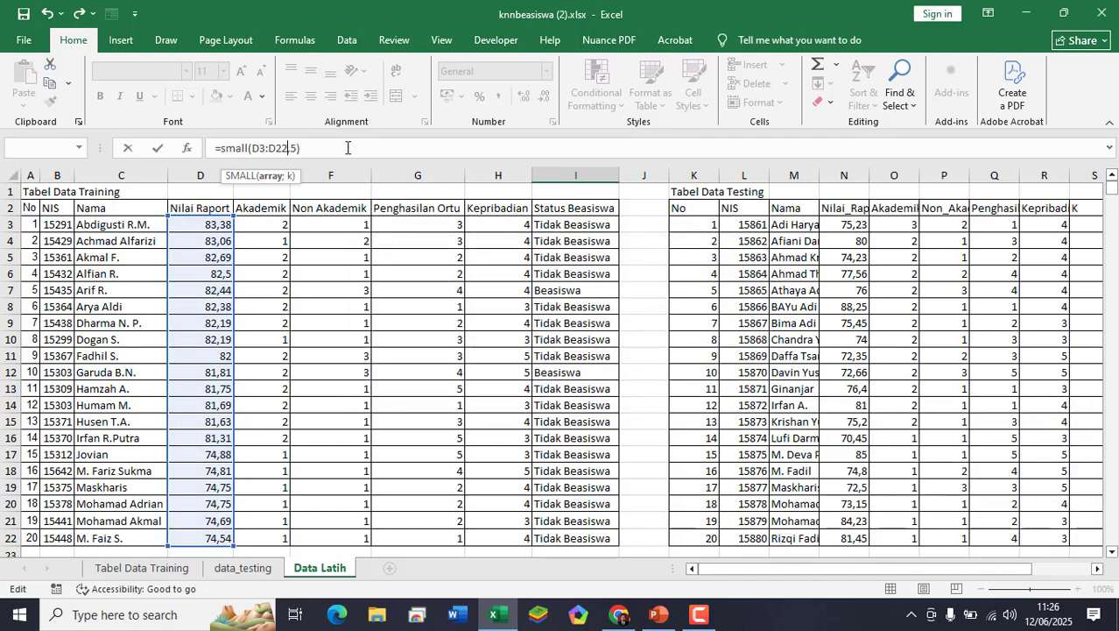
key("BackSpace")
type(";")
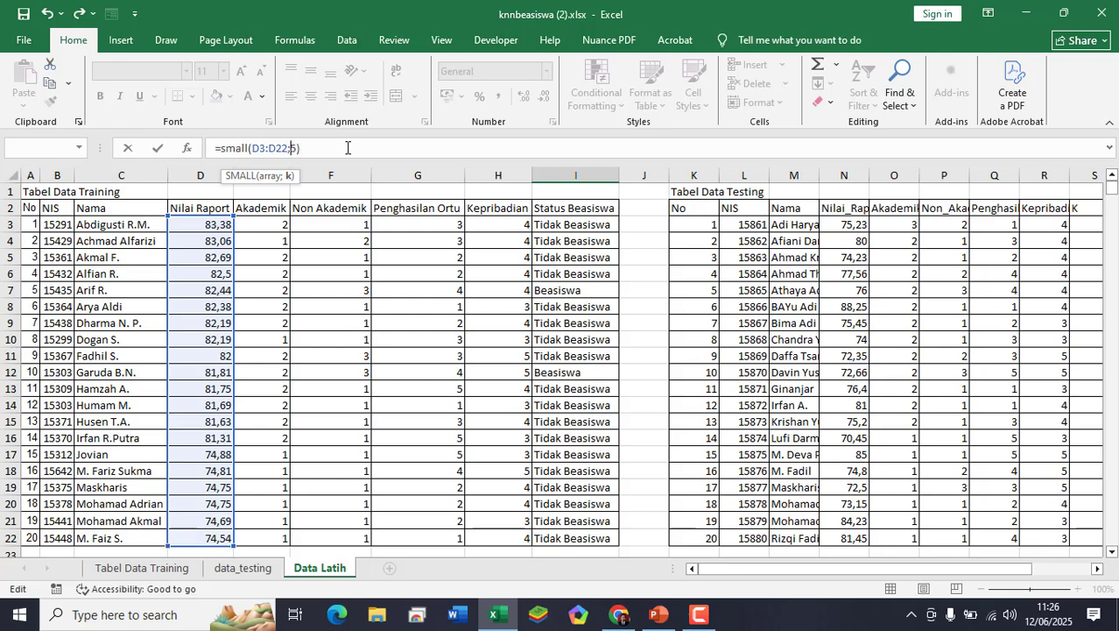
key("Return")
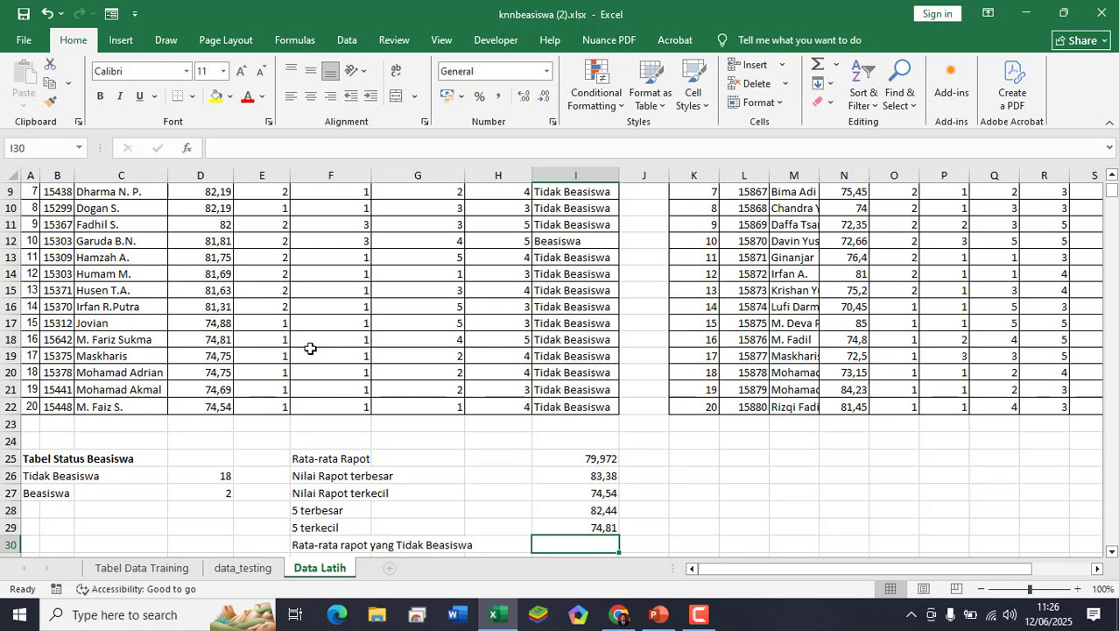
- Check the SMALL formula in I29 against the Nilai Raport scores of the training table
left_click(578, 523)
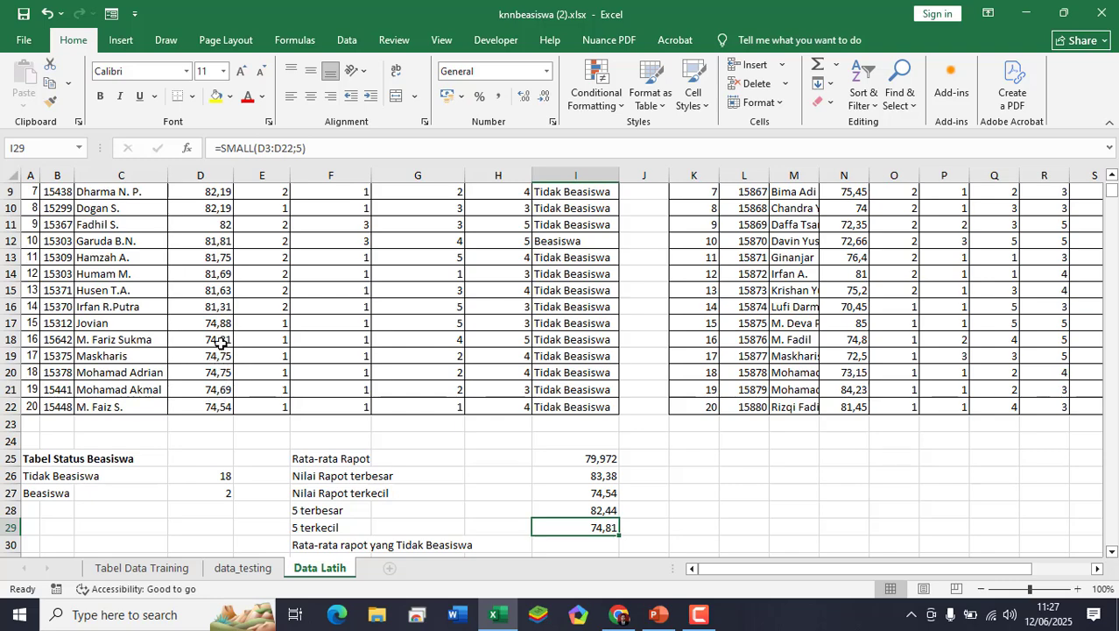
scroll(220, 341, "up", 3)
scroll(221, 343, "down", 3)
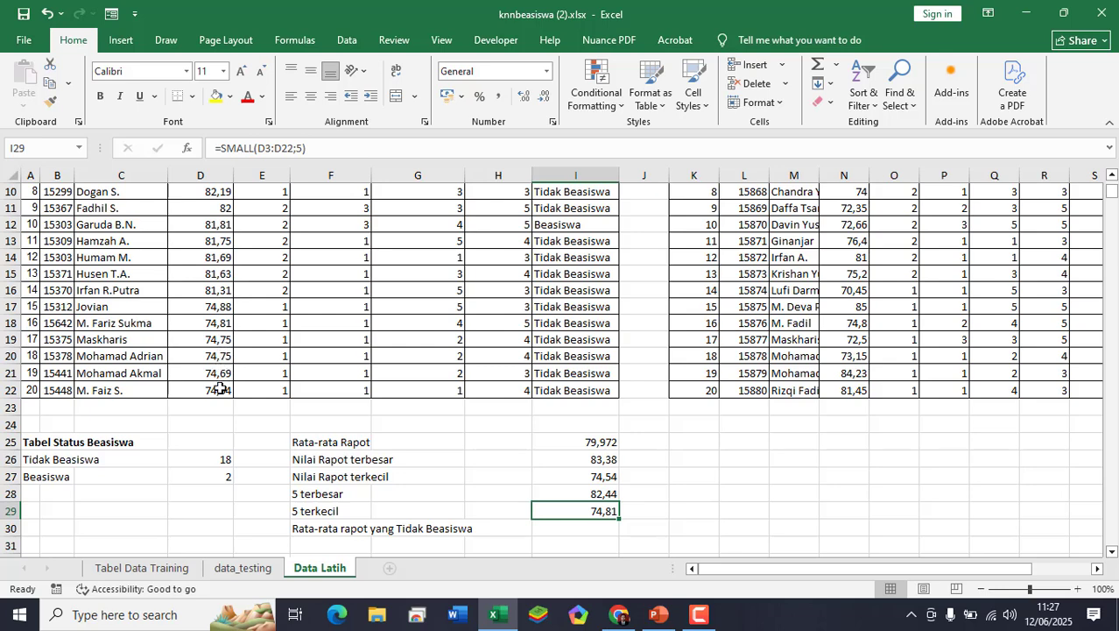
scroll(227, 367, "up", 1)
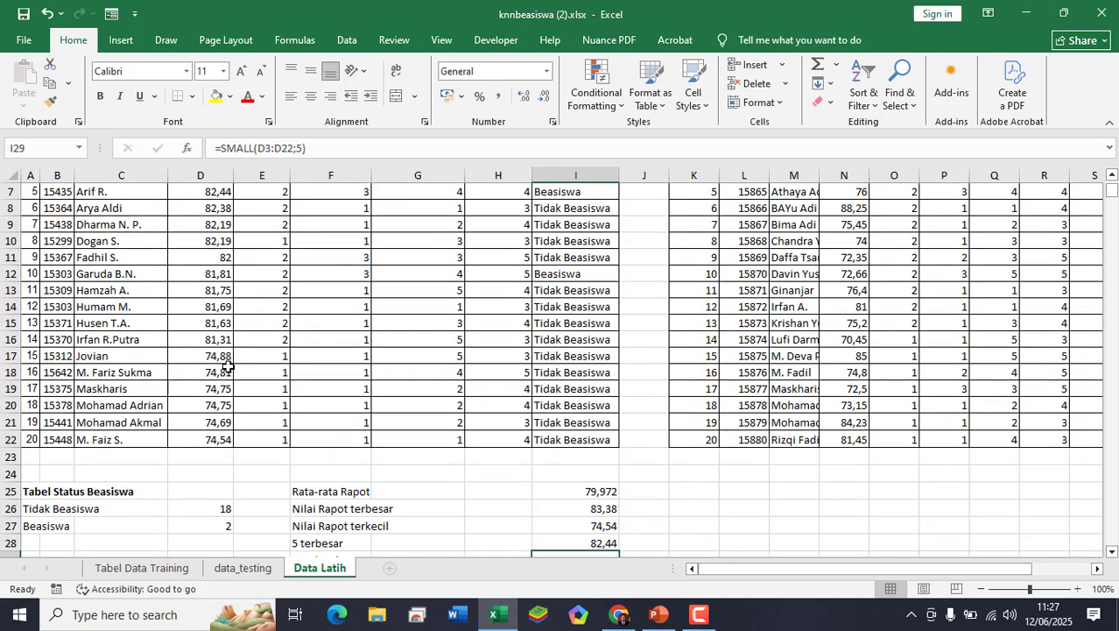
scroll(224, 370, "up", 2)
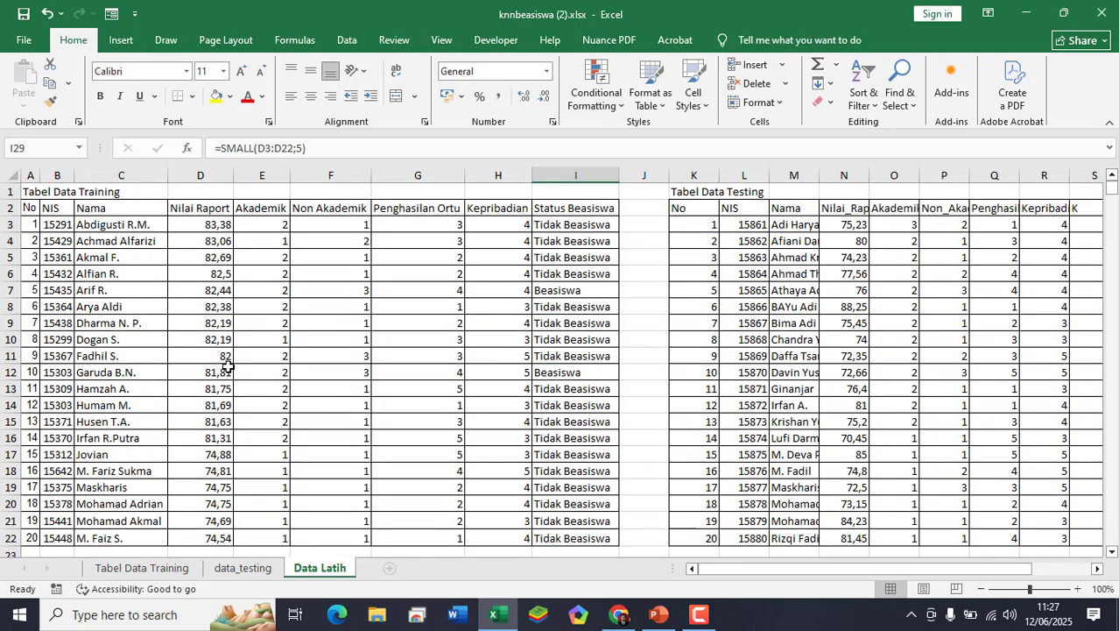
scroll(232, 385, "down", 2)
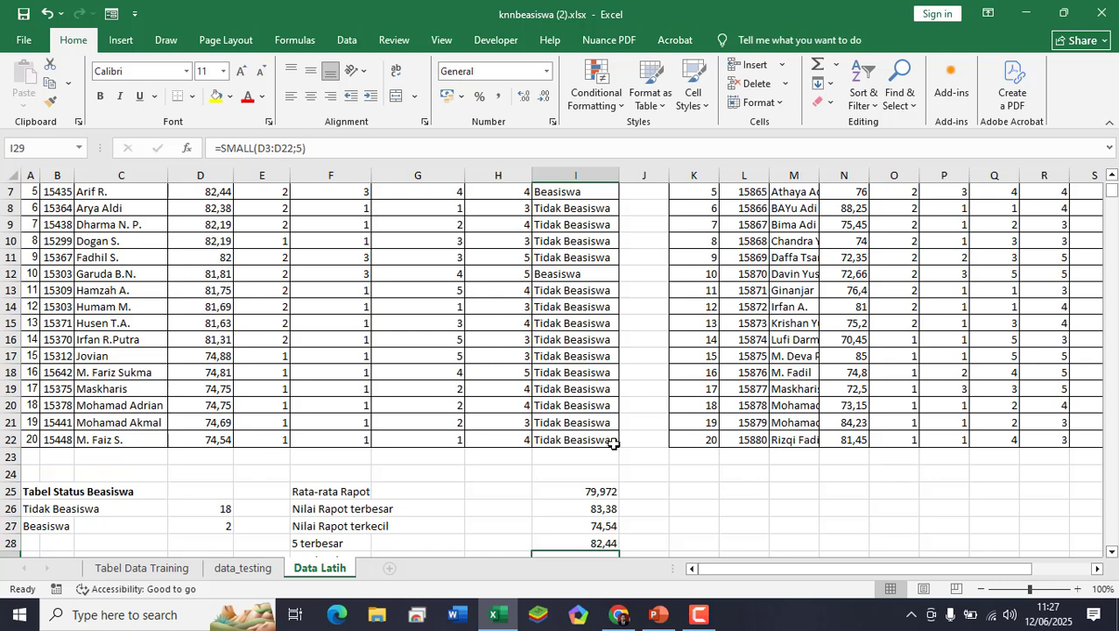
scroll(664, 512, "down", 2)
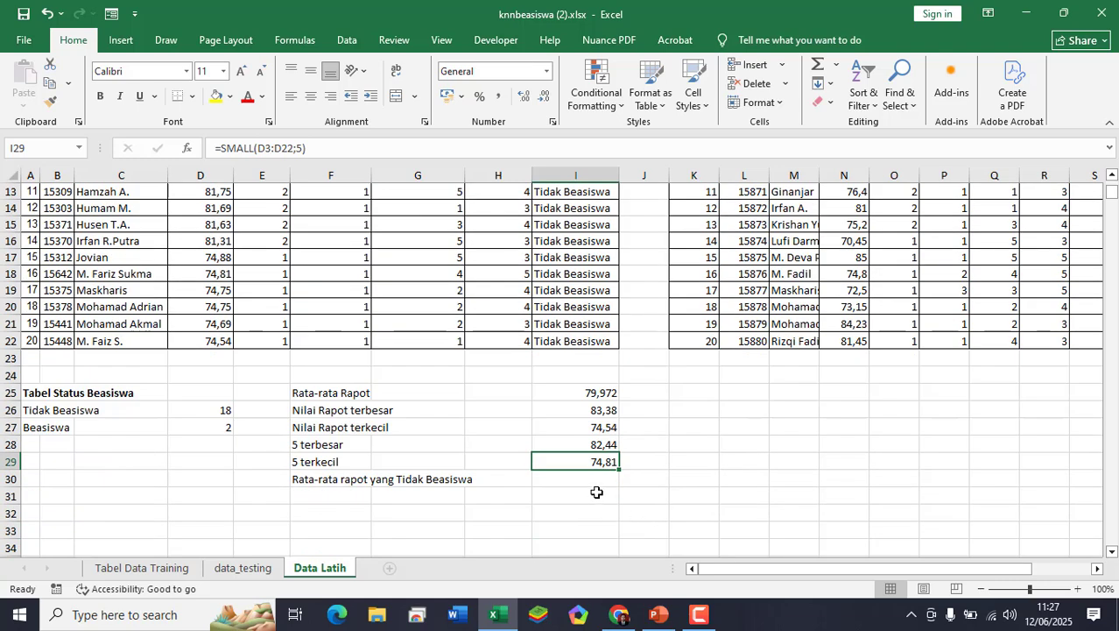
- Start an AVERAGEIF formula in I30 with status range I3:I22 and the Tidak Beasiswa label in A26 as criterion
left_click(601, 480)
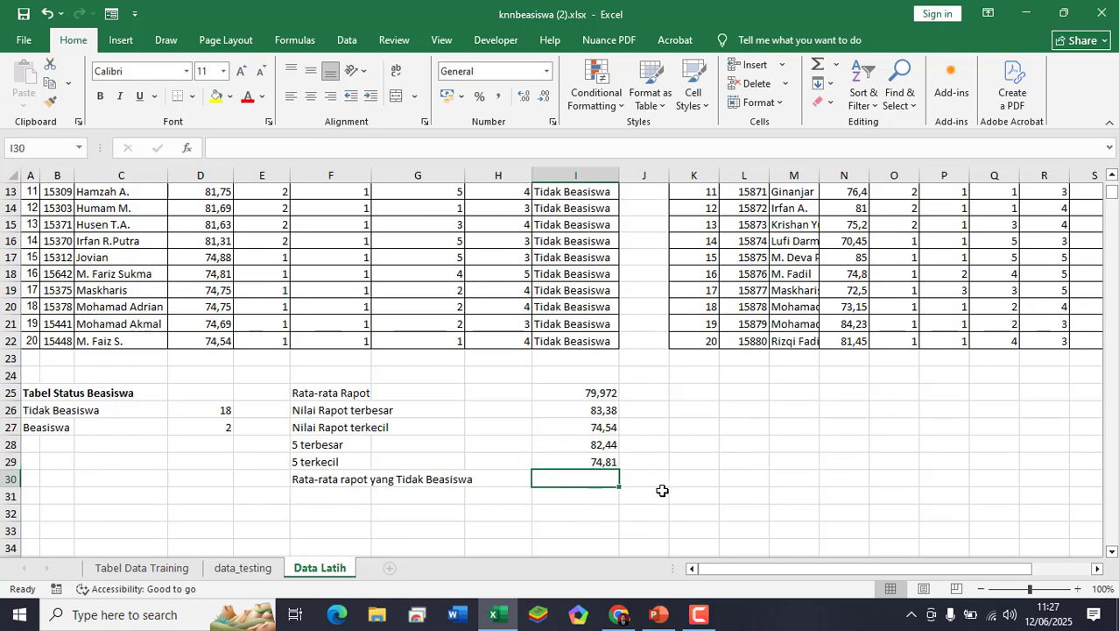
type("=")
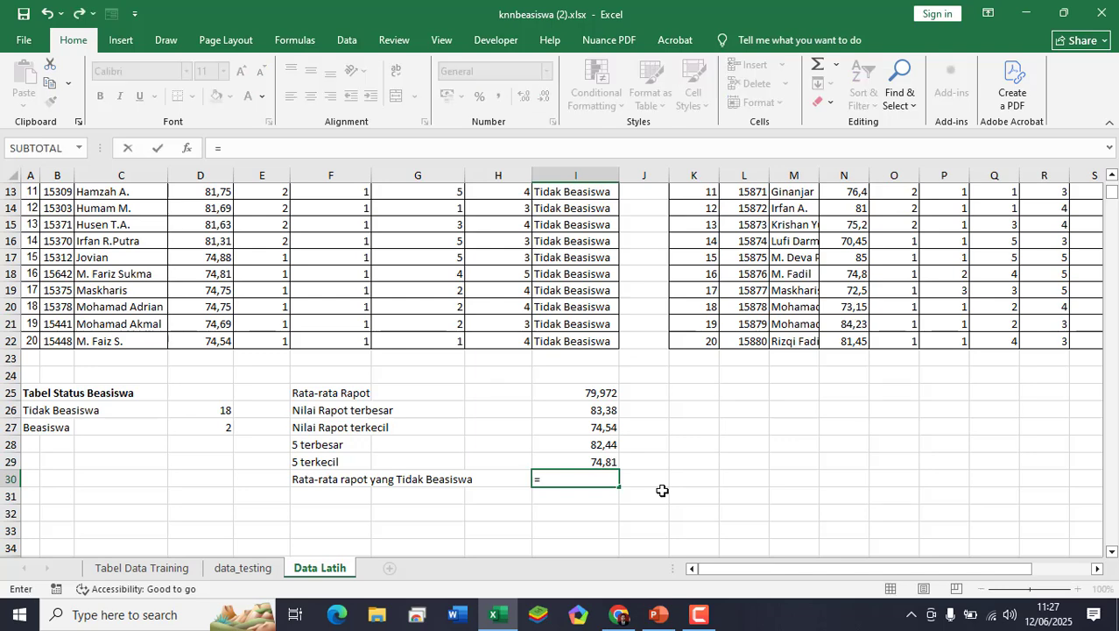
type("average")
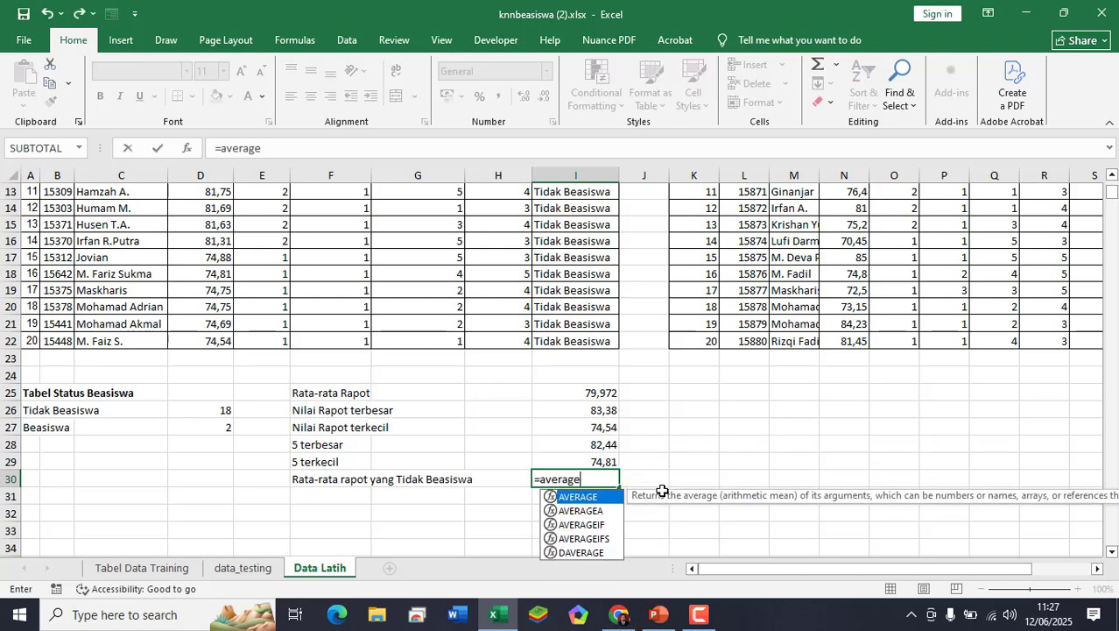
type("if(")
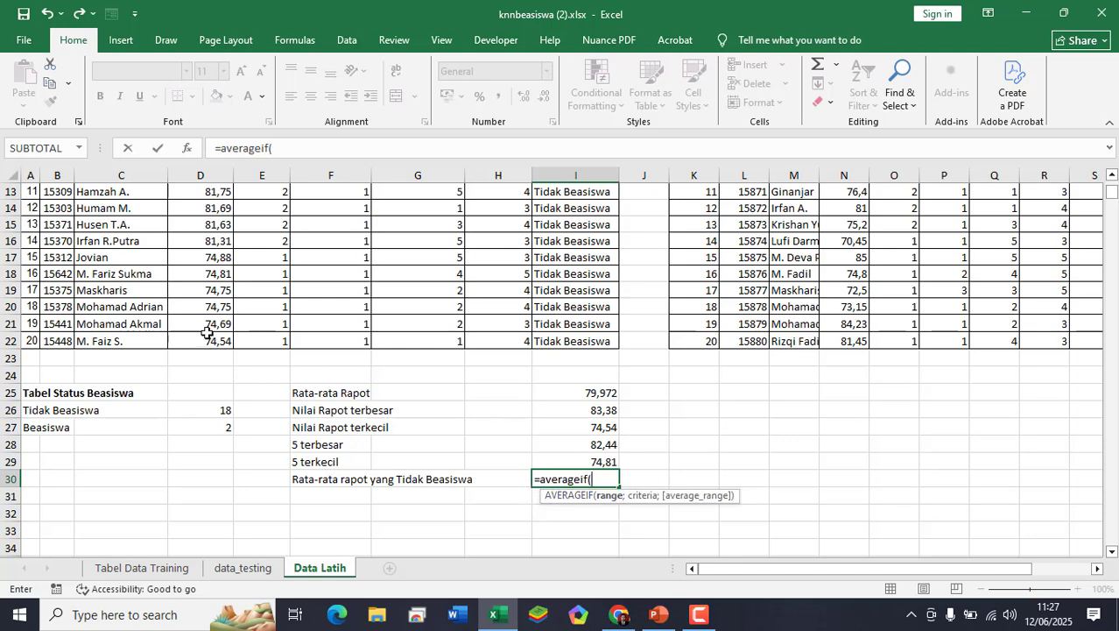
left_click_drag(583, 343, 586, 221)
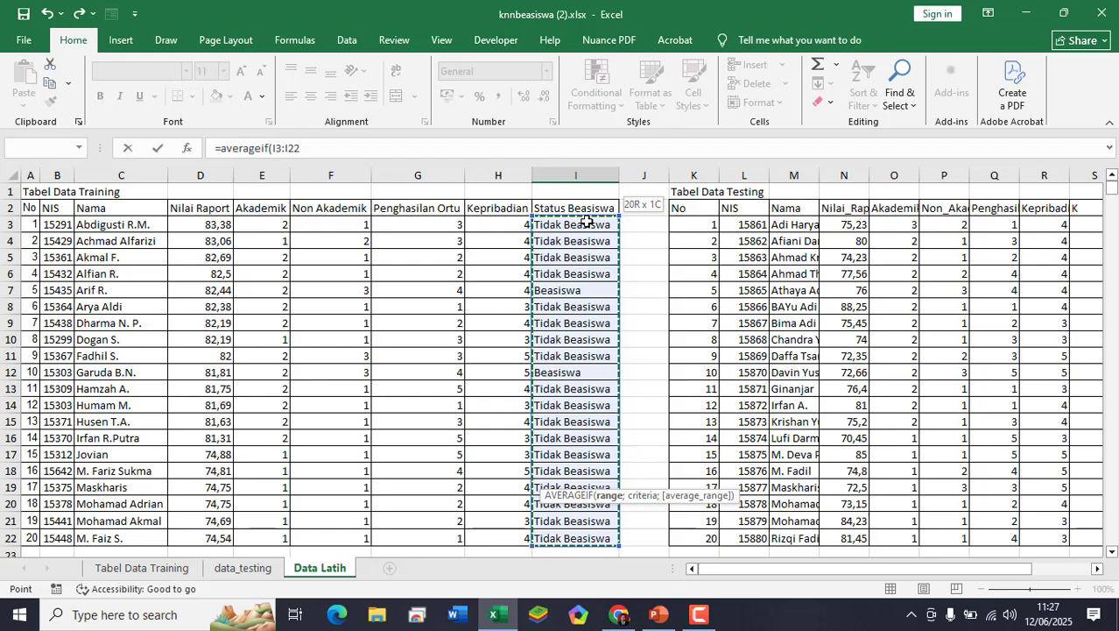
type(";")
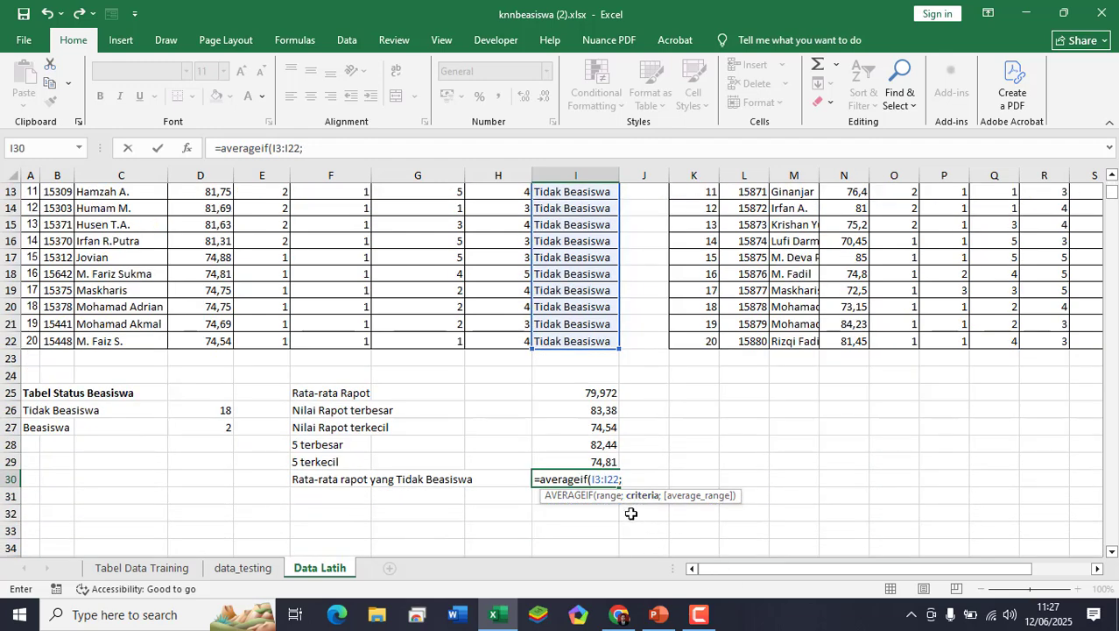
left_click(28, 410)
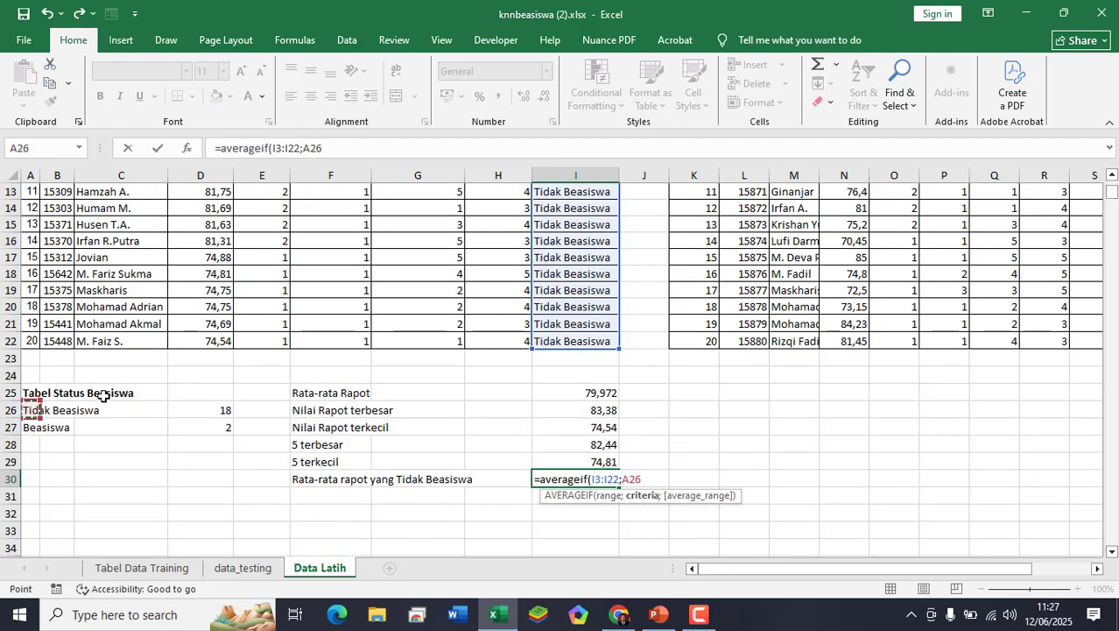
type(";")
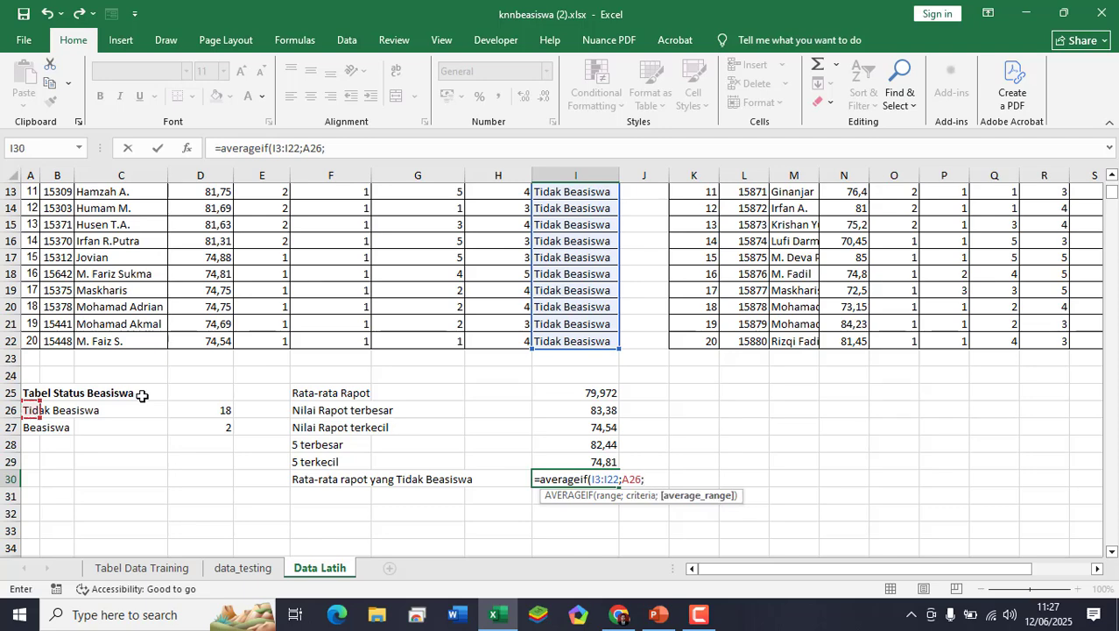
- Complete the I30 formula with the report scores D3:D22 as average range, giving =AVERAGEIF(I3:I22;A26;D3:D22)
left_click(224, 340)
scroll(219, 288, "up", 4)
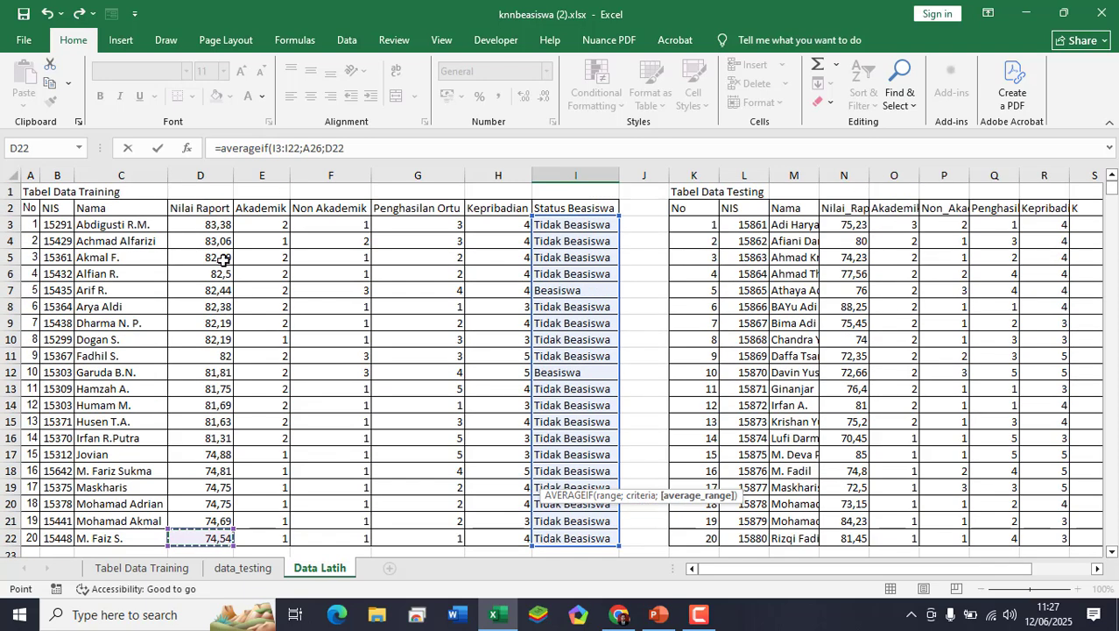
left_click(214, 224, "shift")
type(")")
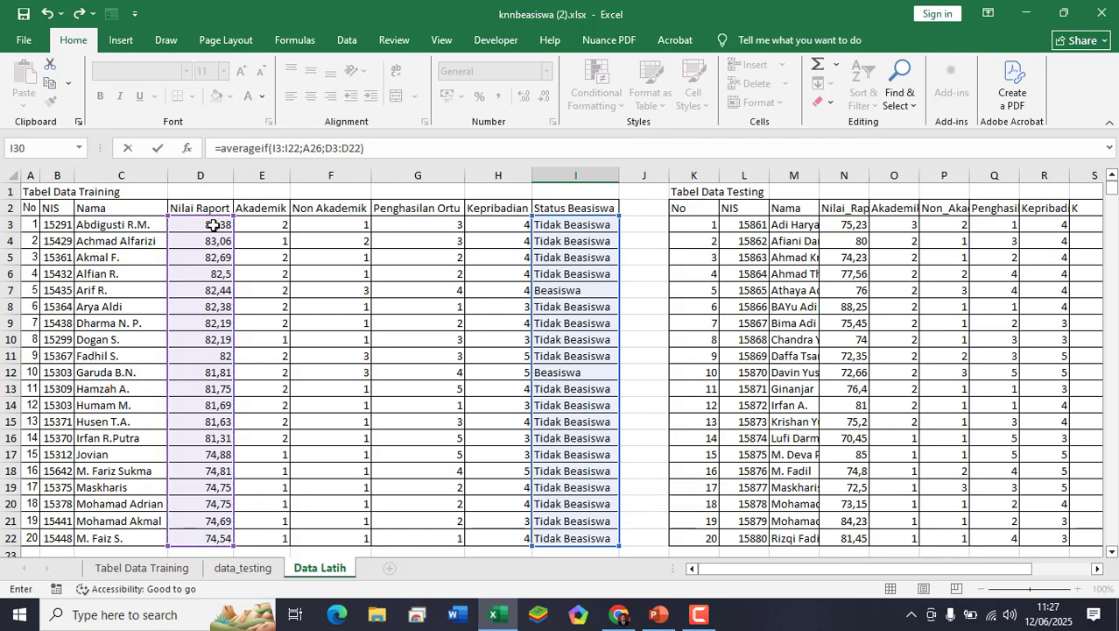
key("Return")
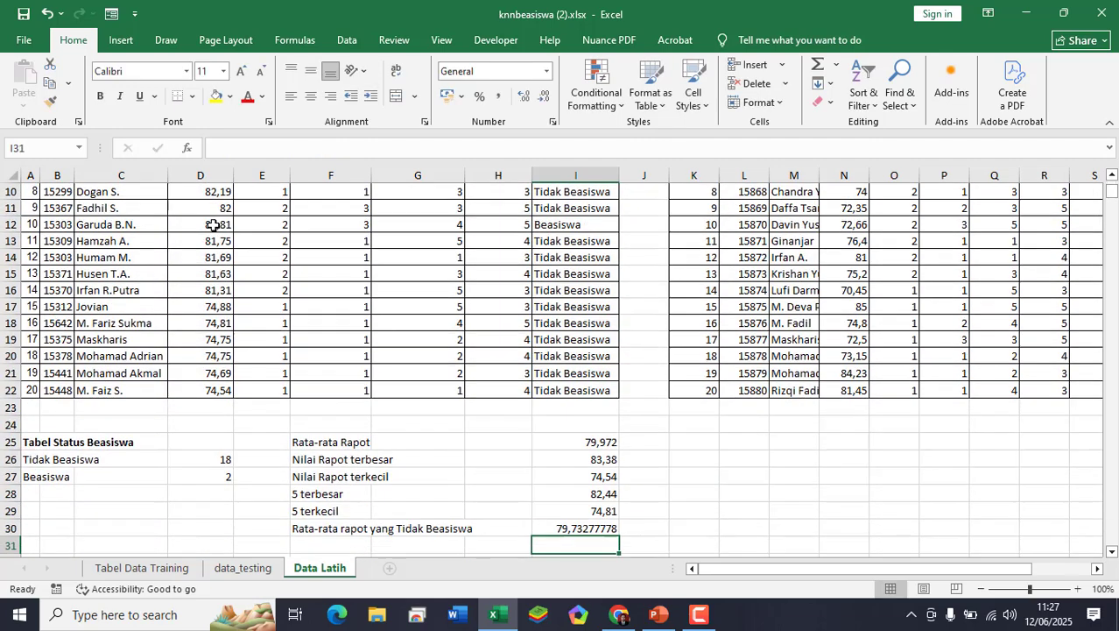
- Start an AVERAGE formula in K30 with the report scores D3:D6 as its first range
left_click(690, 529)
type("=")
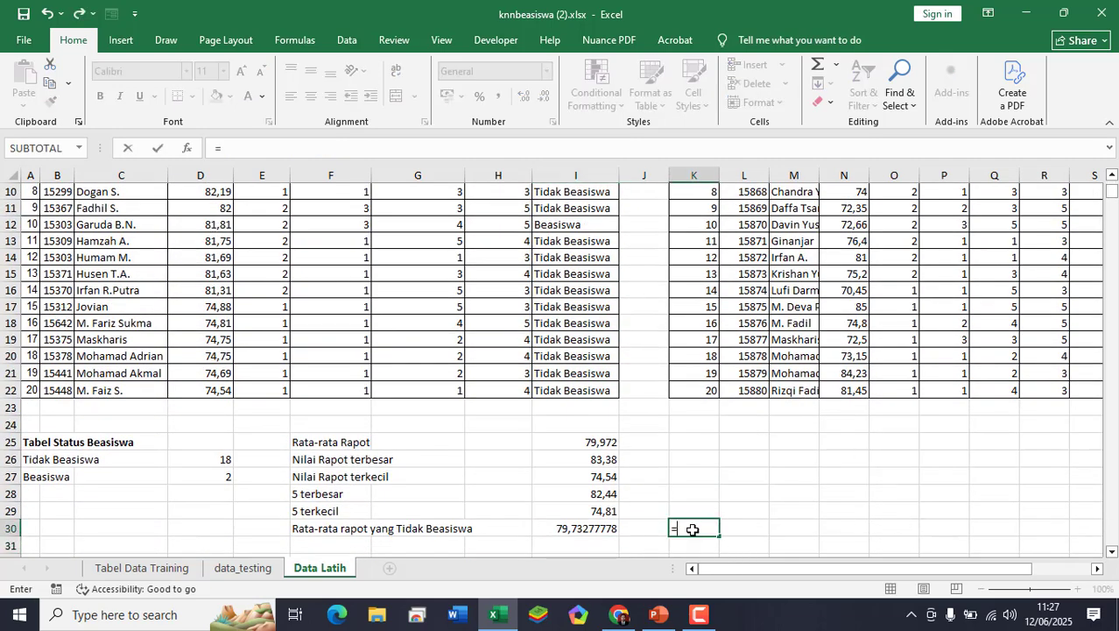
type("aver")
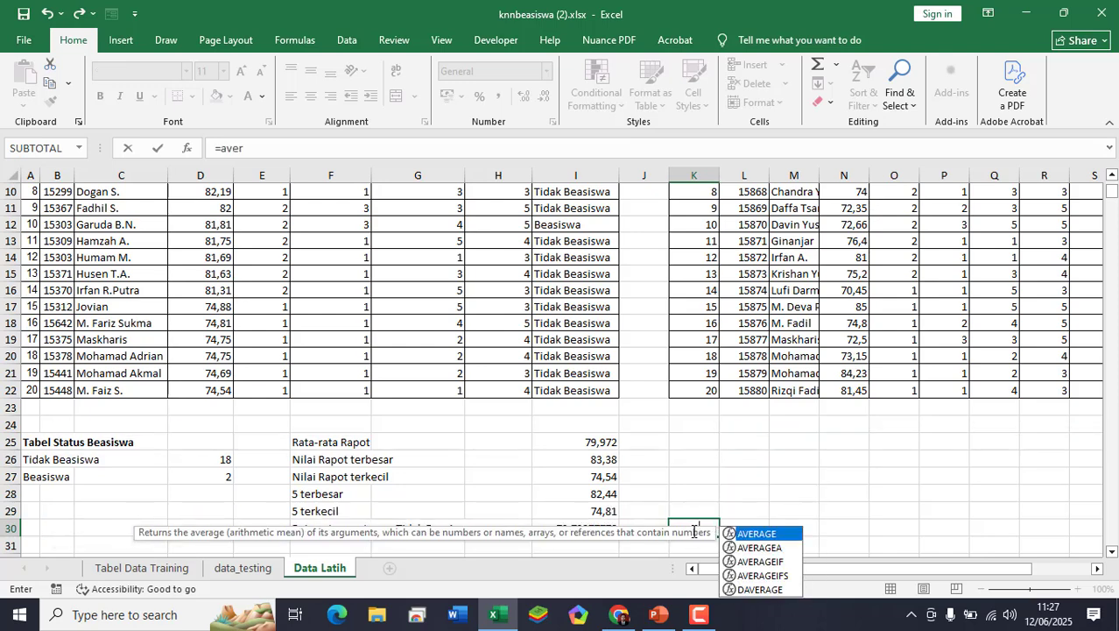
key("Tab")
type("(")
key("BackSpace")
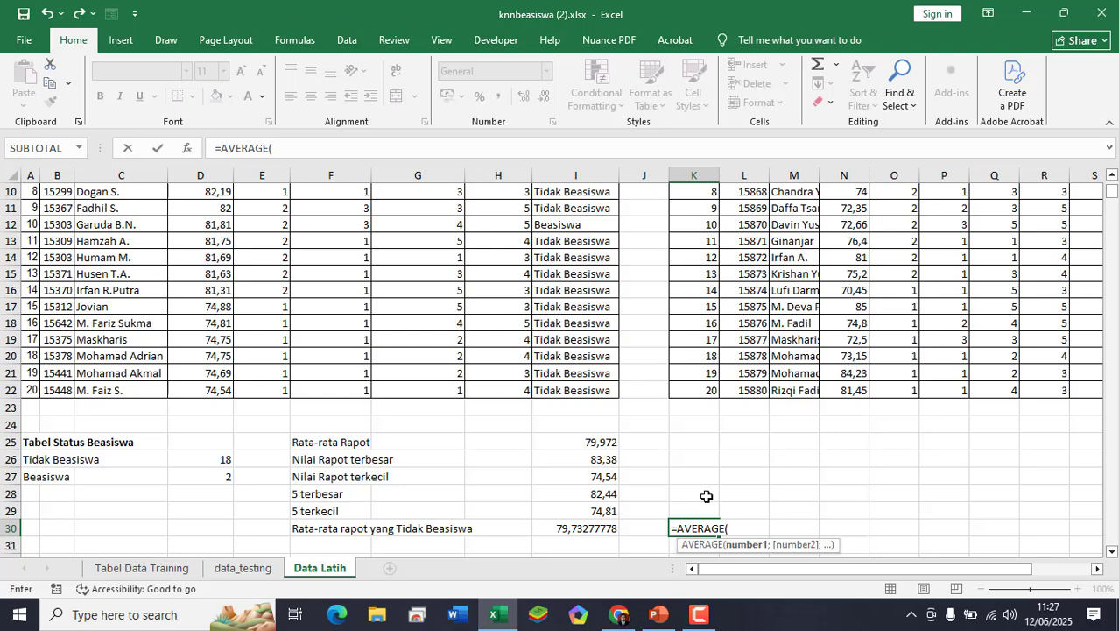
scroll(706, 495, "up", 3)
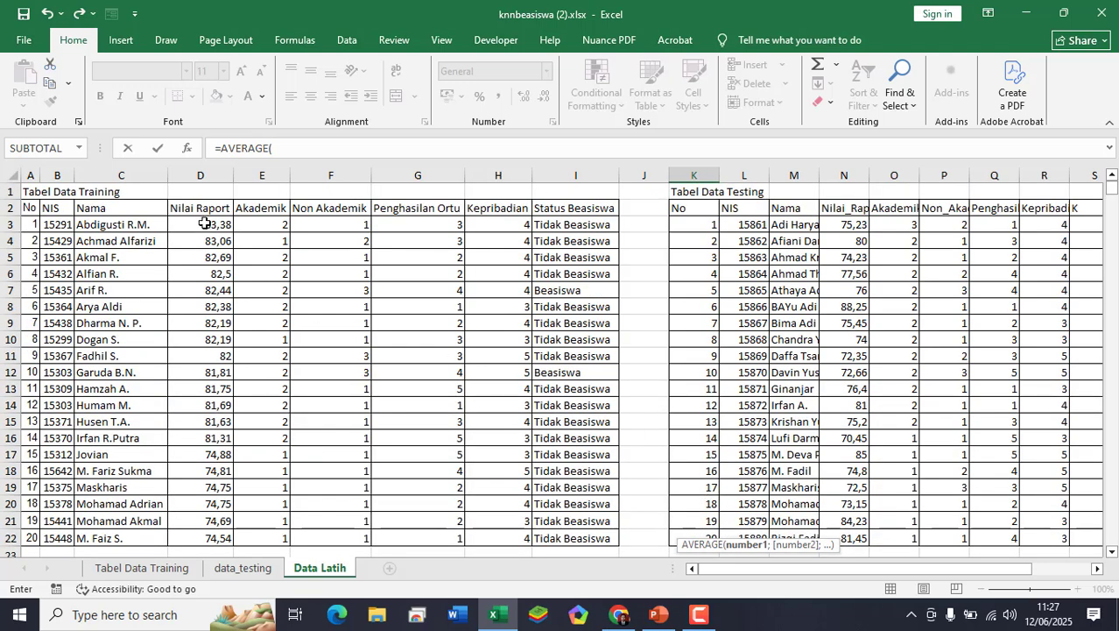
left_click_drag(205, 224, 208, 274)
type(";")
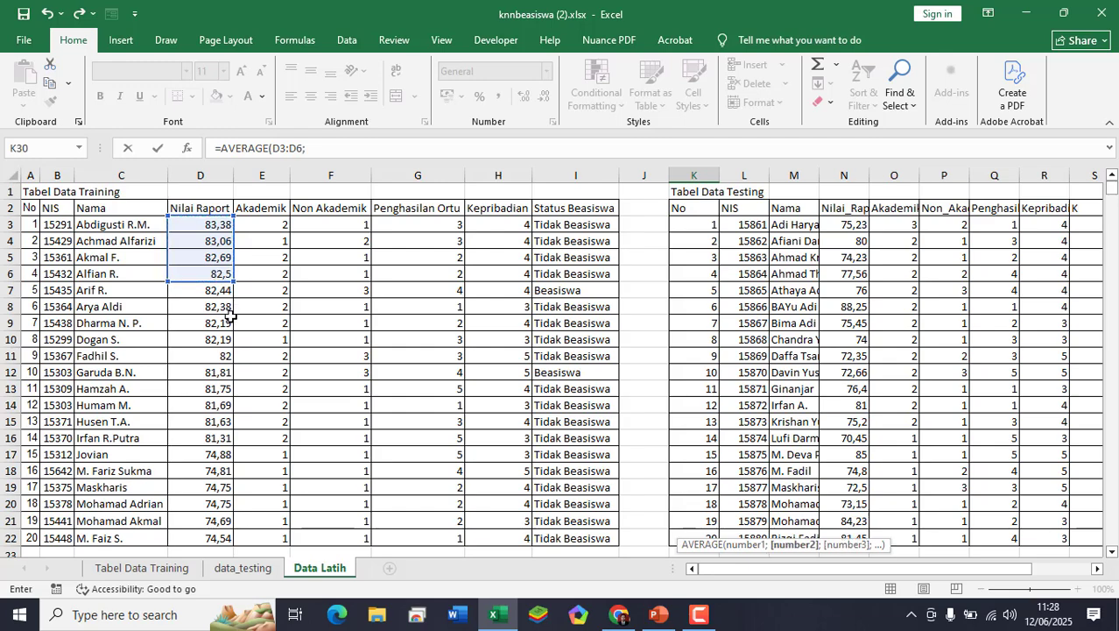
- Add the ranges D8:D11 and D13:D22 to complete the K30 formula as =AVERAGE(D3:D6;D8:D11;D13:D22)
left_click_drag(221, 304, 195, 538)
type(";")
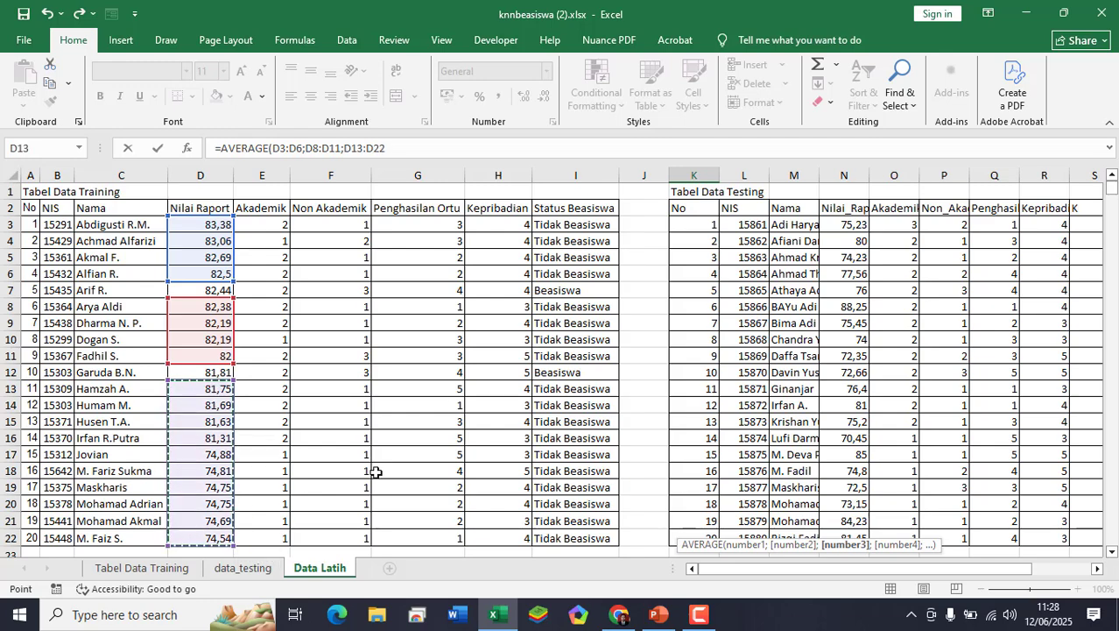
type(")")
key("Return")
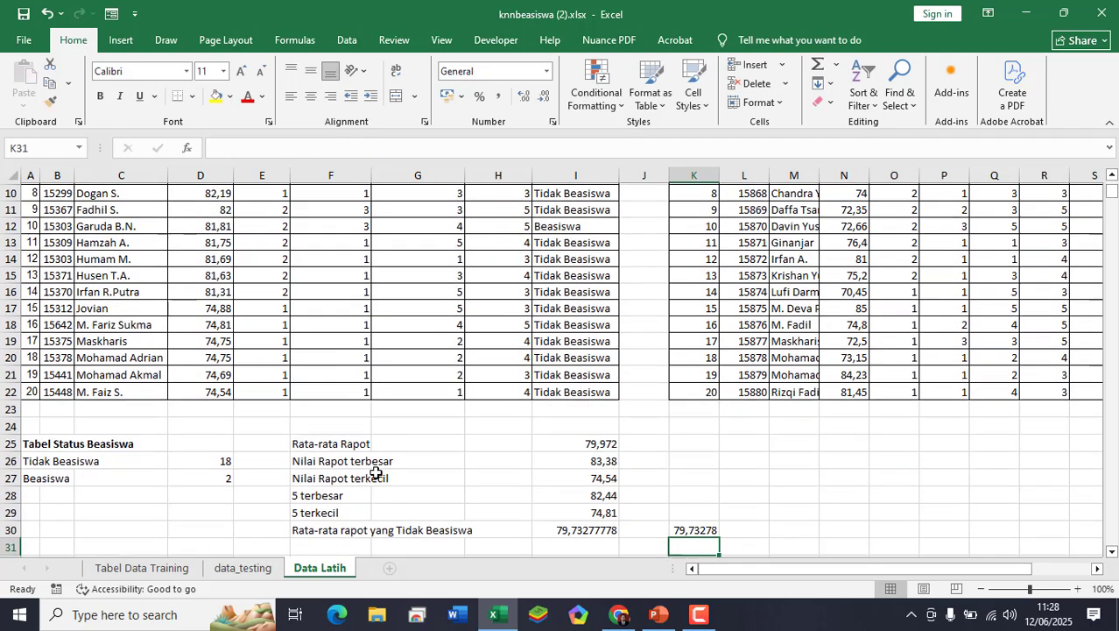
- Set the status in I17 to Beasiswa and compare the AVERAGEIF result in I30 with the manual average in K30
left_click(680, 527)
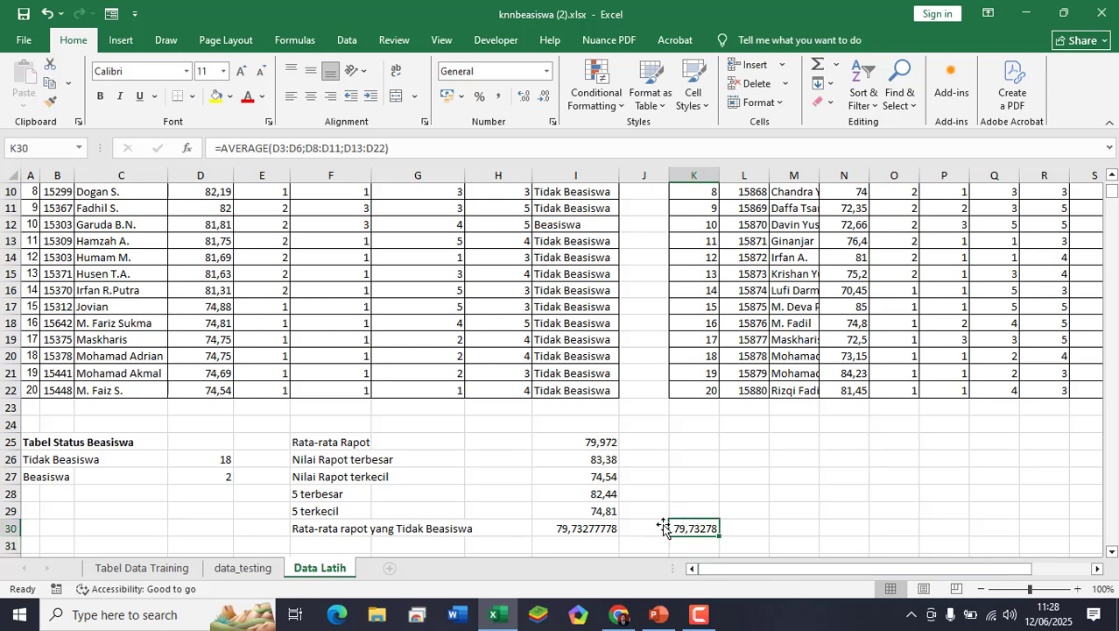
left_click(586, 527)
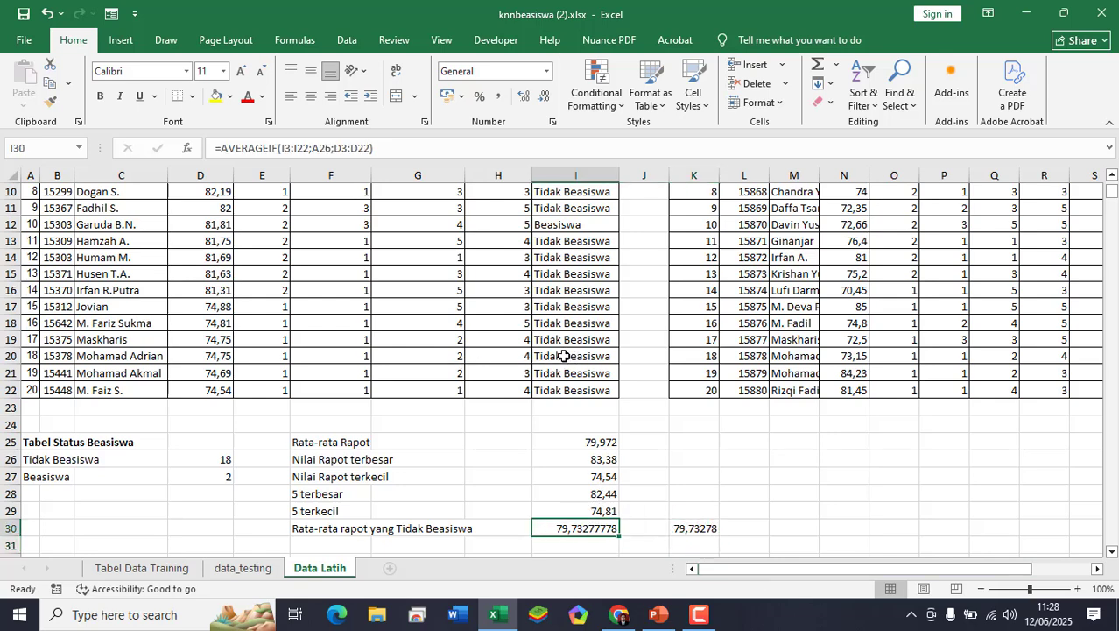
left_click(609, 306)
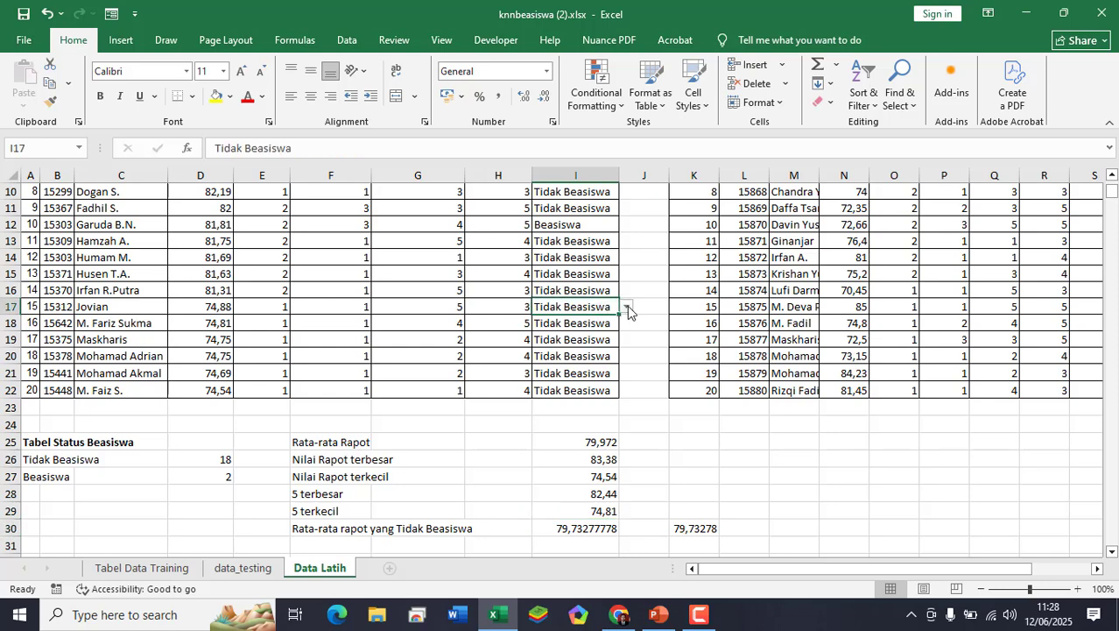
left_click(627, 306)
left_click(601, 336)
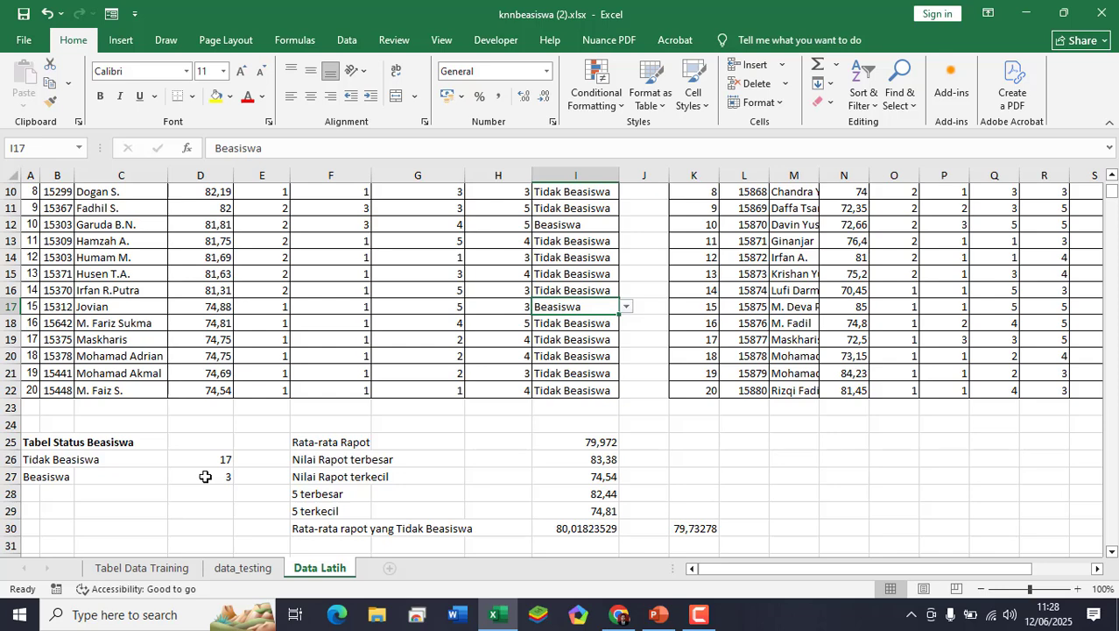
left_click(703, 531)
left_click(596, 532)
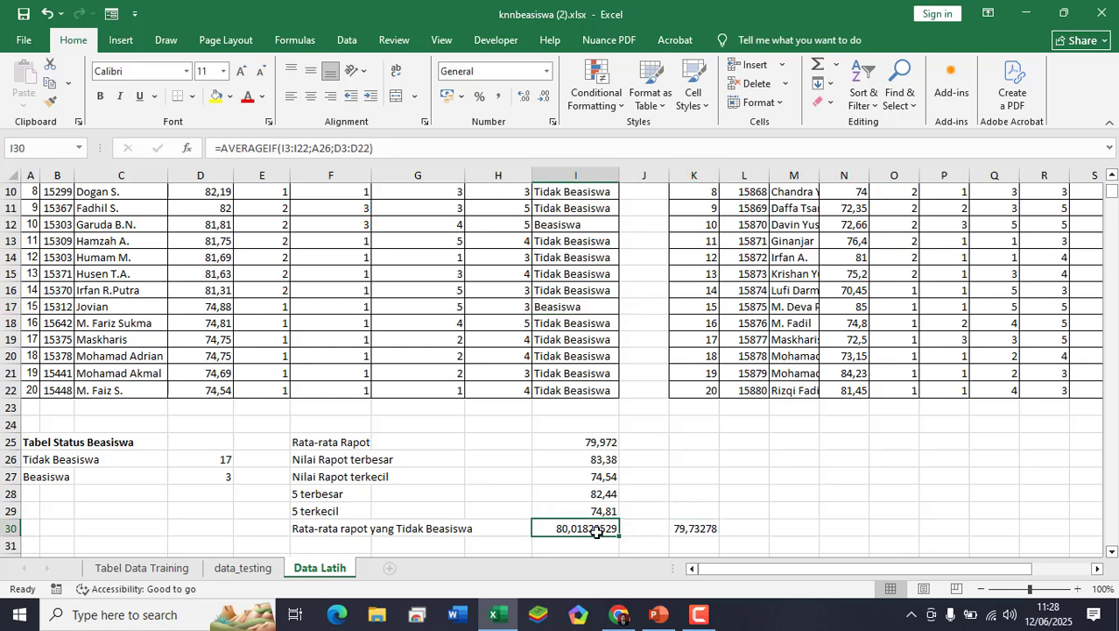
- Restore the status in I17 to Tidak Beasiswa
left_click(612, 308)
left_click(626, 308)
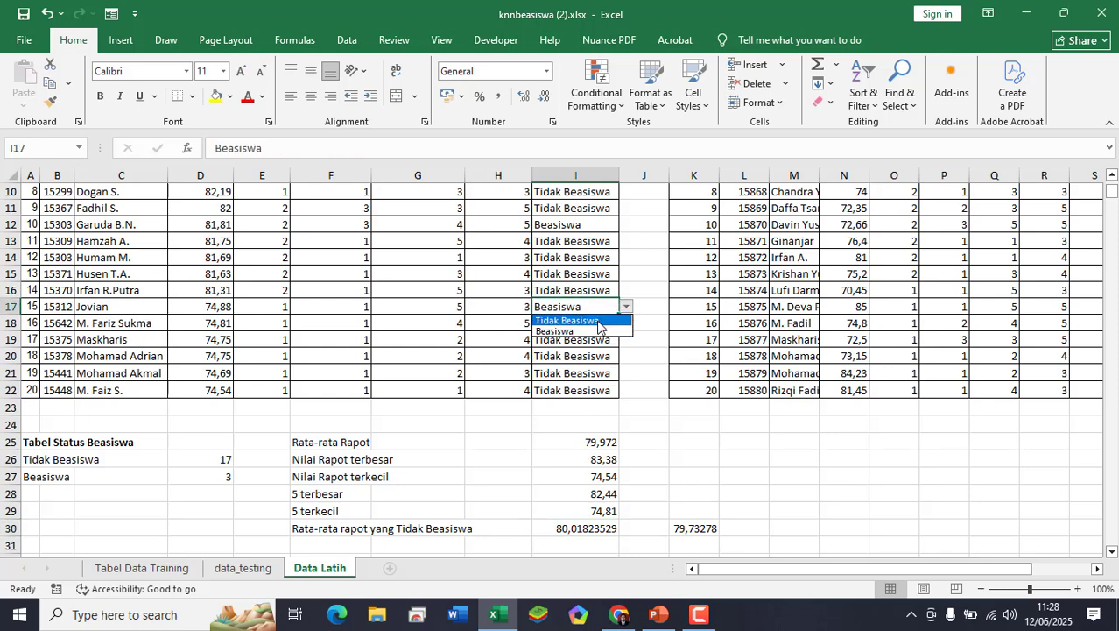
left_click(588, 333)
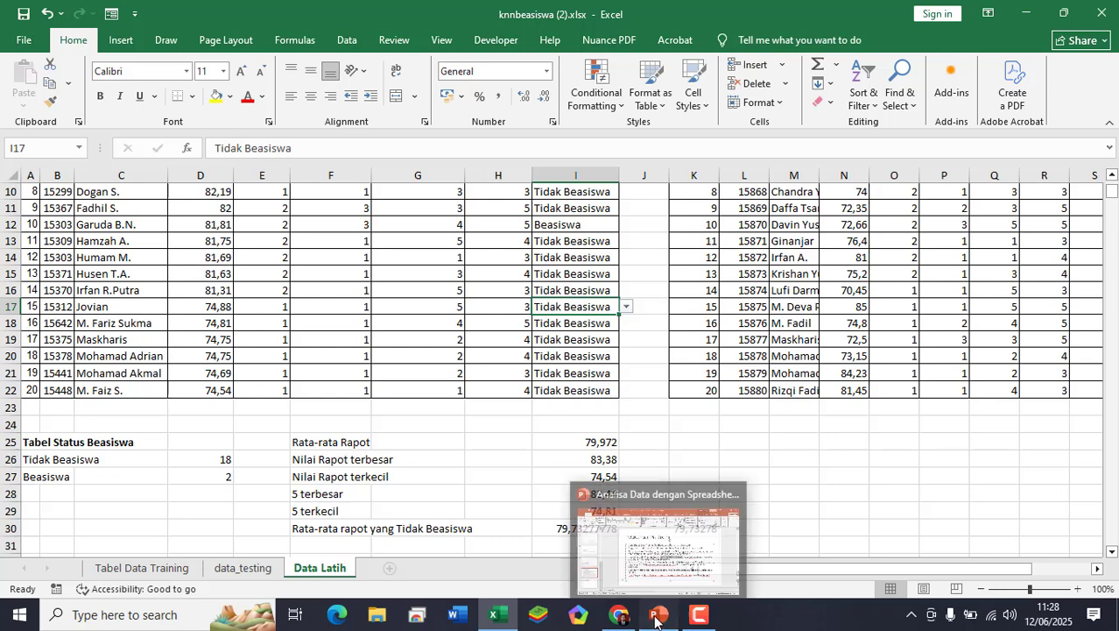
- Switch to the PowerPoint slide Pelaksanaan Praktikum to read the remaining chart task, and return to the Excel workbook
left_click(657, 560)
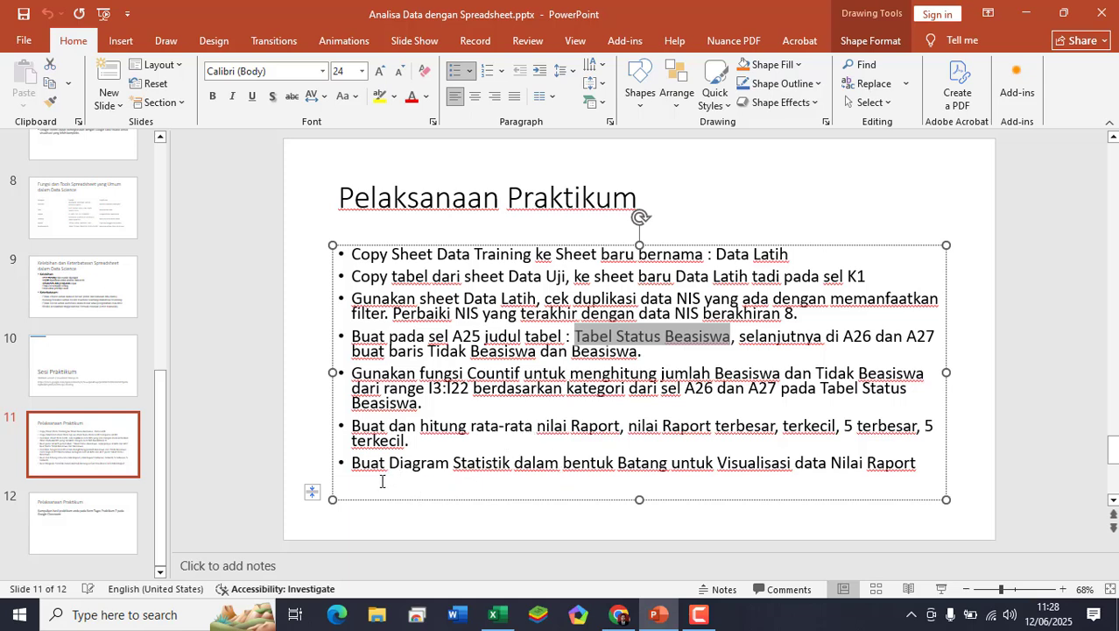
left_click(494, 613)
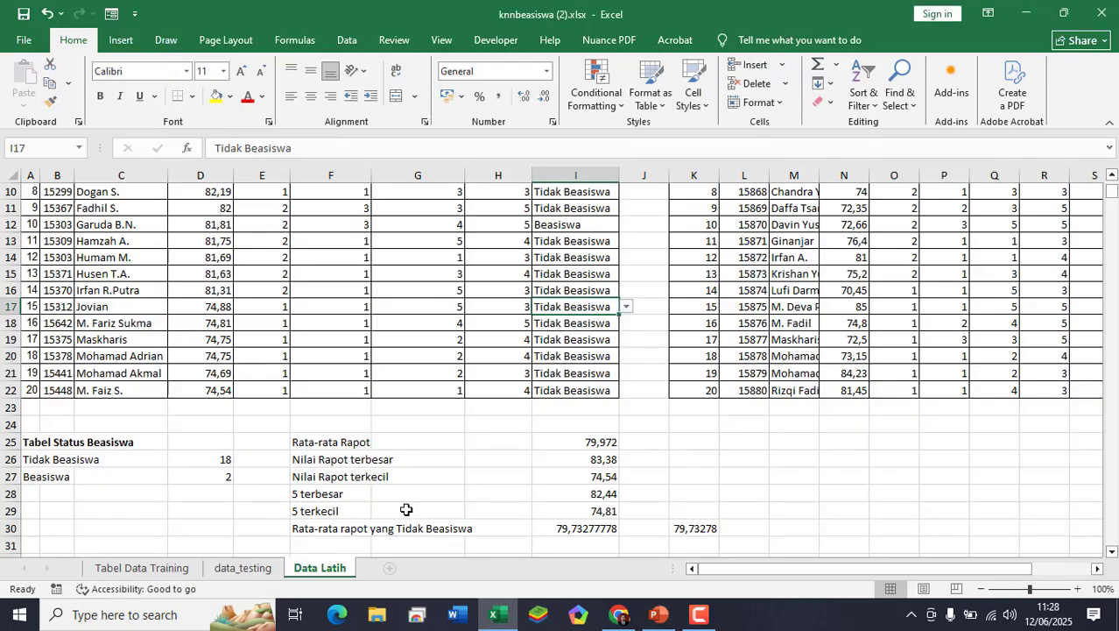
- Insert a vertical column chart of the student names and report scores from C3:D22 in the training table
scroll(404, 504, "up", 2)
scroll(405, 500, "up", 1)
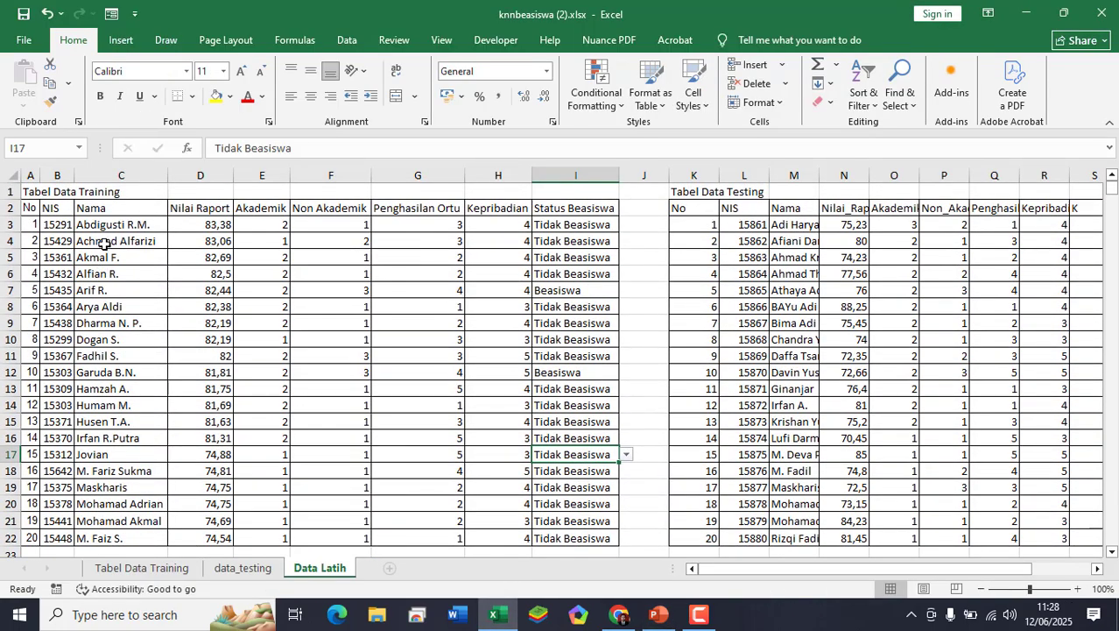
left_click_drag(111, 225, 214, 538)
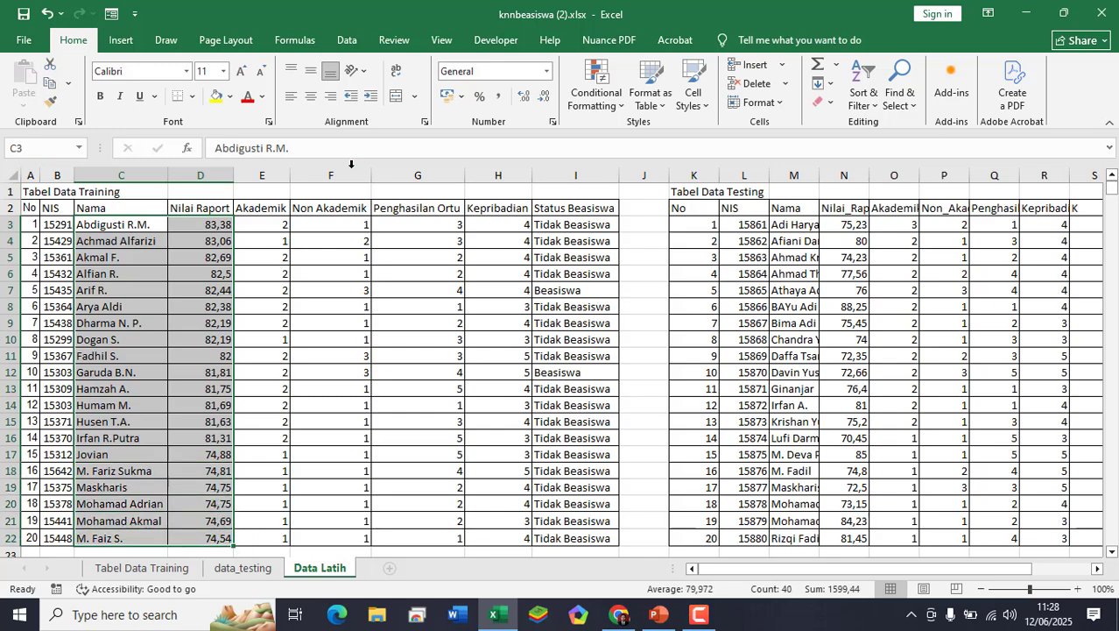
left_click(120, 41)
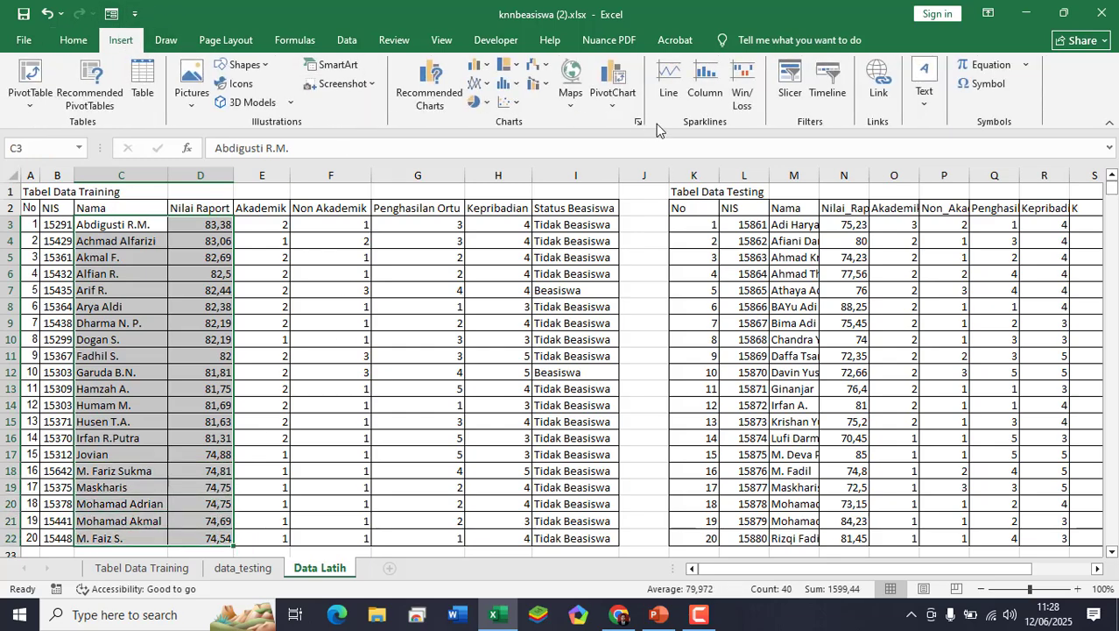
left_click(714, 88)
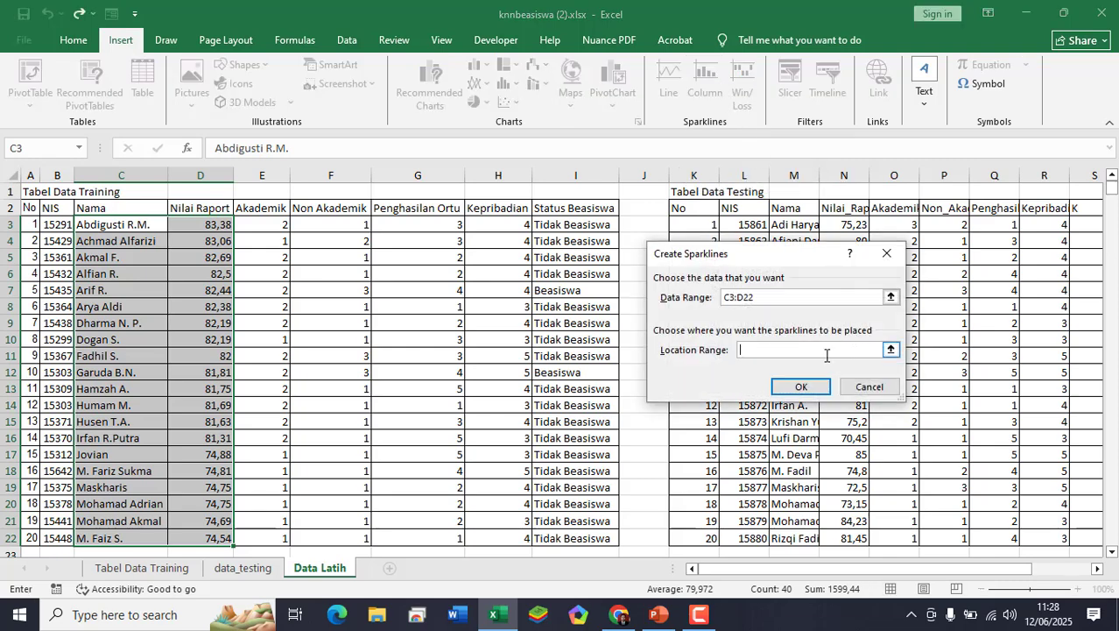
left_click(870, 387)
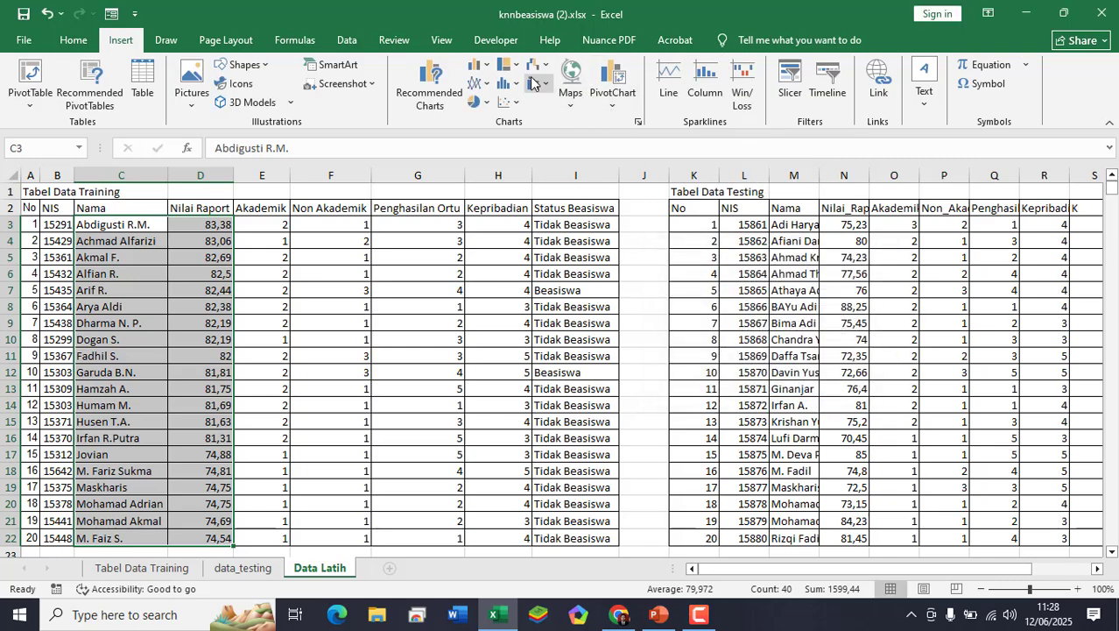
left_click(486, 67)
left_click(541, 342)
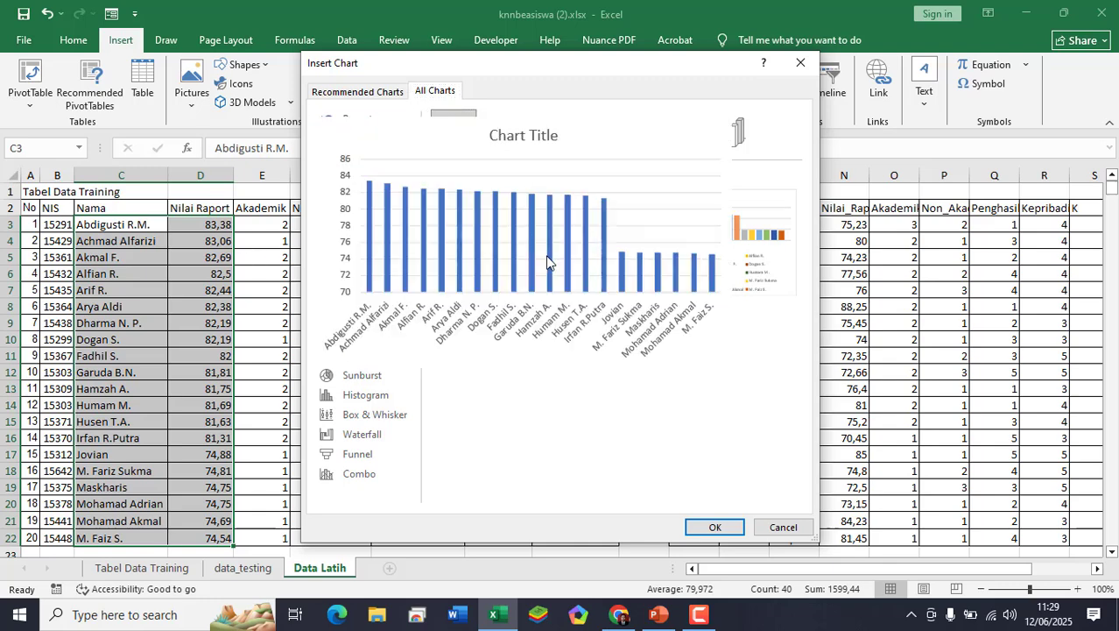
left_click(715, 526)
- Move the chart below the summary tables so that its upper edge lies at row 31, starting in column B
scroll(602, 408, "down", 4)
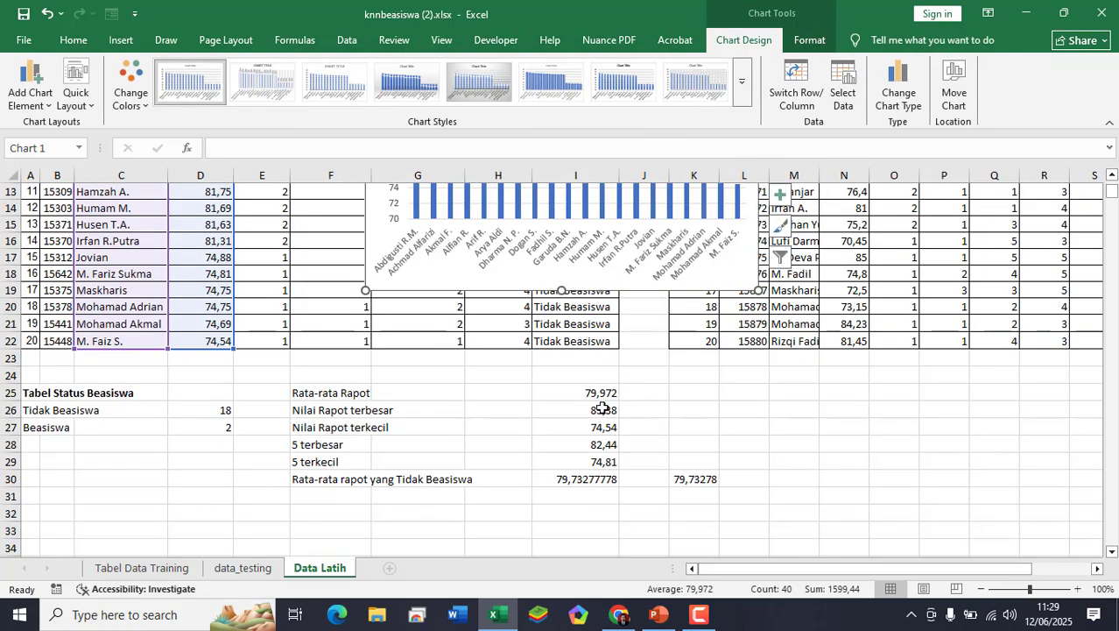
left_click(414, 274)
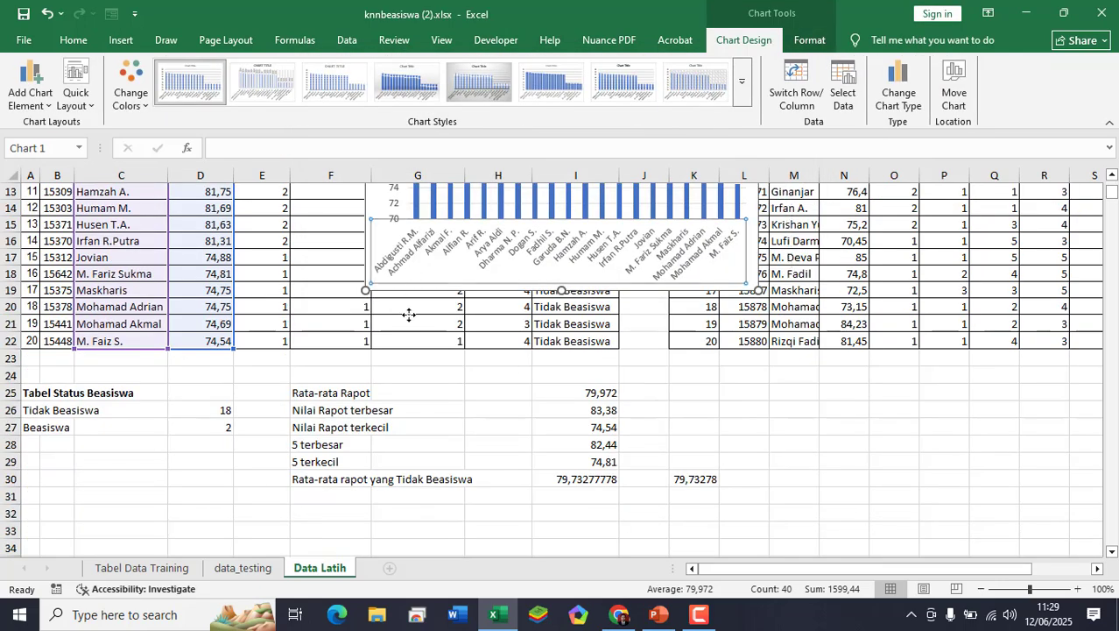
left_click(368, 259)
left_click_drag(368, 259, 250, 526)
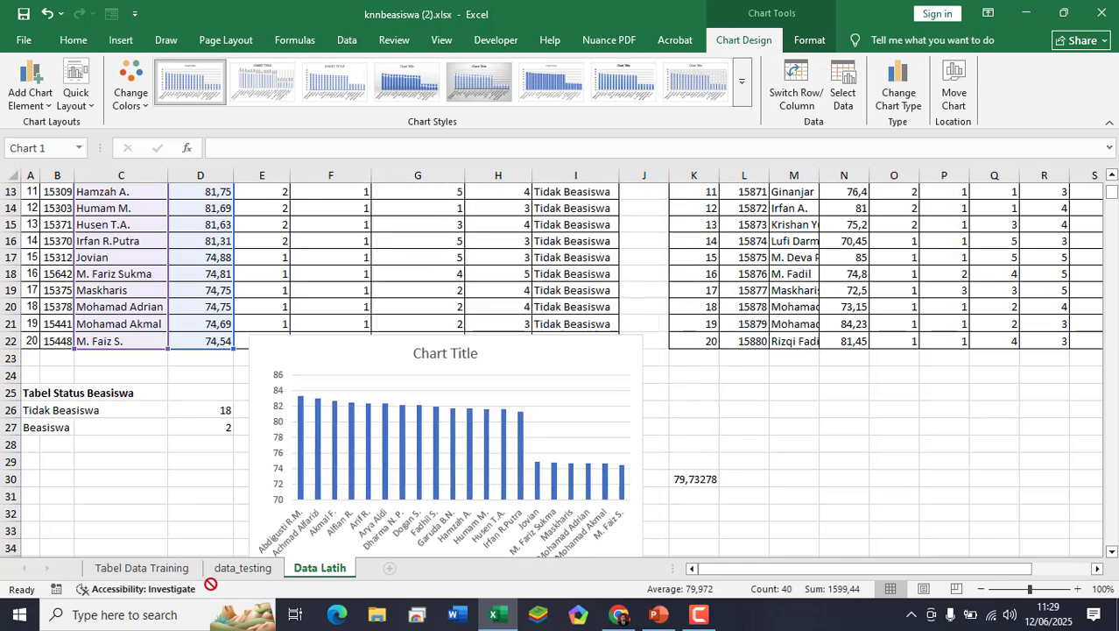
scroll(239, 408, "down", 3)
scroll(239, 408, "down", 3)
scroll(413, 280, "up", 6)
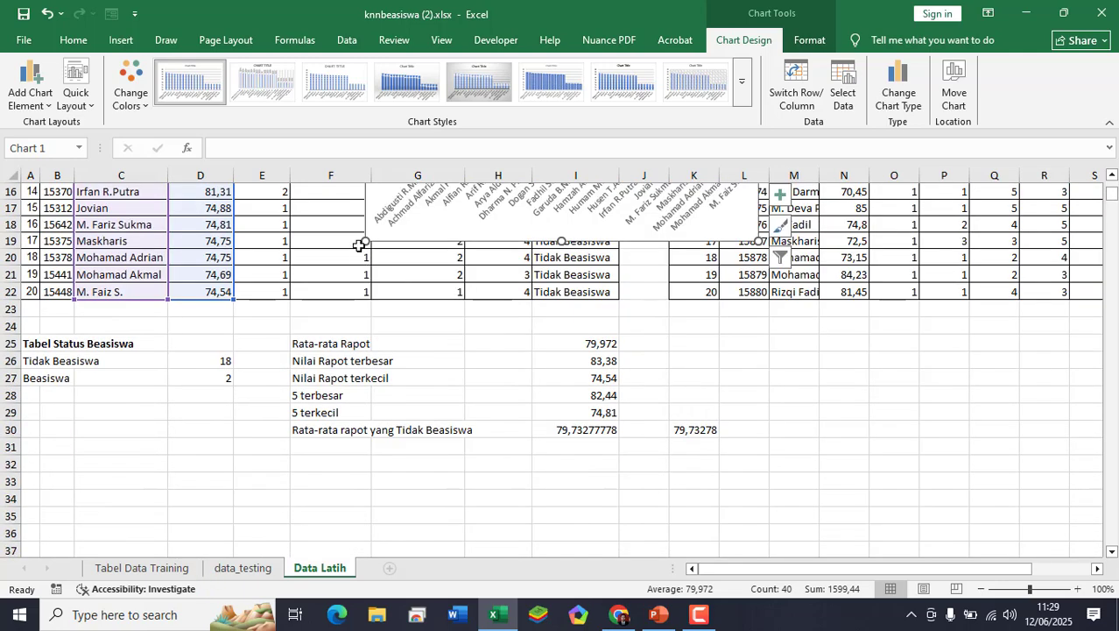
left_click_drag(365, 220, 171, 497)
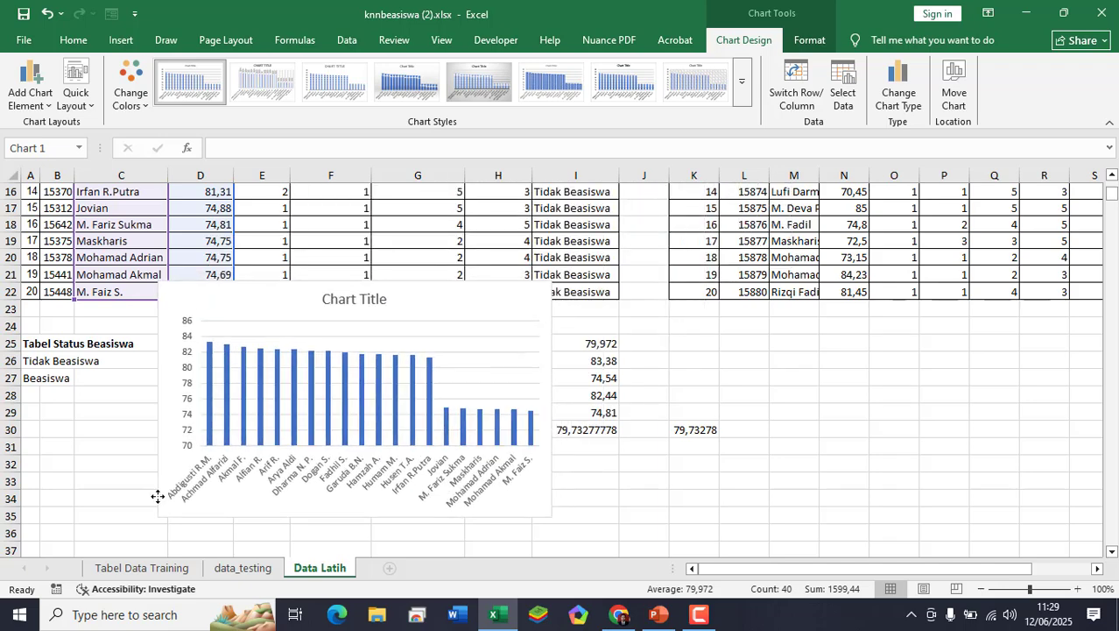
scroll(206, 447, "down", 3)
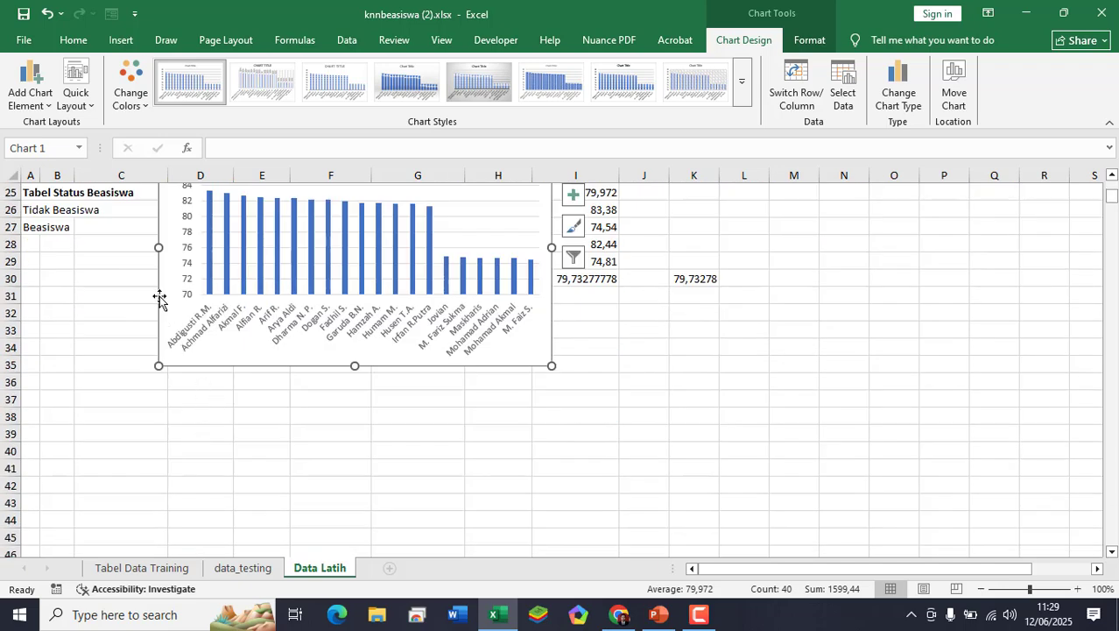
left_click_drag(158, 303, 59, 454)
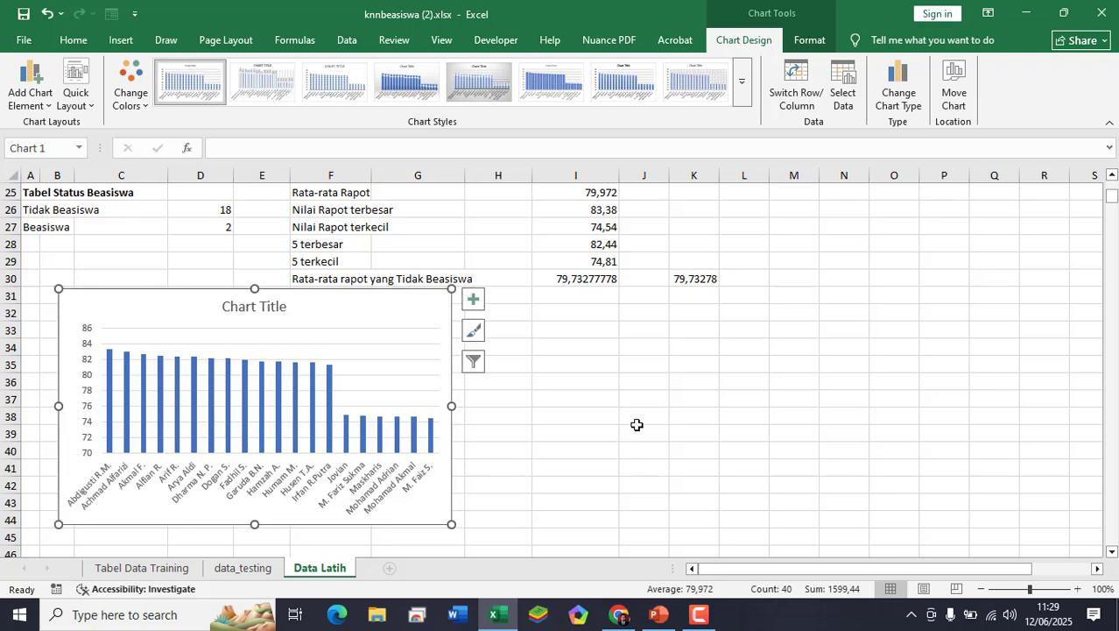
- Enlarge the chart from its lower corner so that it extends to about column I and row 48
scroll(483, 436, "down", 2)
left_click_drag(467, 432, 569, 490)
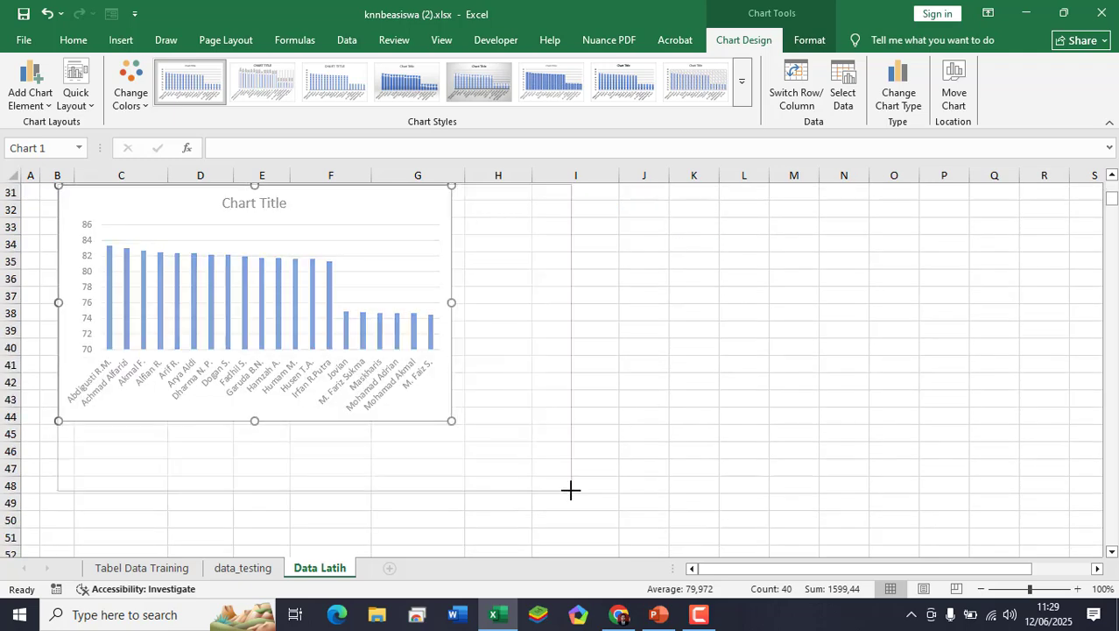
scroll(832, 451, "up", 2)
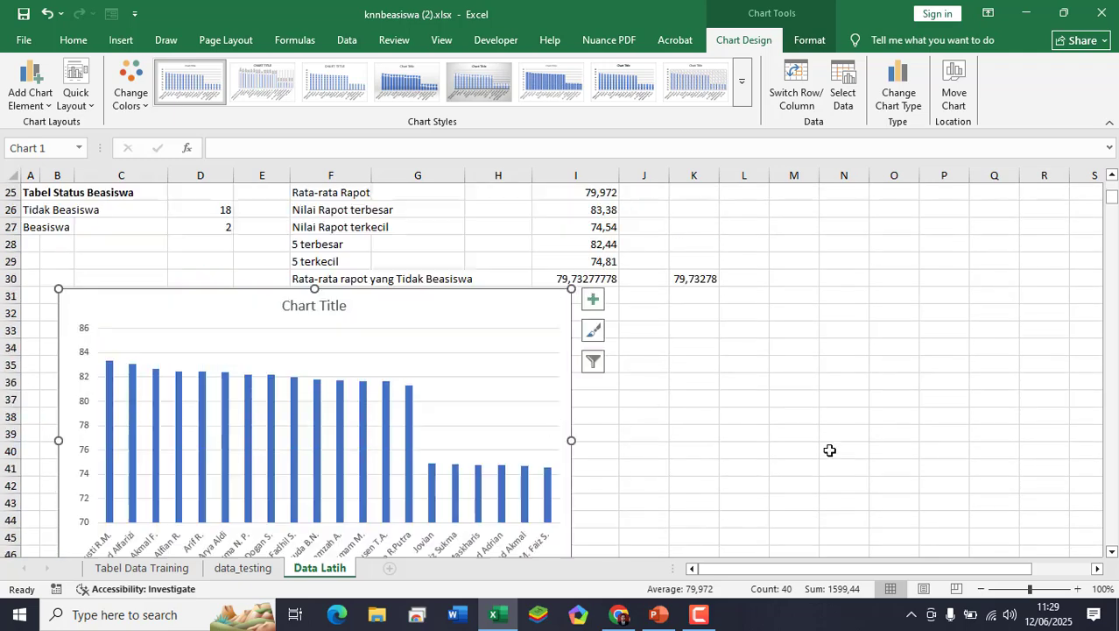
- Replace the chart's placeholder title with "Rata-Rata Nilai Raport"
left_click(315, 305)
left_click(317, 306)
double_click(317, 306)
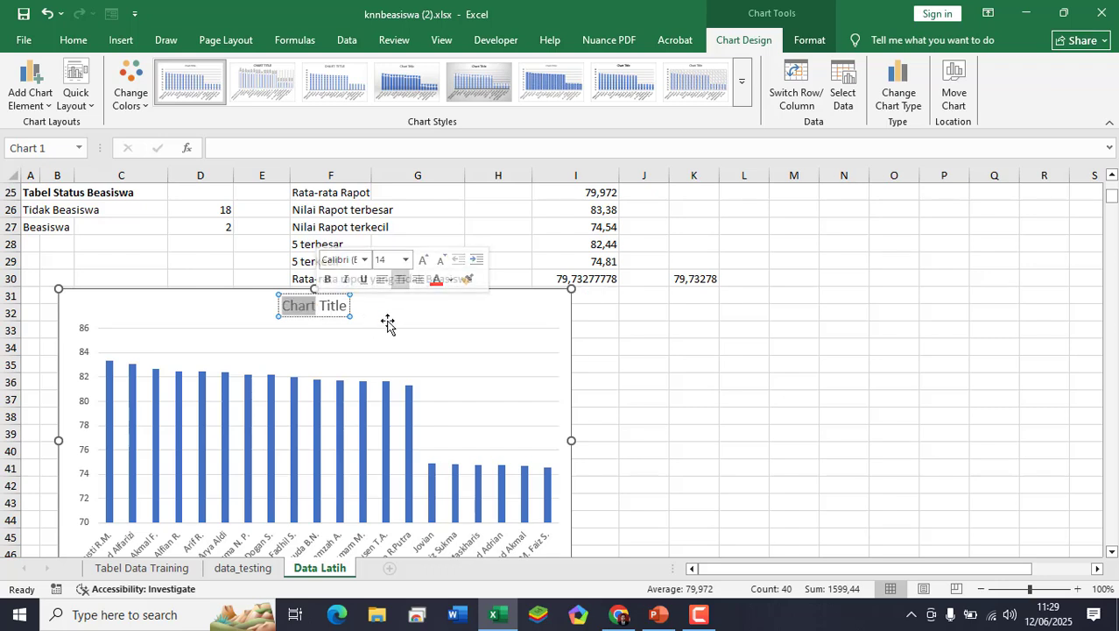
left_click(300, 305)
double_click(304, 305)
left_click(306, 305)
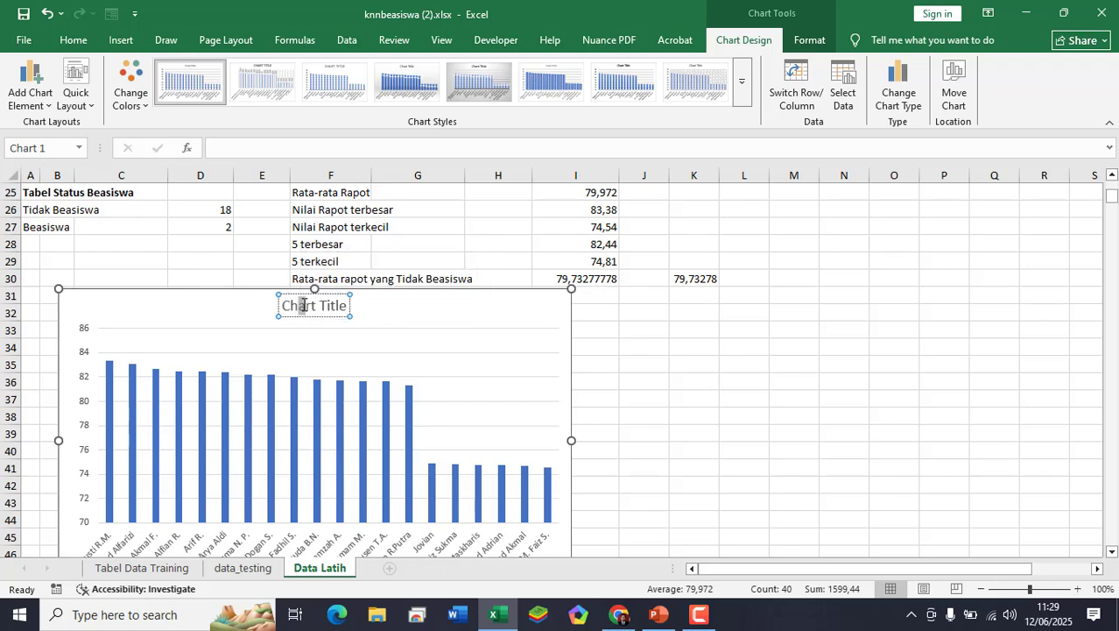
double_click(306, 306)
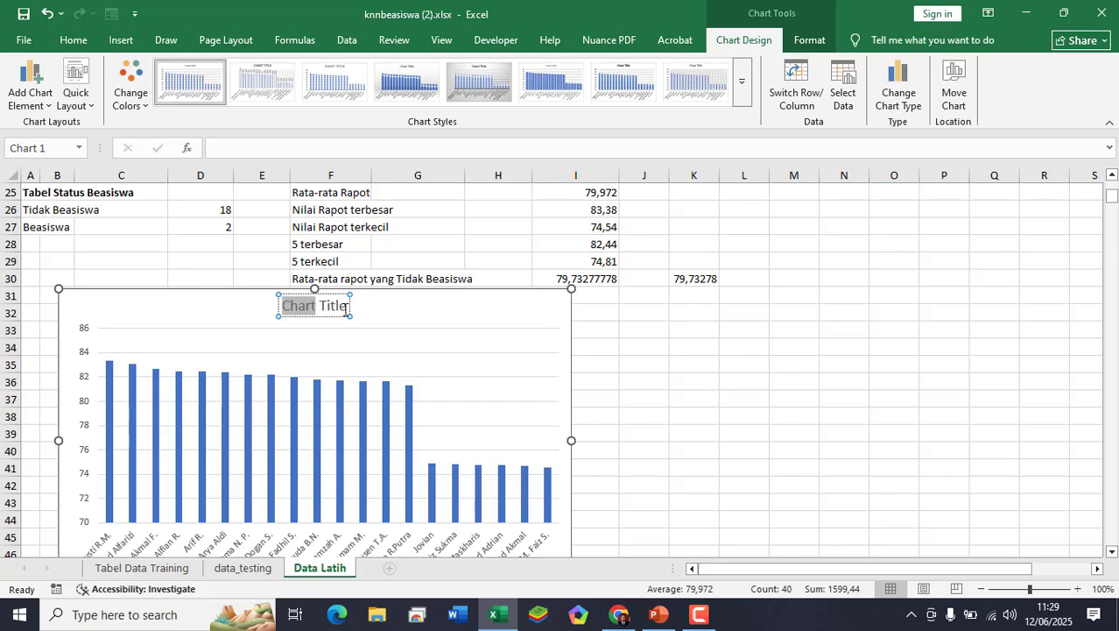
type("Rata")
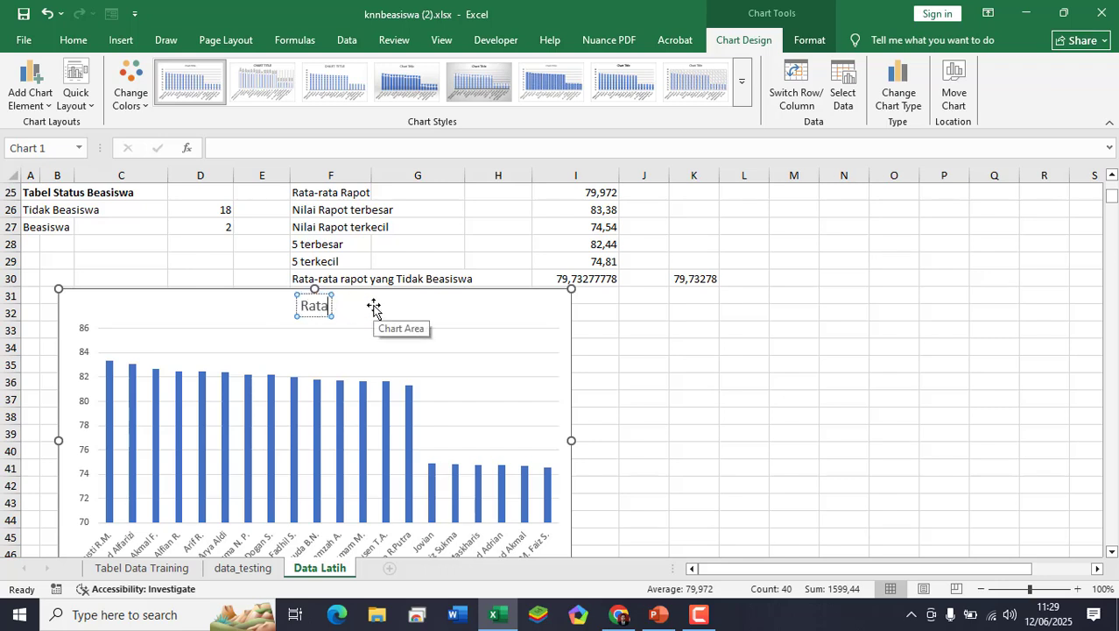
type("-Rata Rapor")
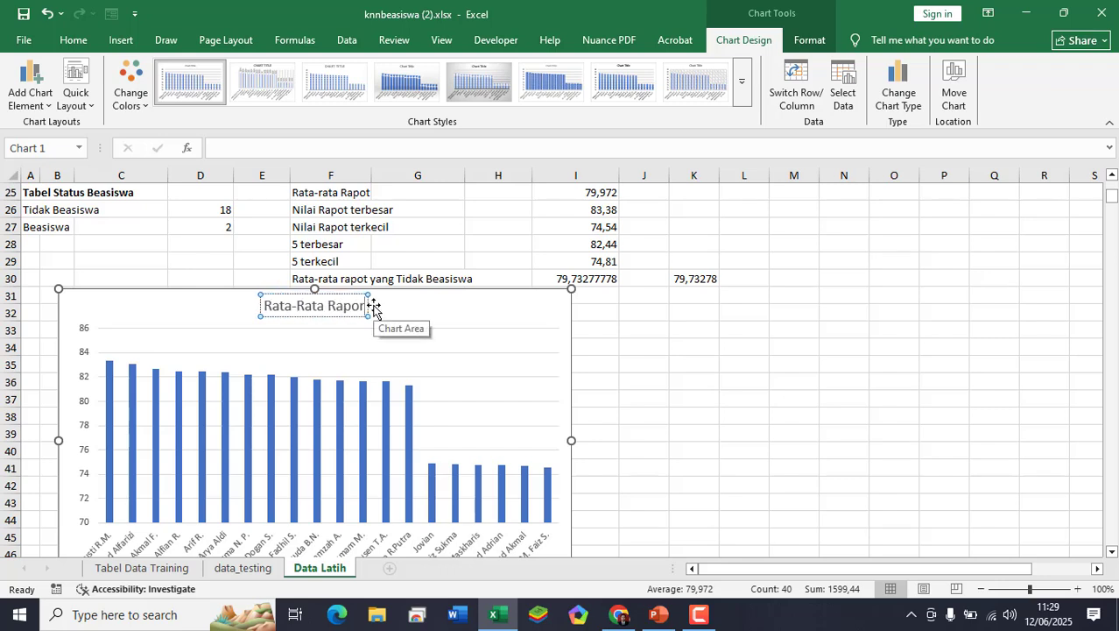
key("BackSpace")
key("BackSpace")
key("BackSpace")
key("BackSpace")
key("BackSpace")
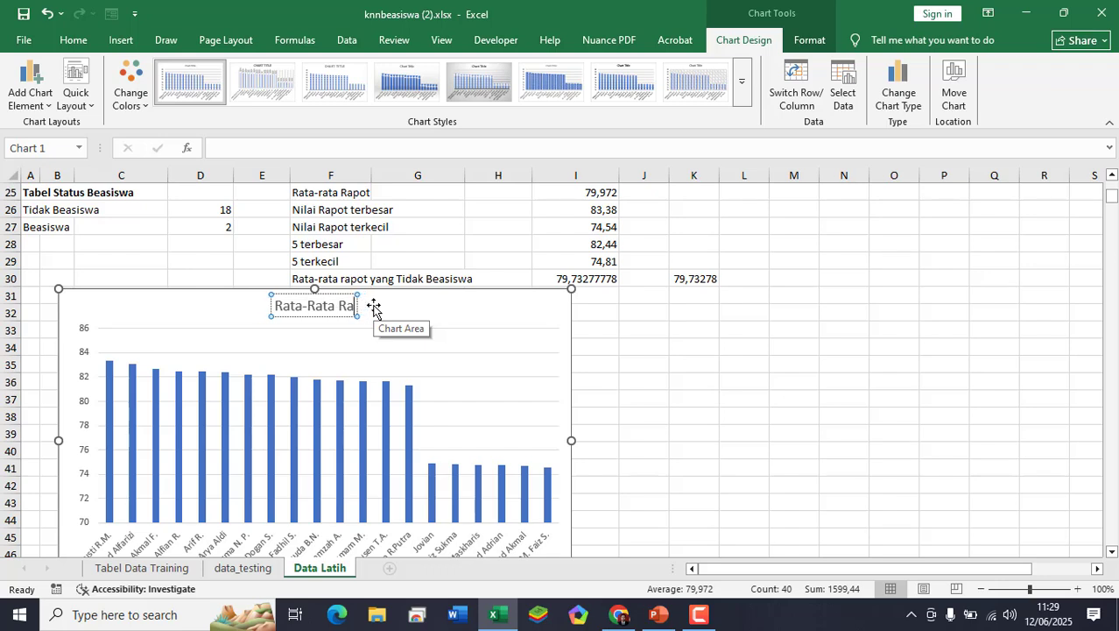
type("Nilai Rapot")
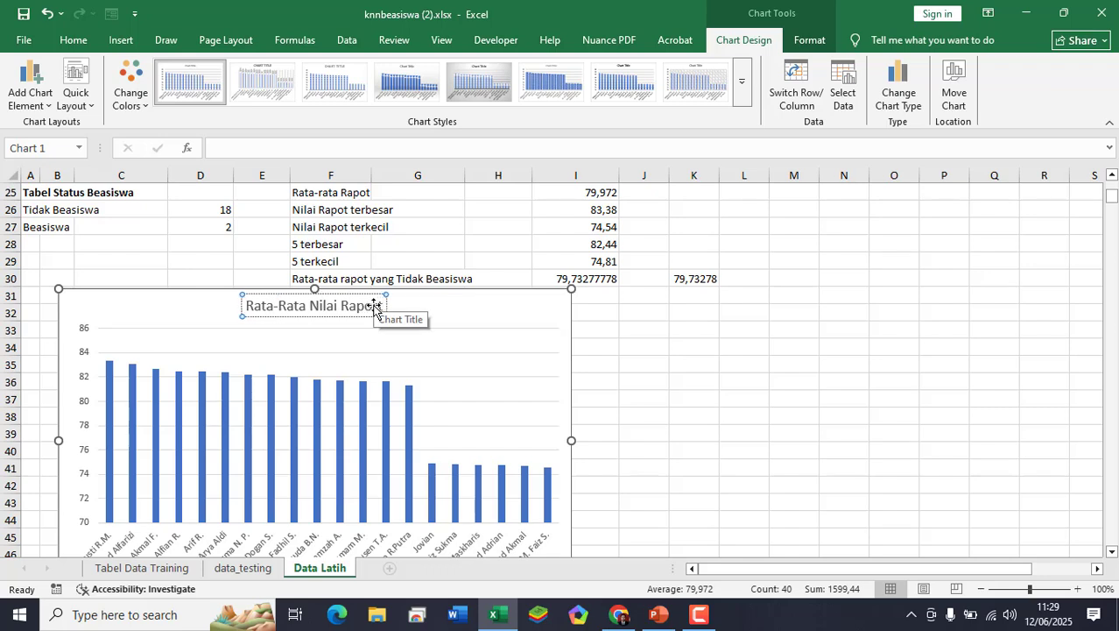
- Add "Tahun 2025" as a second line of the chart title and finish editing it
key("Return")
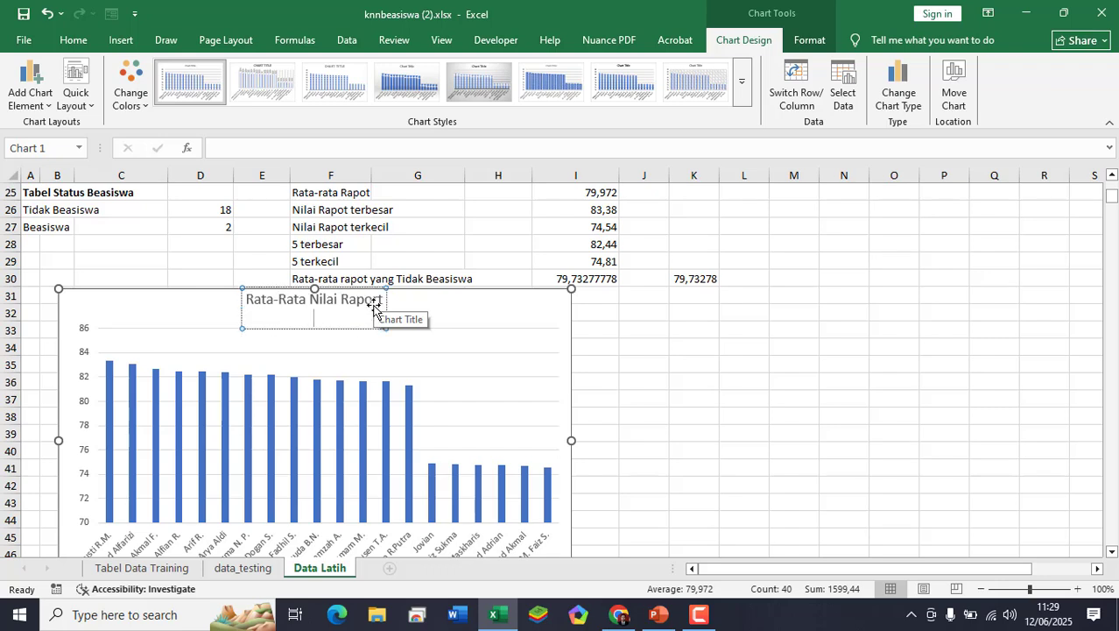
type("Tahun 2025")
key("Escape")
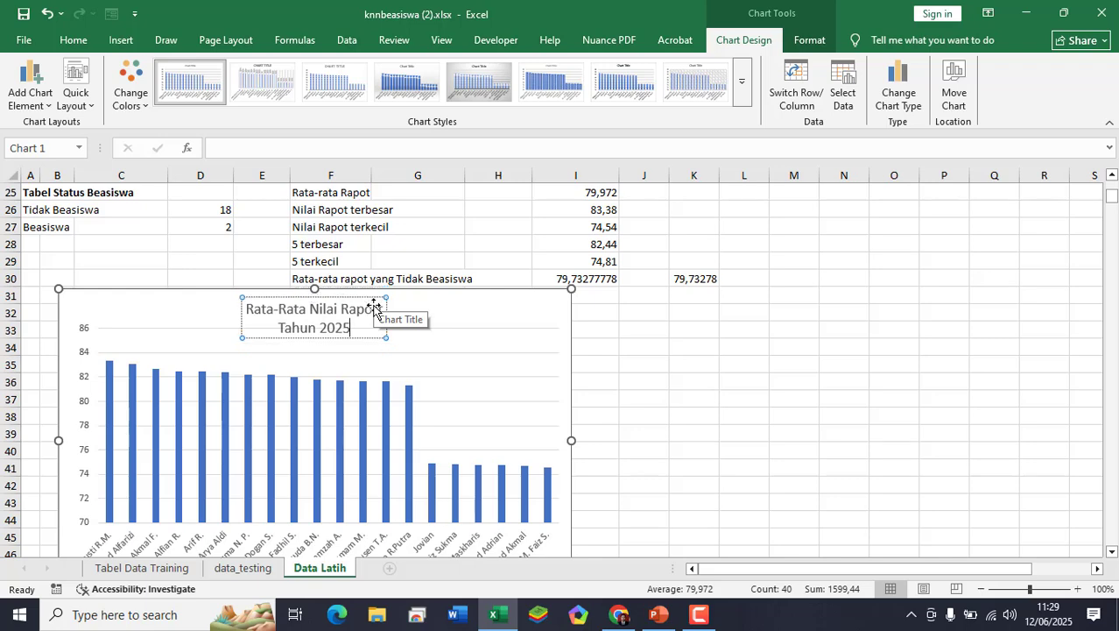
left_click(800, 408)
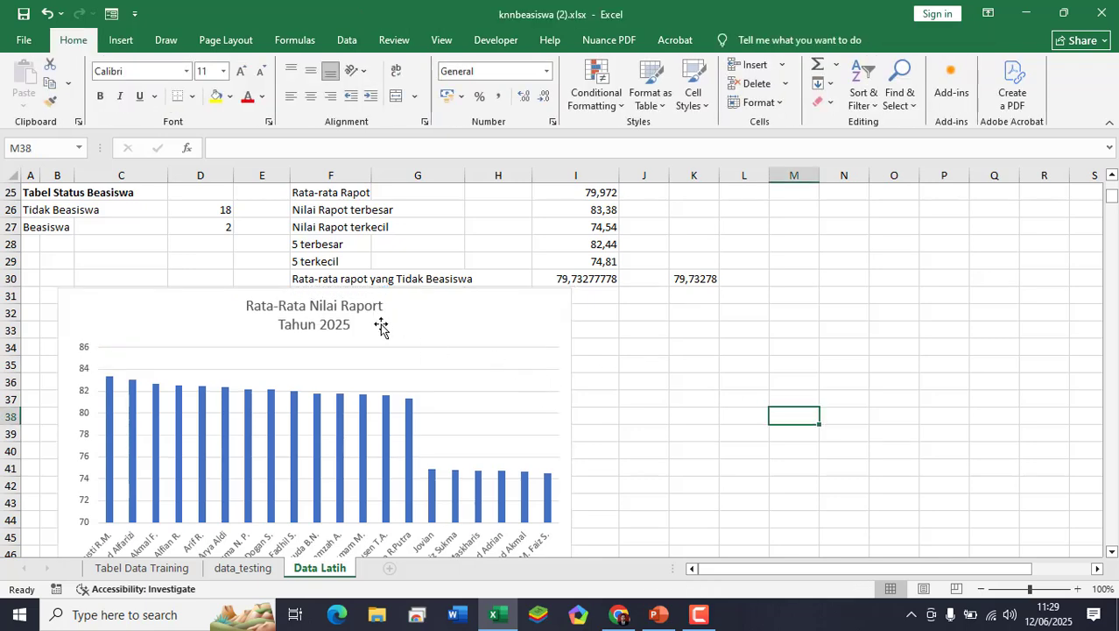
- Change the report-score chart below the summary tables from columns to a basic line chart
left_click(381, 325)
scroll(380, 381, "down", 2)
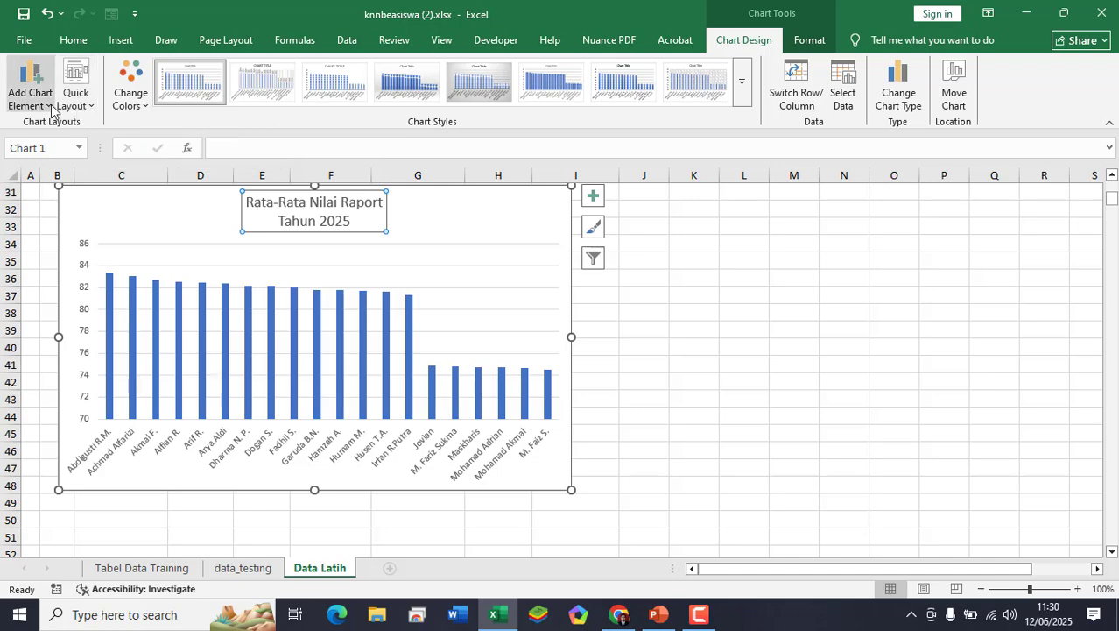
left_click(909, 103)
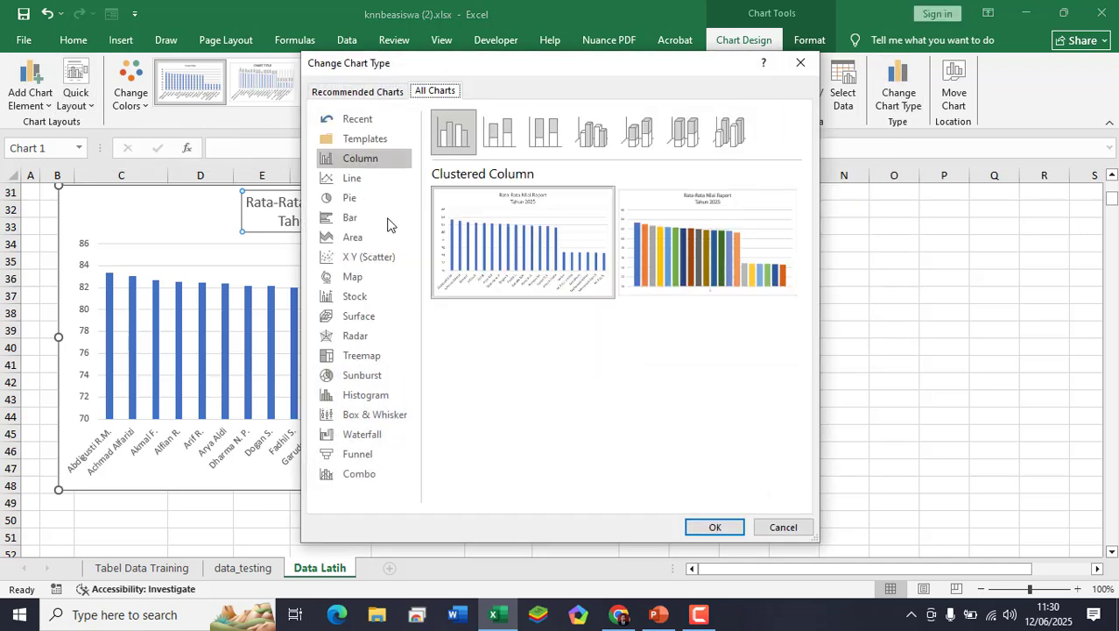
left_click(351, 178)
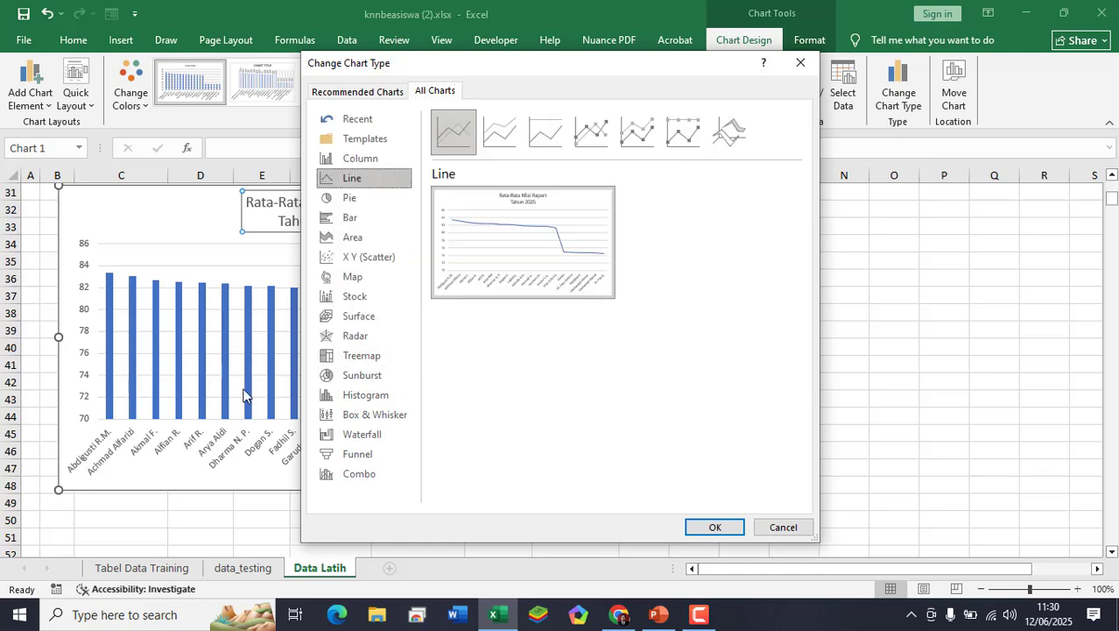
left_click(734, 529)
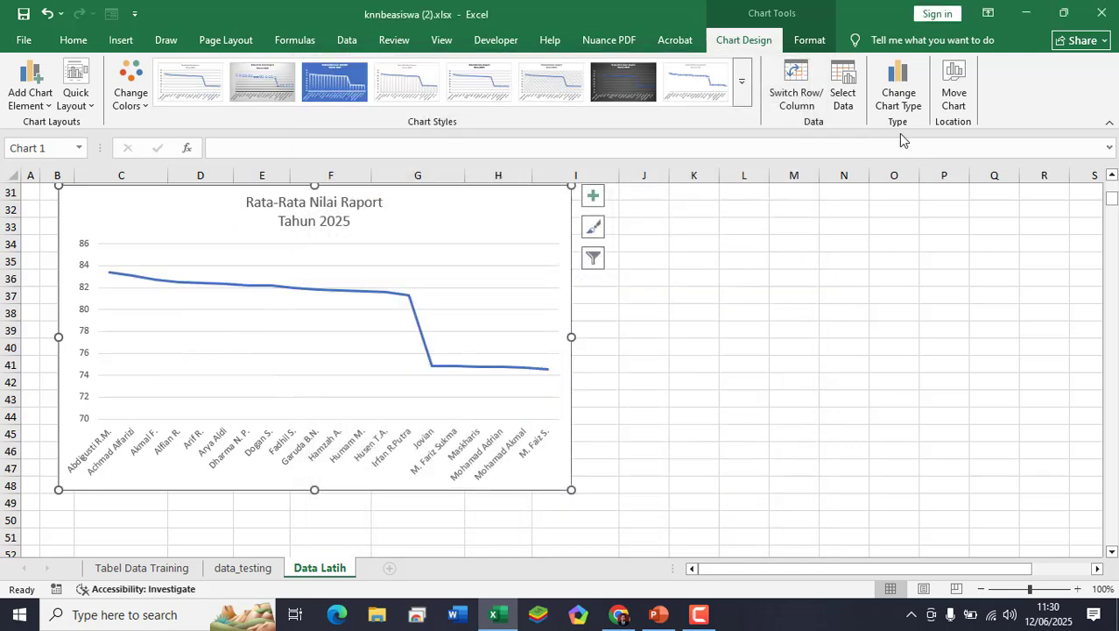
- Change the report-score chart's type to the standard Pie, previewing the other pie variants before applying it
left_click(898, 92)
left_click(434, 90)
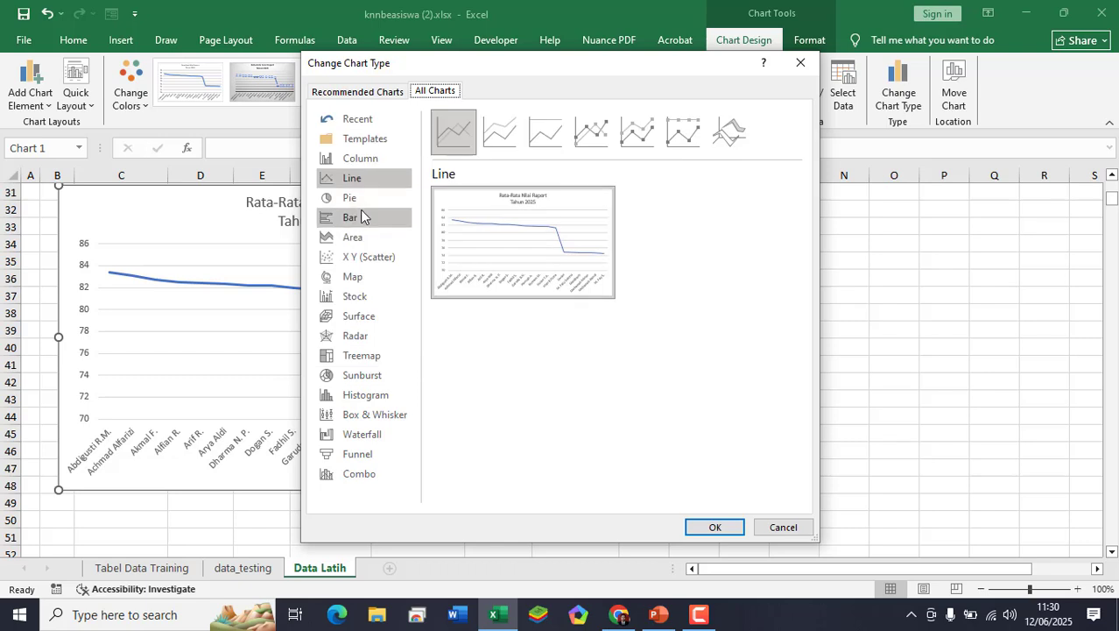
left_click(351, 198)
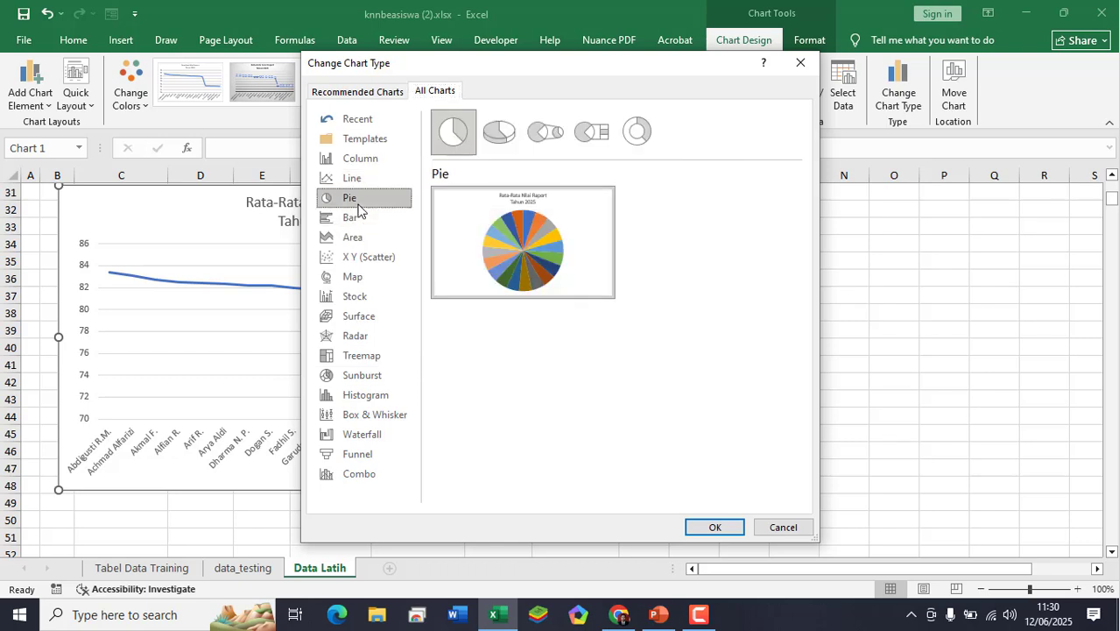
left_click(501, 131)
left_click(536, 138)
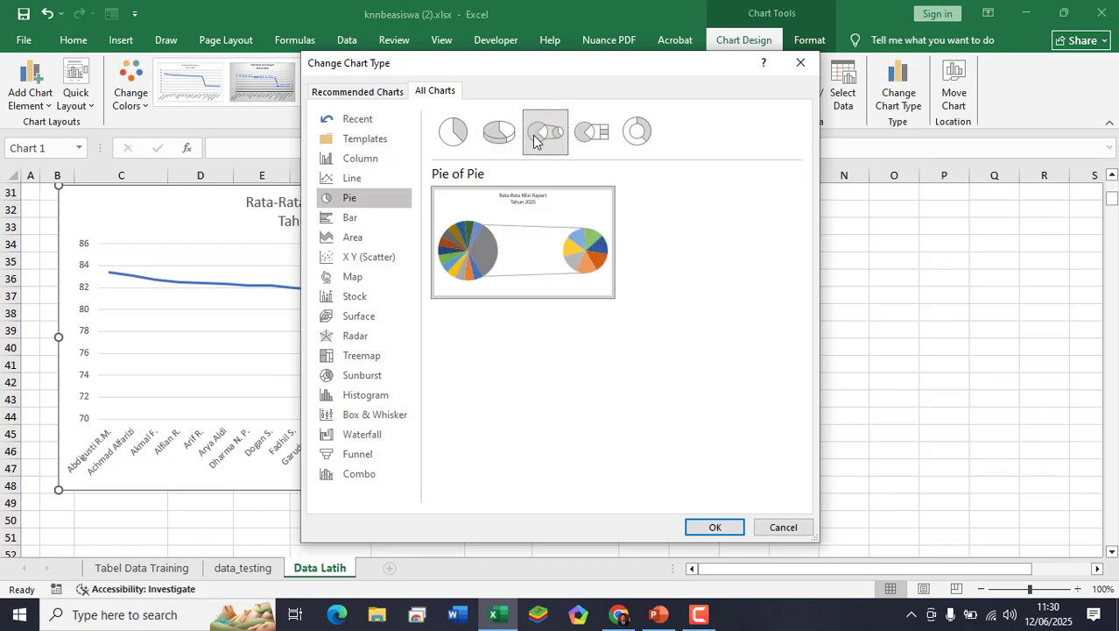
left_click(454, 139)
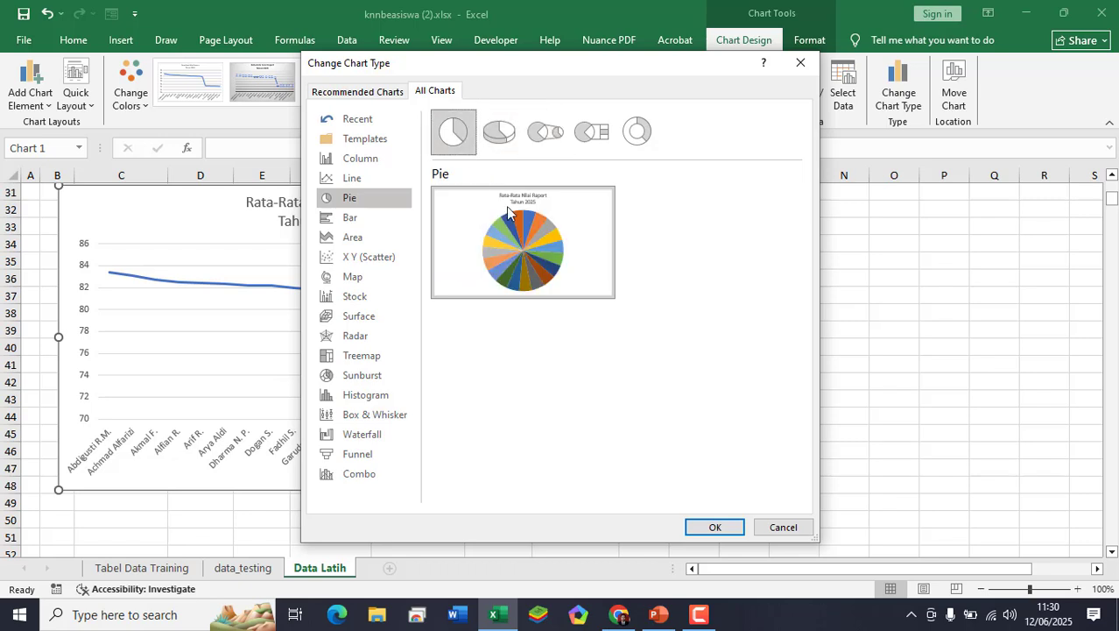
mouse_move(523, 241)
left_click(715, 527)
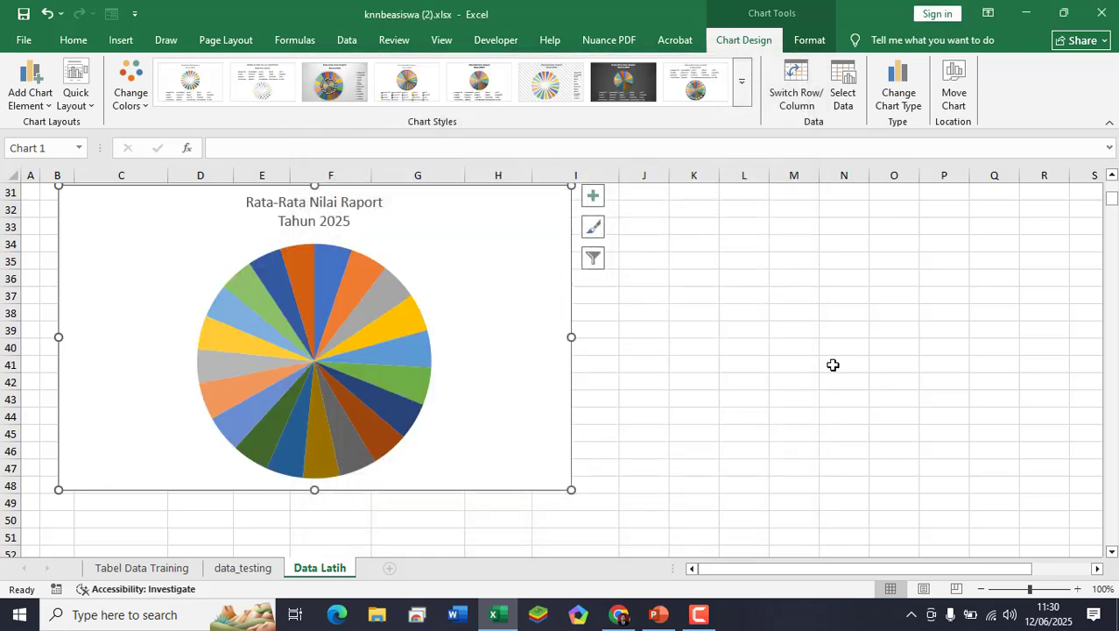
- Apply the third chart style, with grey gradient background and dark data labels, and change the chart type back to Clustered Column
left_click(364, 91)
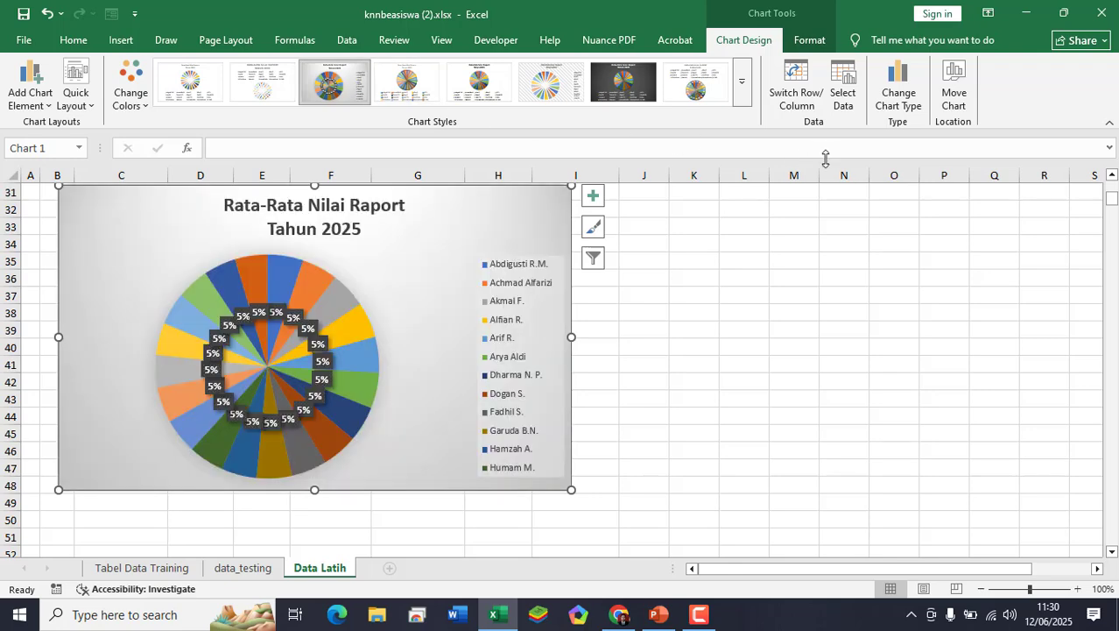
left_click(902, 99)
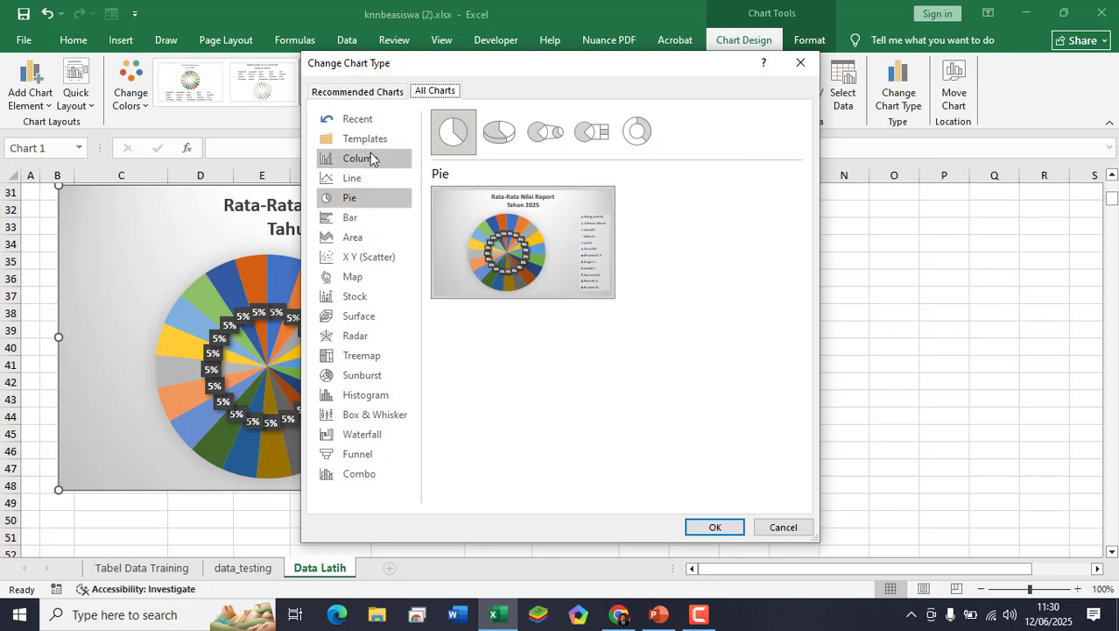
left_click(371, 158)
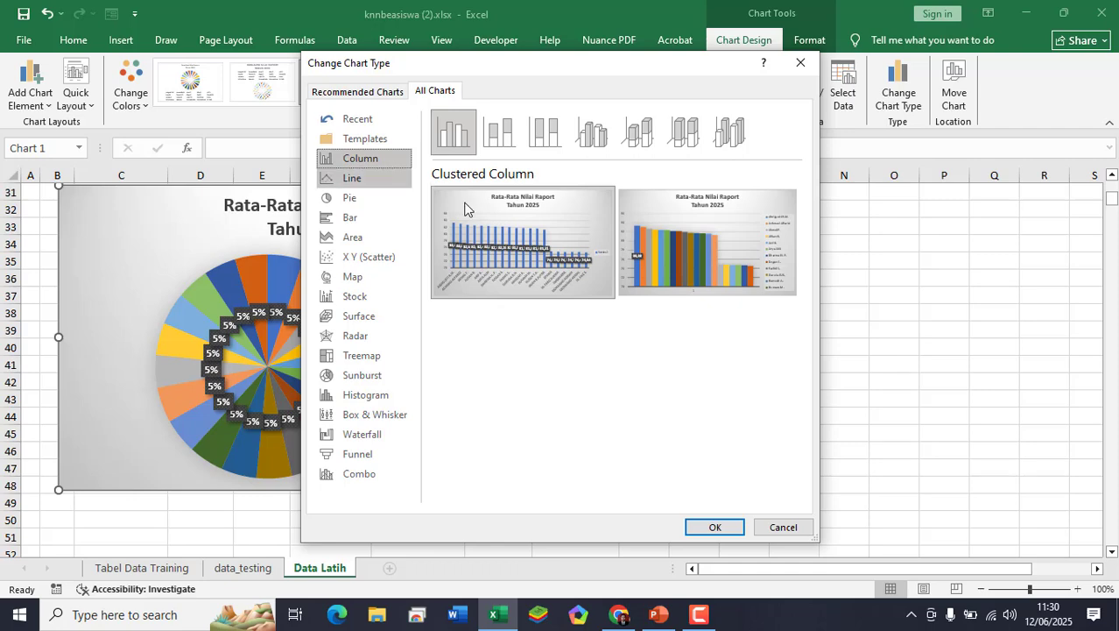
mouse_move(684, 263)
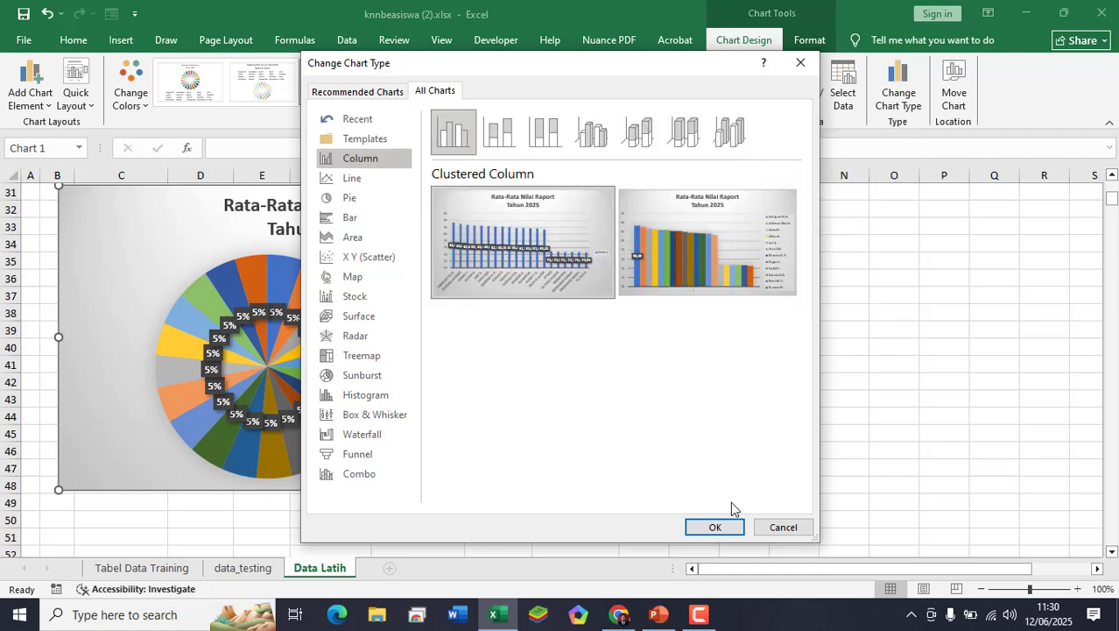
left_click(715, 528)
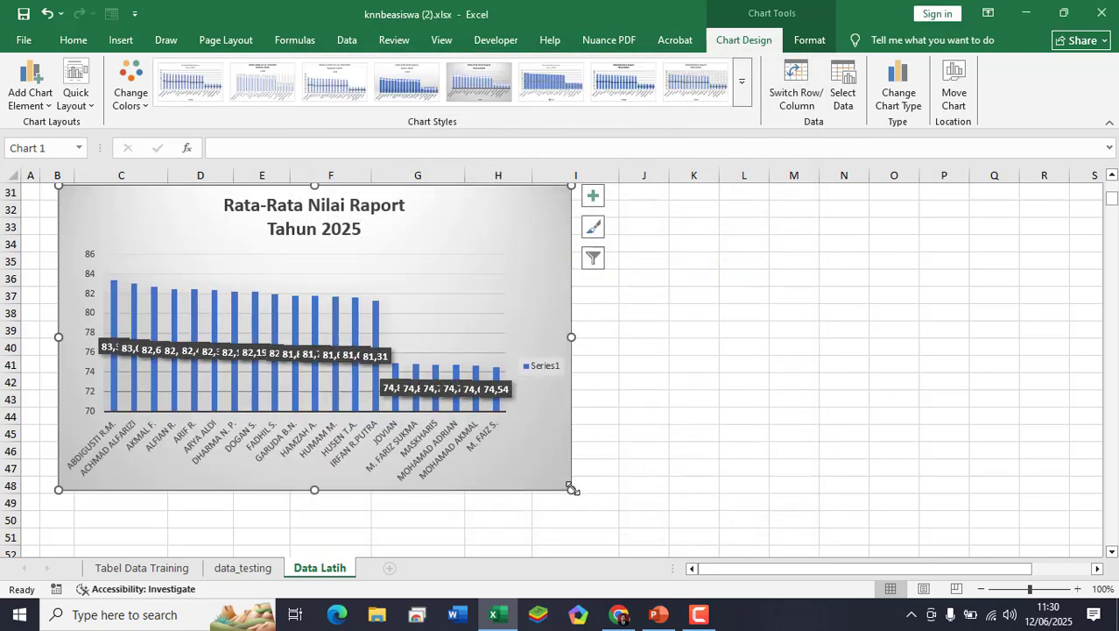
- Enlarge the chart to about column M and row 49, and shift it slightly down so its upper edge lies at row 32
left_click_drag(572, 488, 797, 508)
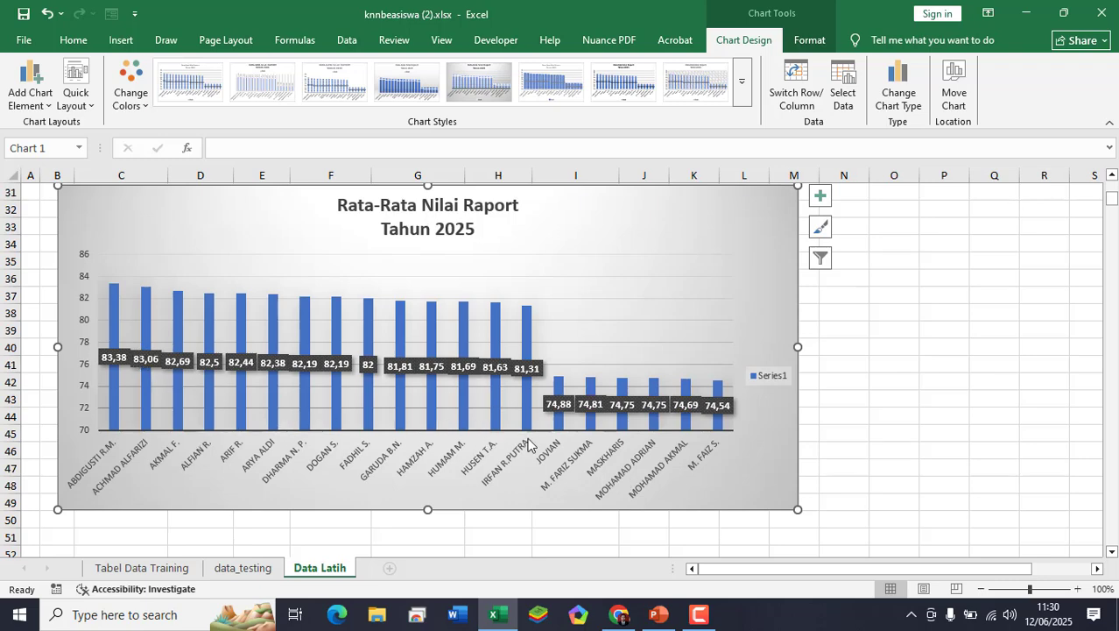
scroll(864, 360, "up", 4)
scroll(864, 360, "down", 1)
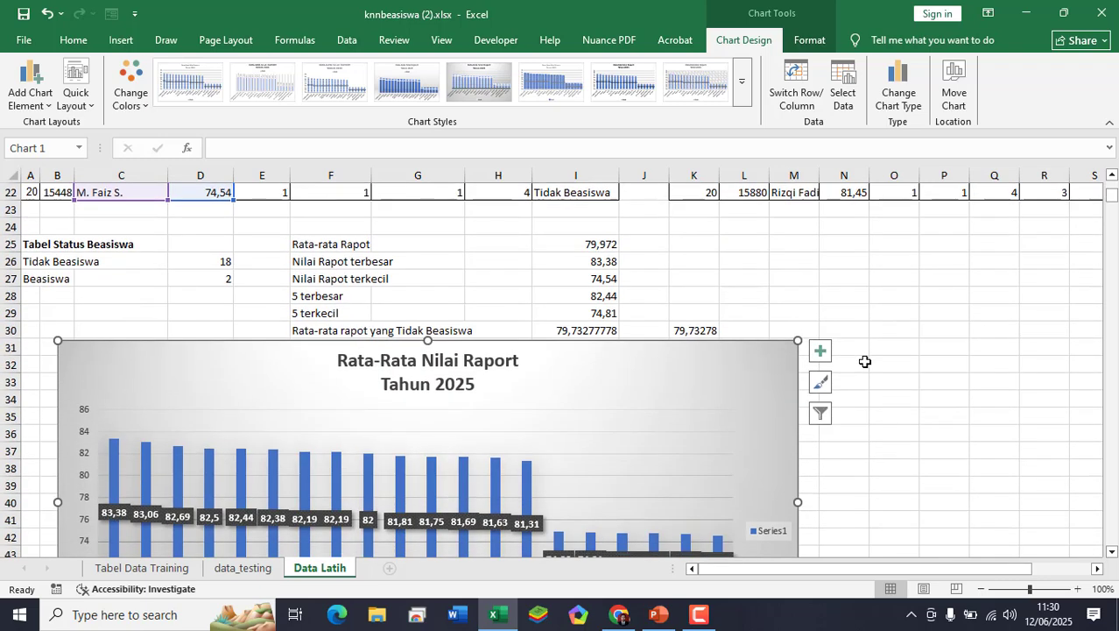
mouse_move(500, 341)
left_mouse_down()
mouse_move(486, 363)
mouse_move(491, 354)
left_mouse_up()
scroll(906, 391, "down", 2)
left_click(906, 395)
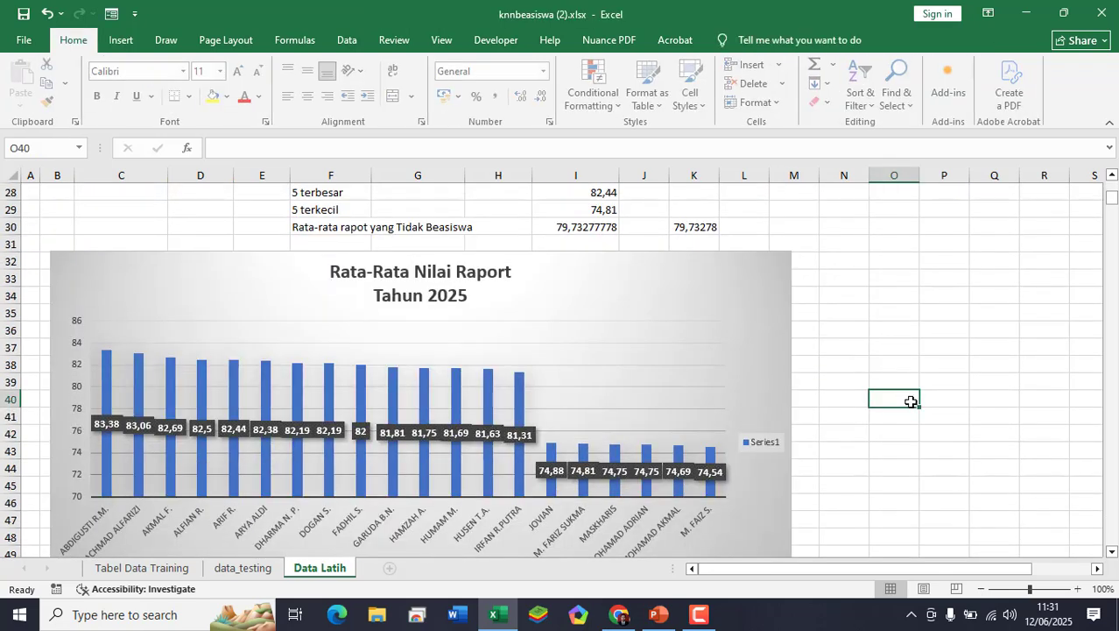
scroll(927, 379, "down", 3)
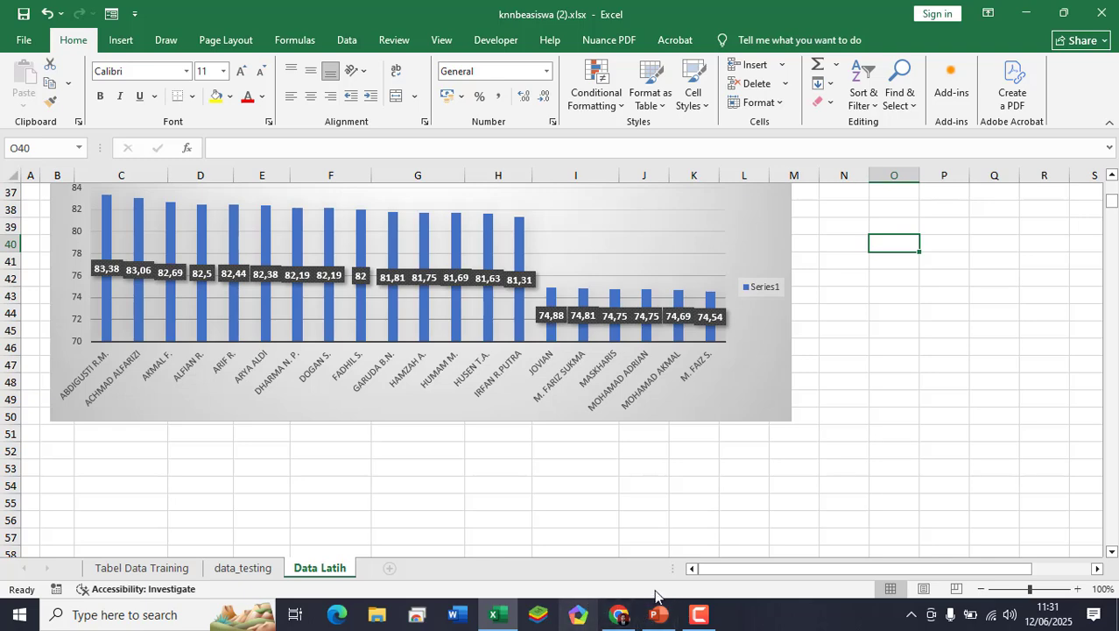
scroll(706, 464, "up", 2)
scroll(707, 464, "up", 3)
scroll(709, 472, "down", 3)
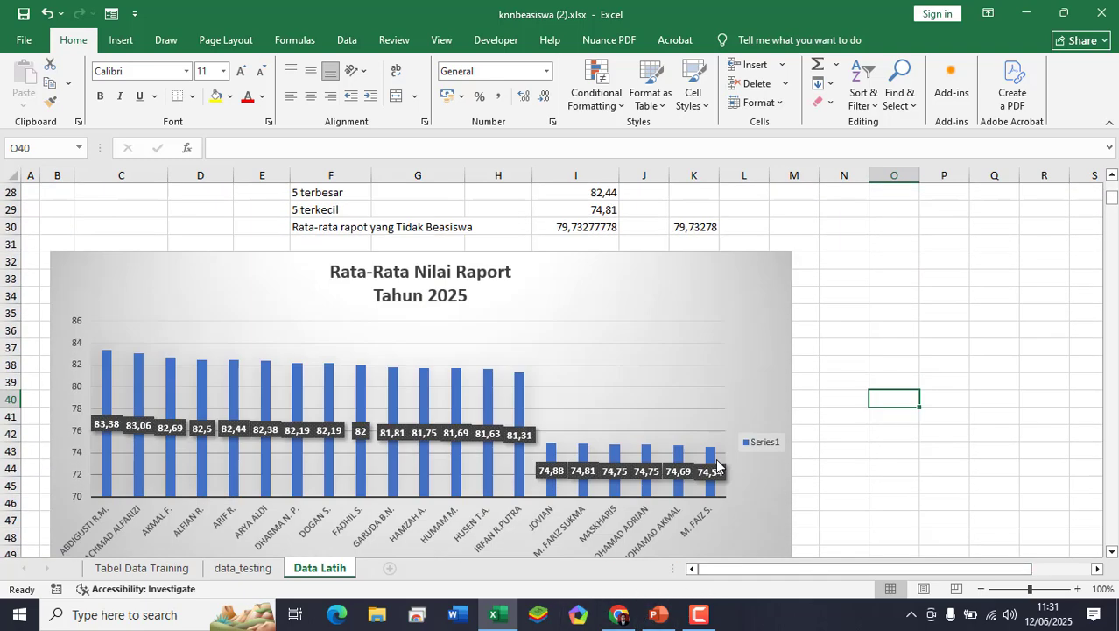
- Switch to Chrome and open the presenter's GitHub profile in a new browser tab
left_click(620, 616)
left_click(435, 17)
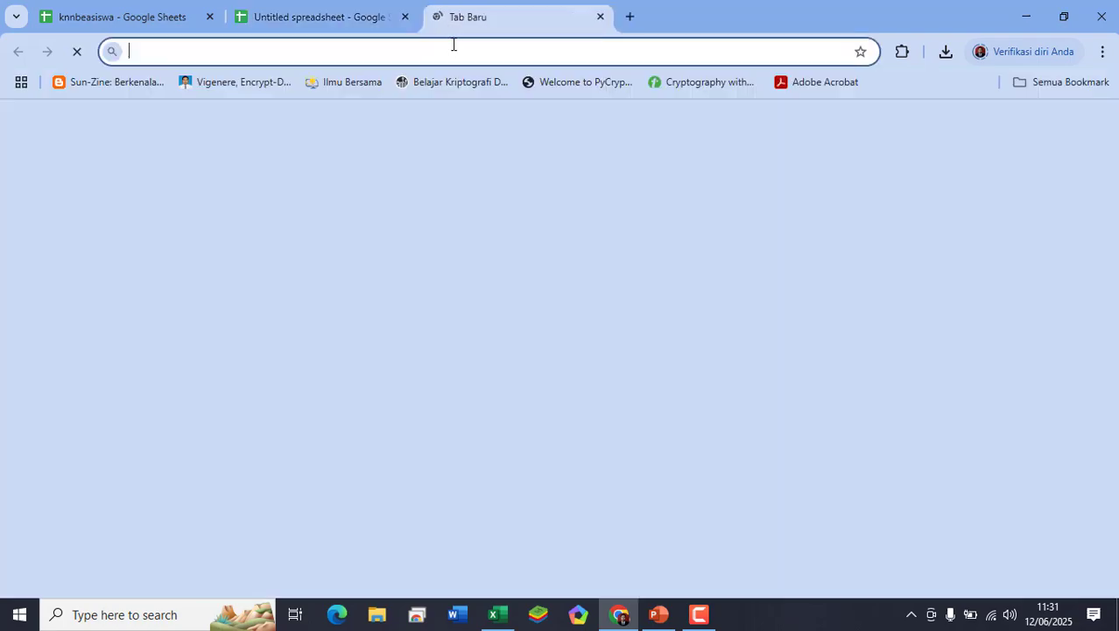
type("git")
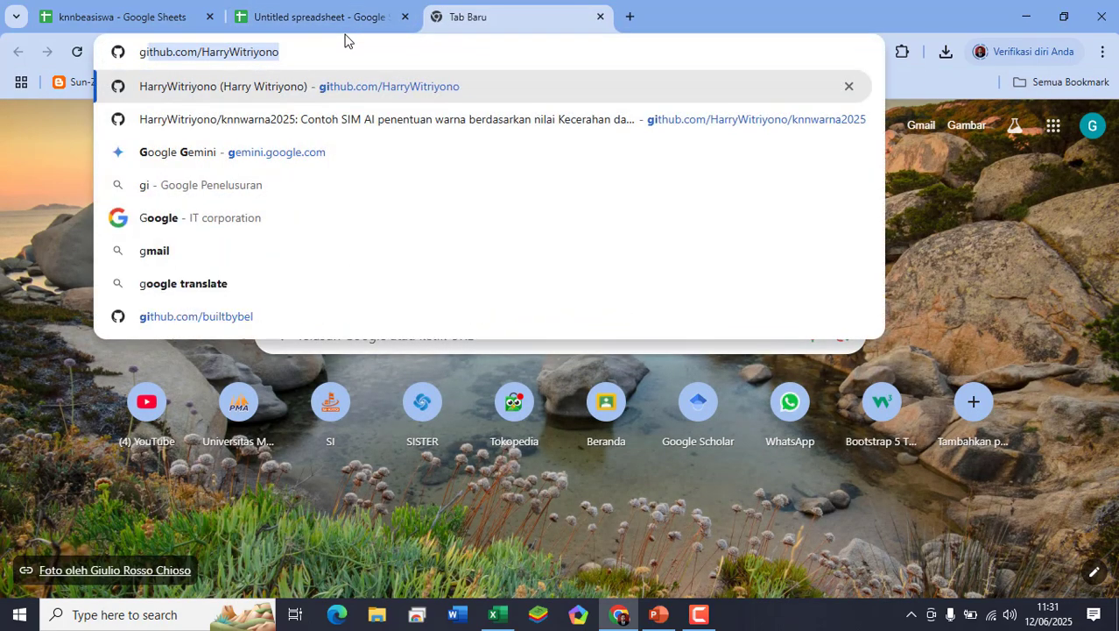
left_click(380, 91)
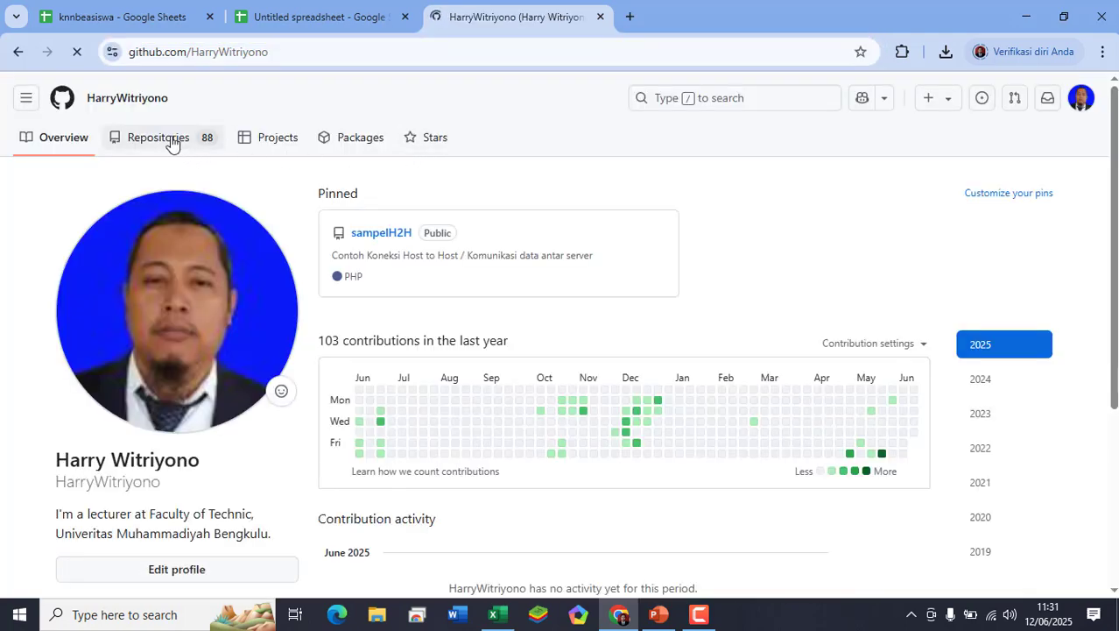
- Open the knnwarna folder of the knnwarna2025 repository from the profile's repository list
left_click(172, 142)
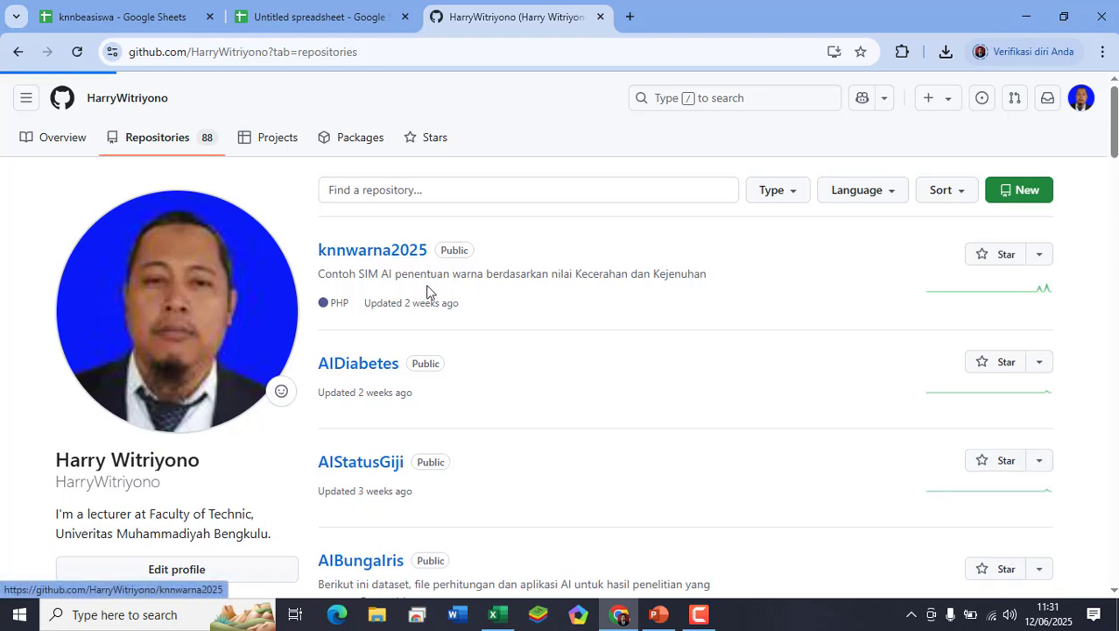
left_click(372, 366)
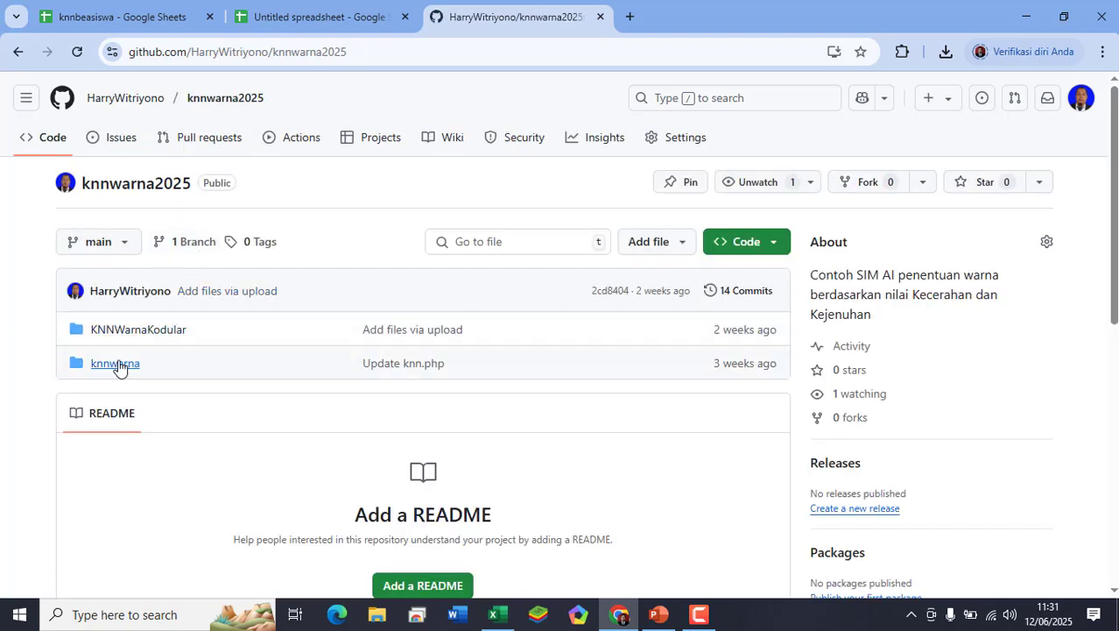
left_click(117, 364)
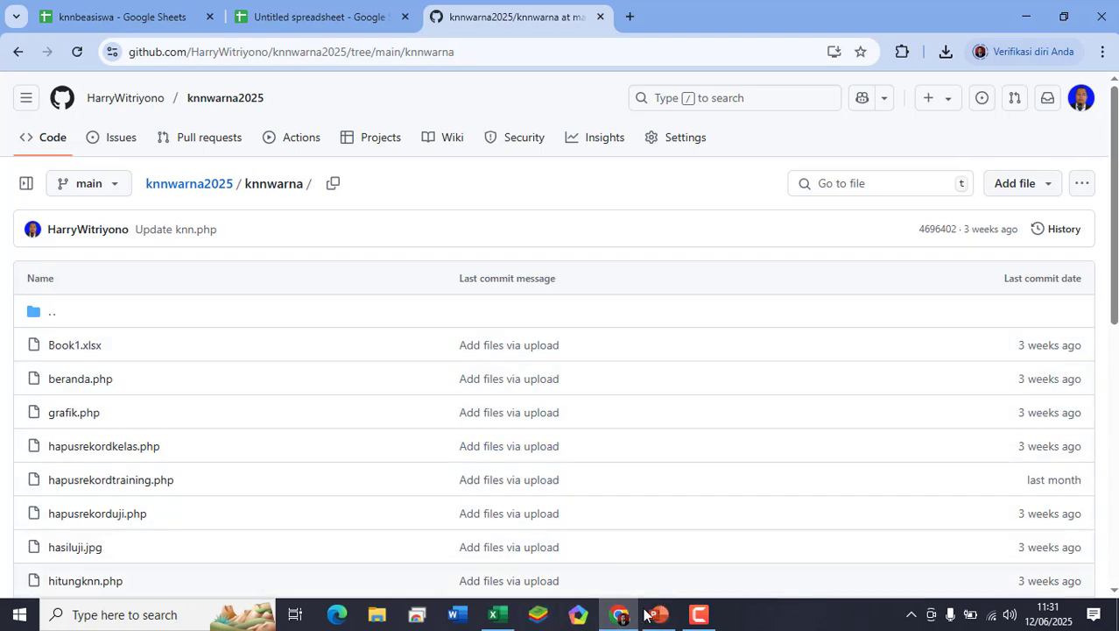
- Switch to the PowerPoint presentation "Analisa Data dengan Spreadsheet" and return to its title slide
mouse_move(611, 627)
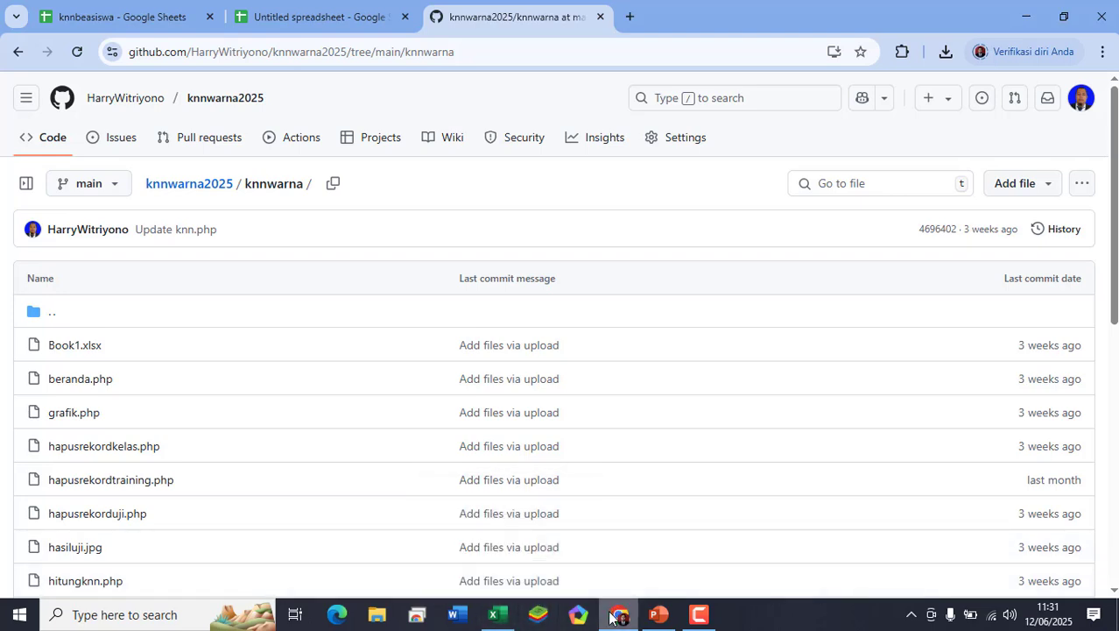
left_click(659, 614)
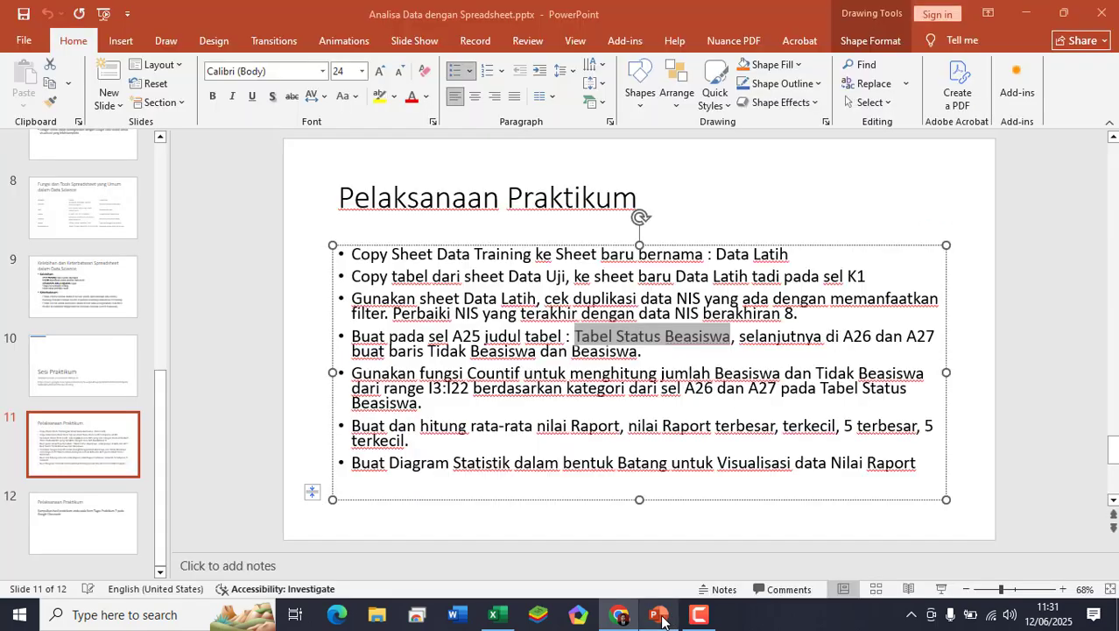
left_click(101, 463)
scroll(88, 377, "up", 8)
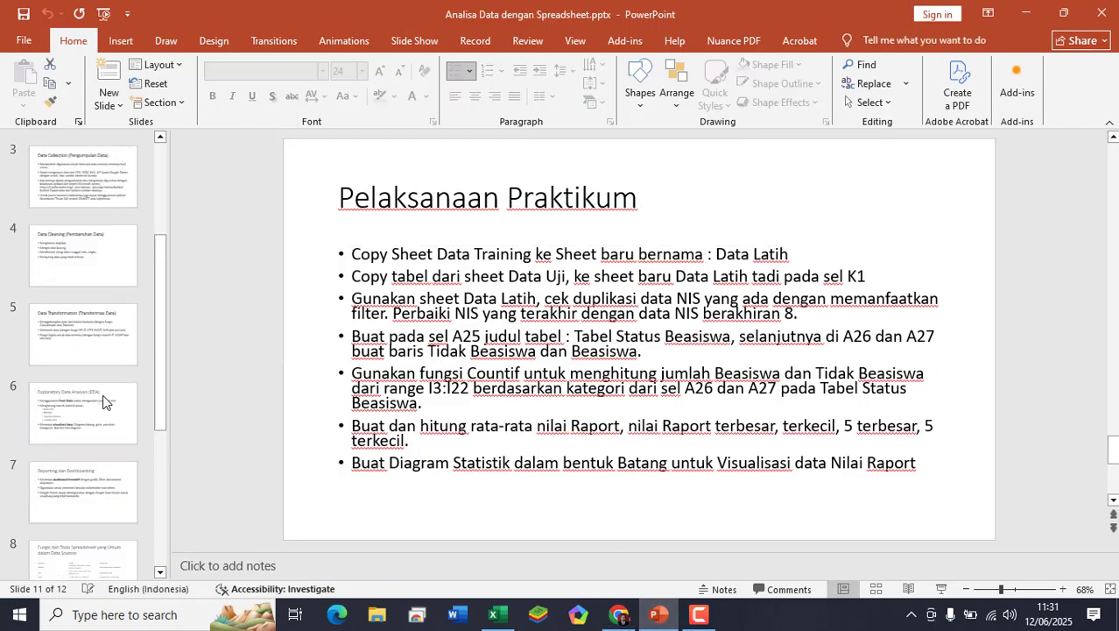
left_click(77, 189)
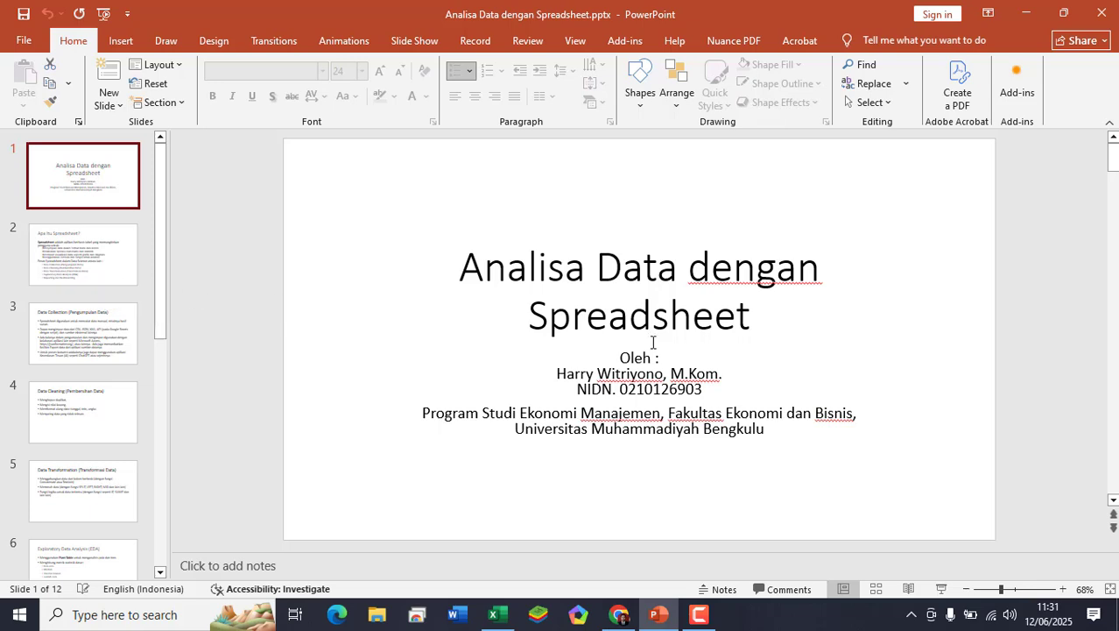
left_click(698, 616)
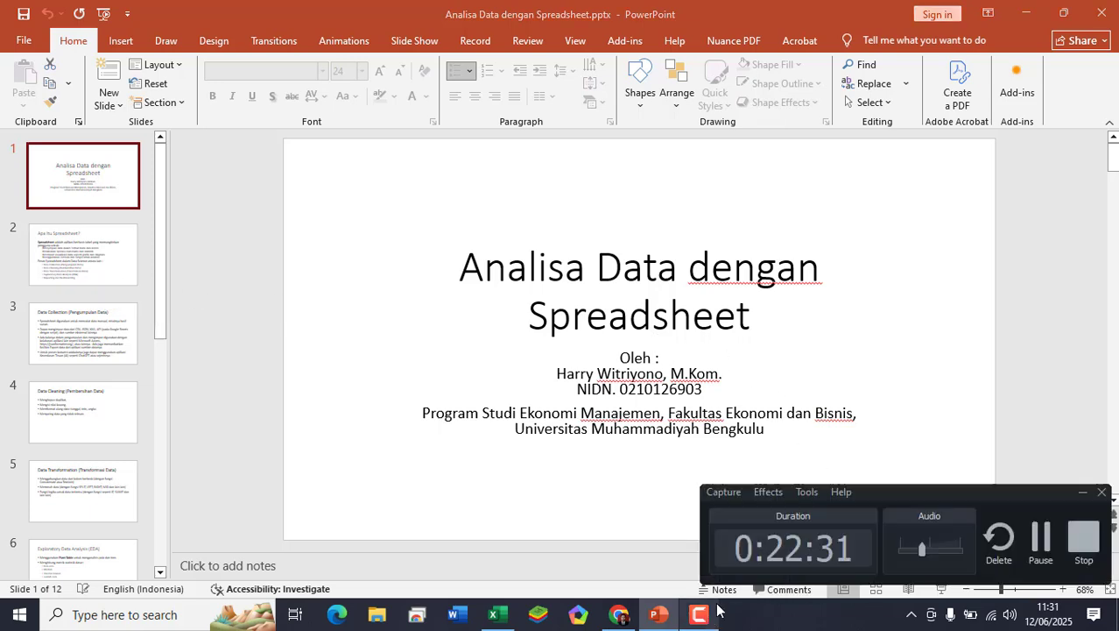